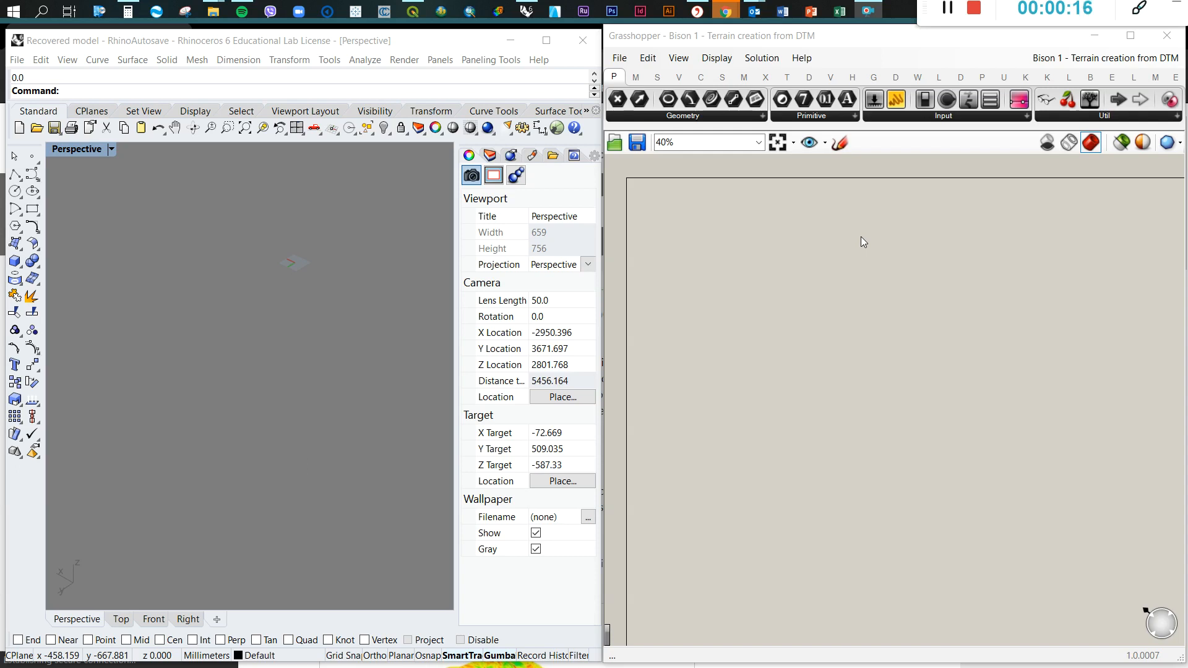
Switch to the browser and examine the Bison plugin page on food4Rhino, including the Bison v0.90x entry under Downloads
mouse_move(726, 11)
left_click(556, 118)
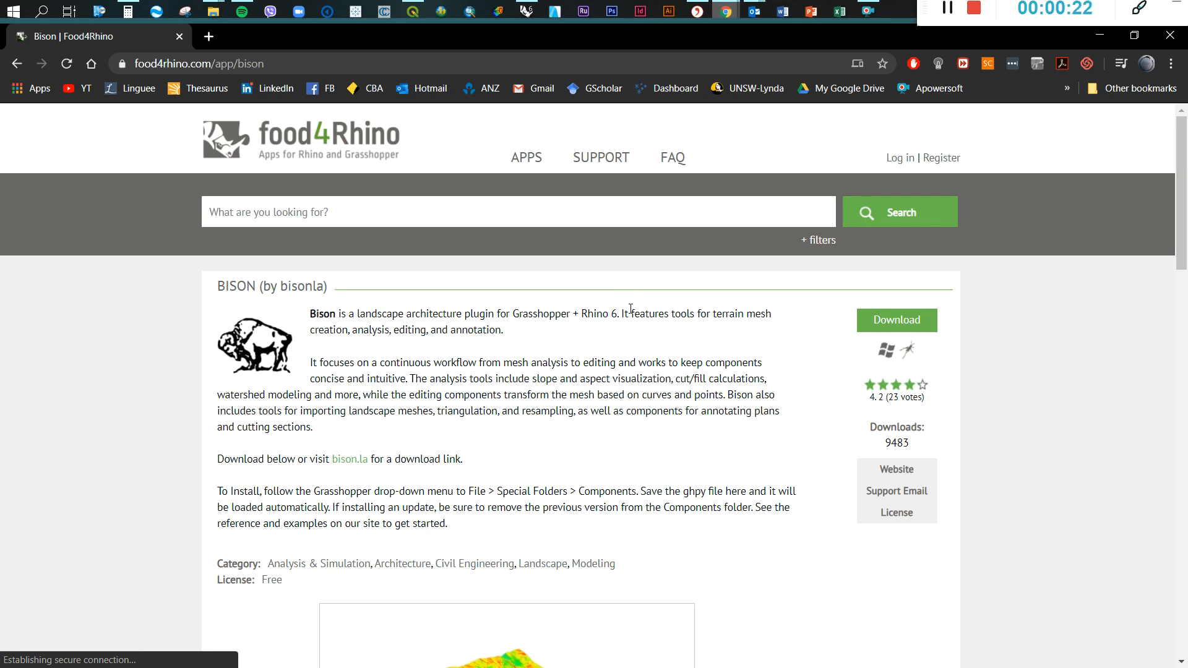
scroll(631, 308, "down", 1)
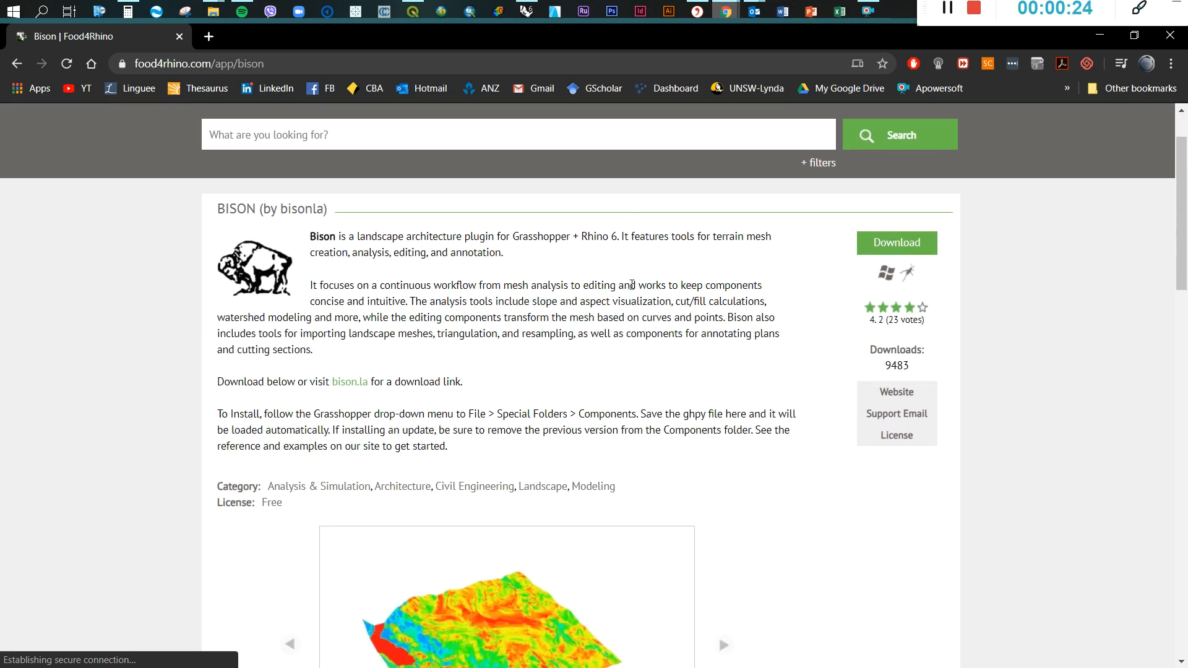
scroll(636, 288, "down", 8)
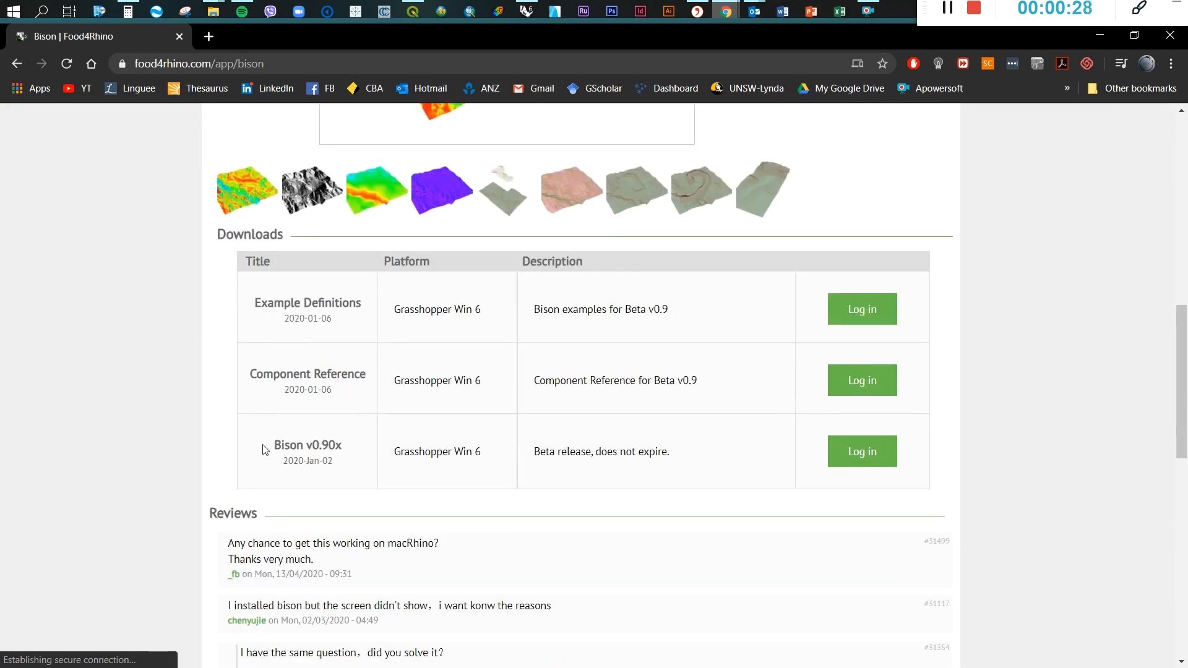
left_click_drag(268, 445, 342, 445)
scroll(700, 238, "up", 3)
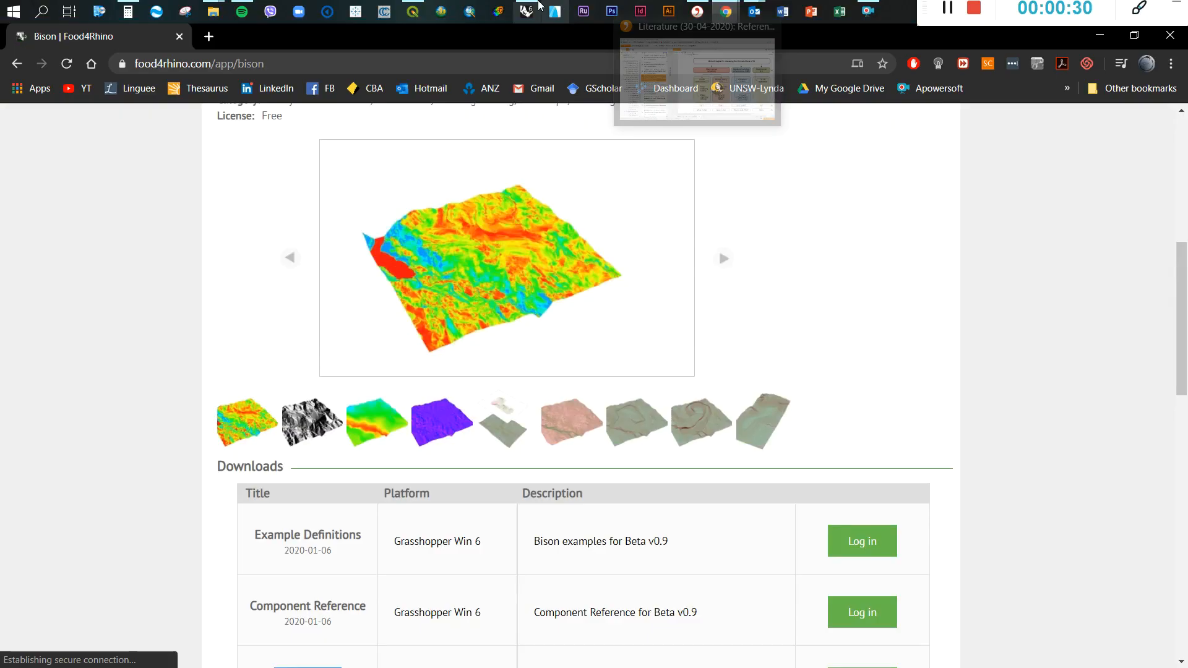
Return to Grasshopper and check its components folder's Libraries subfolder for Bisonv090x.ghpy, closing the folder window when done
left_click(527, 10)
left_click(620, 58)
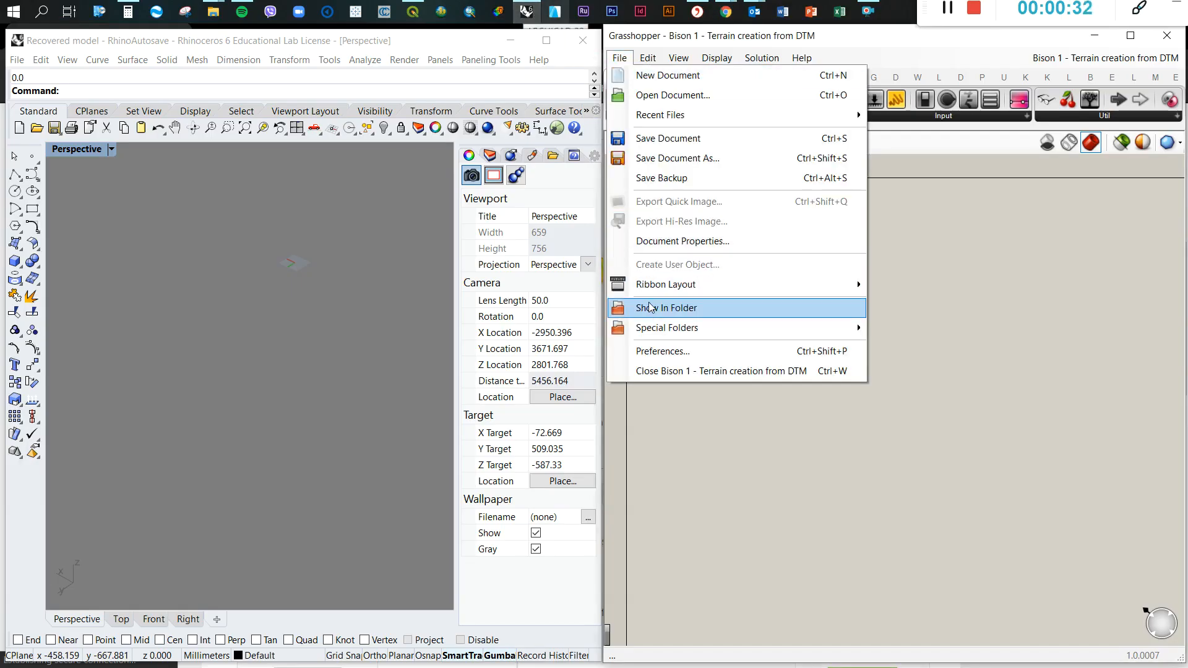
mouse_move(653, 325)
left_click(907, 329)
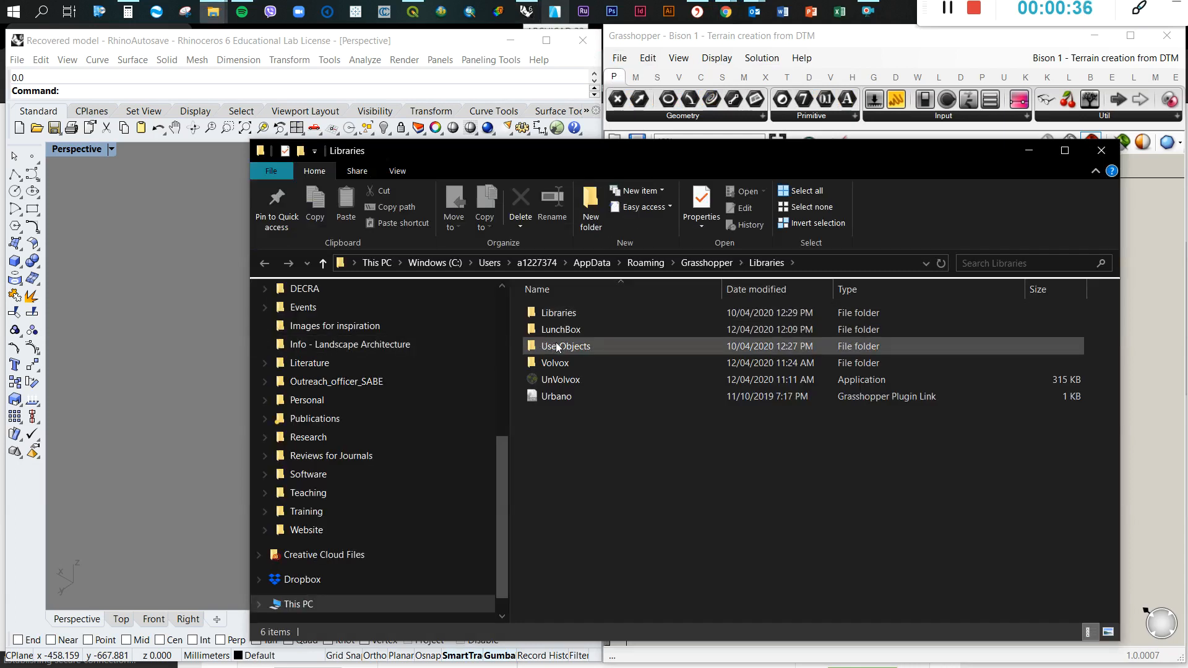
double_click(561, 318)
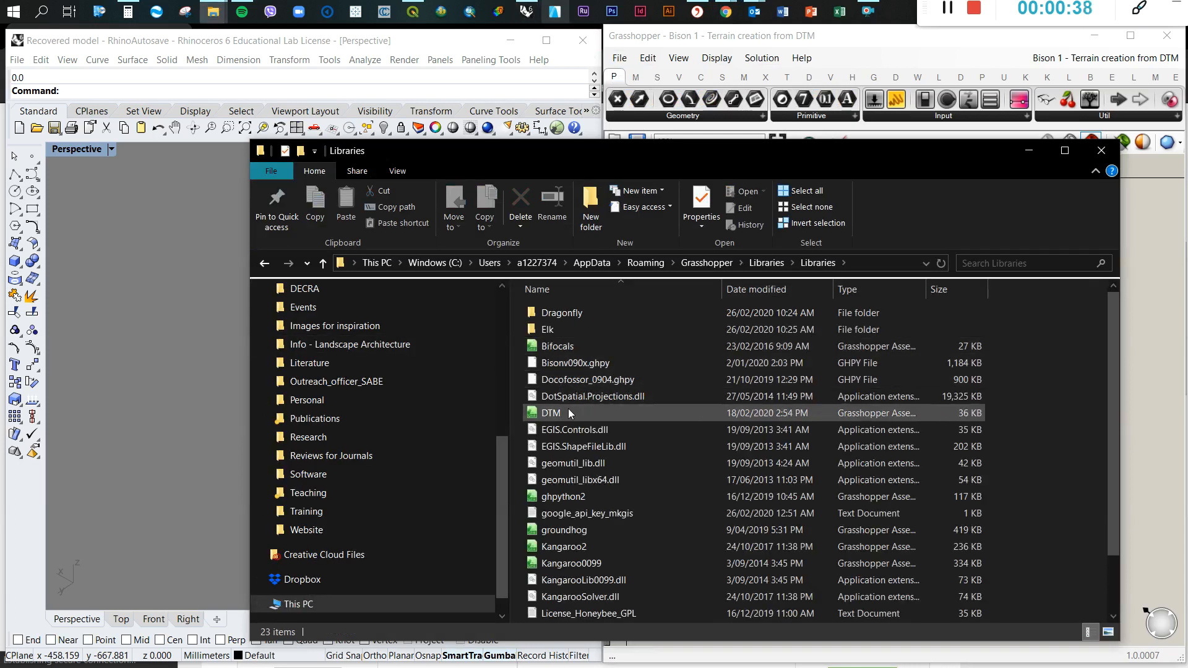
left_click(577, 365)
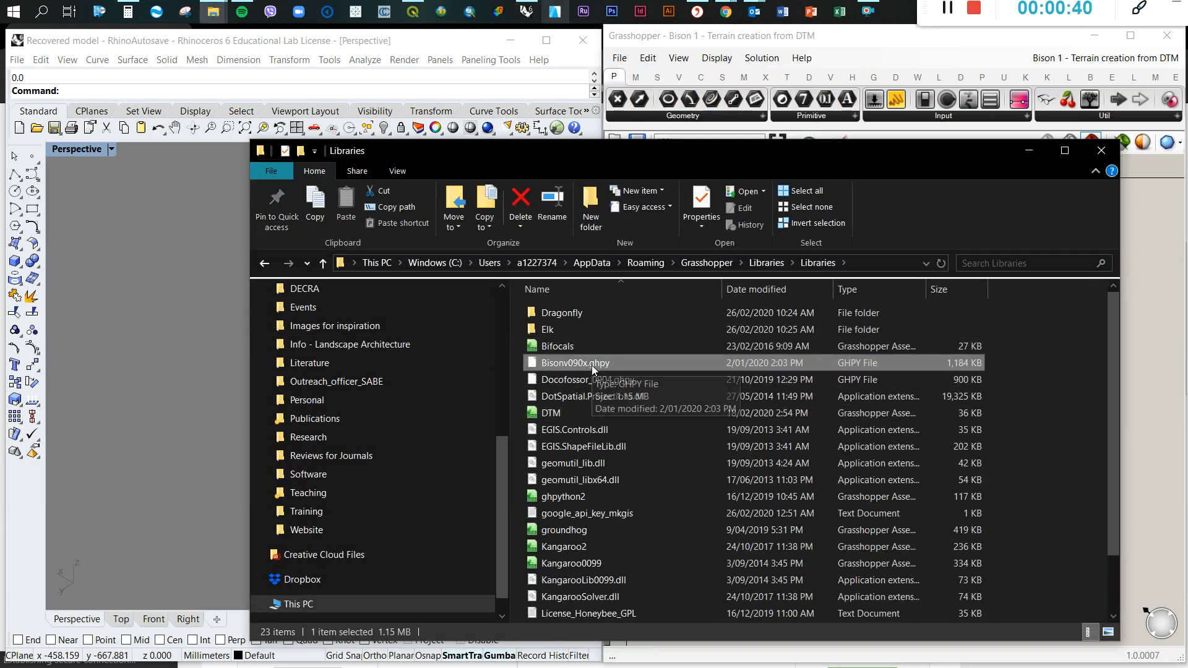
left_click(1030, 315)
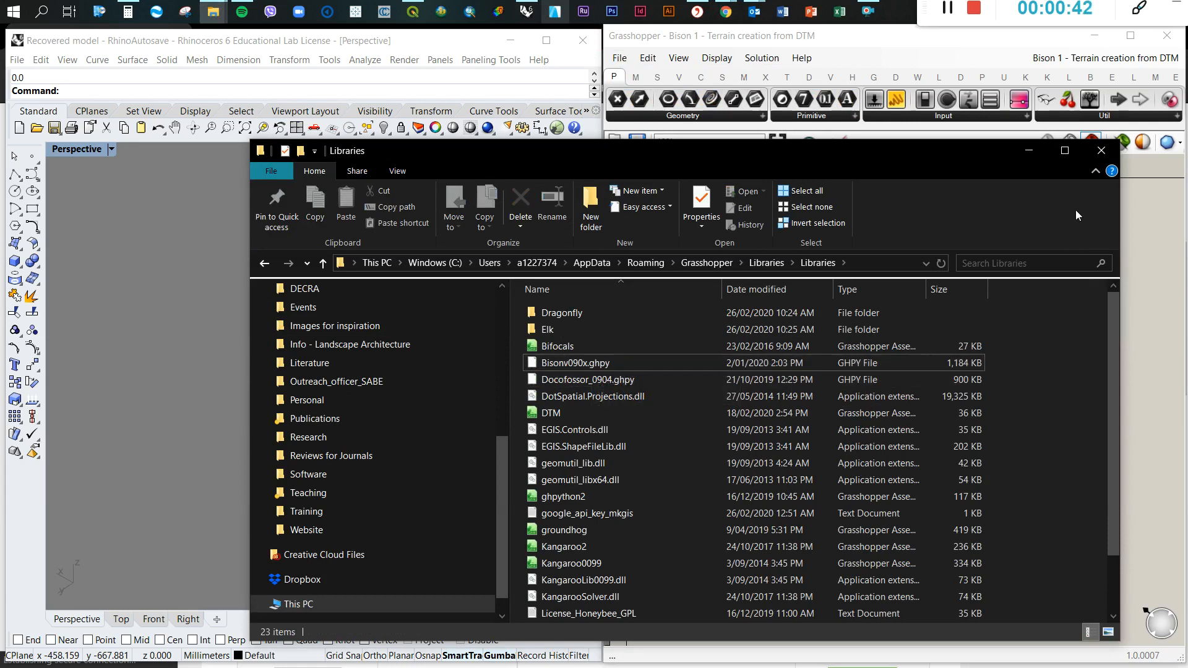
left_click(1103, 158)
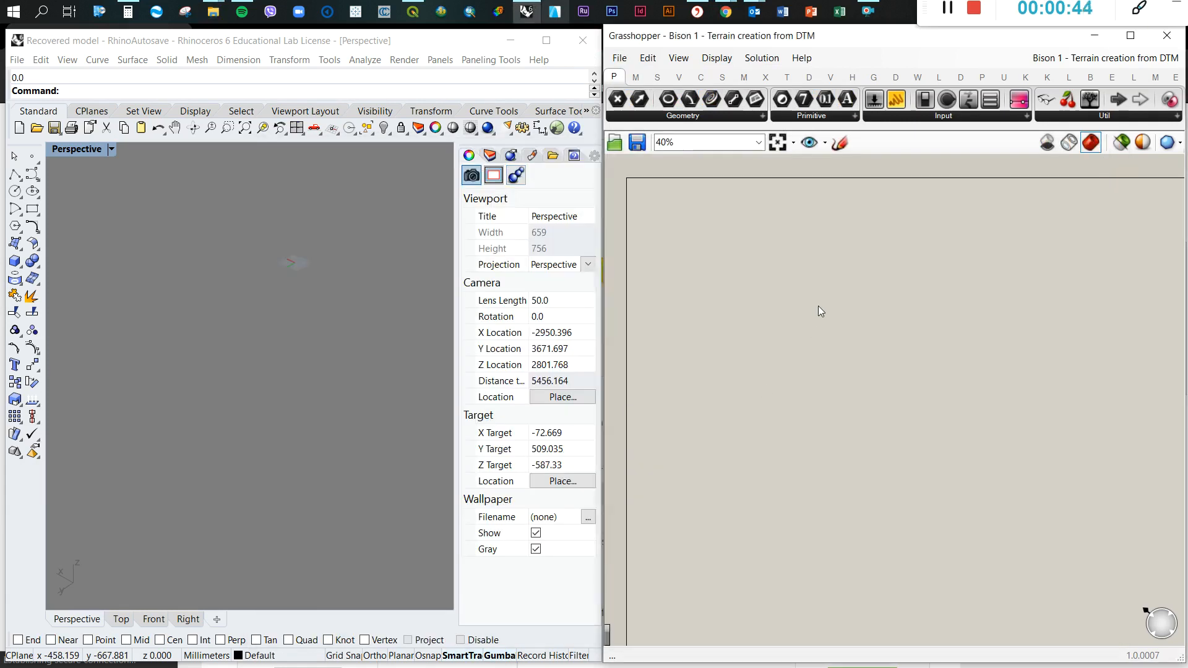
Place the Import ASC, Import DF and Import XYZ components in a vertical stack on the Grasshopper canvas
scroll(97, 388, "up", 10)
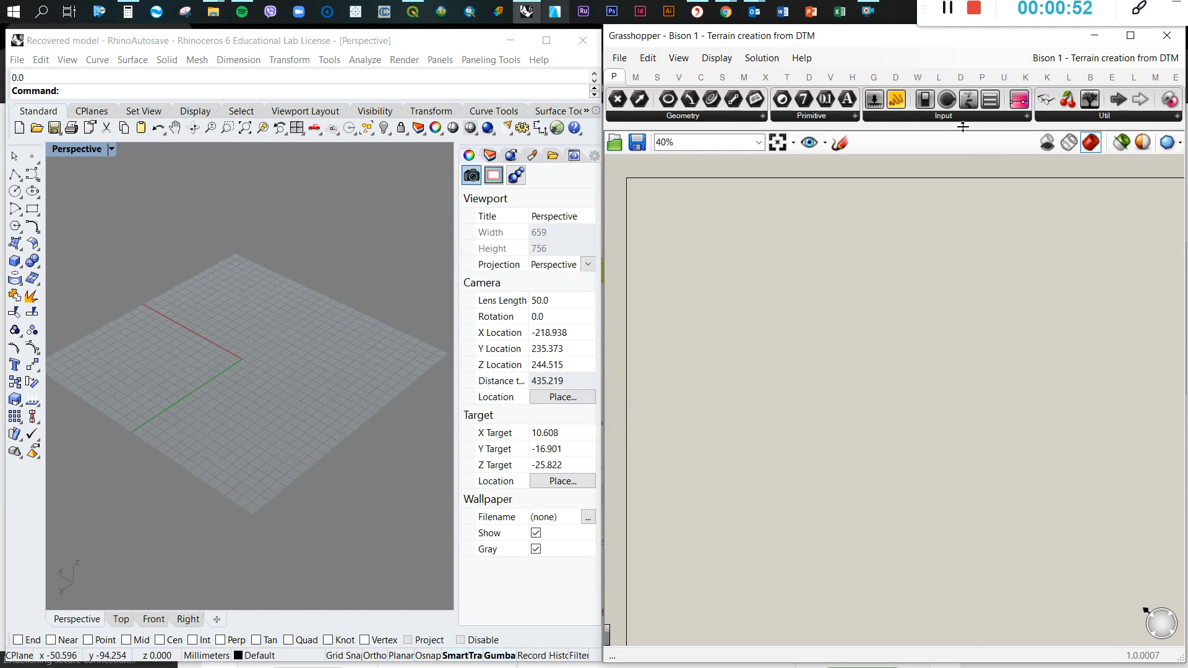
left_click(896, 77)
left_click(960, 77)
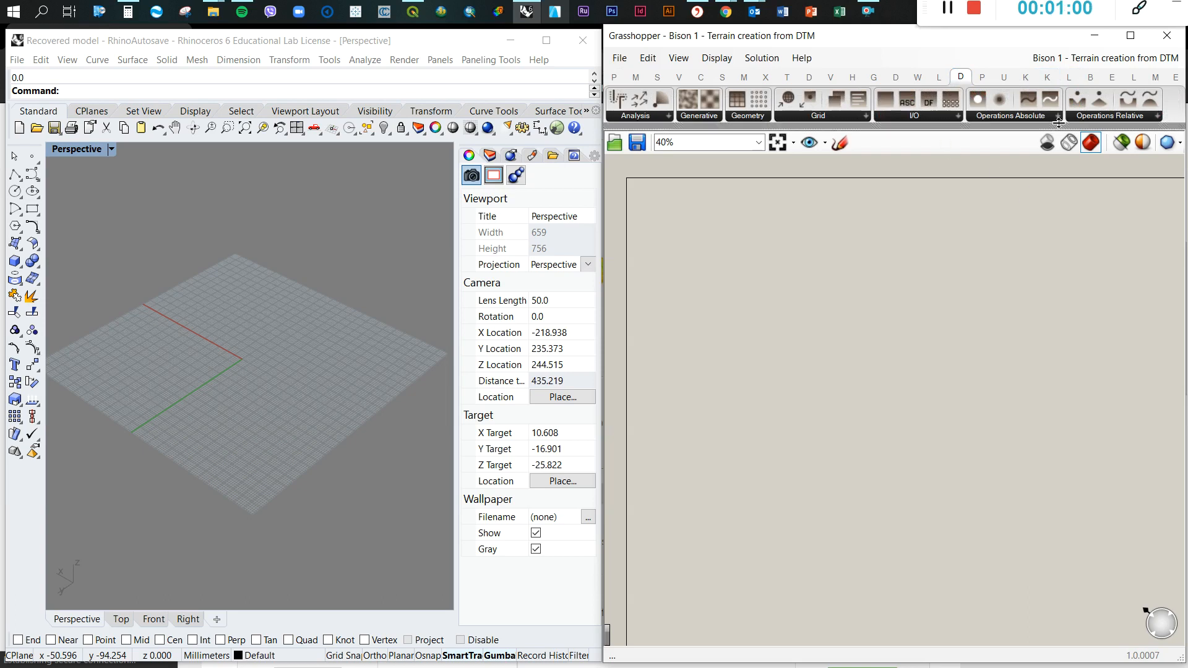
left_click(938, 117)
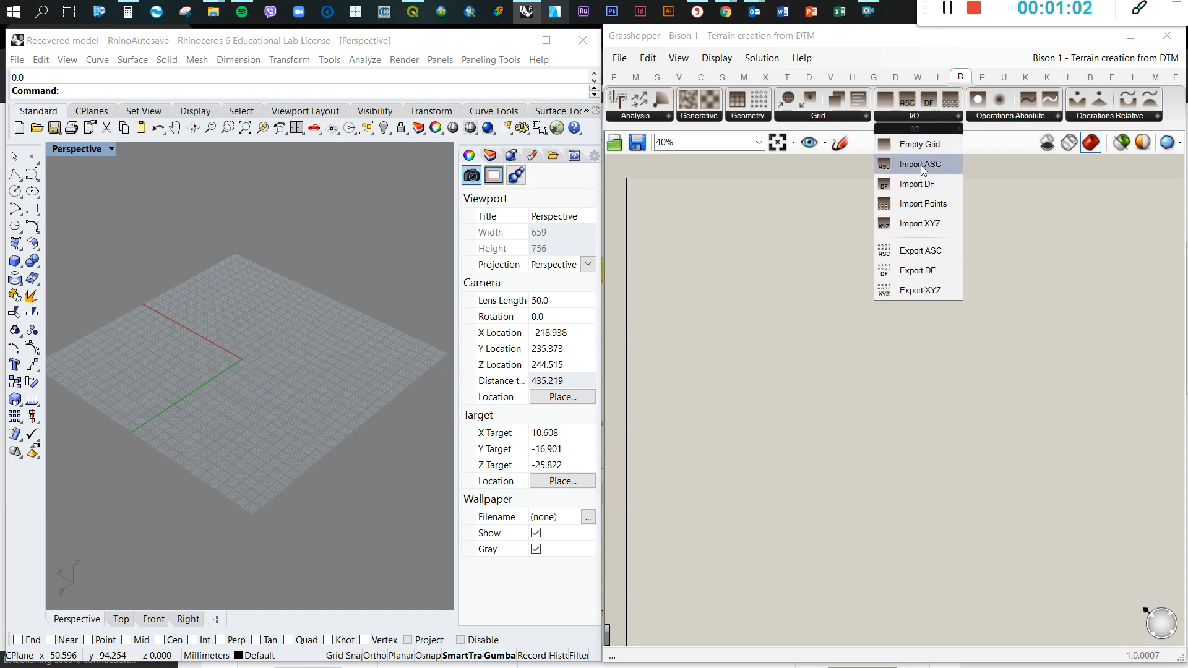
left_click_drag(920, 165, 834, 246)
scroll(834, 247, "up", 5)
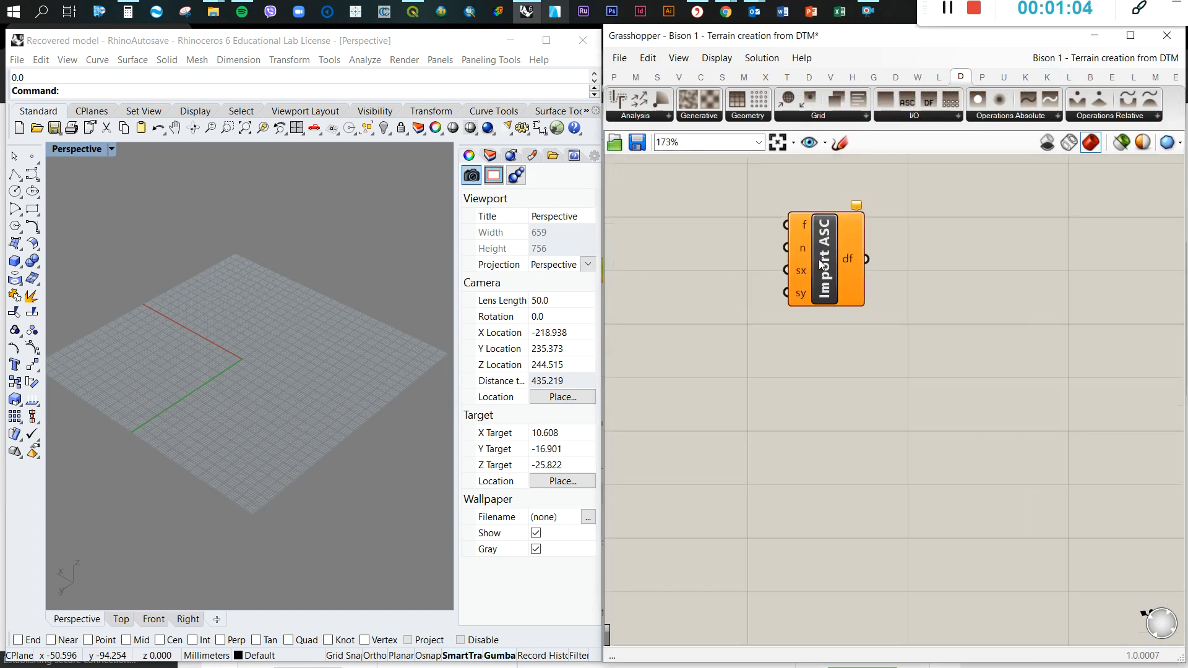
left_click(952, 116)
left_click_drag(925, 186, 830, 370)
left_click(945, 119)
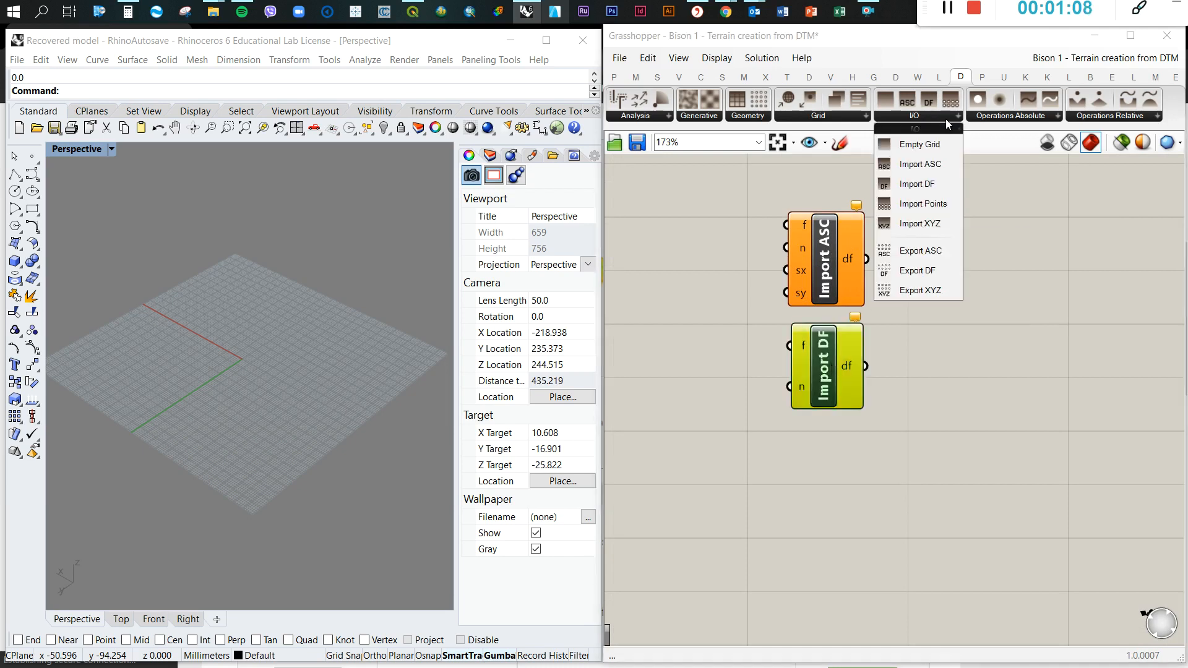
left_click_drag(922, 226, 833, 484)
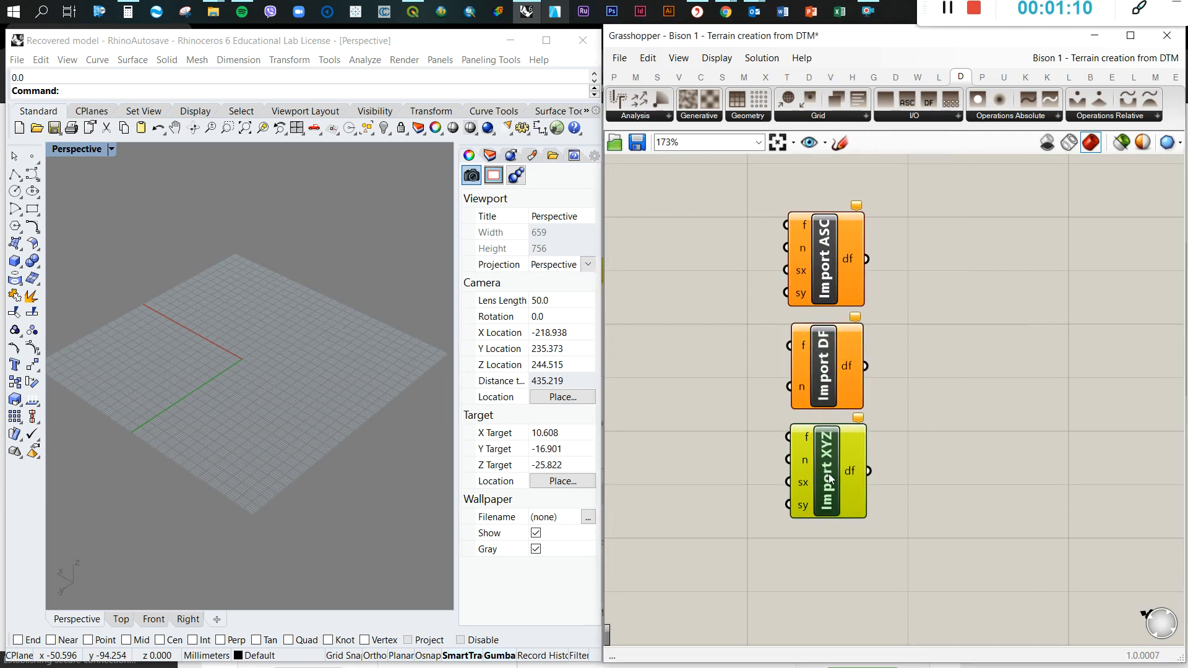
Select the three stacked import components and delete them from the canvas
left_click(929, 377)
left_click_drag(743, 188, 885, 549)
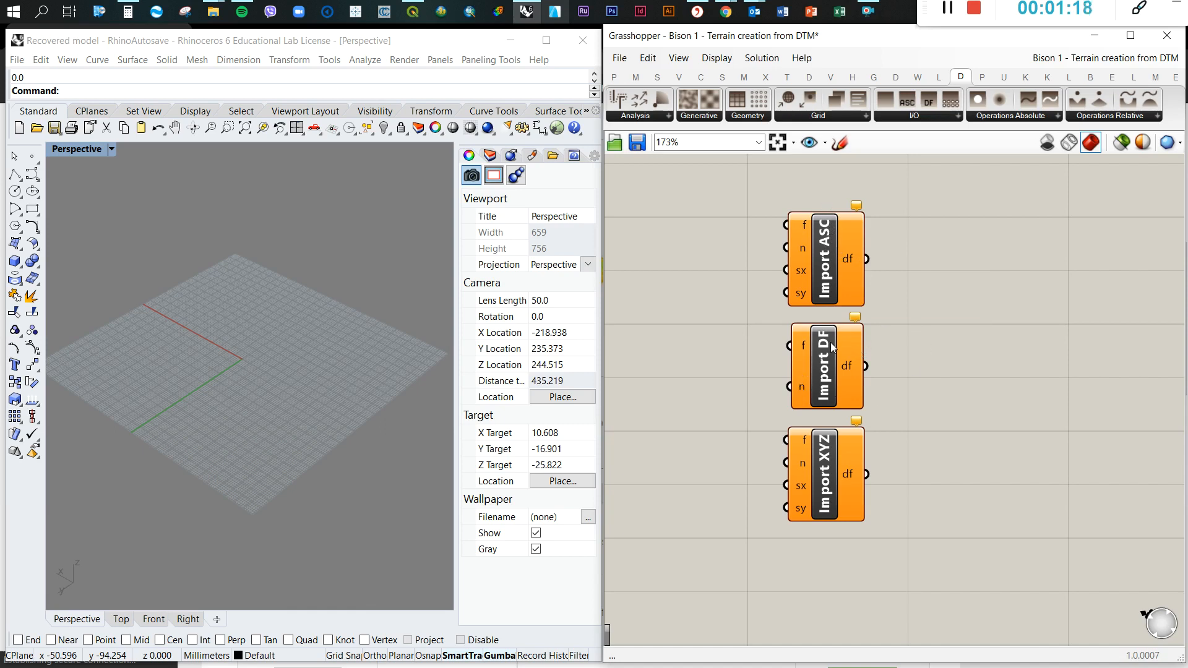
left_click_drag(953, 549, 731, 188)
key("Delete")
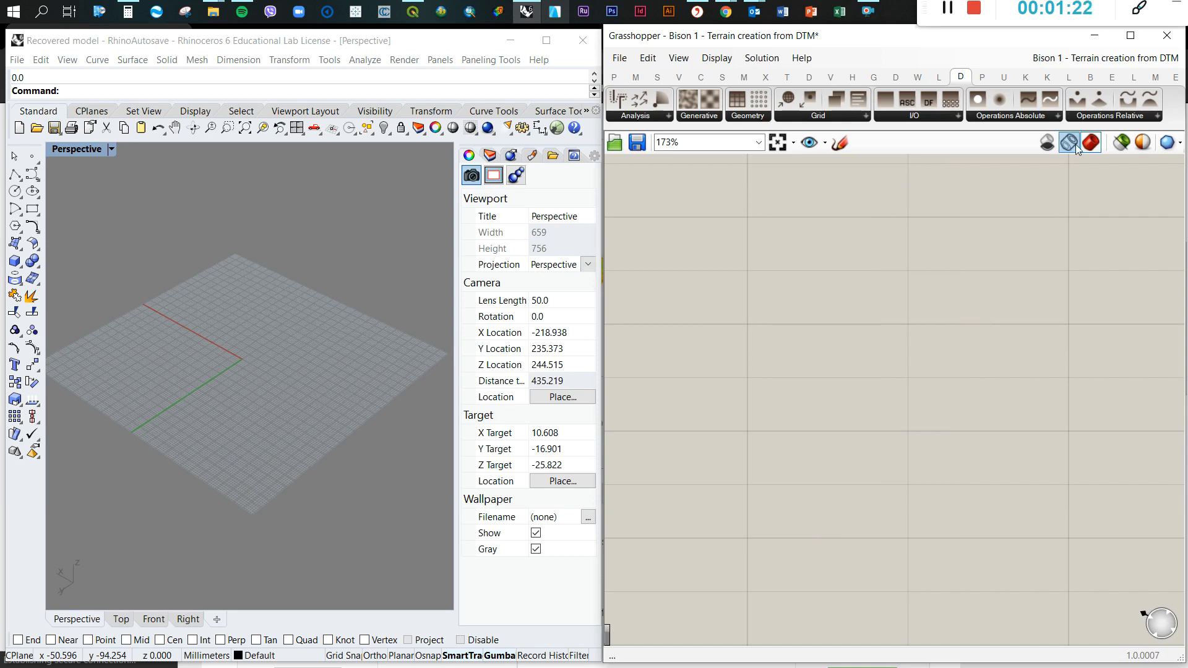
Place Bison's Import Mesh DEM component on the empty canvas
left_click(1090, 77)
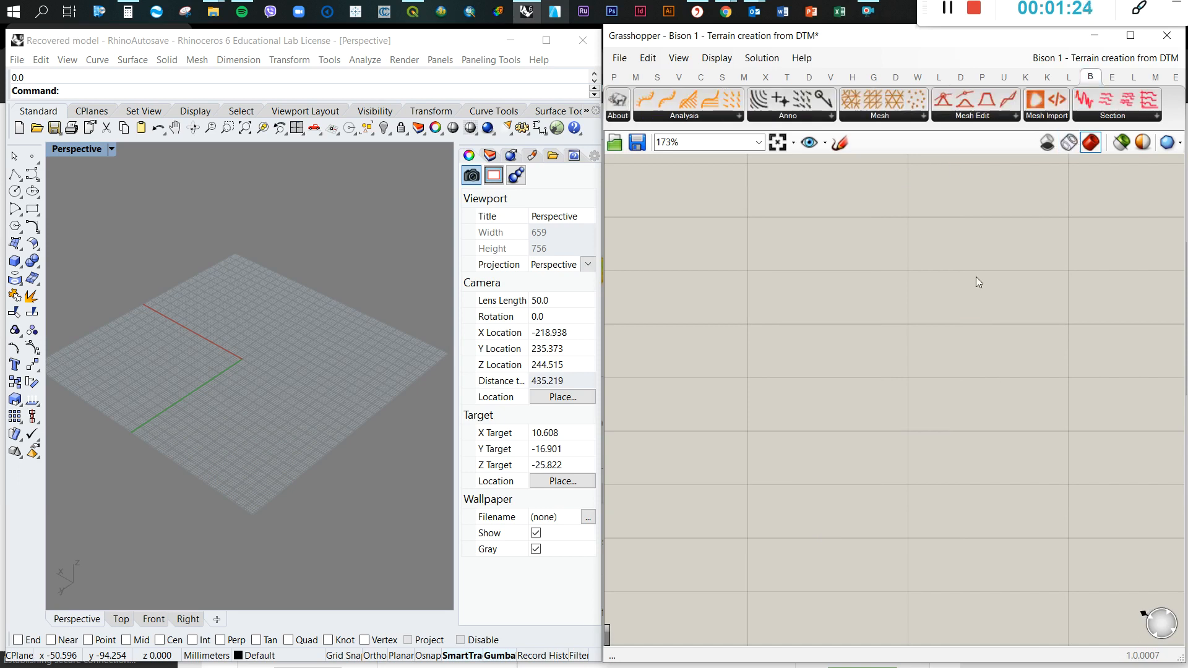
left_click_drag(1036, 97, 828, 277)
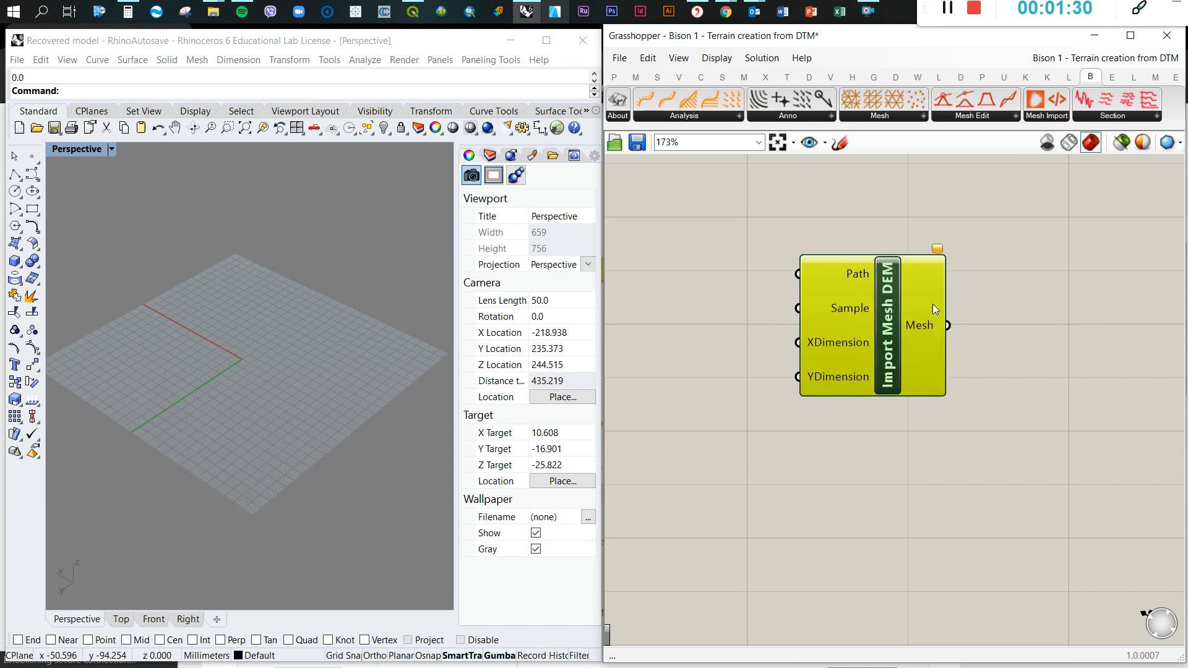
scroll(1004, 308, "down", 1)
left_click(1016, 292)
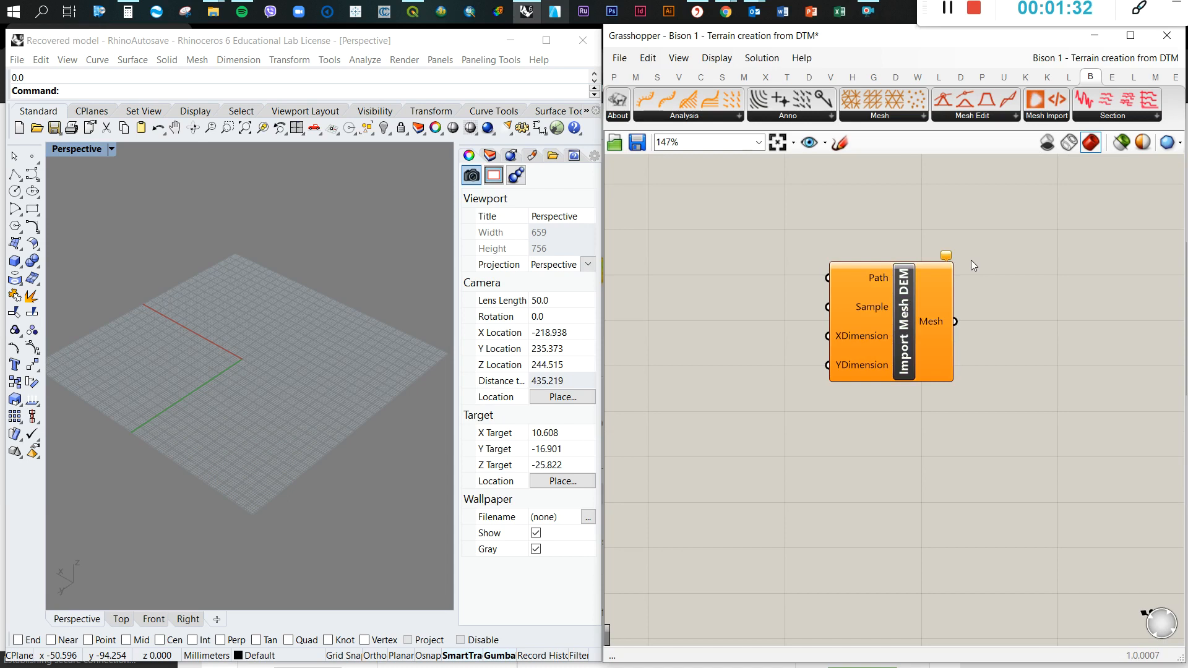
mouse_move(313, 458)
right_mouse_down()
mouse_move(175, 456)
mouse_move(326, 461)
right_mouse_up()
scroll(297, 433, "down", 10)
scroll(298, 391, "up", 14)
right_click_drag(304, 389, 227, 411)
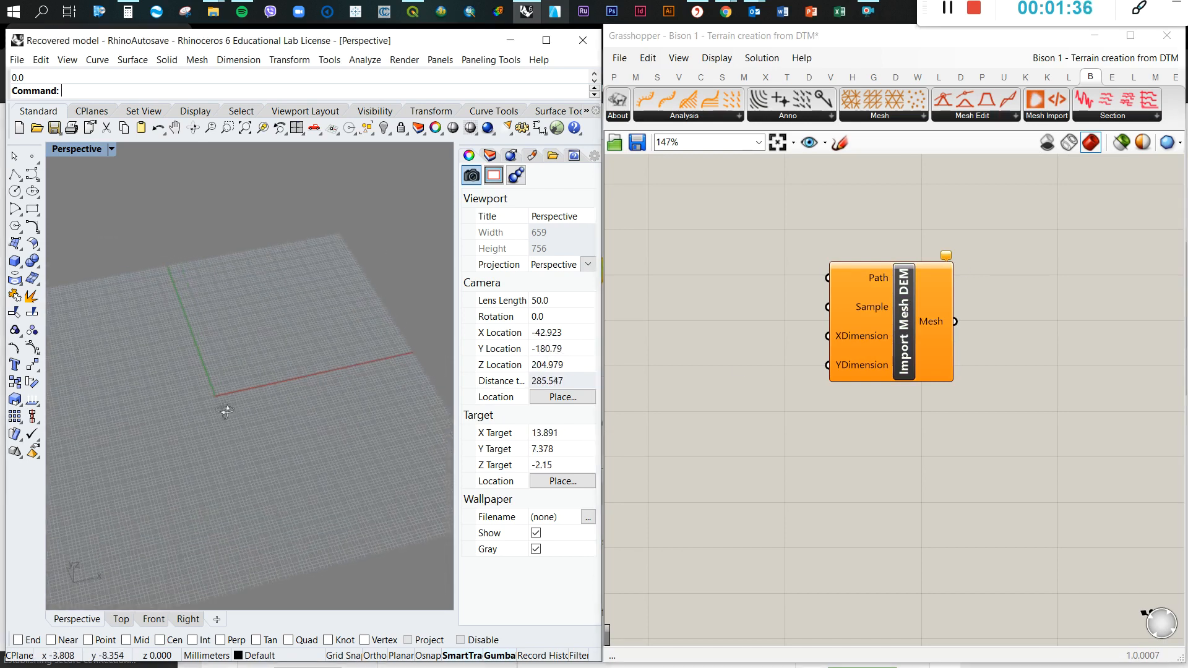
Look through the Bison component groups Mesh Import, Analysis, Anno, Mesh, Section and Mesh Edit
left_click(1054, 120)
left_click(981, 210)
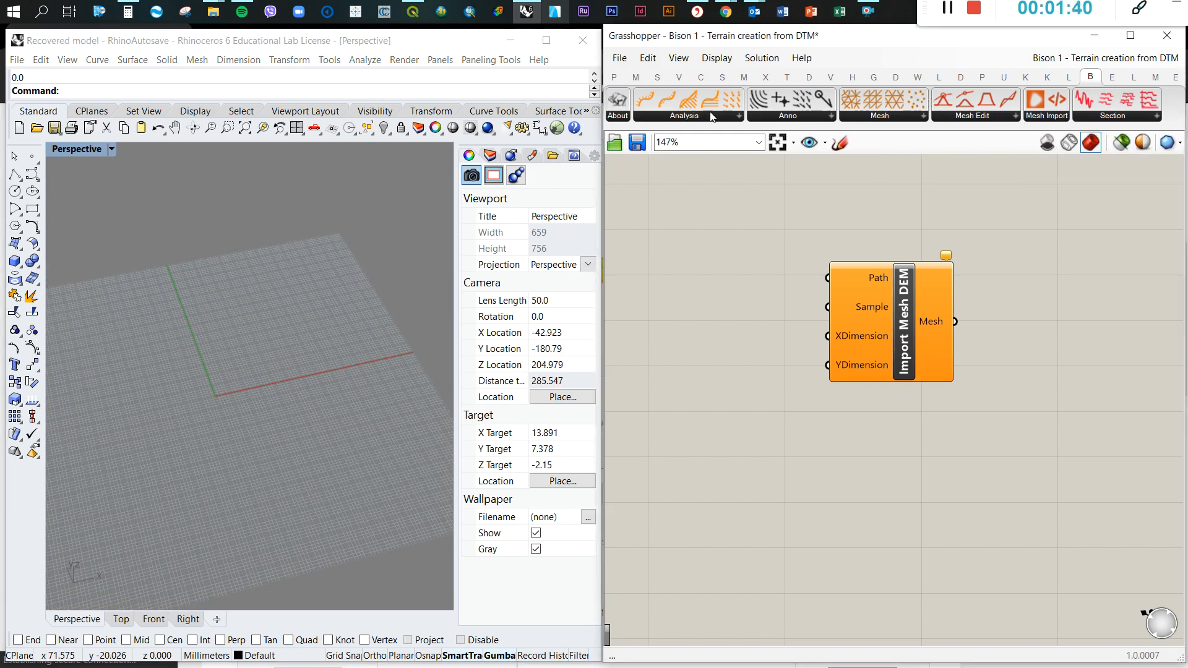
left_click(704, 120)
left_click(782, 115)
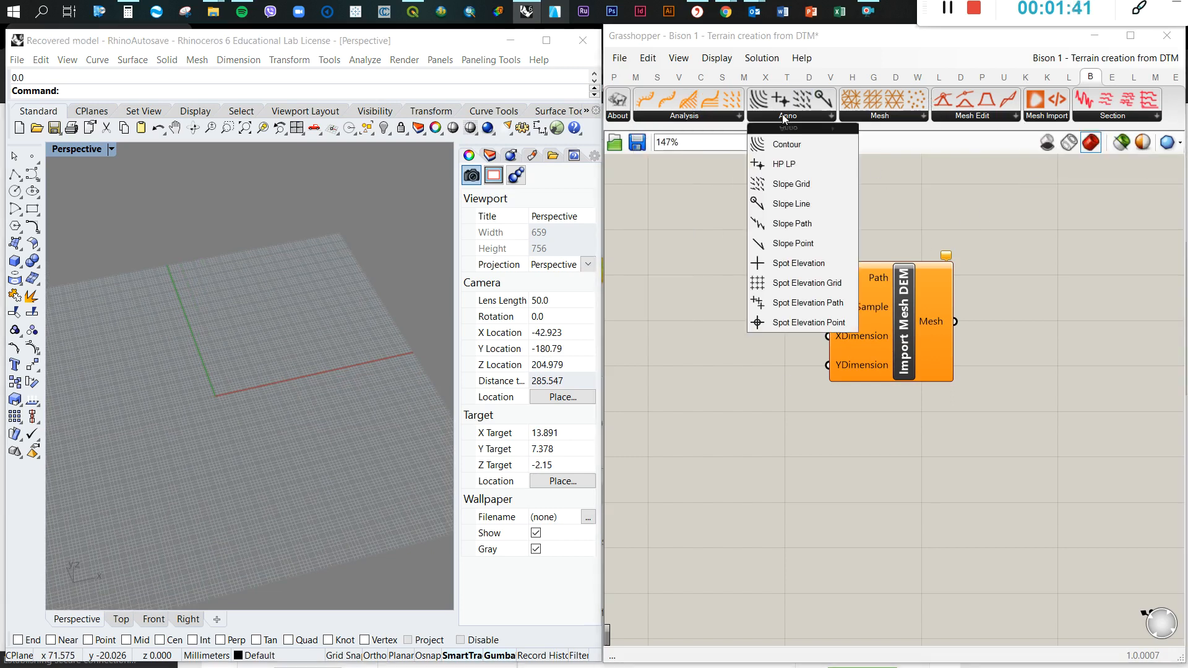
left_click(883, 116)
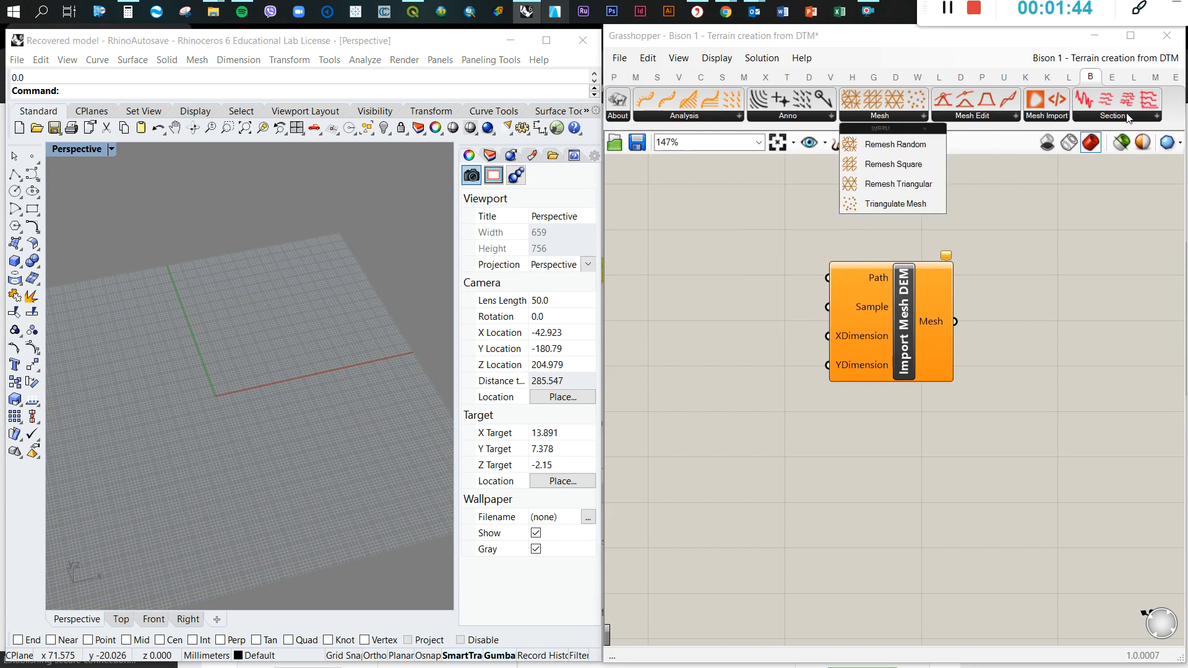
left_click(1131, 117)
left_click(972, 117)
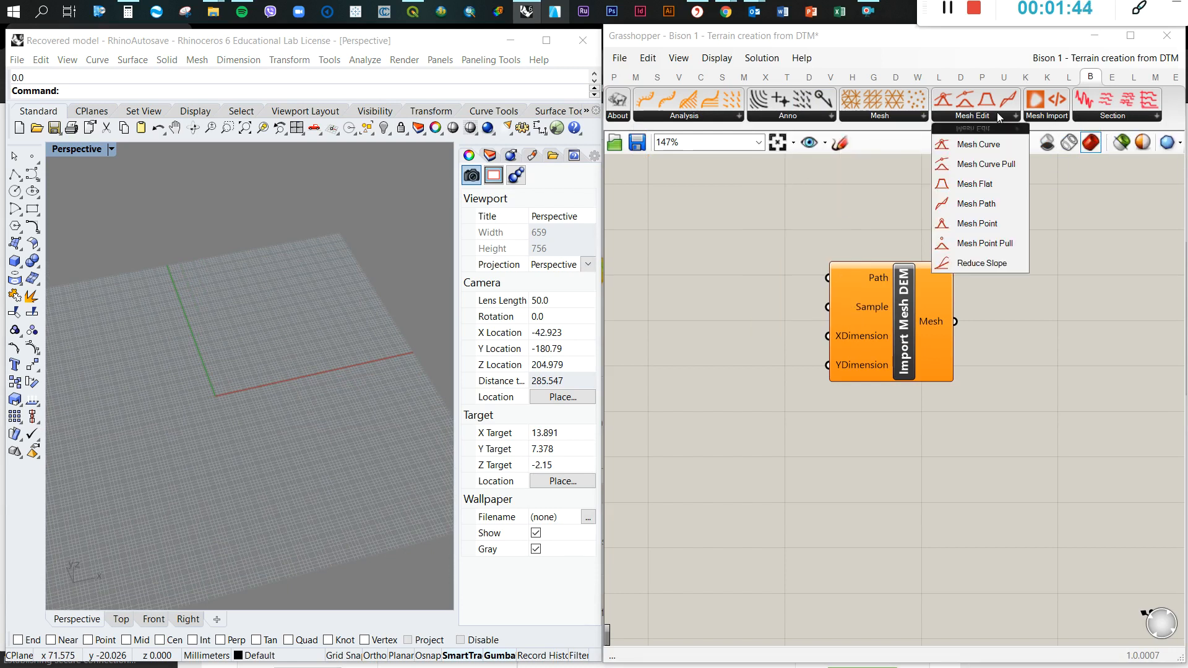
left_click(849, 231)
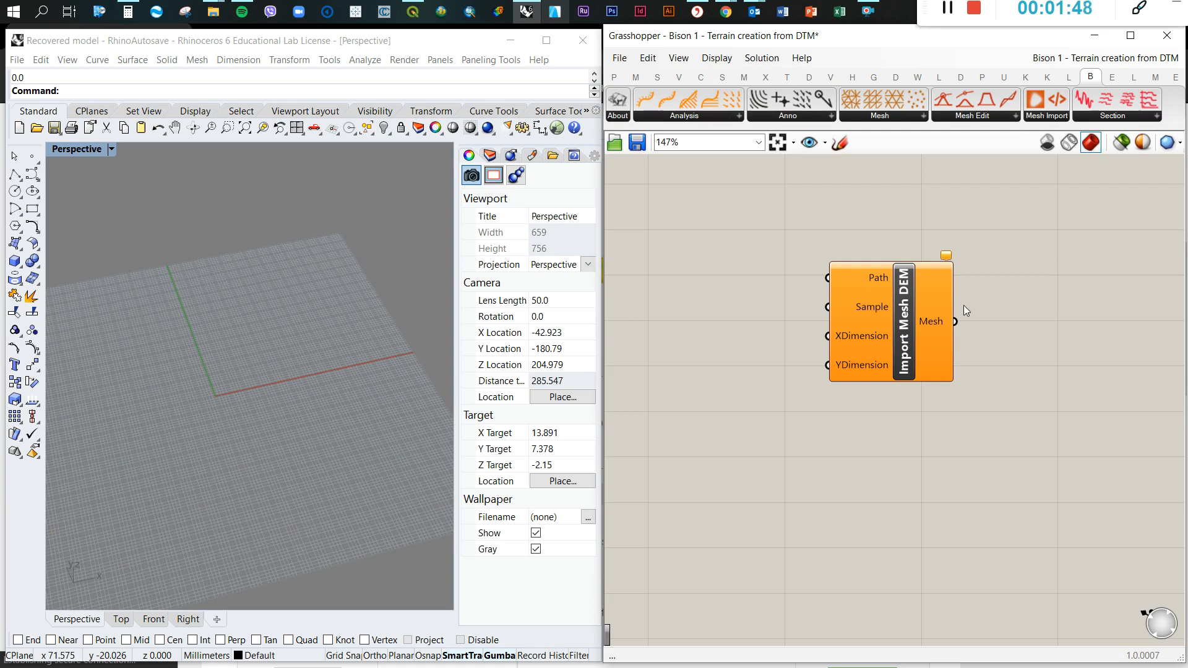
Add a File Path parameter beside the Path input of Import Mesh DEM
scroll(988, 362, "down", 3)
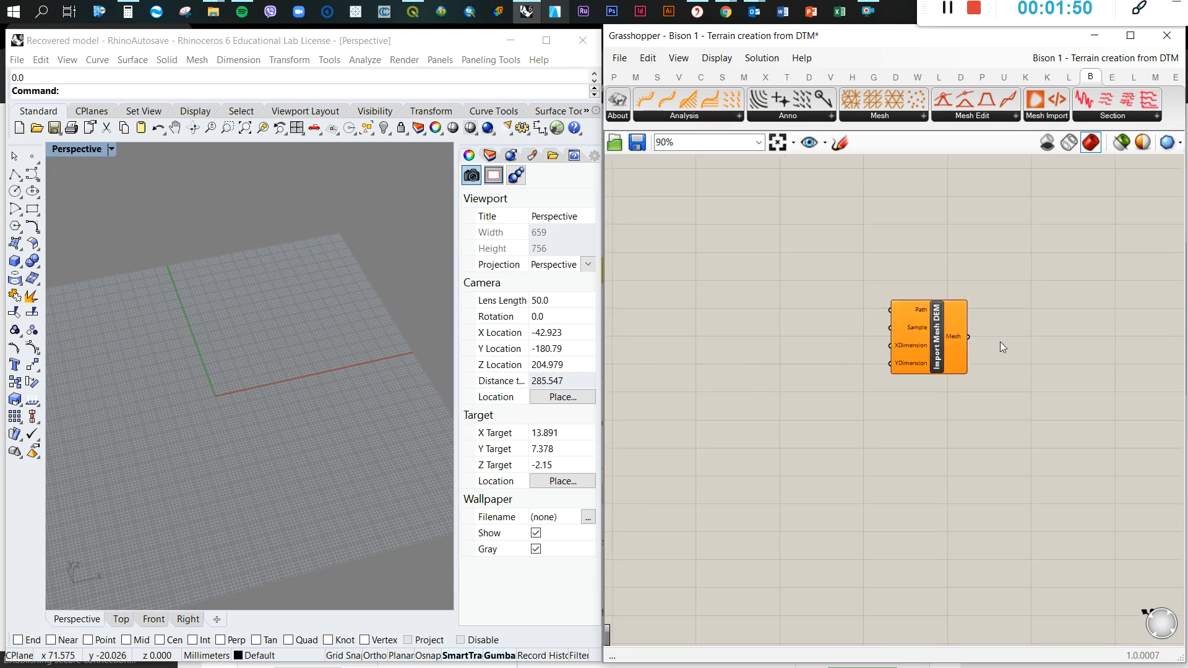
scroll(1010, 325, "up", 1)
scroll(899, 358, "up", 2)
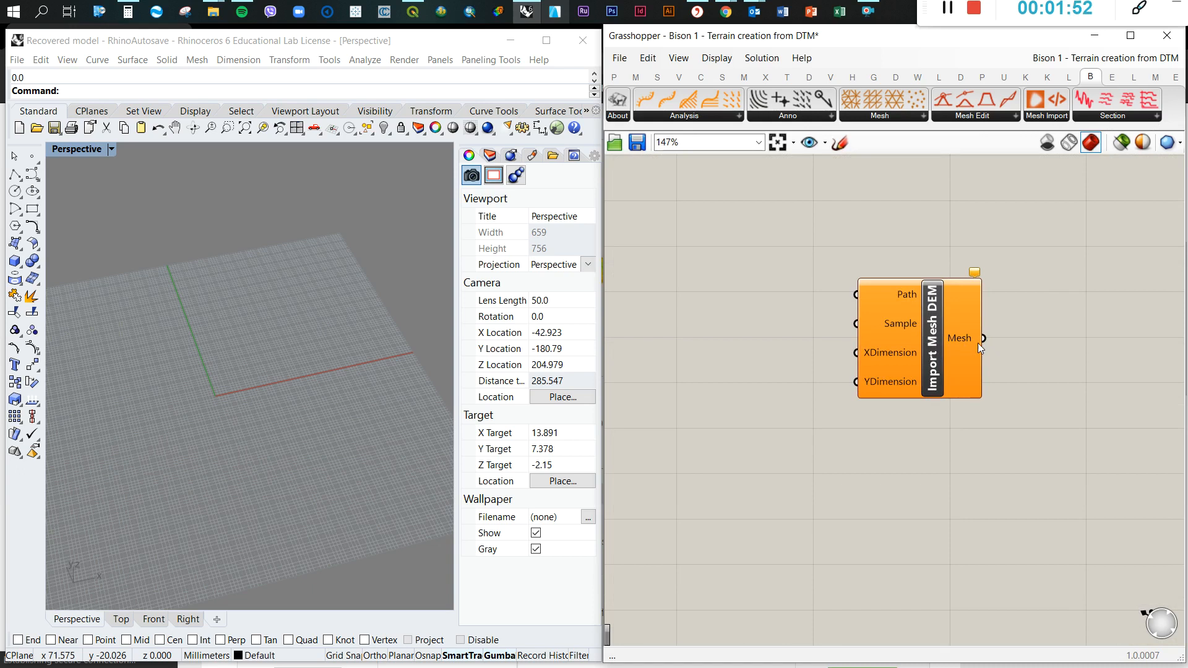
double_click(750, 300)
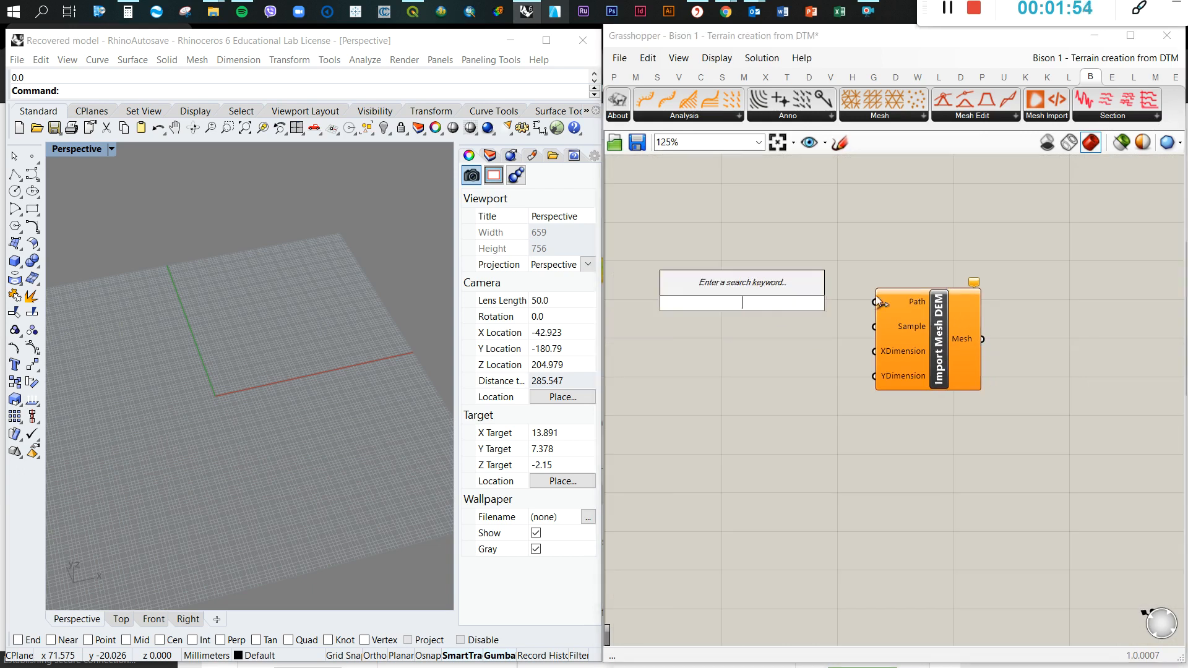
type("file")
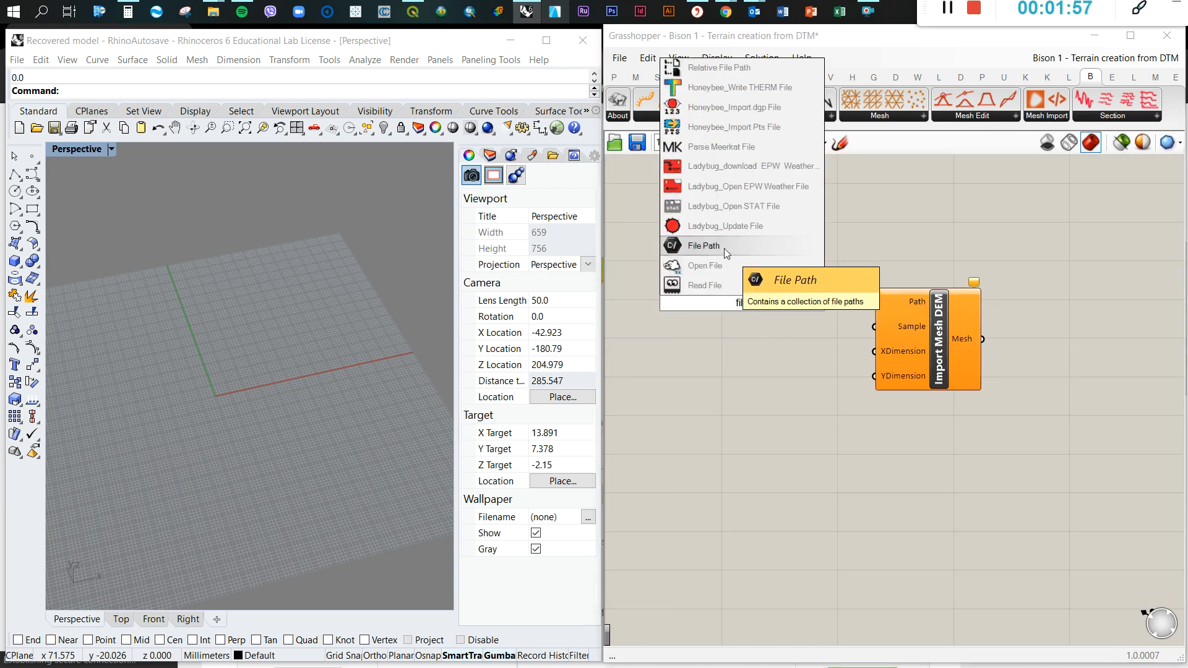
left_click(724, 248)
left_click_drag(750, 302, 773, 302)
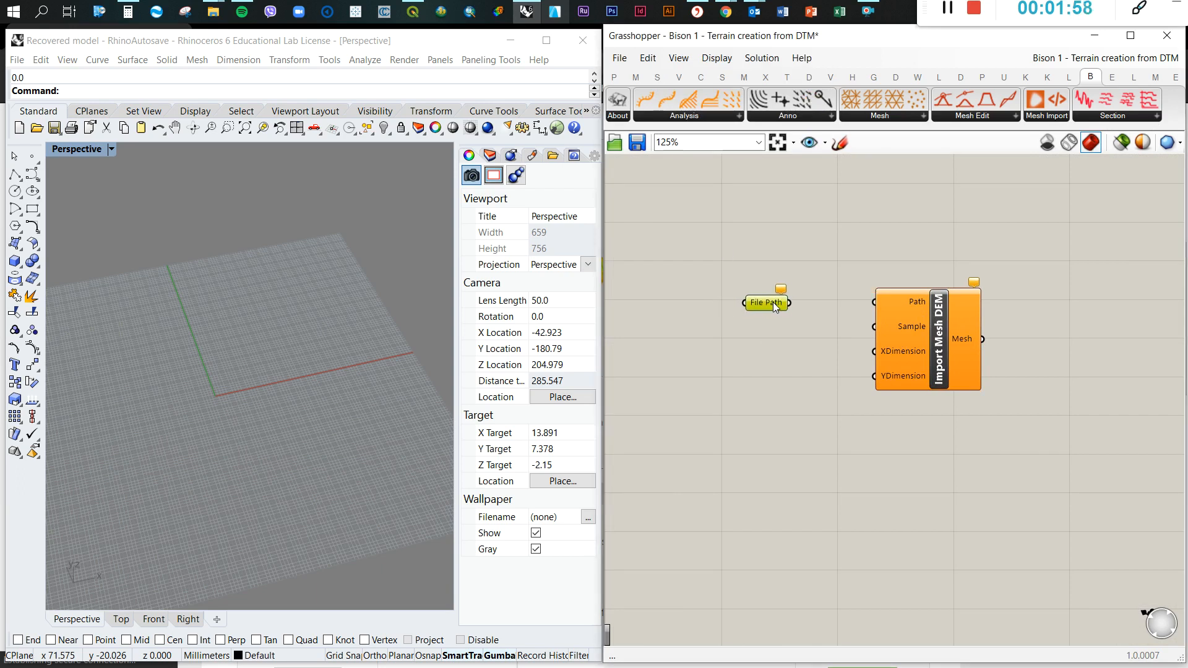
left_click(808, 337)
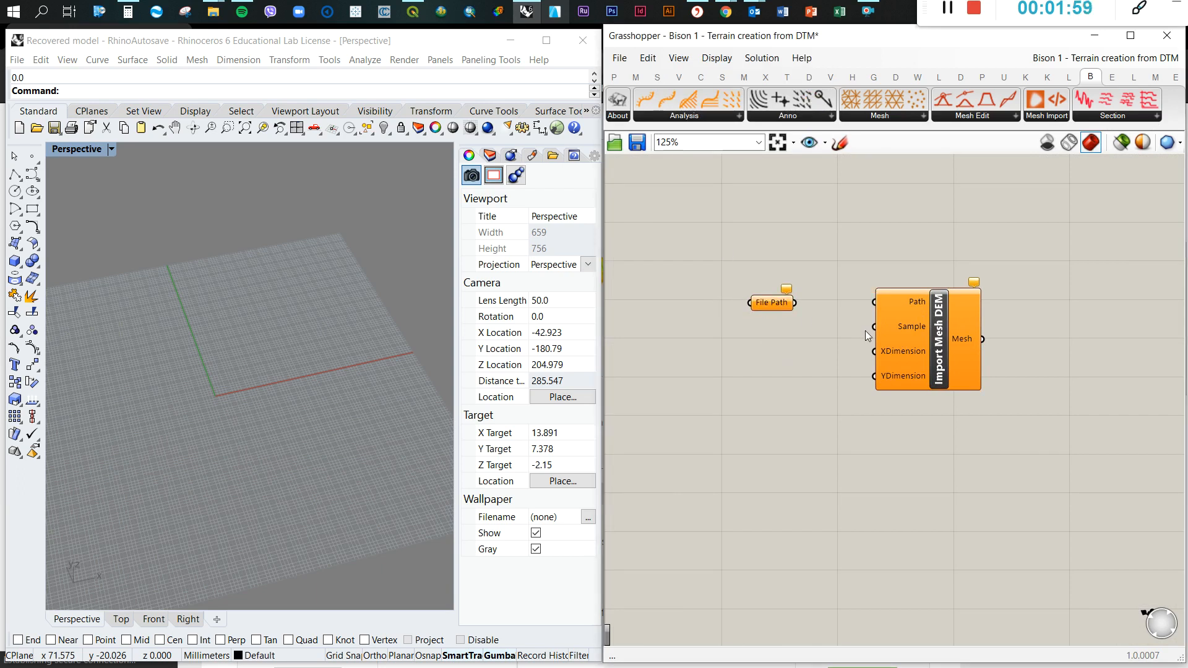
Add a number slider with value 5 beneath the File Path parameter and shift File Path closer to Import Mesh DEM
double_click(754, 332)
type("sam")
key("BackSpace")
key("BackSpace")
key("BackSpace")
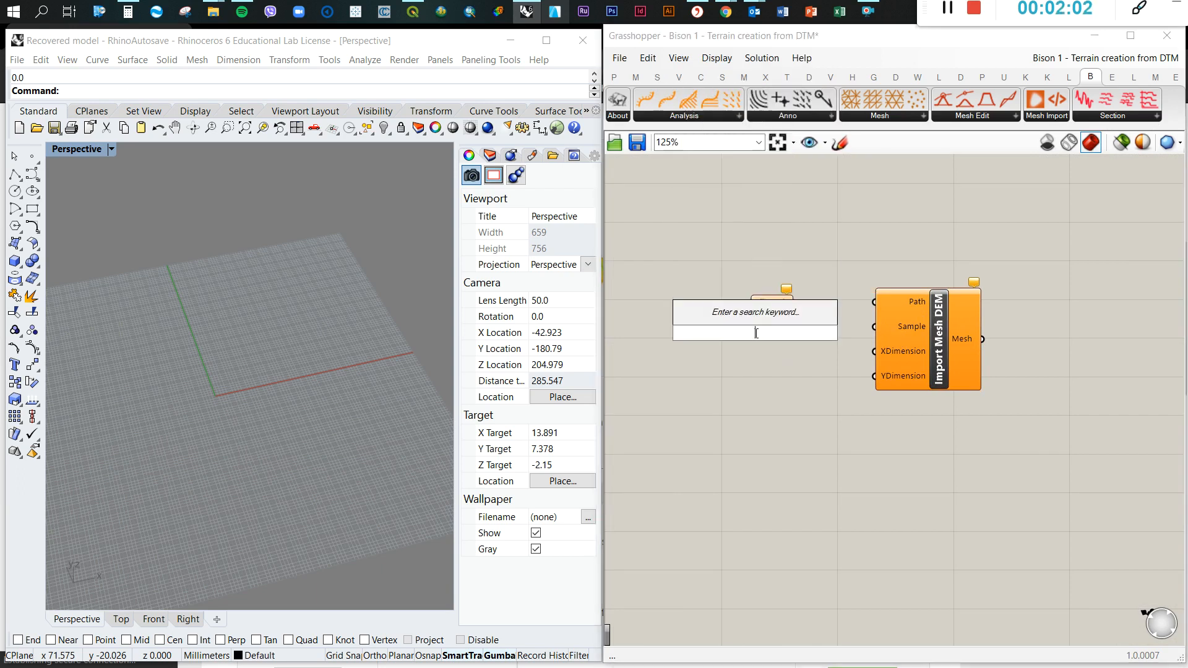
type("5")
key("Return")
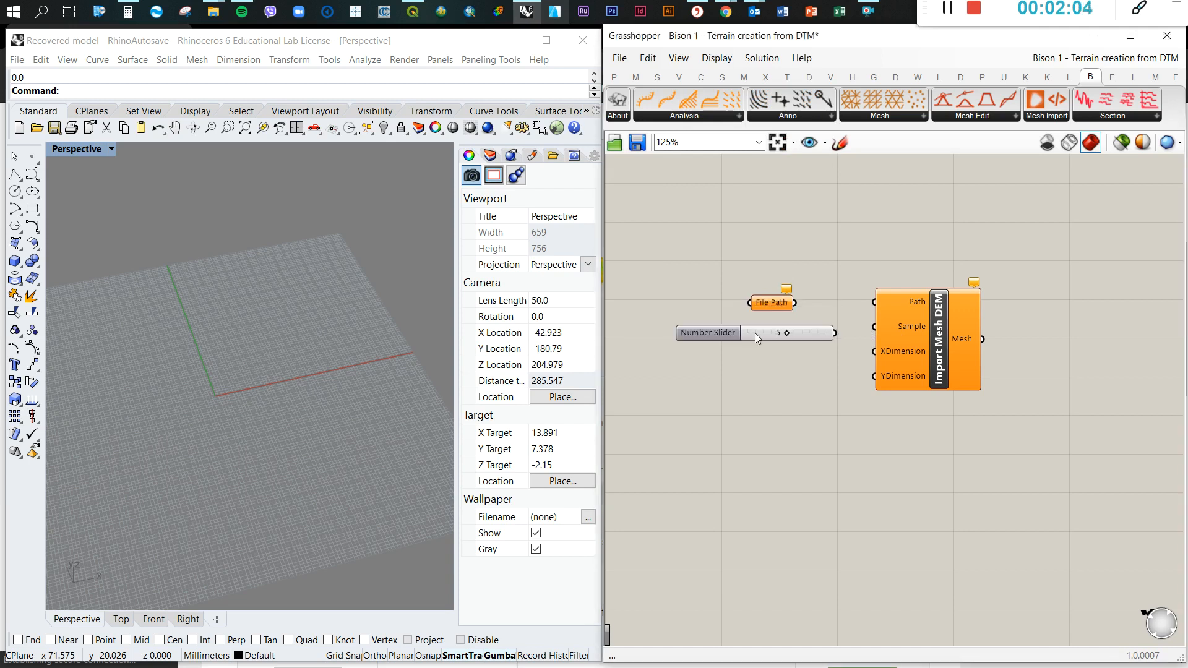
scroll(798, 331, "up", 4)
left_click_drag(773, 289, 830, 280)
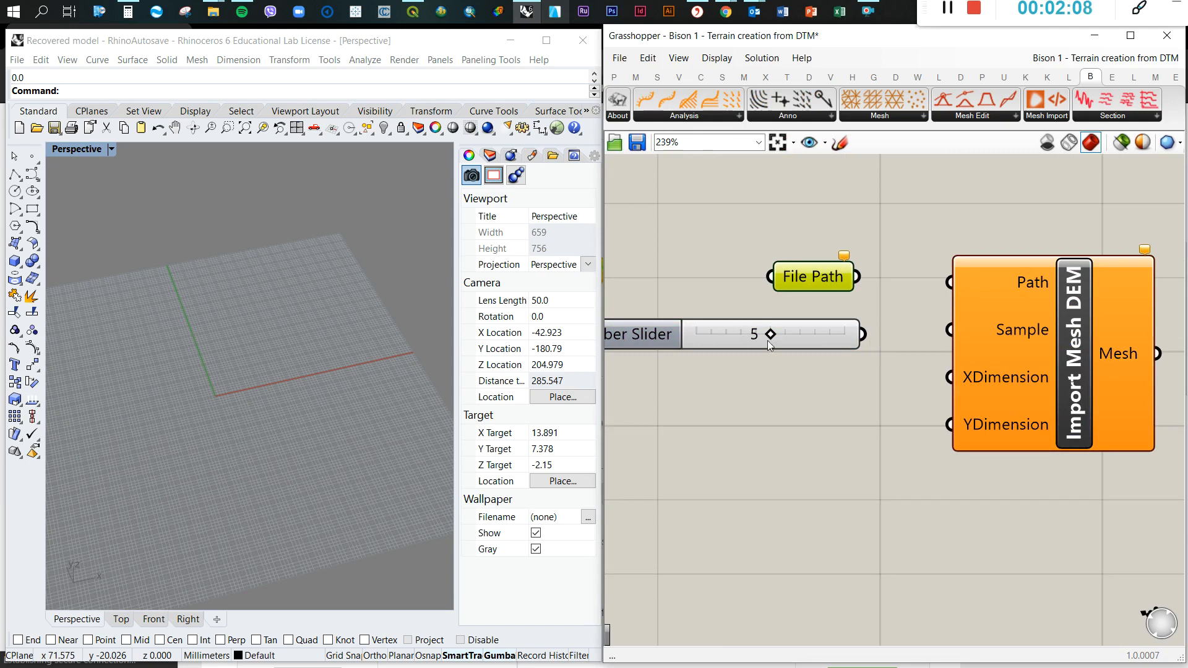
scroll(843, 341, "down", 2)
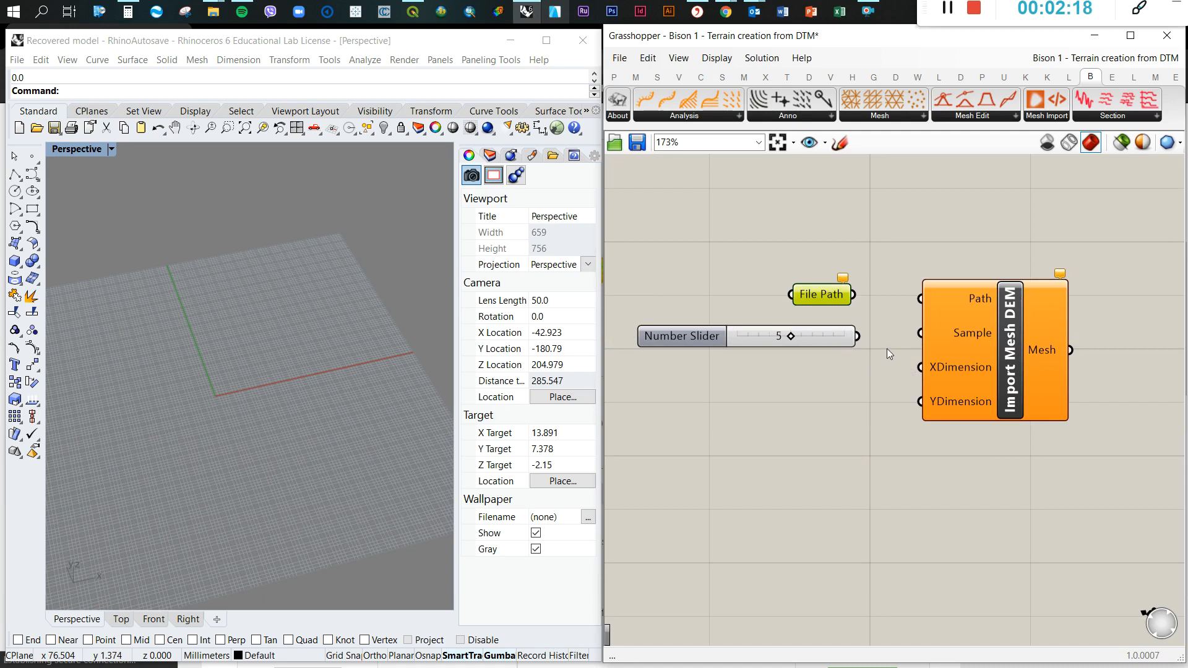
Align the slider set to 5 with the Sample input of Import Mesh DEM and connect them
left_click_drag(741, 337, 739, 335)
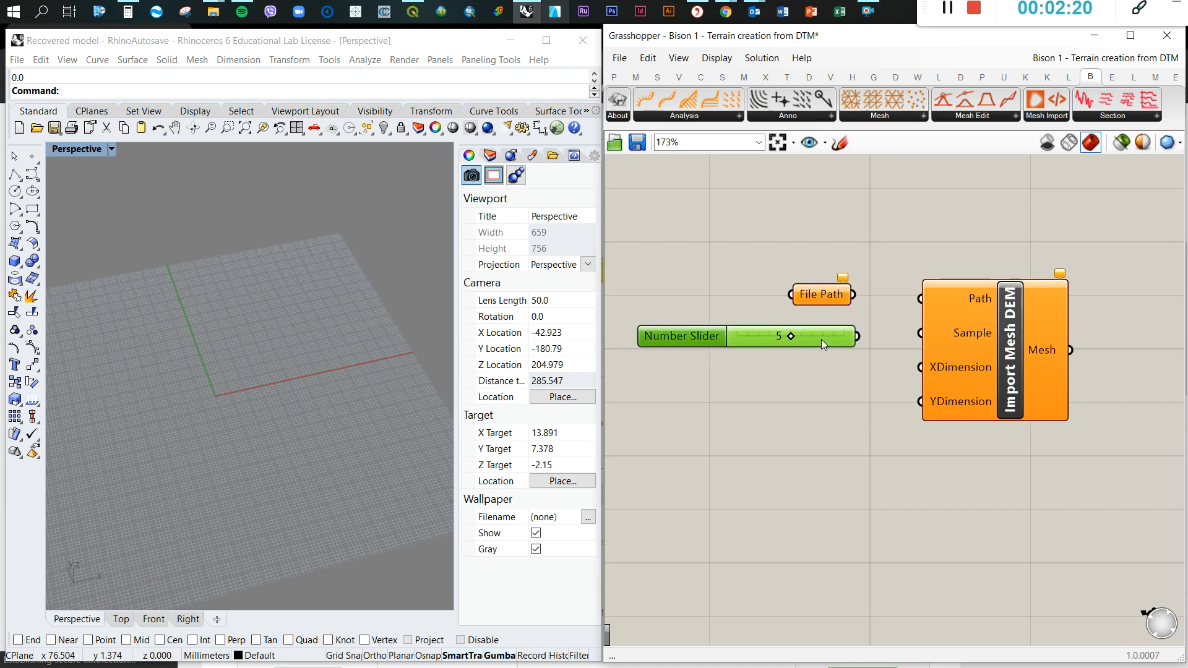
left_click_drag(855, 333, 947, 335)
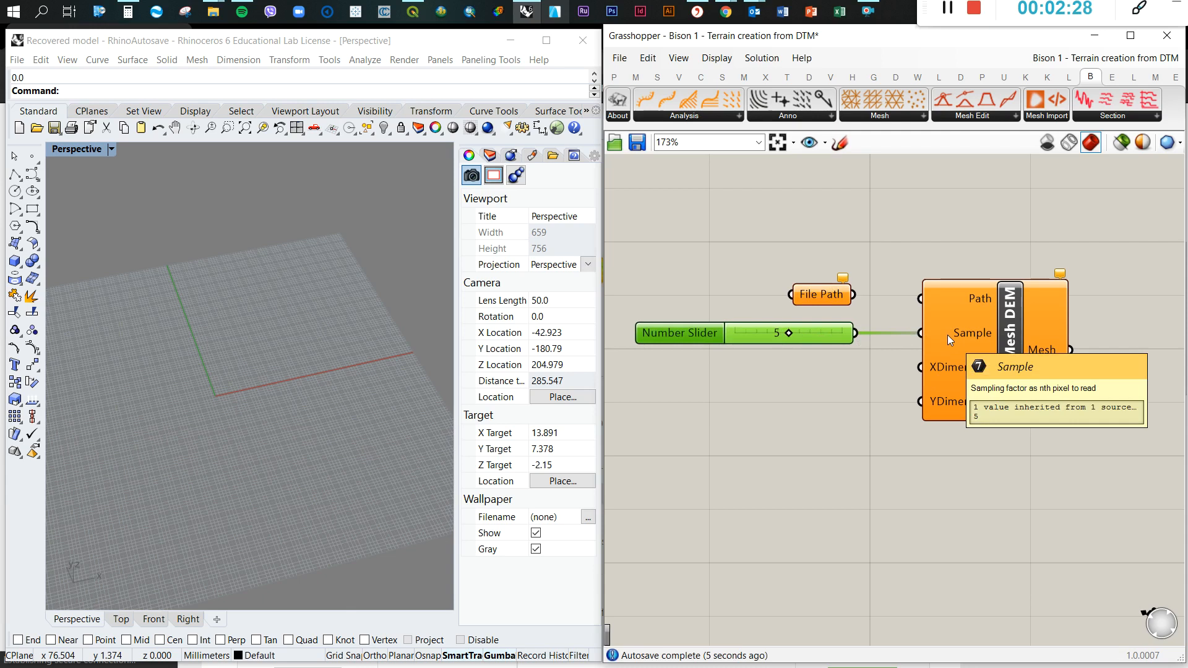
left_click(793, 381)
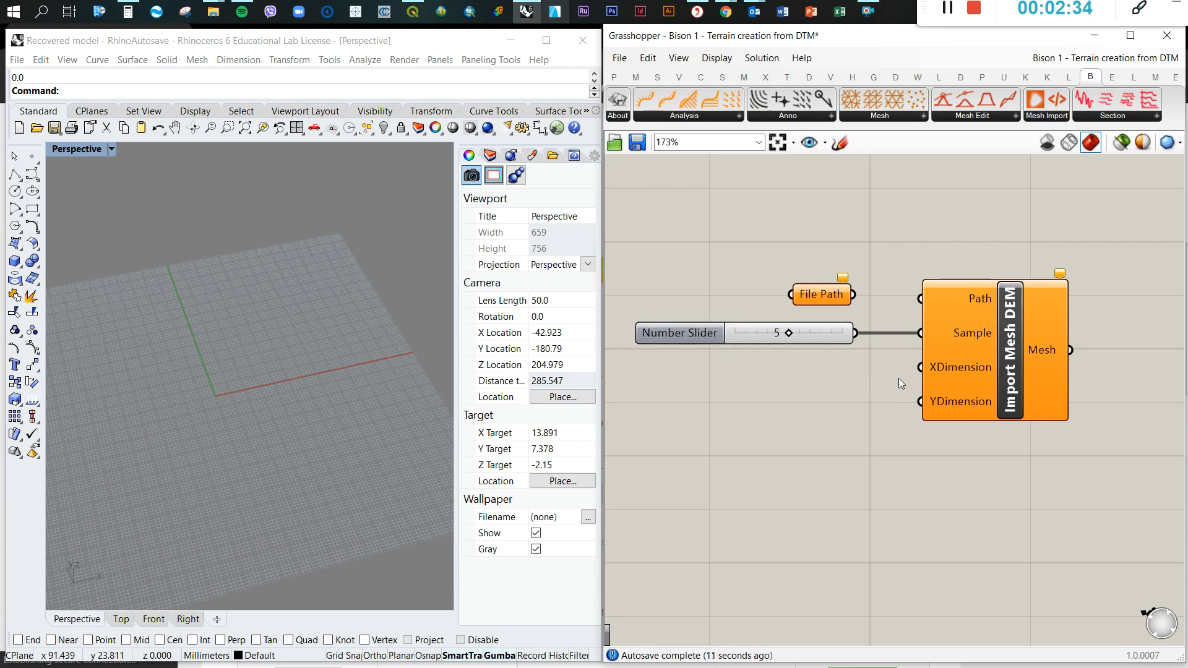
mouse_move(933, 369)
mouse_move(937, 410)
double_click(726, 403)
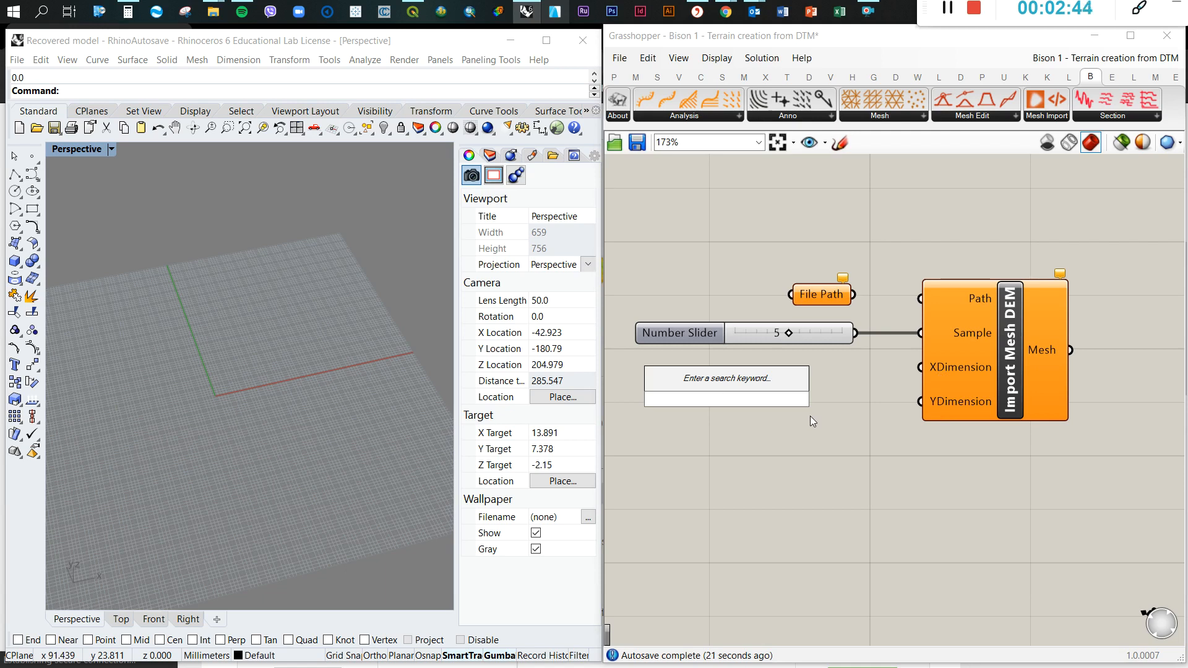
type("10")
key("Return")
left_click(793, 400)
key("Delete")
double_click(755, 377)
type("12")
key("Return")
left_click(774, 369)
key("Delete")
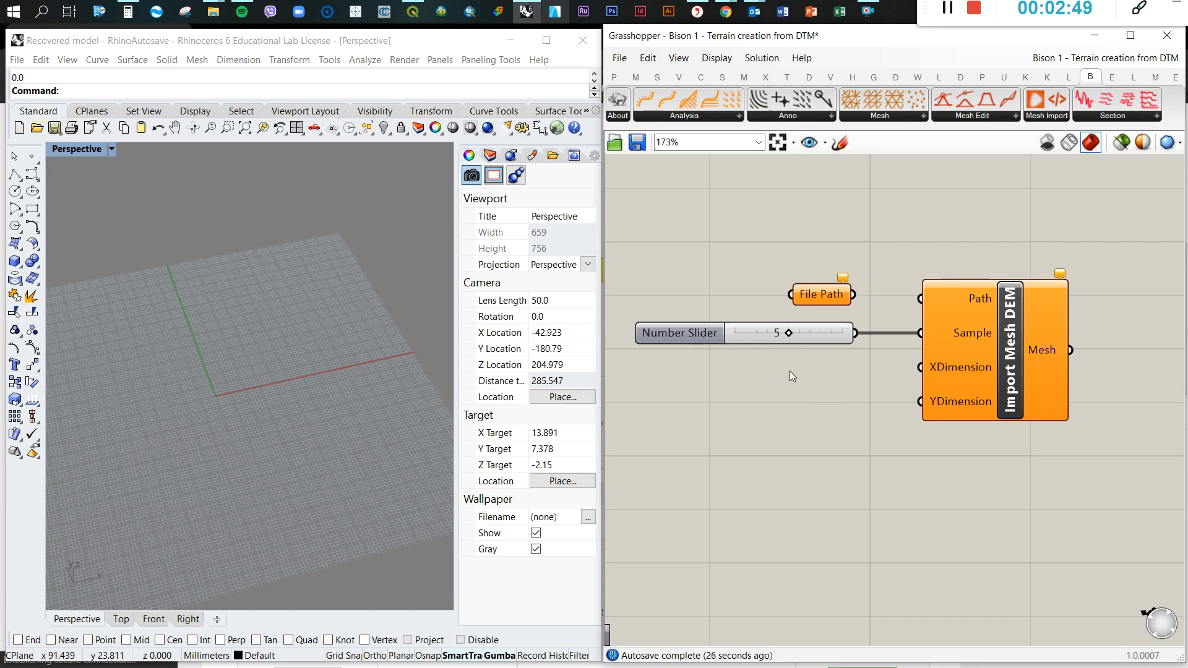
Add a number slider with value 10 and connect it to the XDimension and YDimension inputs of Import Mesh DEM
double_click(759, 392)
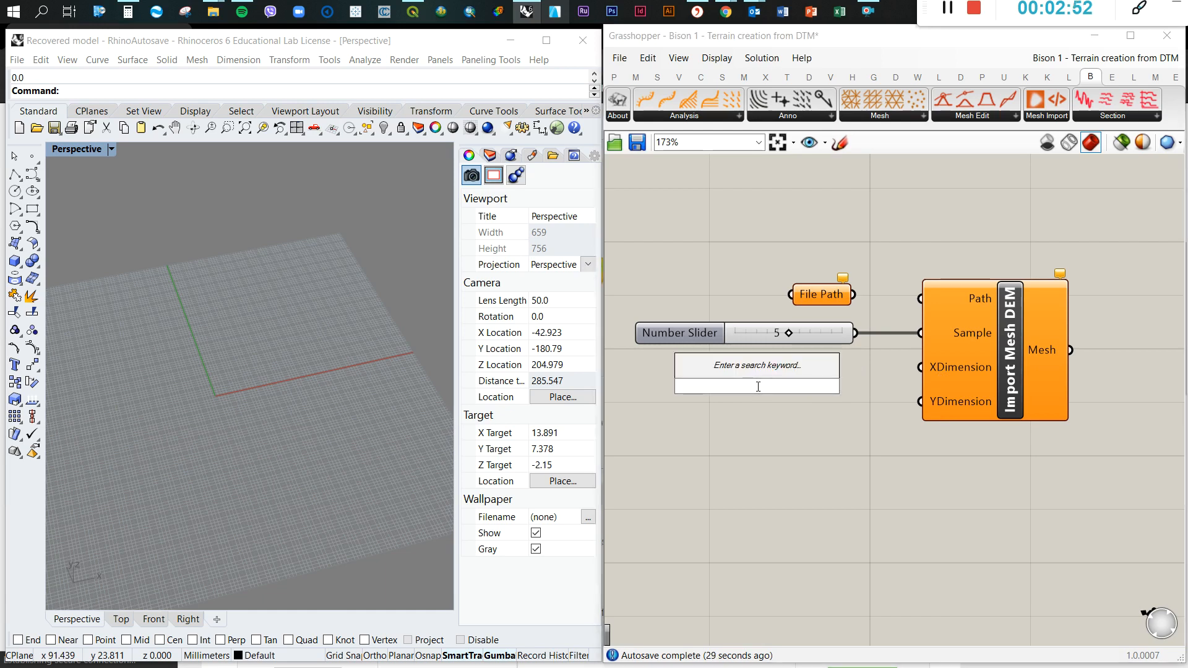
type("0<10<20")
key("Return")
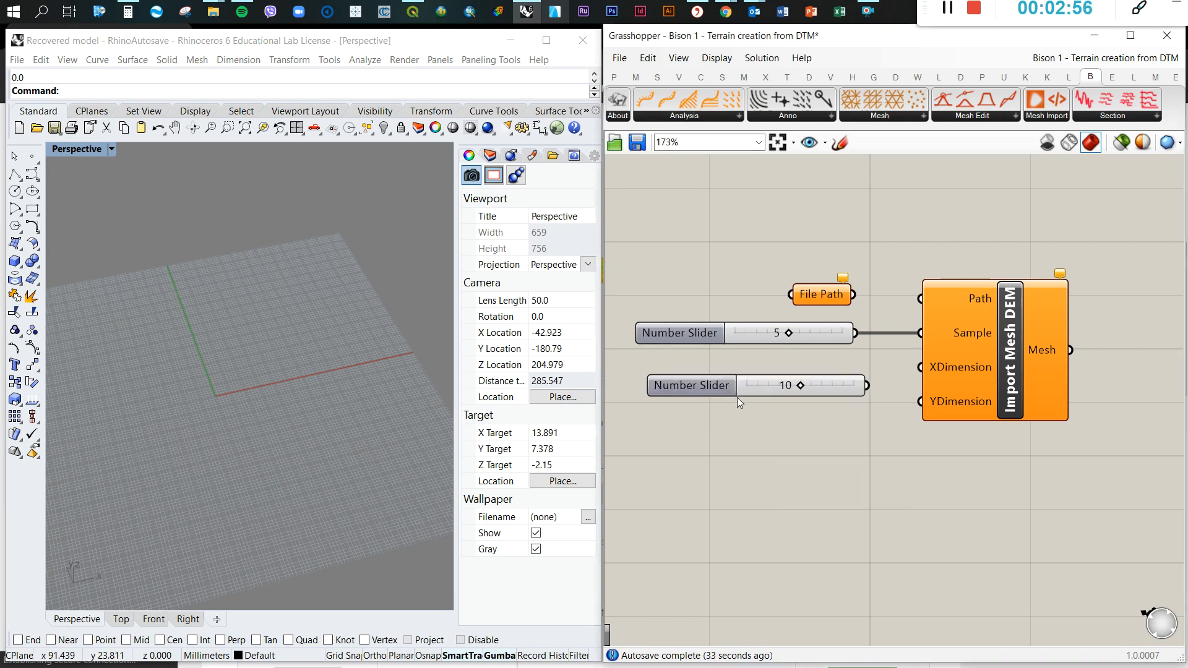
left_click_drag(853, 373, 909, 409)
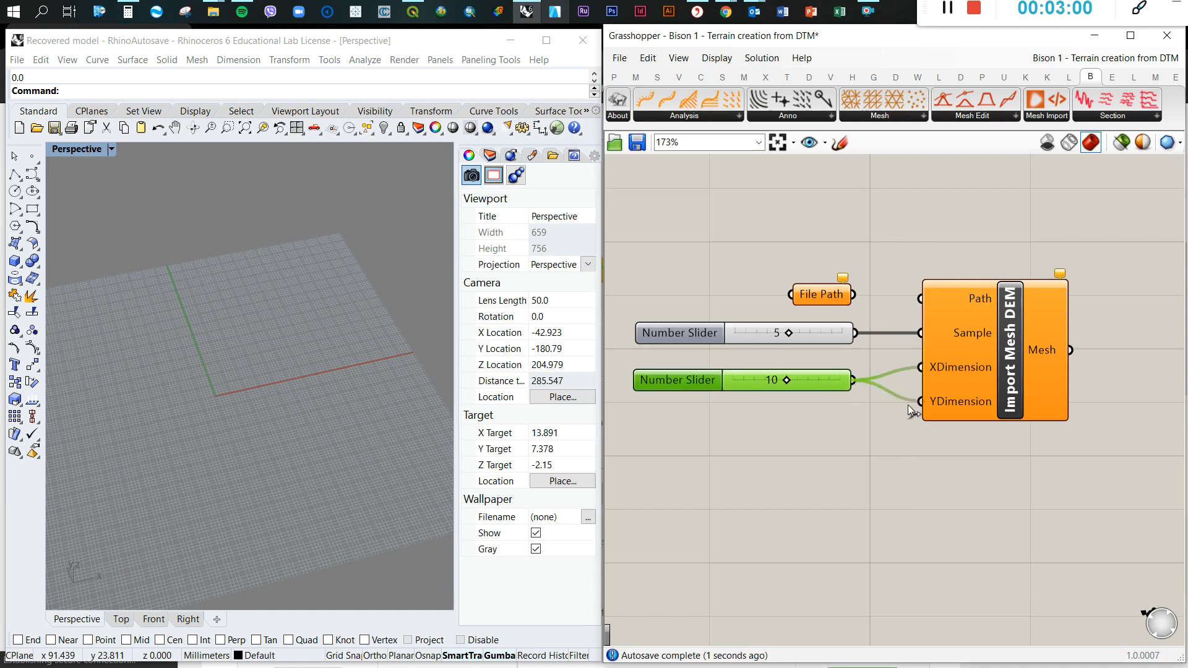
left_click(904, 451)
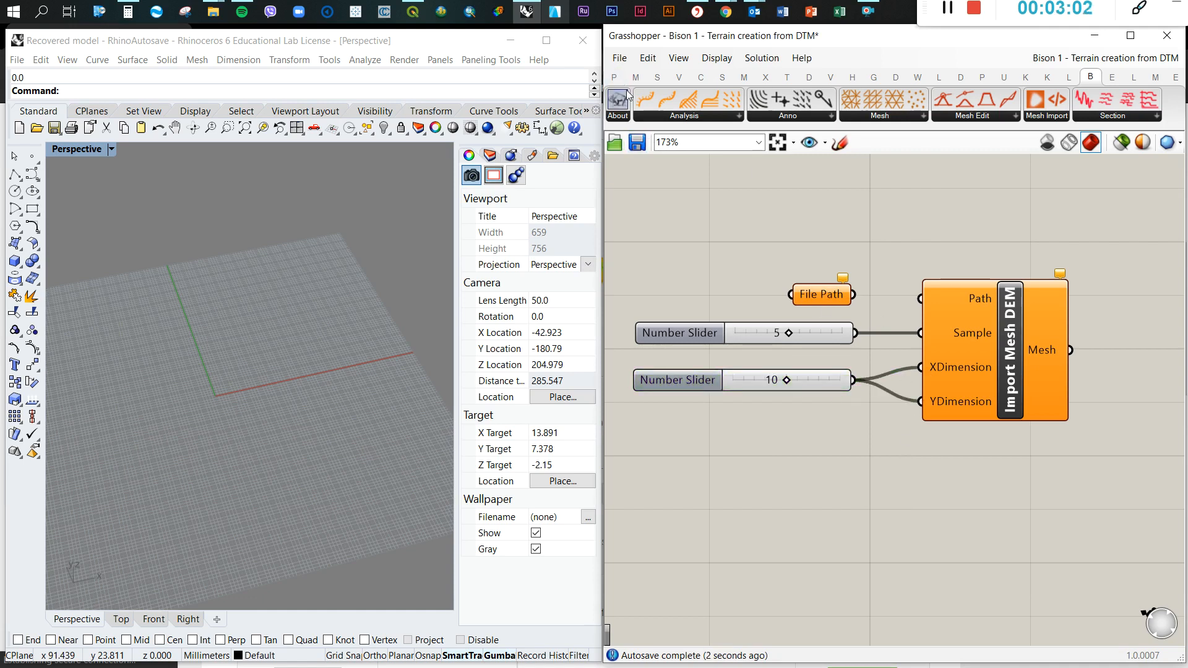
Switch to QGIS and open the Translate (Convert Format) raster conversion for the DTM_2 layer
left_click(413, 11)
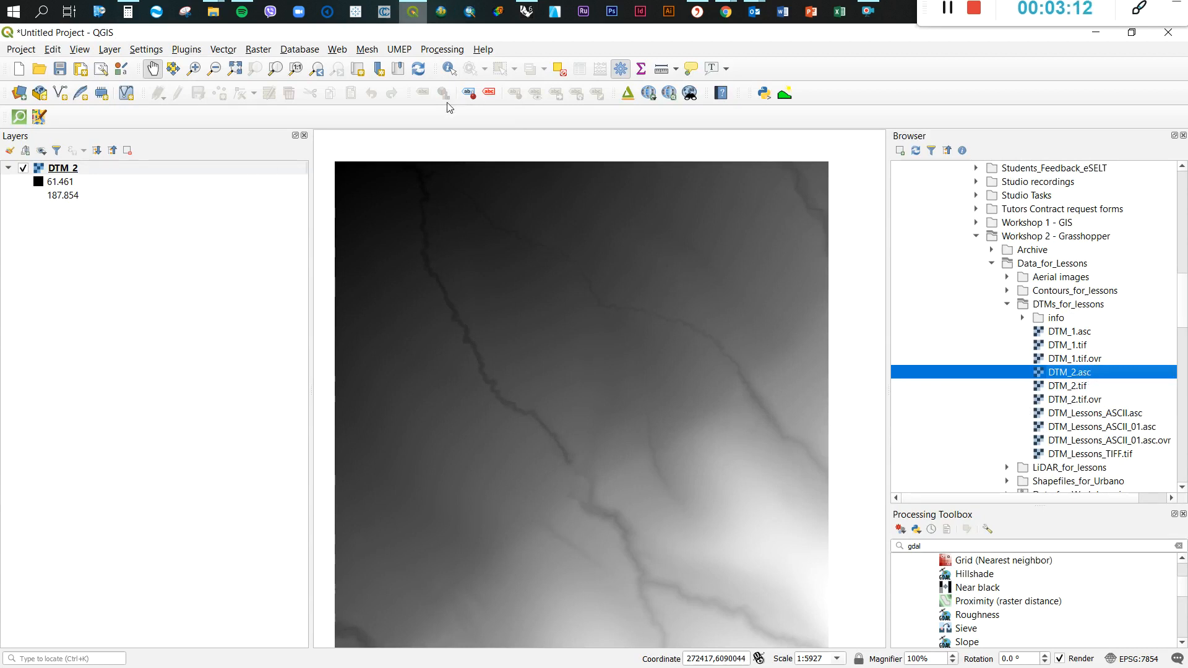
left_click_drag(599, 356, 610, 318)
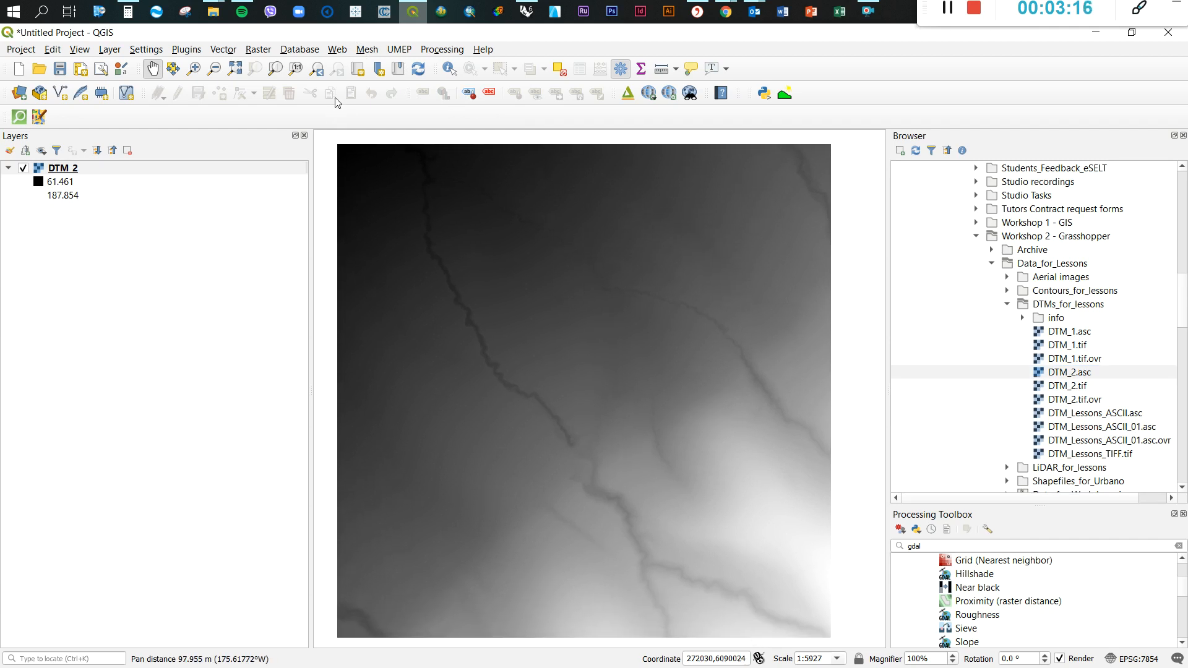
left_click(259, 50)
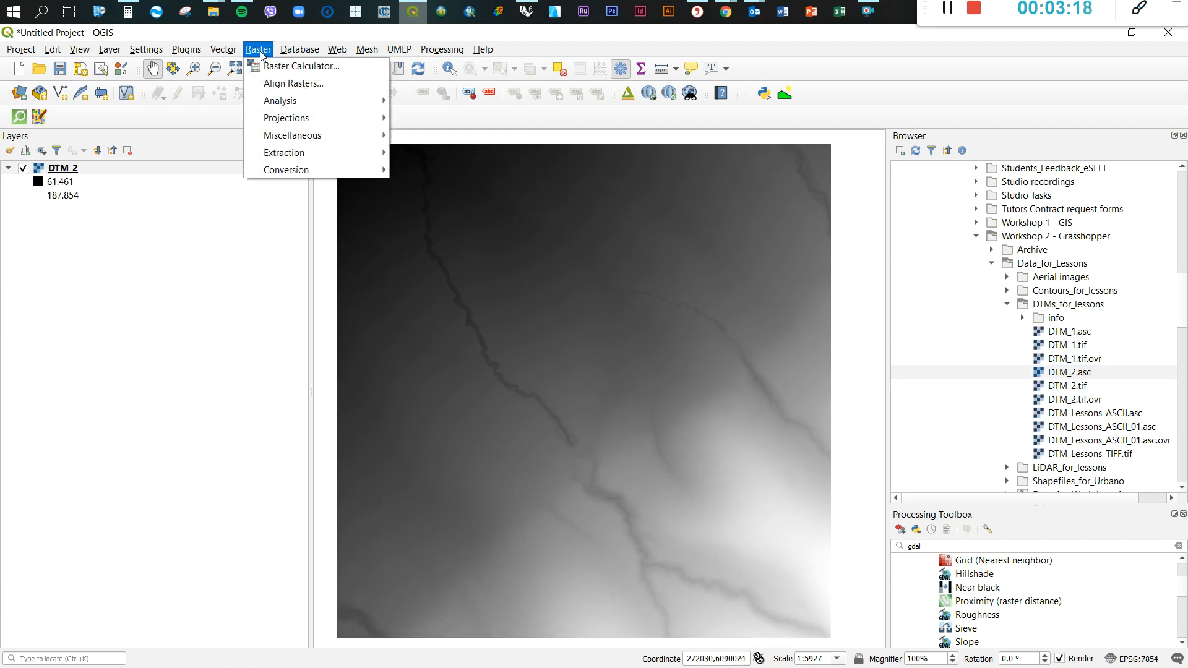
mouse_move(295, 168)
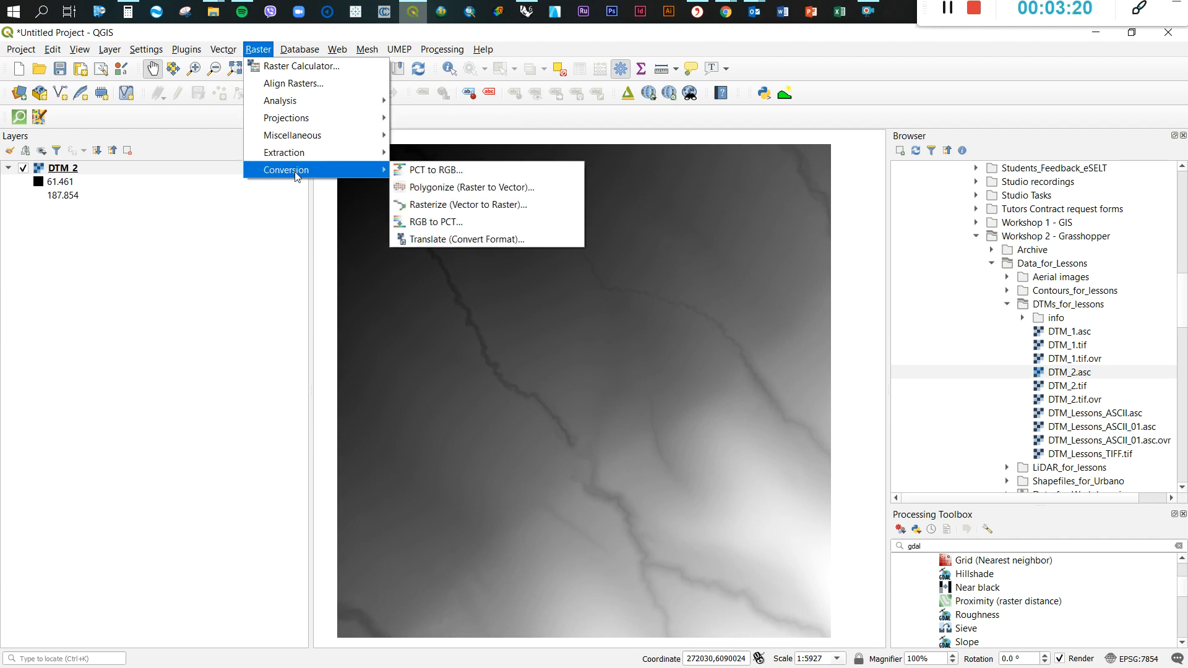
left_click(451, 240)
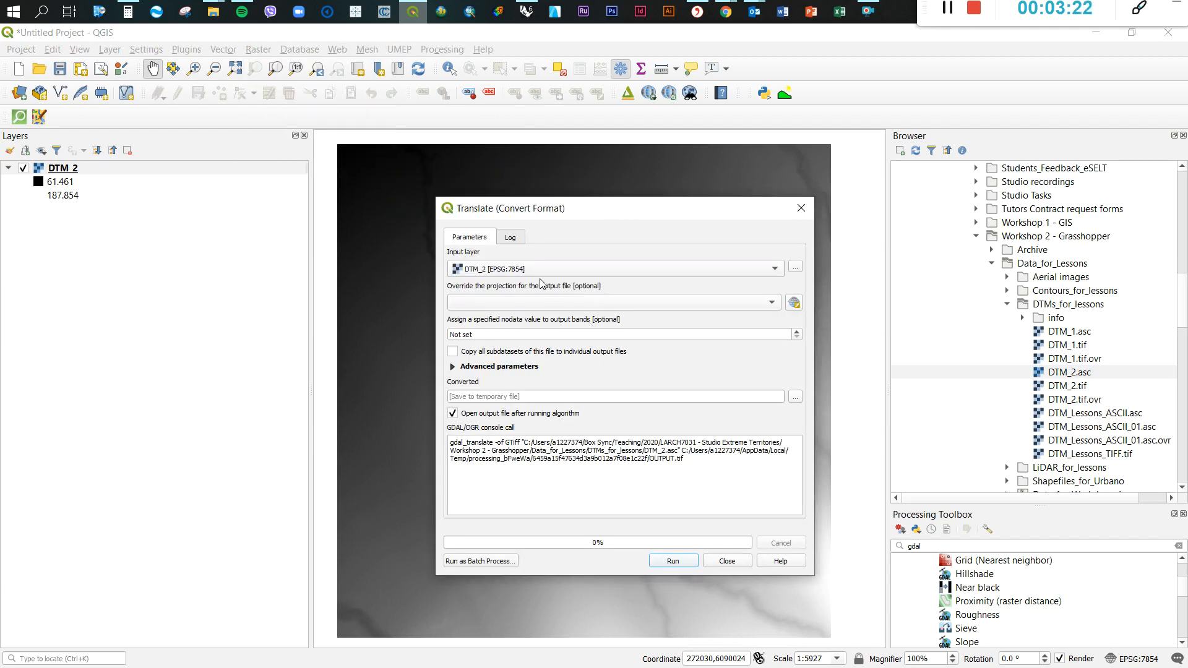
left_click_drag(567, 210, 572, 171)
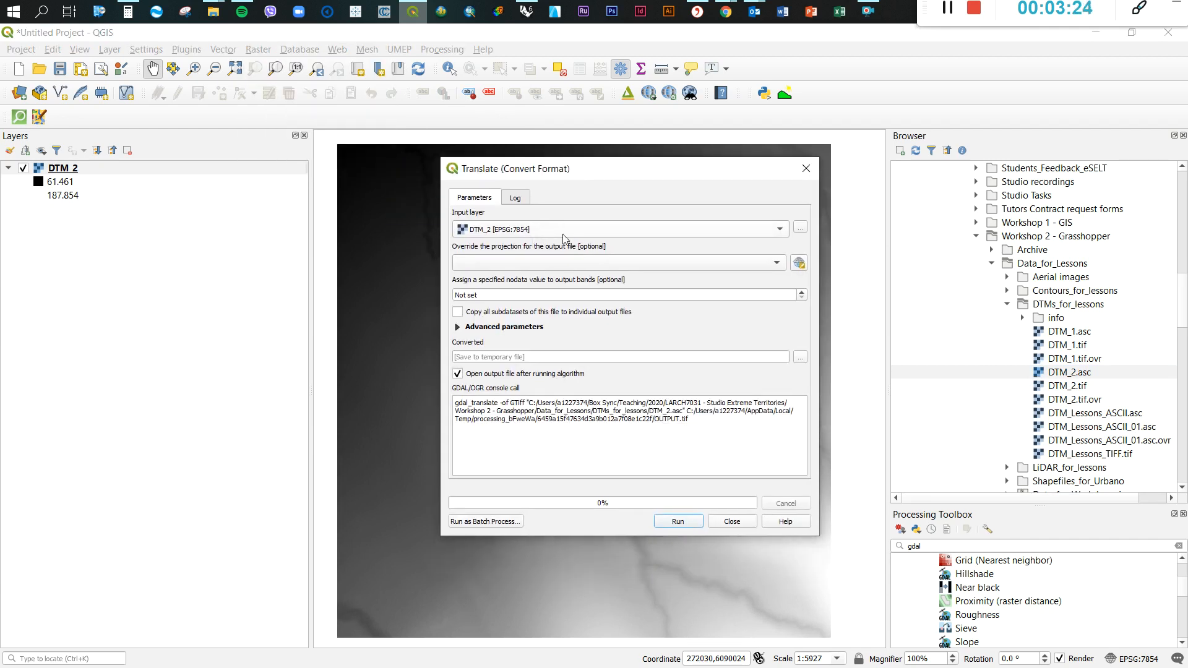
Override the output projection with the project CRS EPSG:7854 - GDA2020 / MGA zone 54 and view the other coordinate systems
left_click(472, 263)
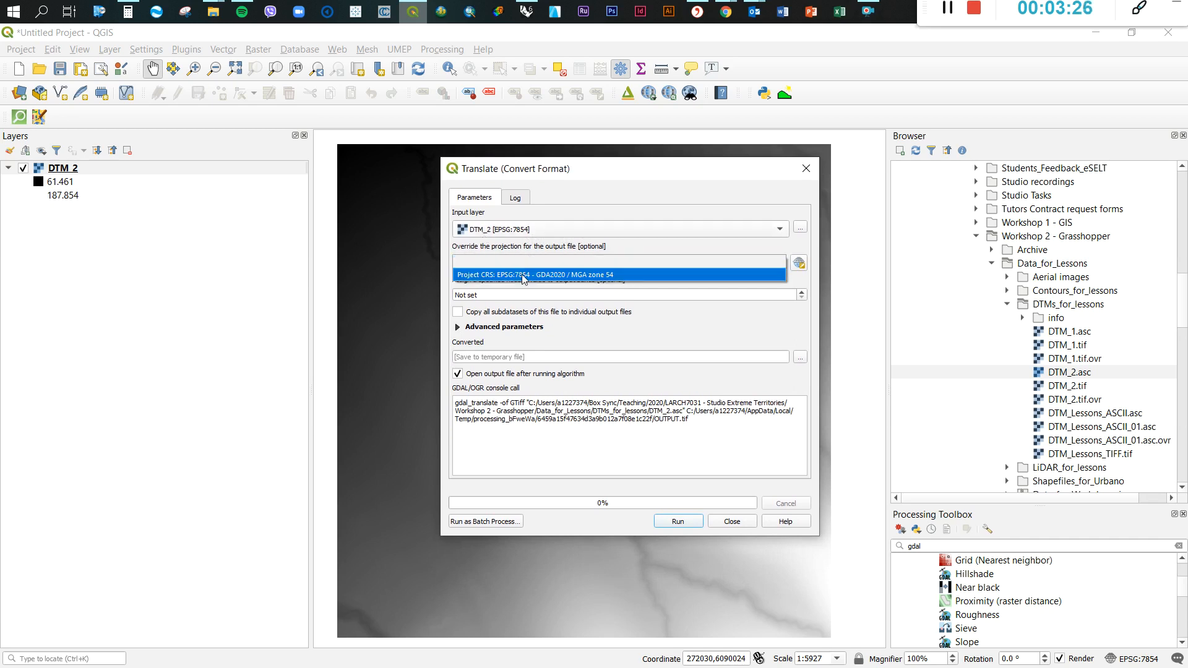
left_click(523, 275)
left_click(799, 263)
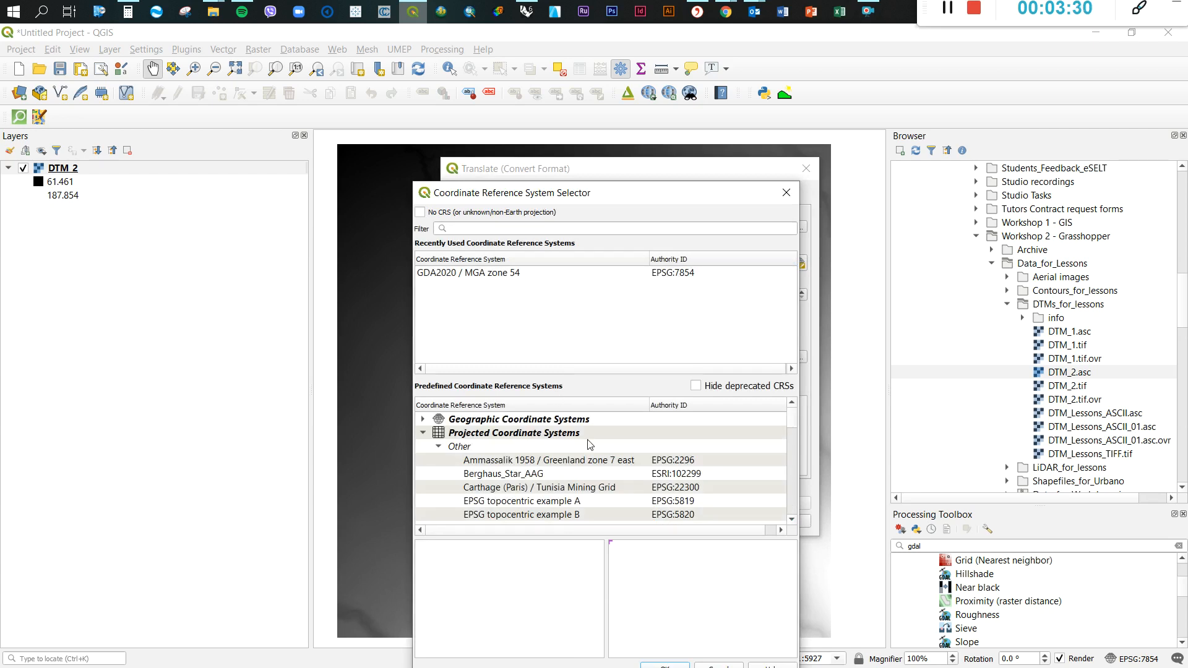
left_click(786, 192)
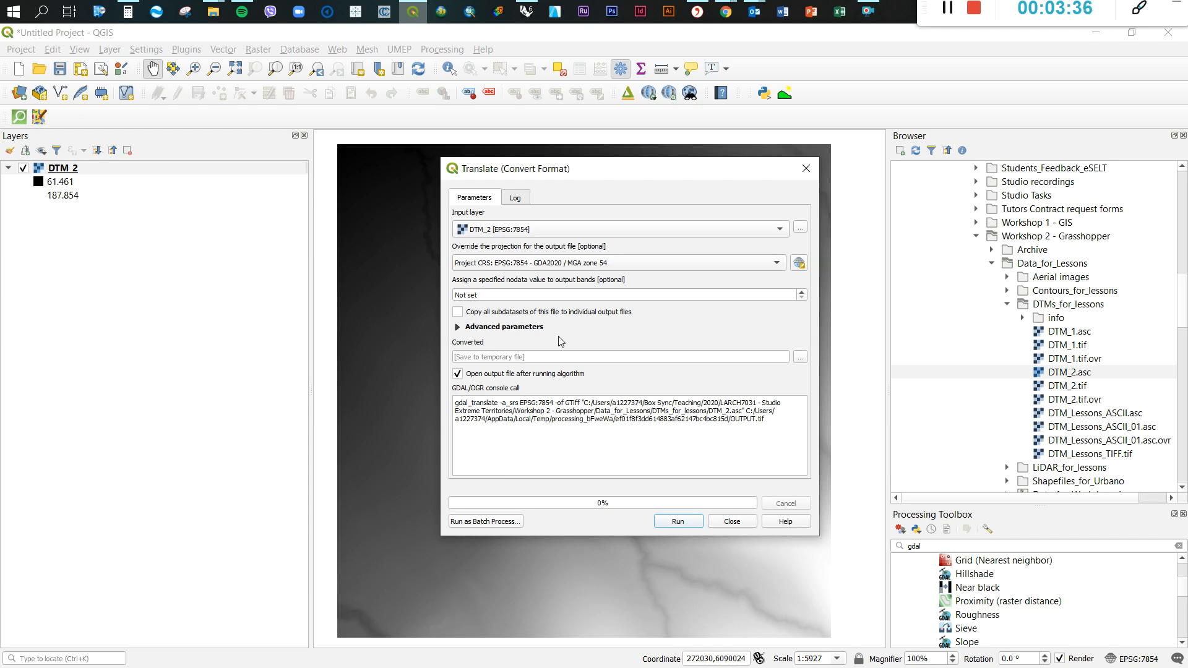
Try out TIF as the save format for the converted DTM, cancel the save and close the Translate dialog
left_click(799, 359)
left_click(835, 384)
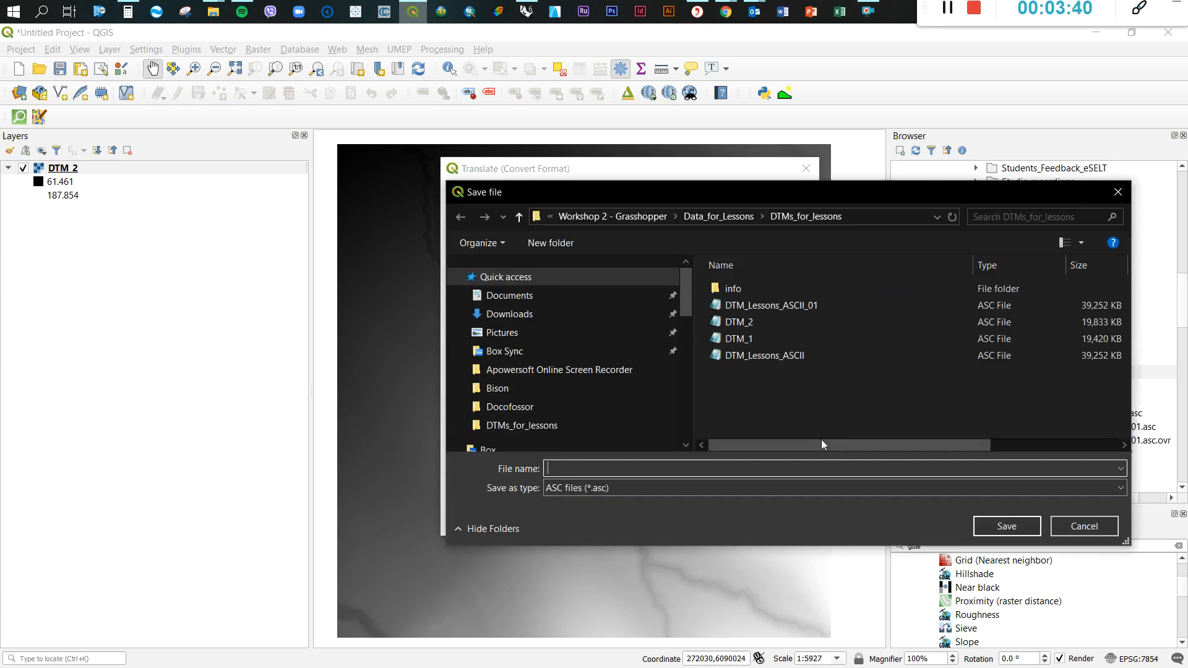
left_click(556, 488)
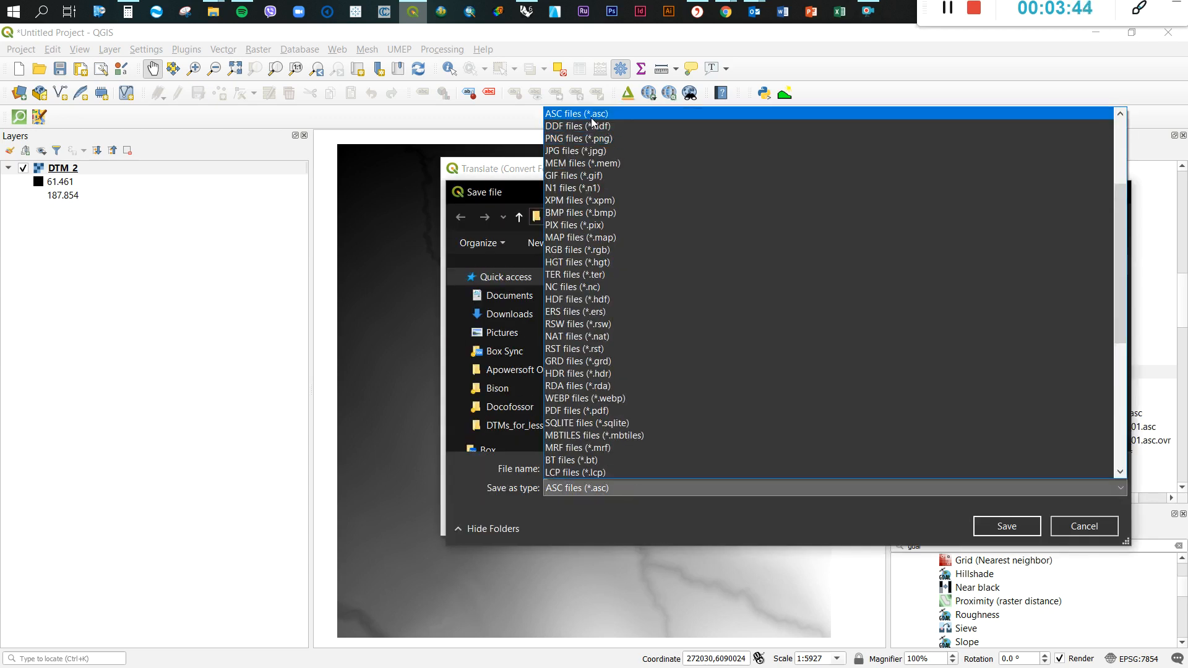
scroll(593, 116, "up", 4)
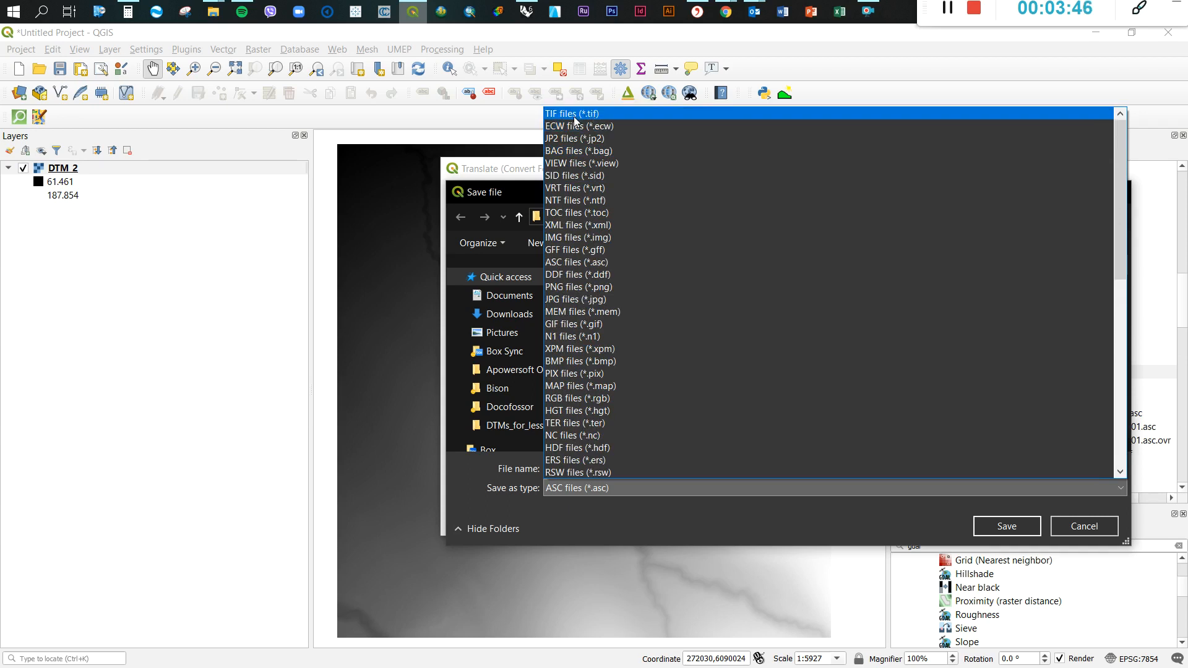
left_click(573, 116)
left_click(566, 470)
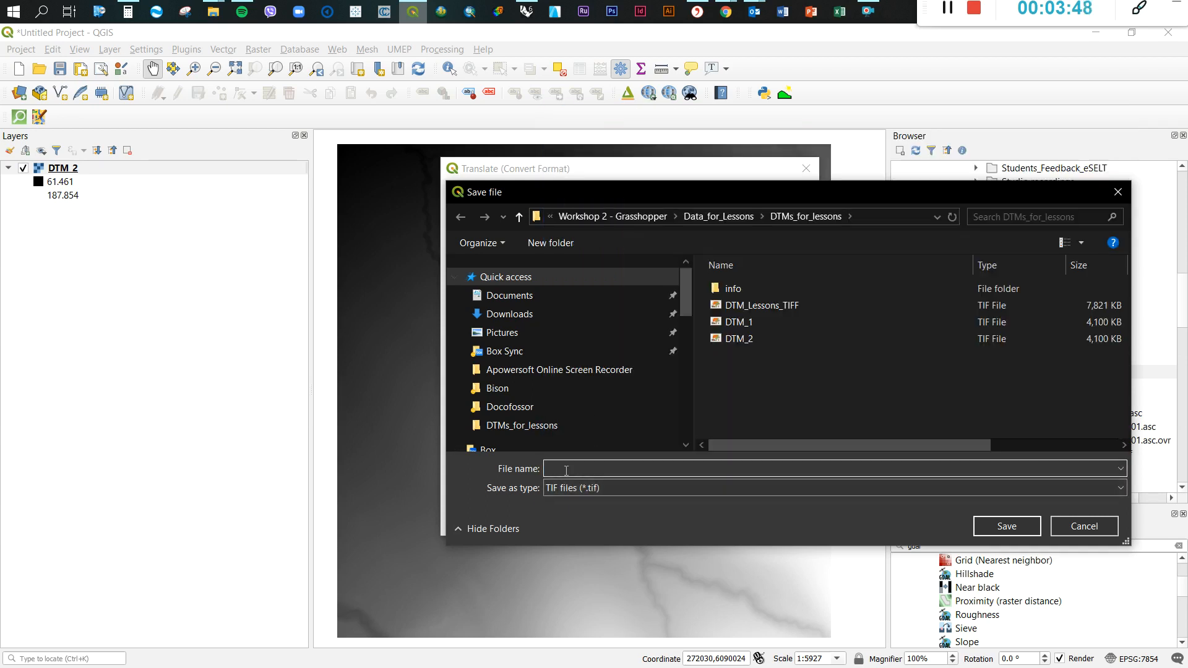
type("assda")
left_click(1075, 528)
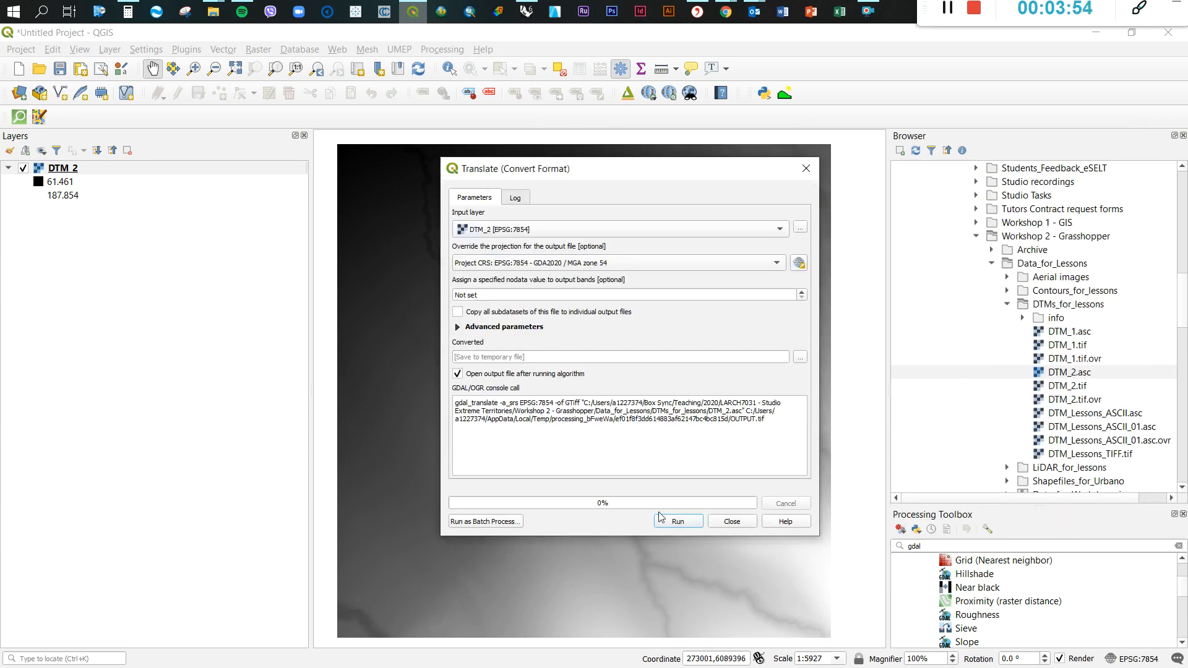
left_click(731, 523)
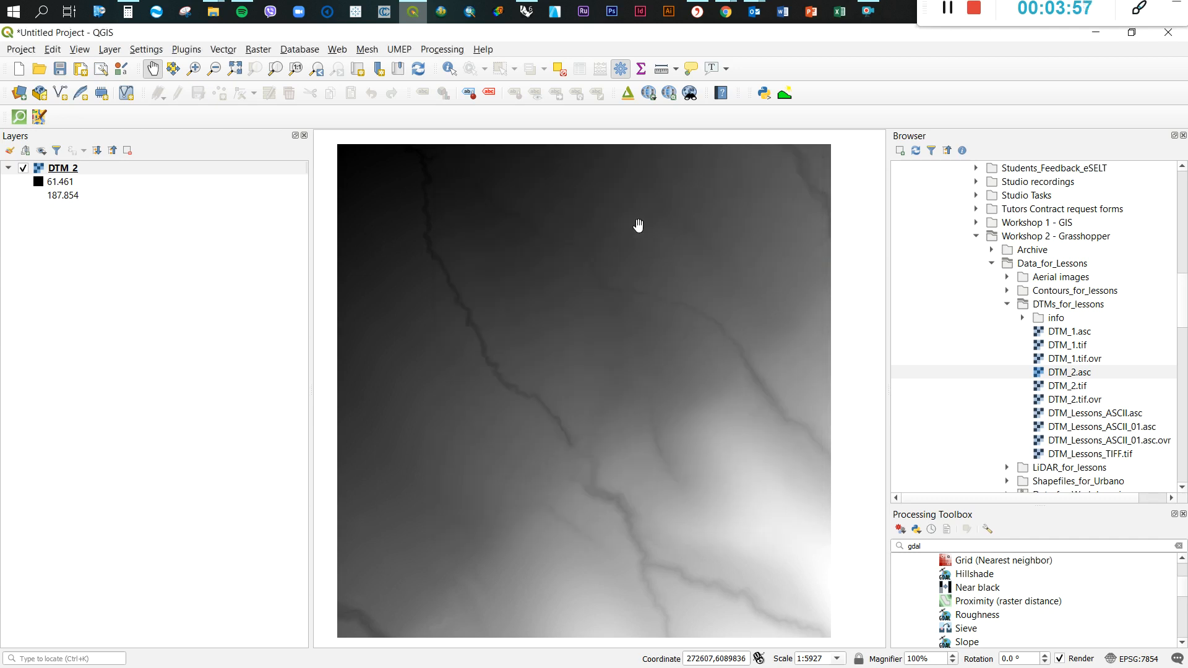
Switch back to Rhino and Grasshopper and connect File Path to the Path input of Import Mesh DEM
left_click(532, 18)
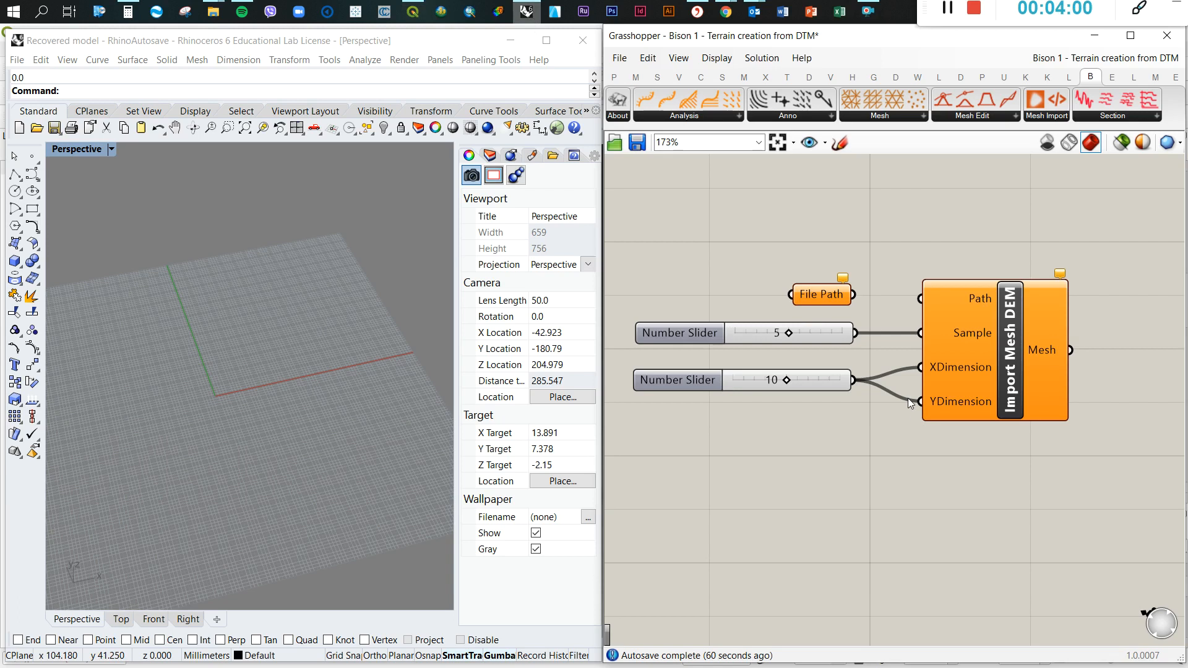
left_click_drag(853, 295, 920, 298)
scroll(912, 288, "down", 2)
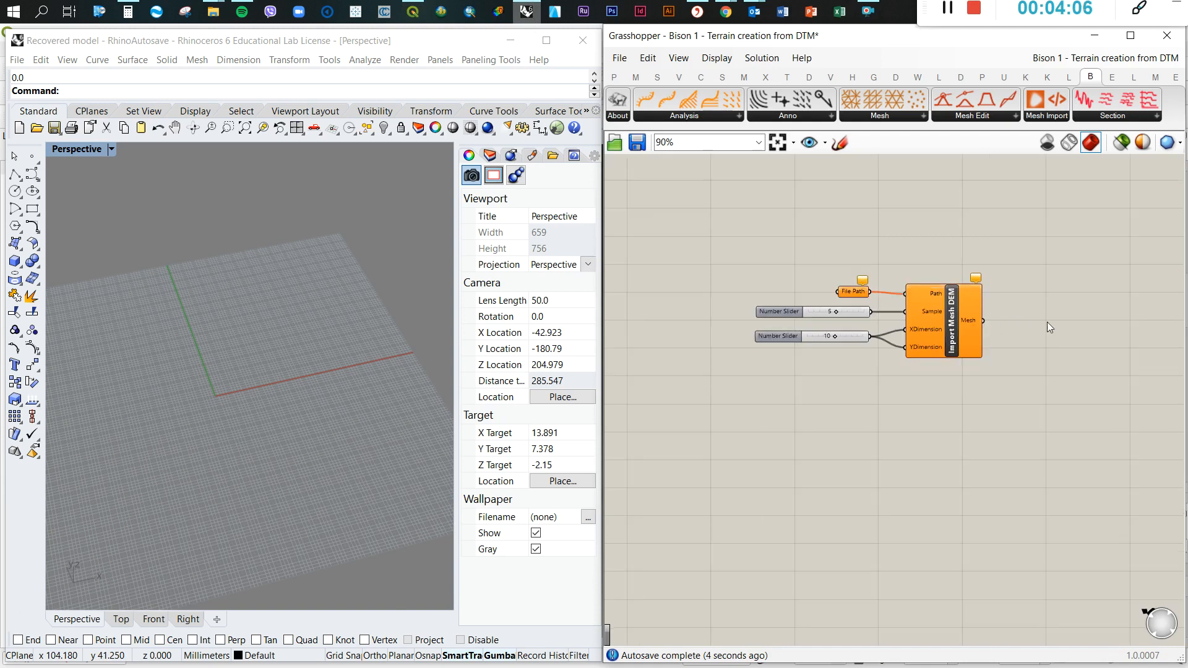
scroll(1046, 322, "up", 2)
double_click(1030, 318)
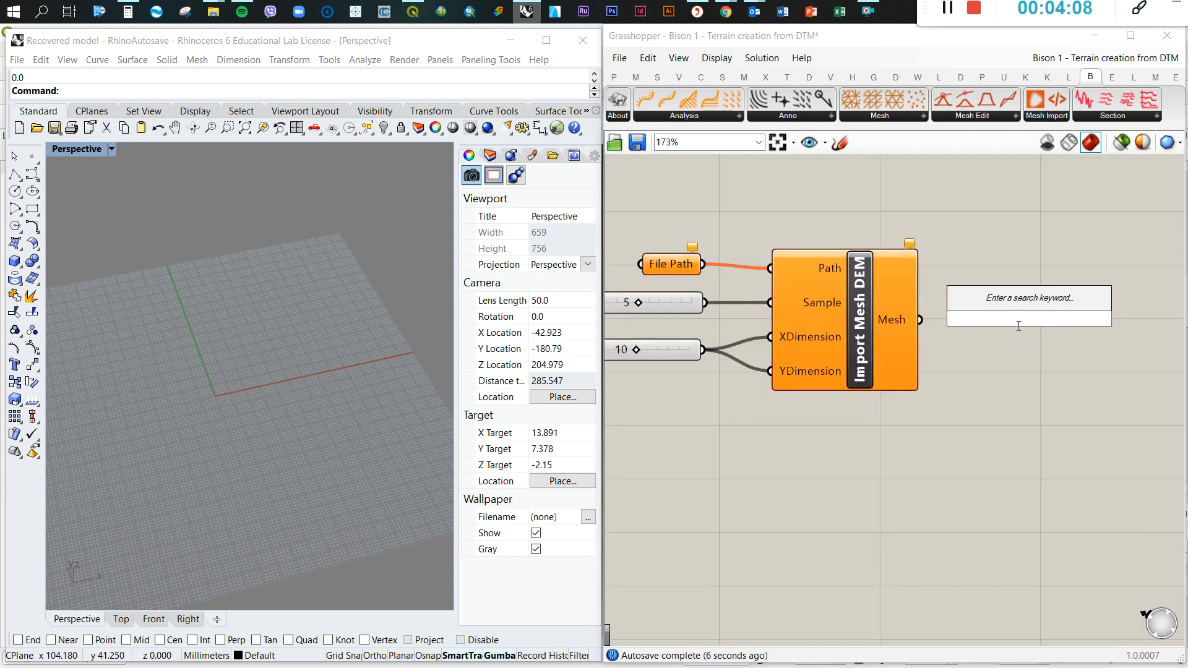
type("ge")
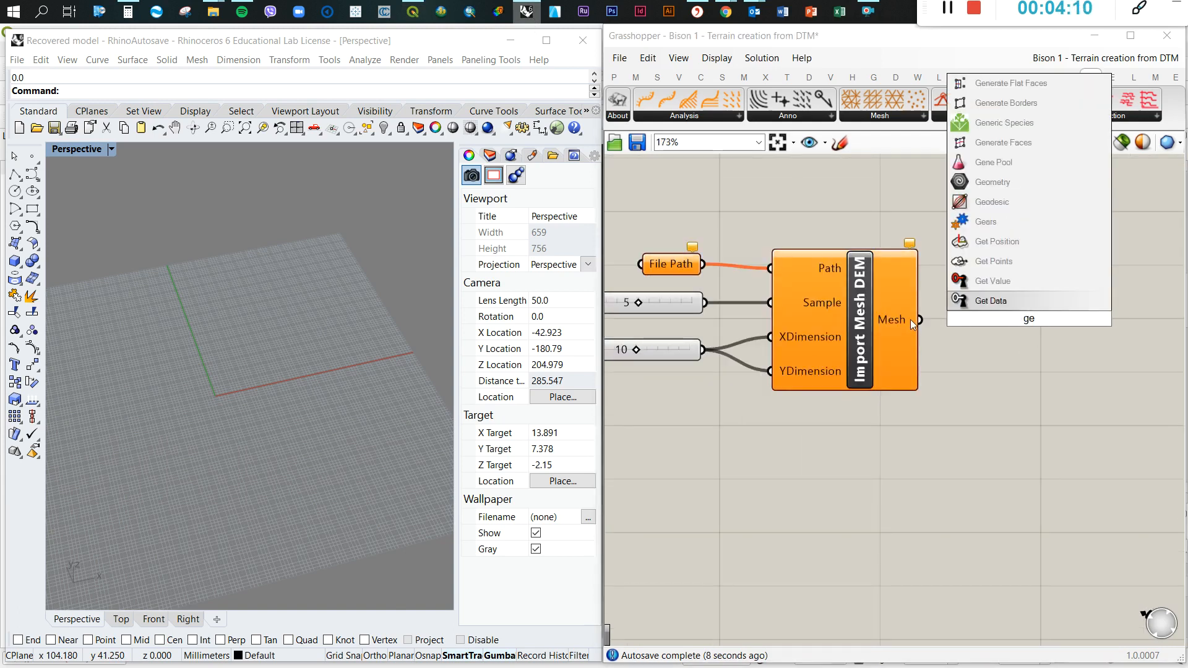
key("Escape")
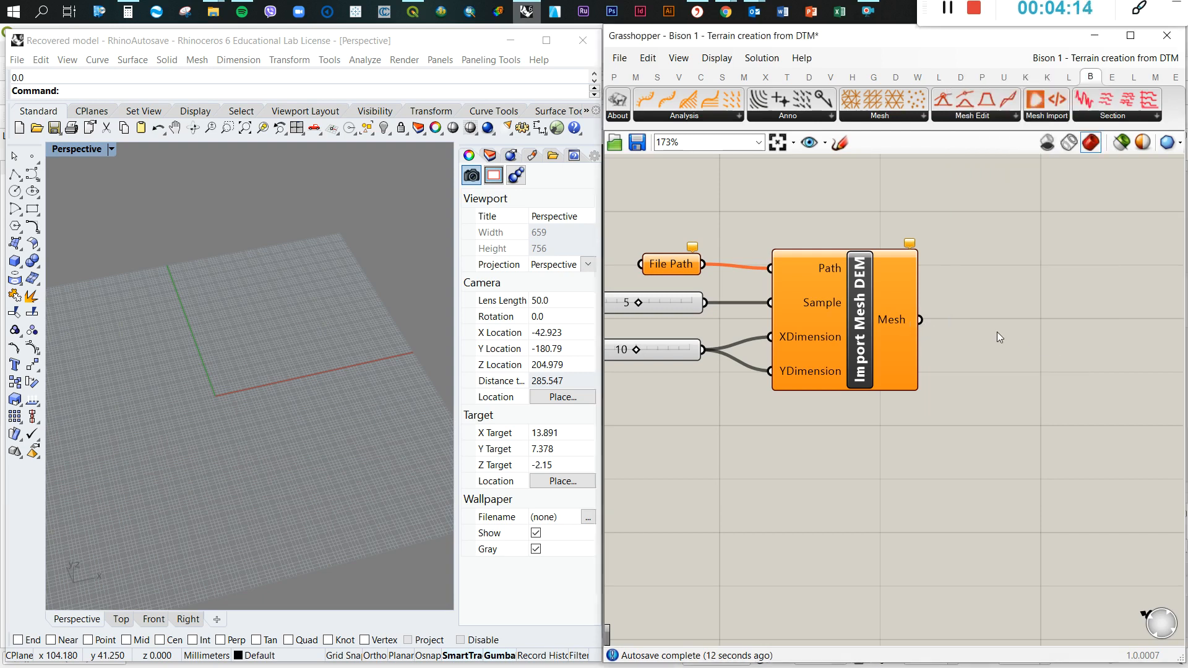
Add a Mesh parameter beside Import Mesh DEM and connect the component's Mesh output to it
double_click(996, 337)
type("mesh")
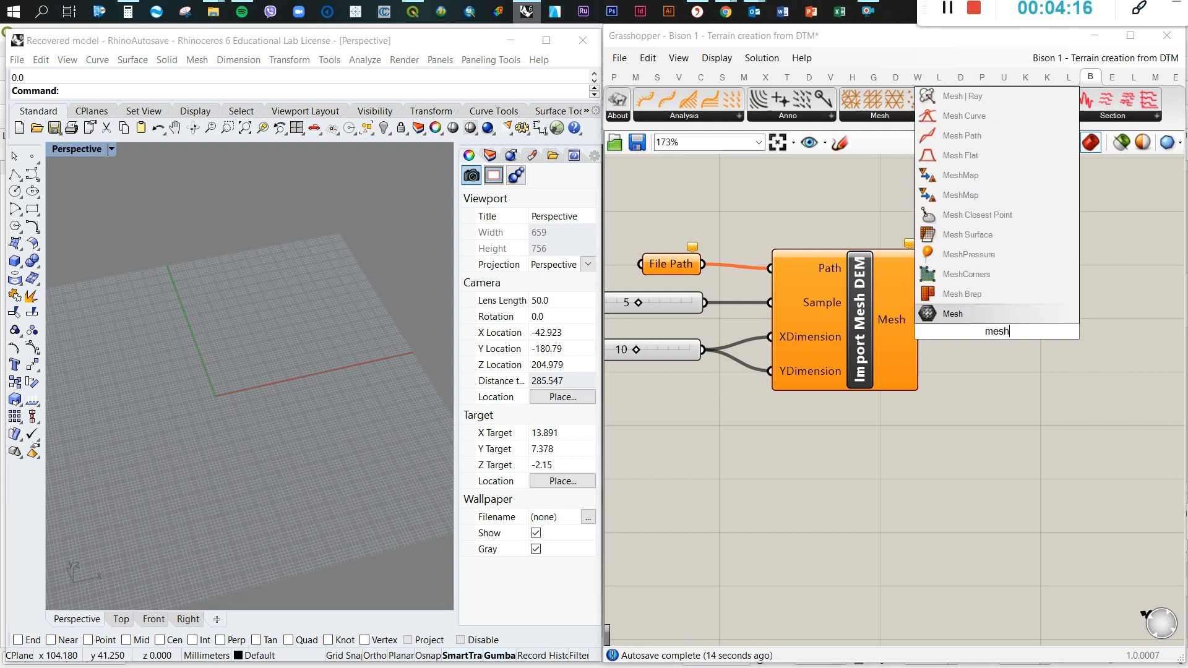
key("Return")
left_click_drag(997, 333, 995, 321)
left_click_drag(920, 320, 967, 321)
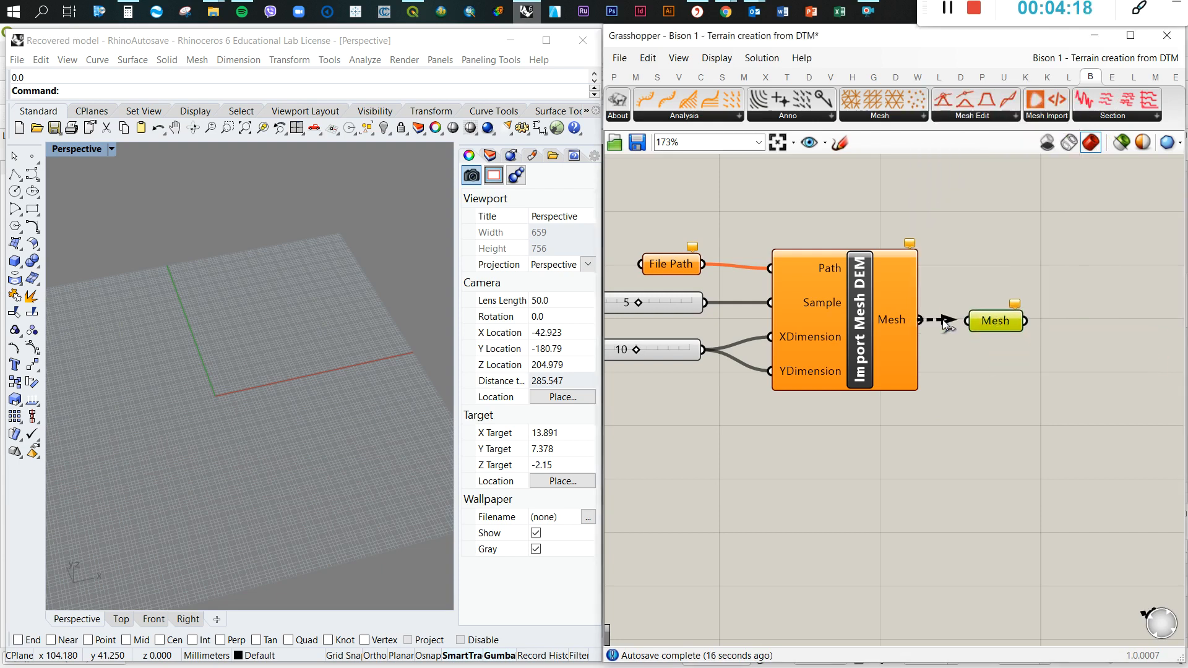
left_click(1007, 372)
Set File Path to the existing DTM_2 TIF file from the DTMs_for_lessons folder
scroll(1015, 328, "down", 2)
scroll(777, 286, "up", 2)
right_click(777, 285)
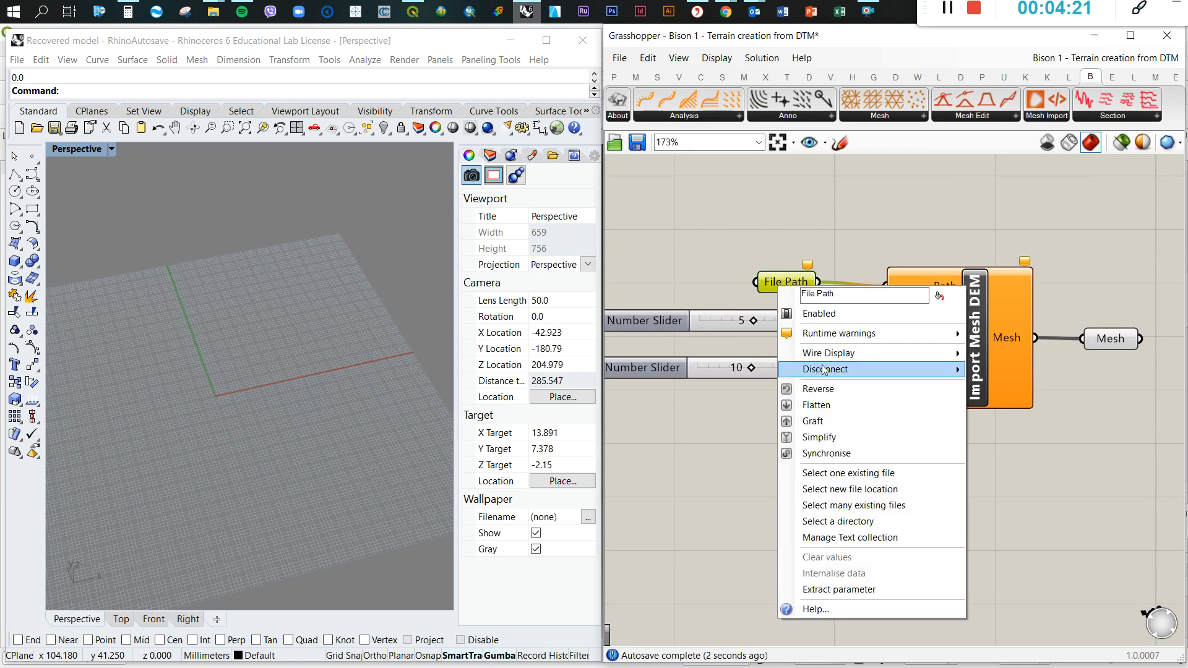
left_click(849, 472)
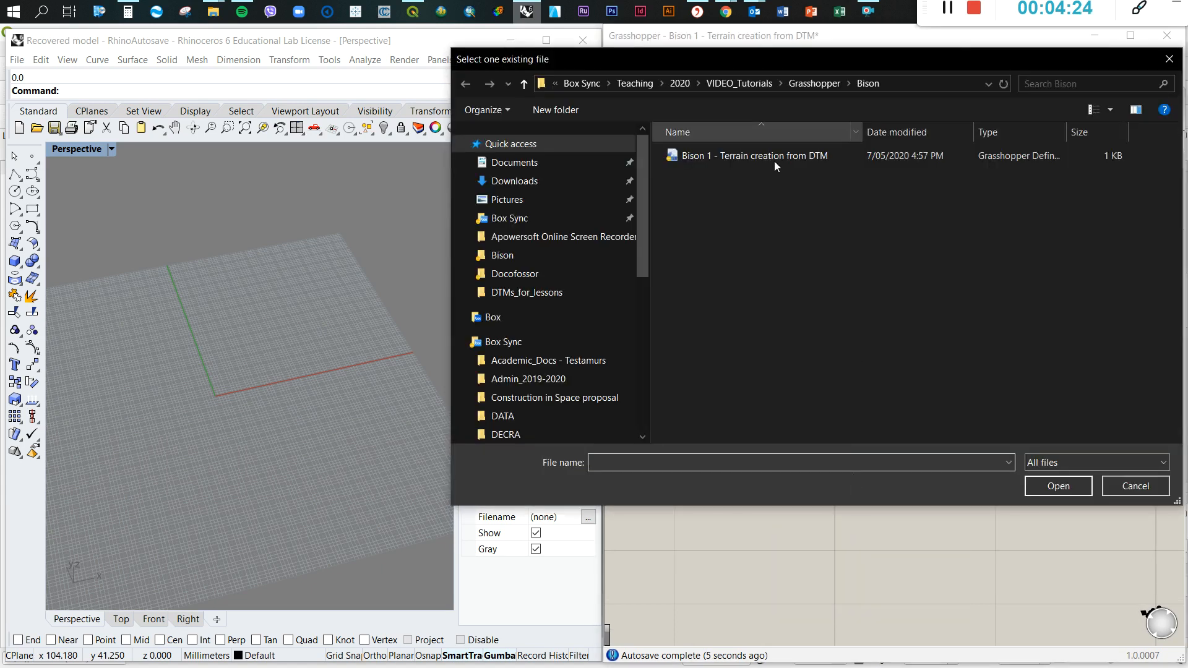
left_click(526, 292)
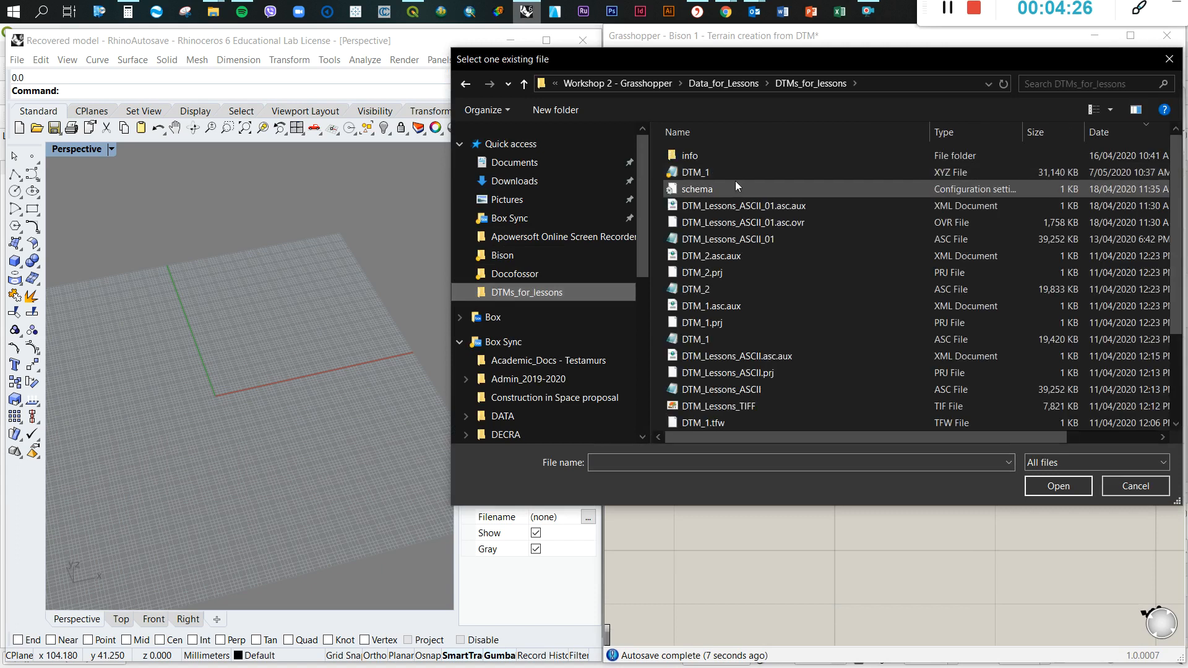
scroll(751, 318, "down", 3)
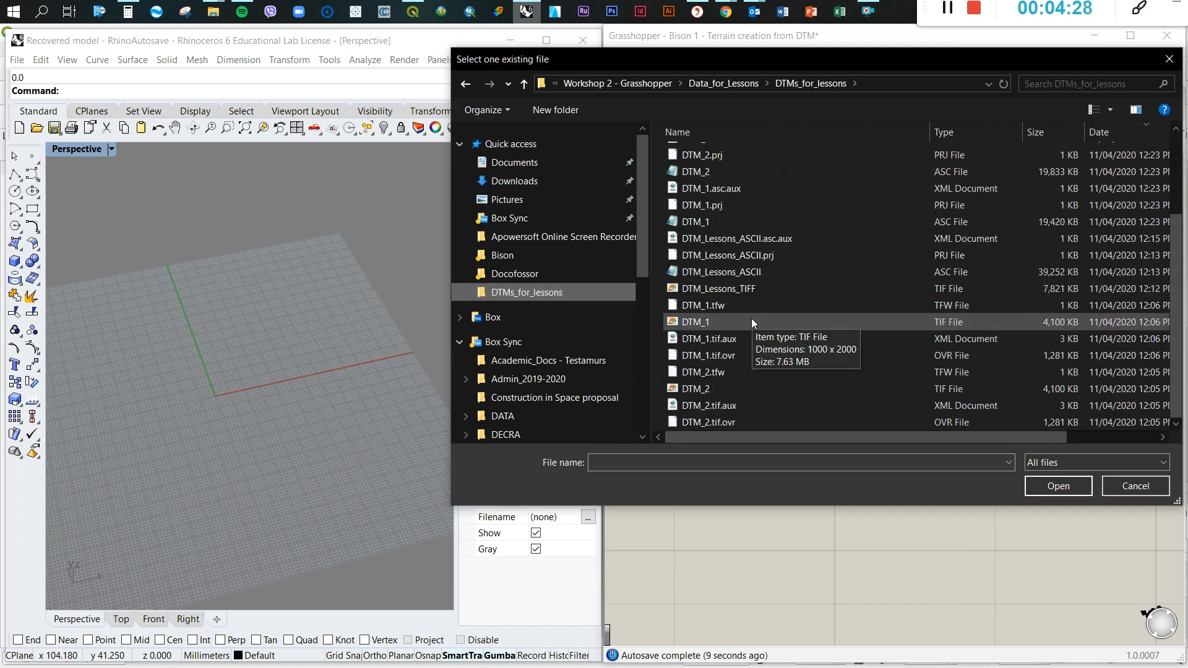
left_click(711, 392)
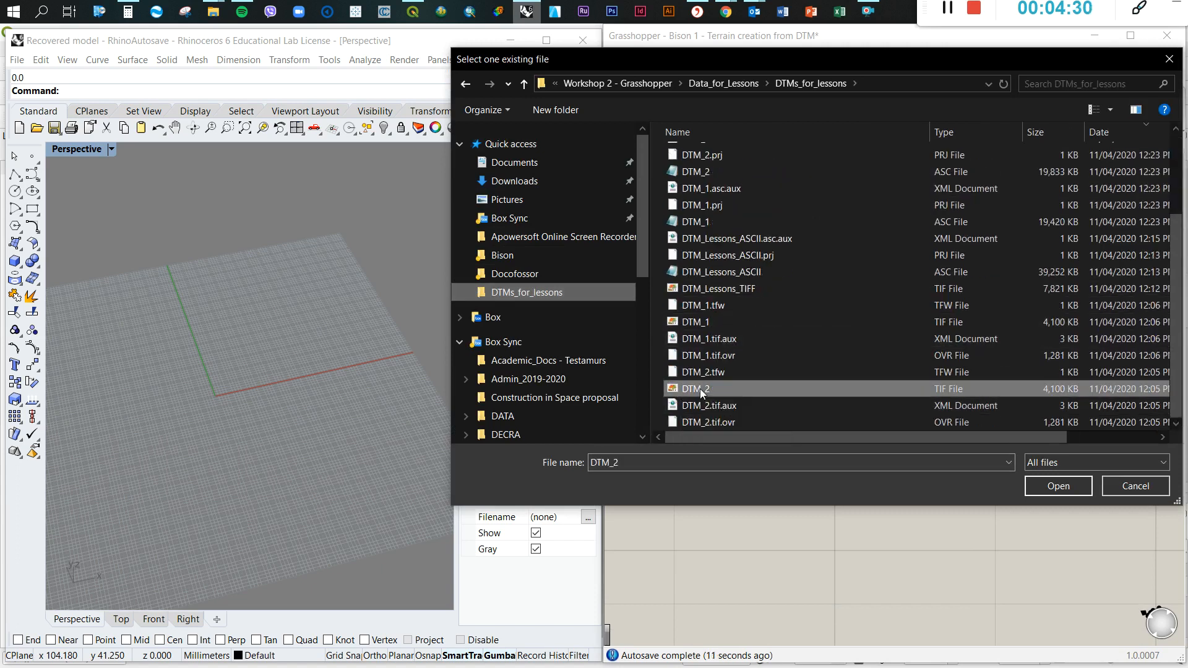
left_click(1041, 489)
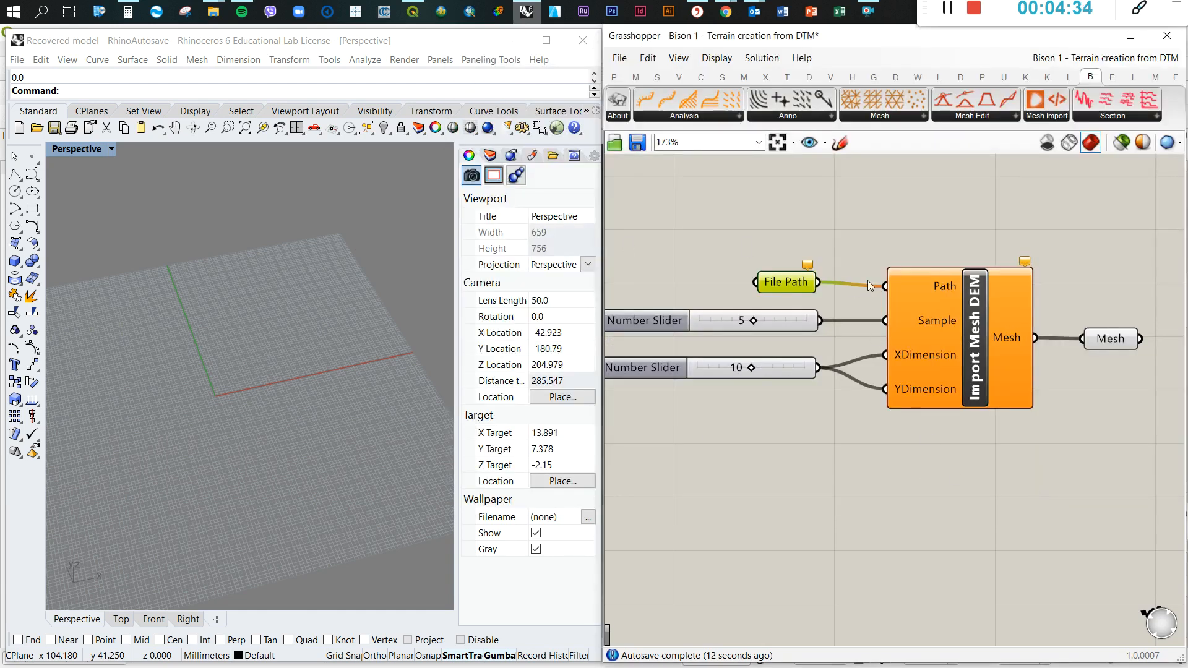
Examine the terrain mesh imported from DTM_2 in the Rhino Perspective viewport, from low angles and from above
scroll(232, 425, "down", 5)
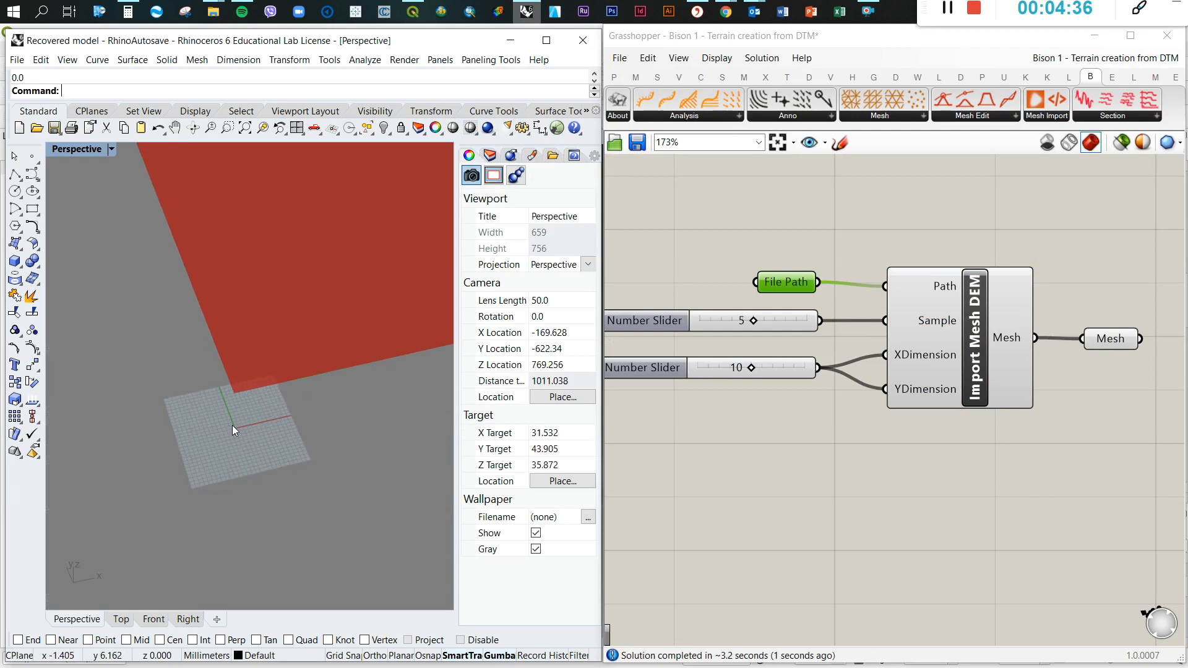
scroll(230, 425, "down", 20)
scroll(229, 418, "up", 10)
scroll(228, 416, "down", 8)
right_click_drag(253, 377, 318, 321)
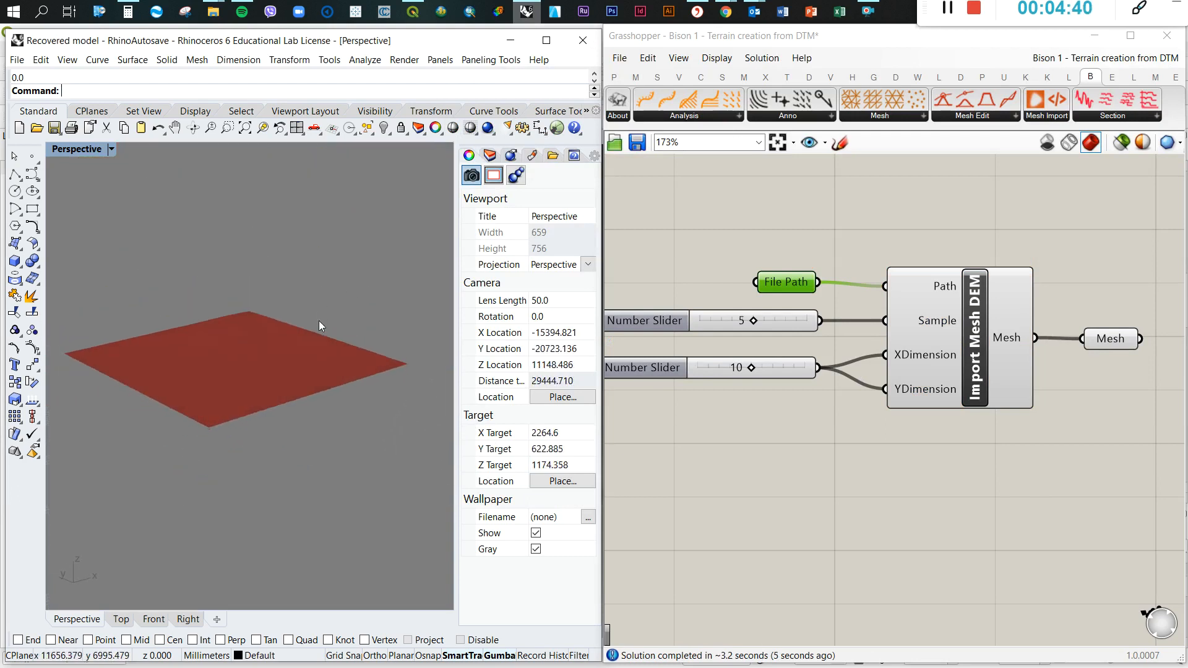
scroll(233, 366, "up", 3)
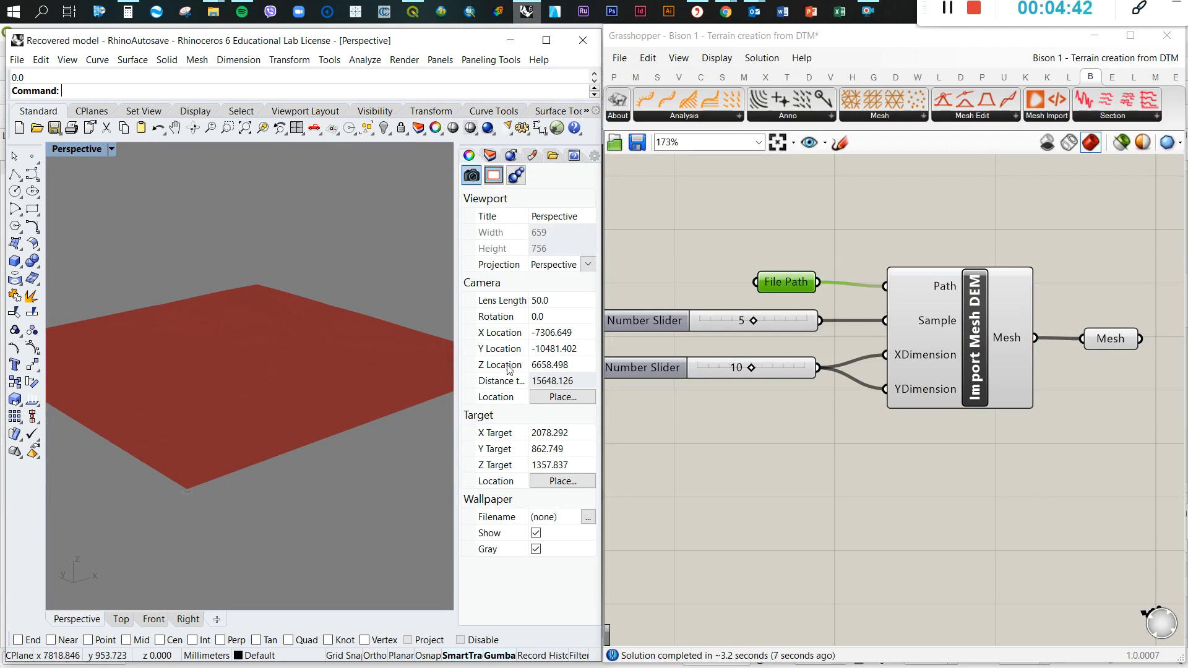
left_click(874, 457)
right_click_drag(231, 392, 214, 470)
scroll(214, 468, "down", 6)
scroll(225, 316, "up", 3)
right_click_drag(247, 270, 229, 298)
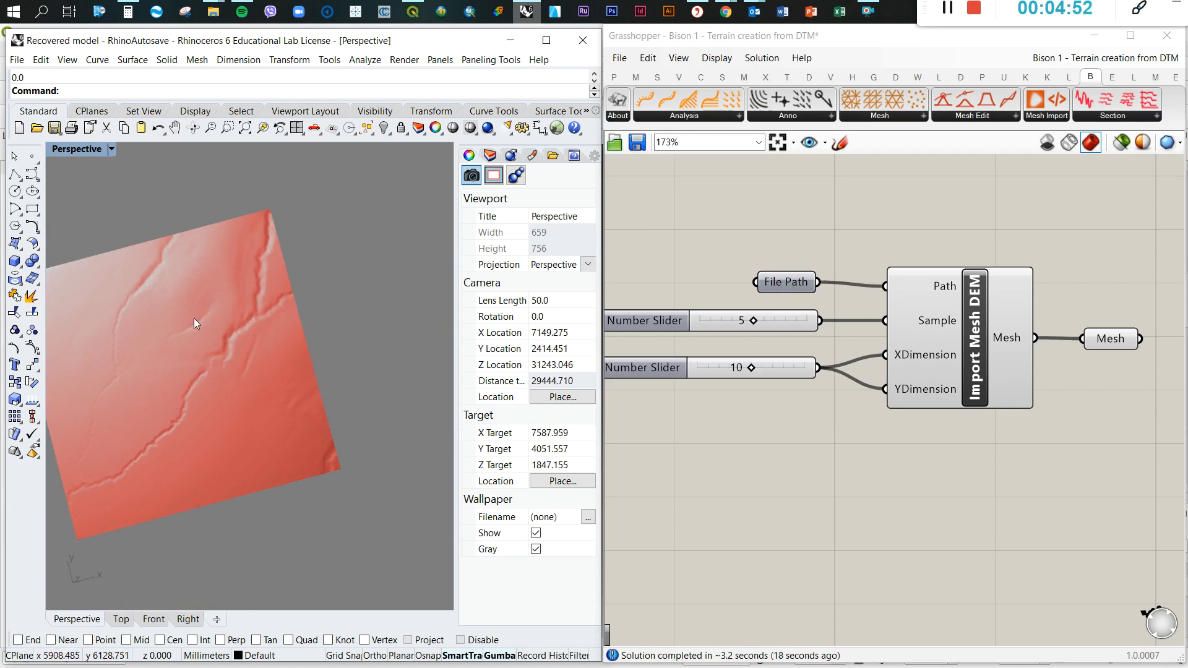
scroll(217, 333, "down", 3)
scroll(211, 339, "up", 5)
right_click_drag(212, 339, 331, 386)
left_click(865, 490)
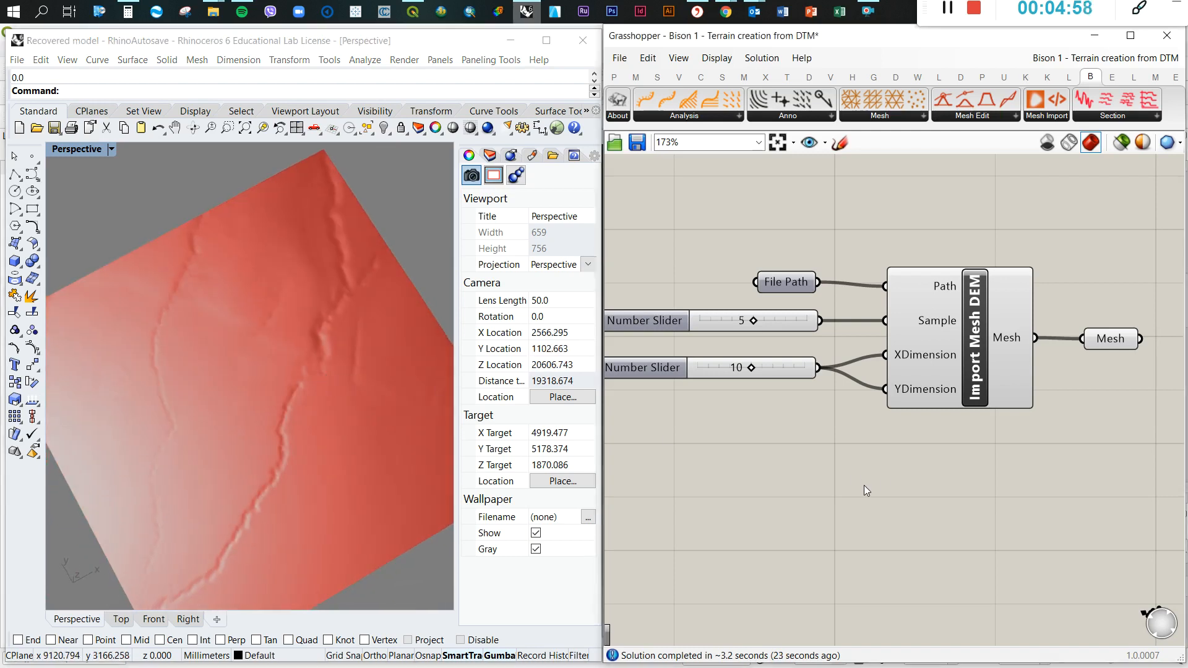
Replace the File Path source with the existing DTM_1 TIF file from the DTMs_for_lessons folder
right_click(797, 282)
left_click(851, 446)
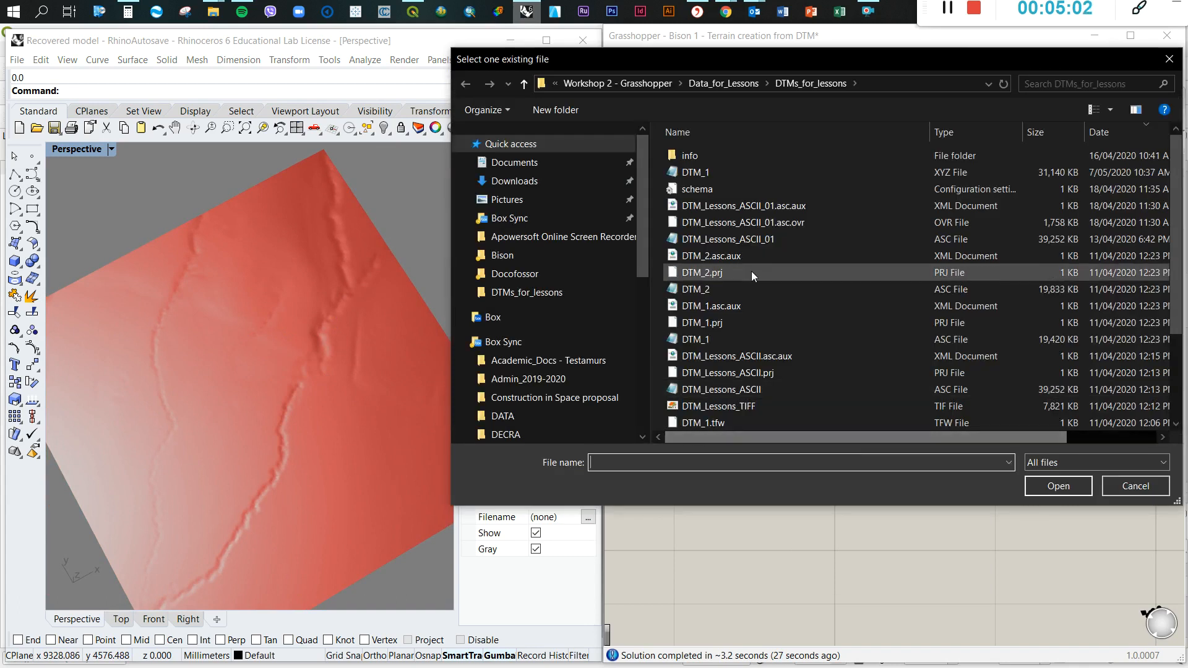
scroll(721, 324, "down", 2)
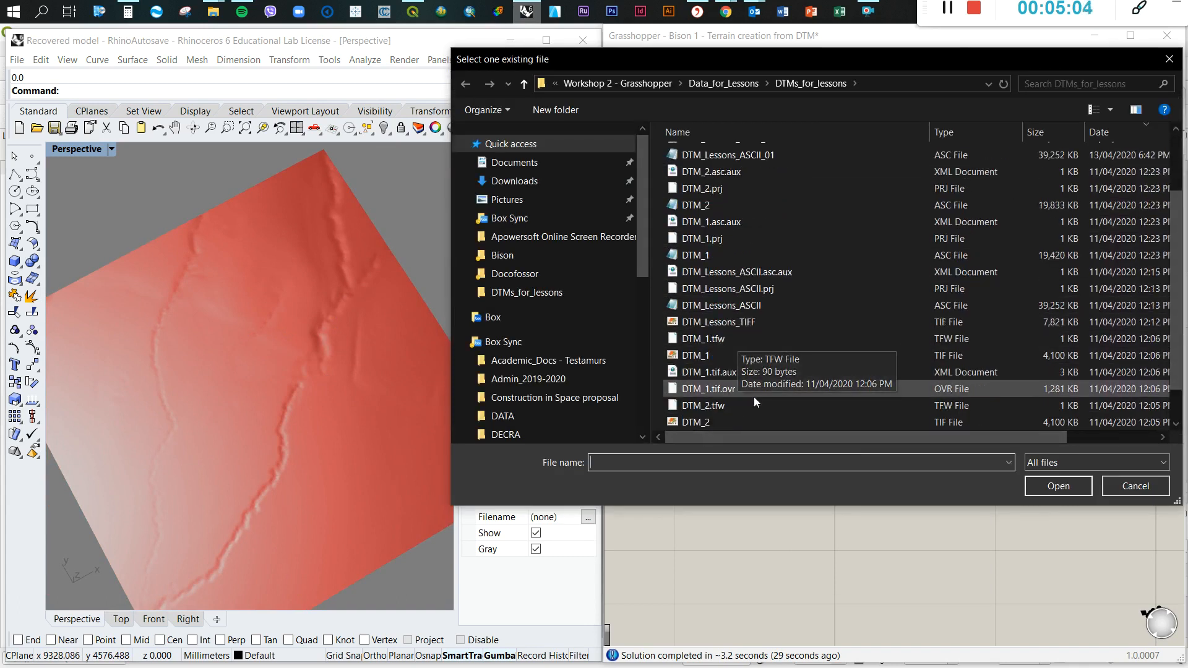
left_click(693, 358)
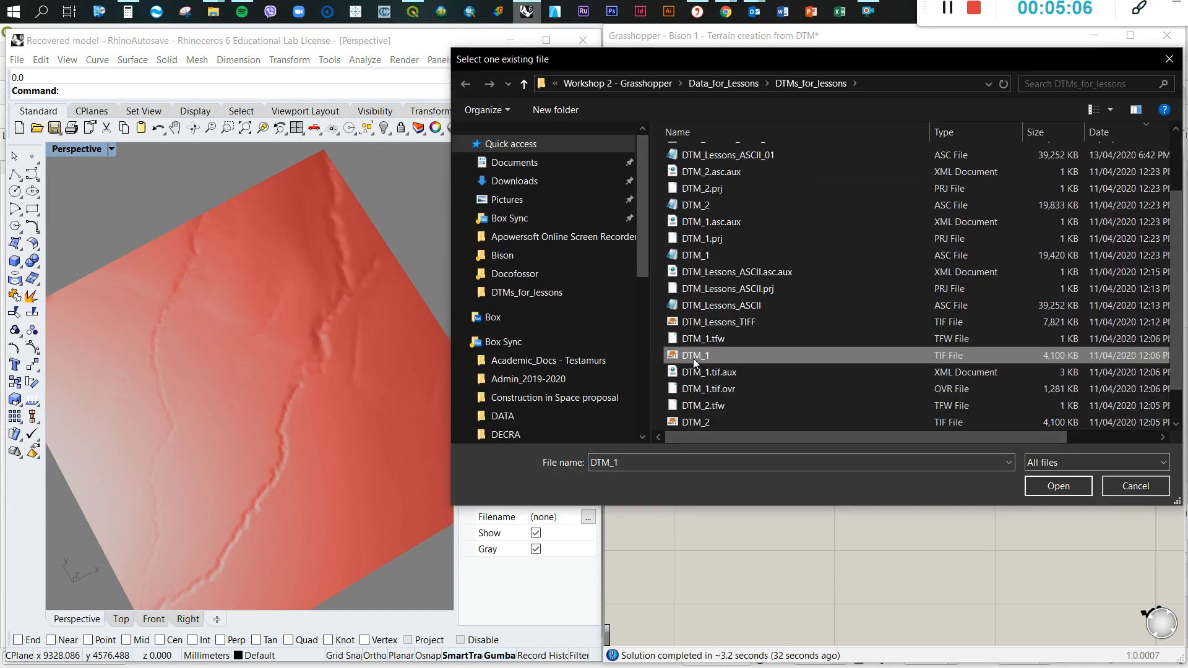
left_click(1043, 483)
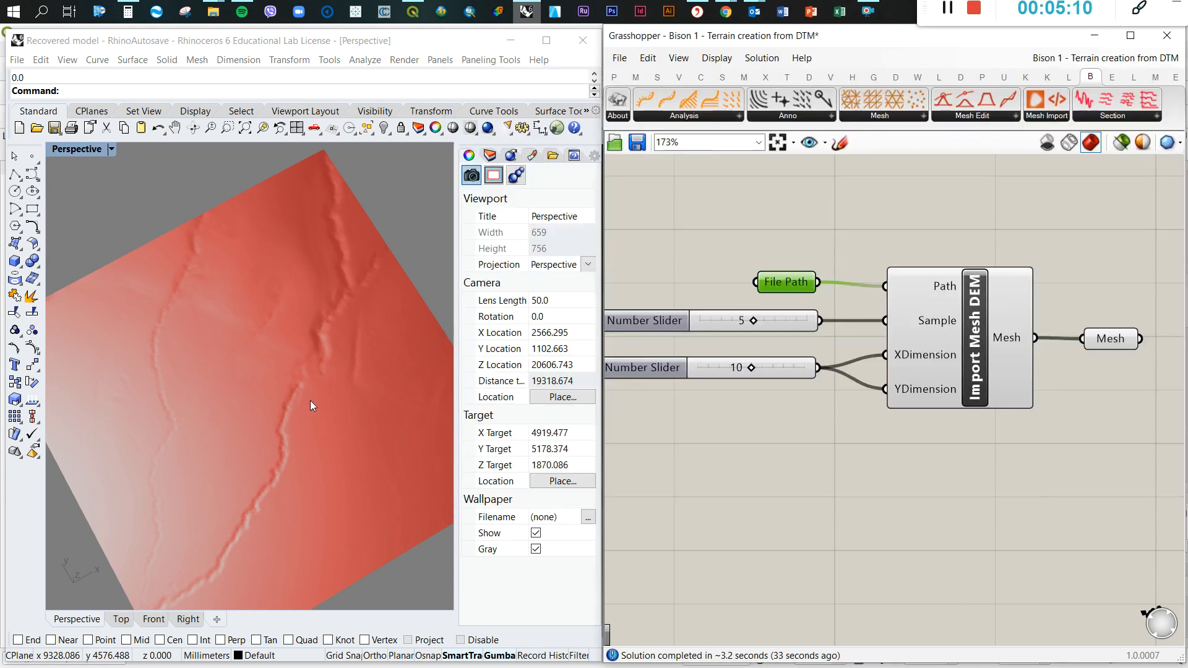
Examine the relief and overall extent of the DTM_1 terrain mesh in the Perspective viewport
right_click_drag(355, 404, 309, 427)
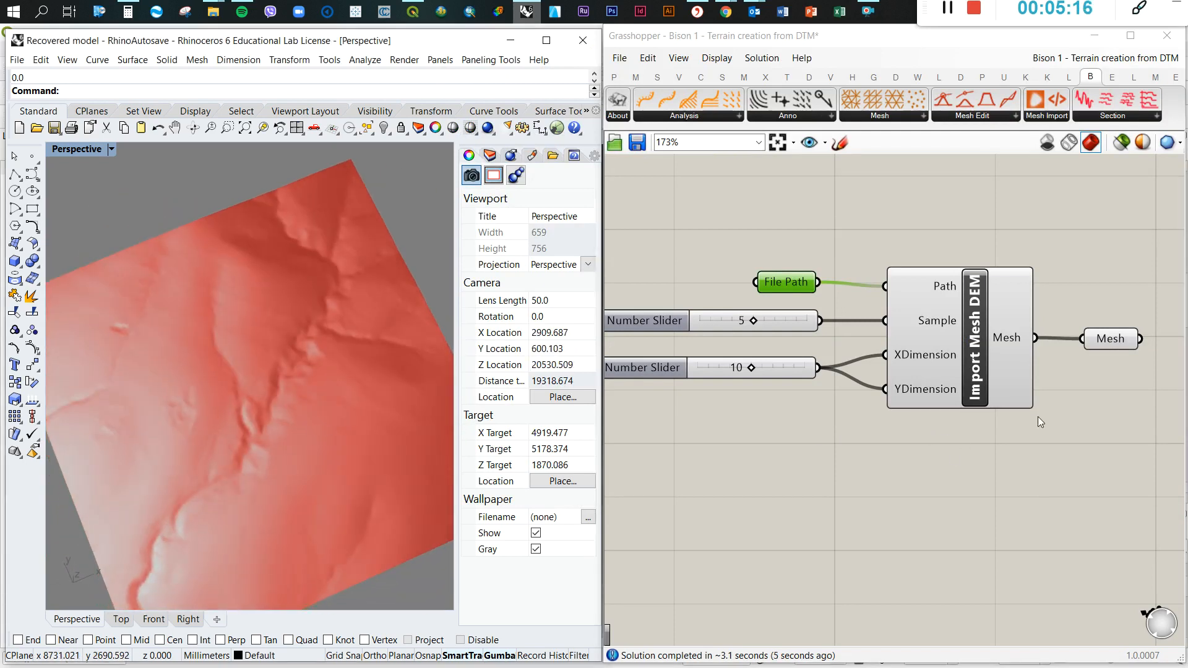
left_click(933, 461)
left_click(951, 6)
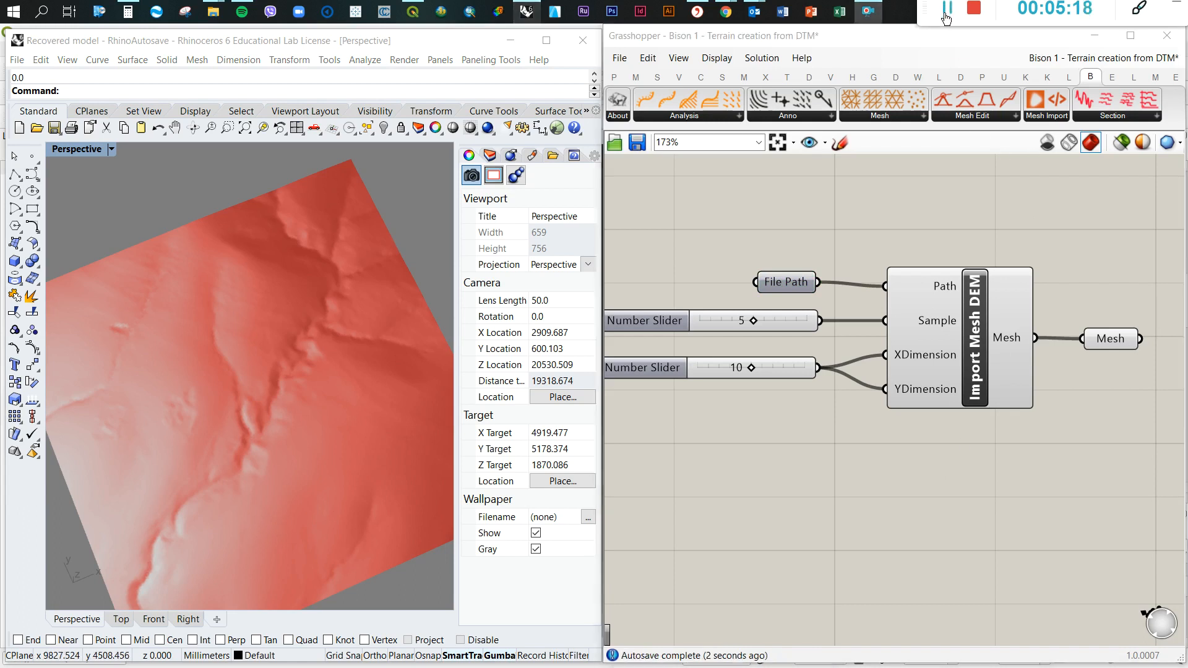
scroll(246, 386, "down", 4)
mouse_move(246, 386)
right_mouse_down()
mouse_move(281, 263)
mouse_move(242, 372)
right_mouse_up()
scroll(175, 511, "up", 14)
scroll(161, 498, "down", 14)
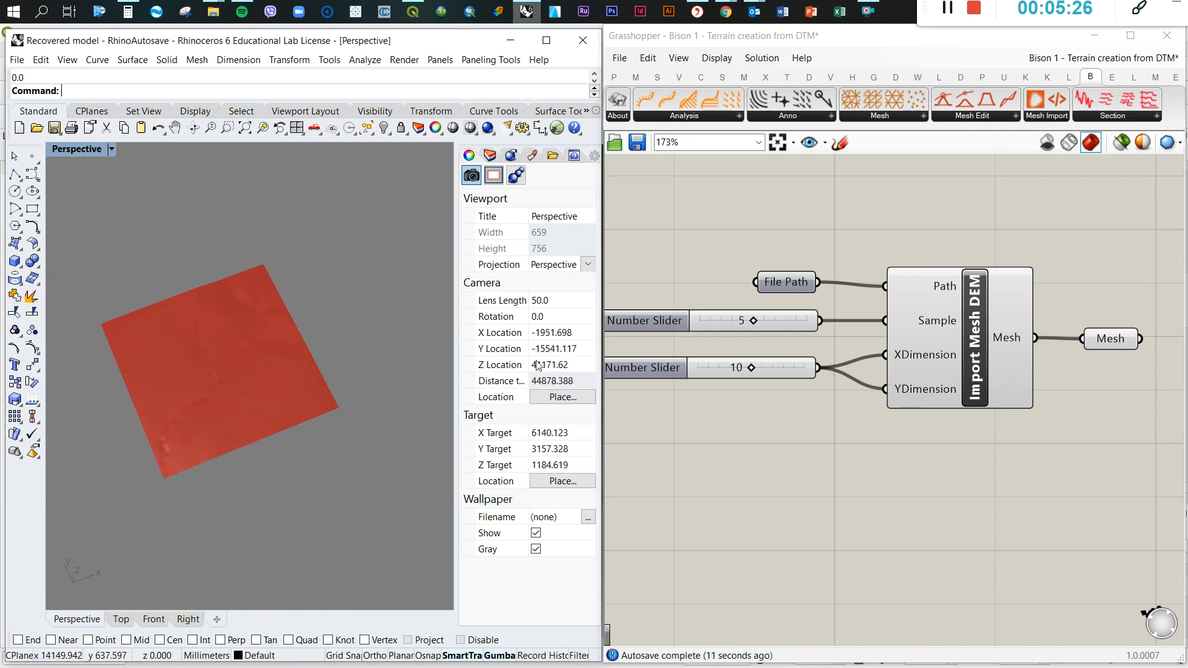
scroll(171, 449, "up", 10)
scroll(816, 368, "up", 2)
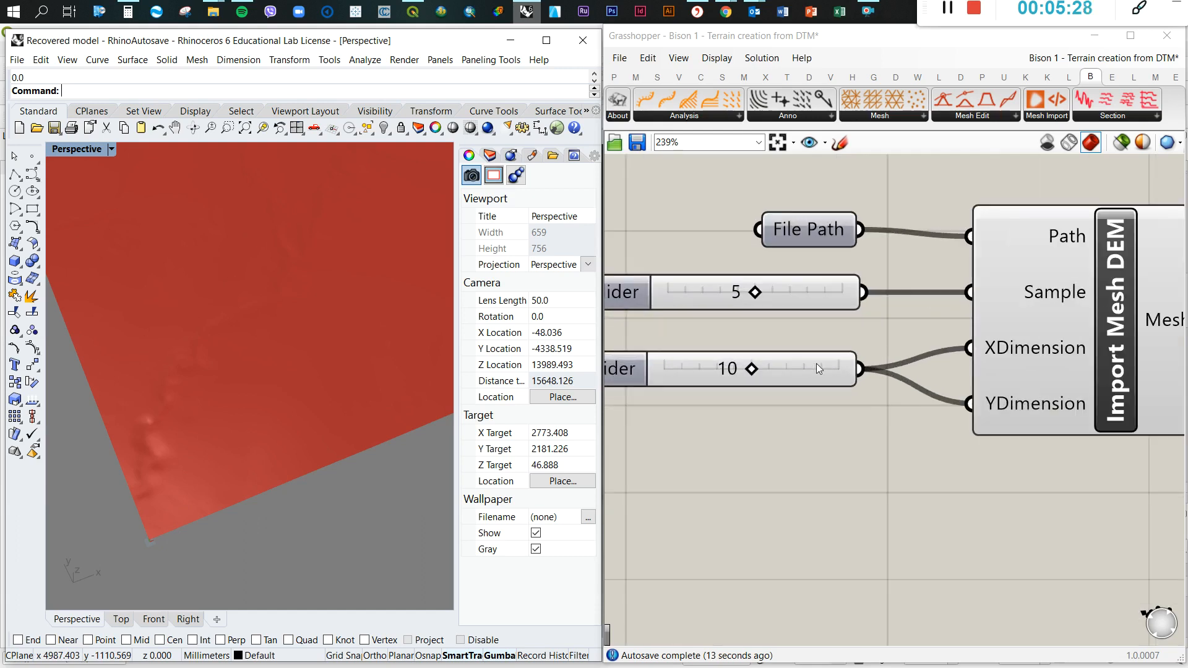
Delete the number slider feeding XDimension and YDimension and inspect the resulting terrain mesh in Rhino
scroll(816, 369, "down", 2)
left_click(760, 369)
mouse_move(919, 357)
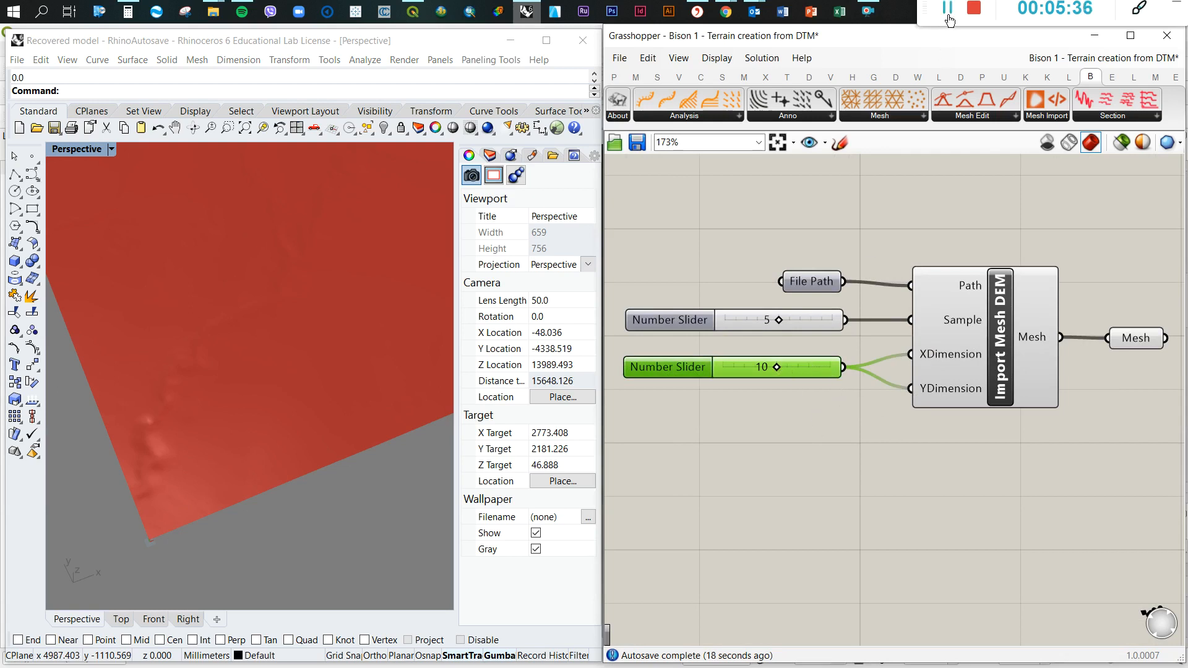
left_click(836, 403)
scroll(308, 434, "down", 4)
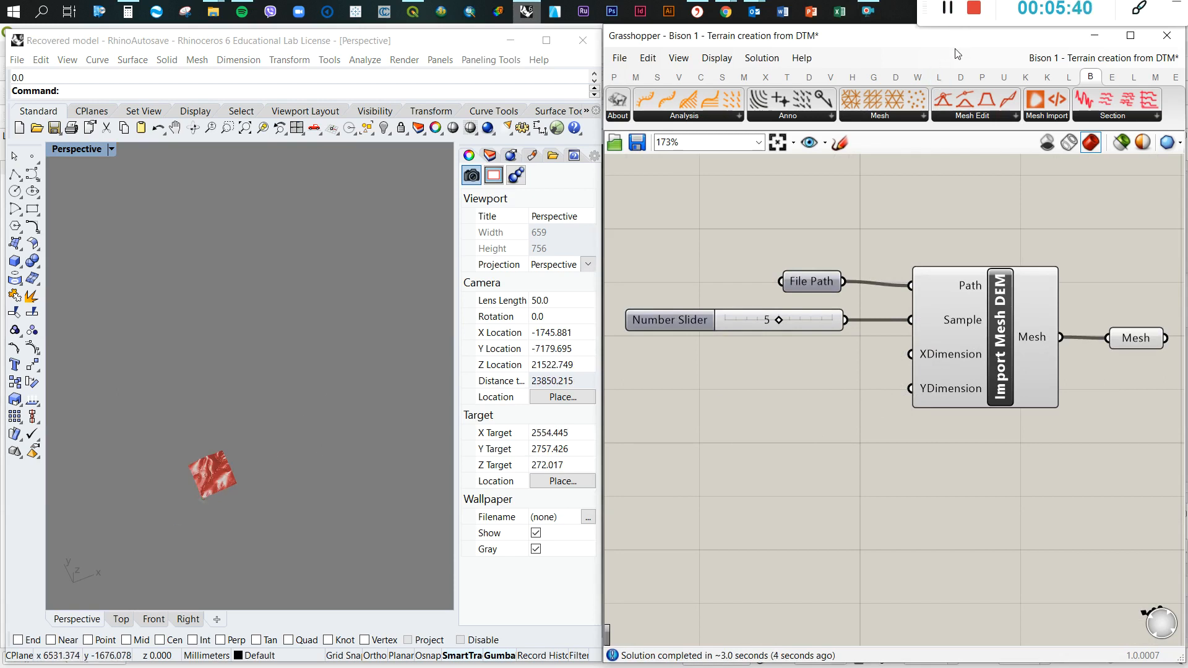
scroll(271, 486, "up", 4)
scroll(229, 435, "down", 2)
scroll(258, 433, "up", 3)
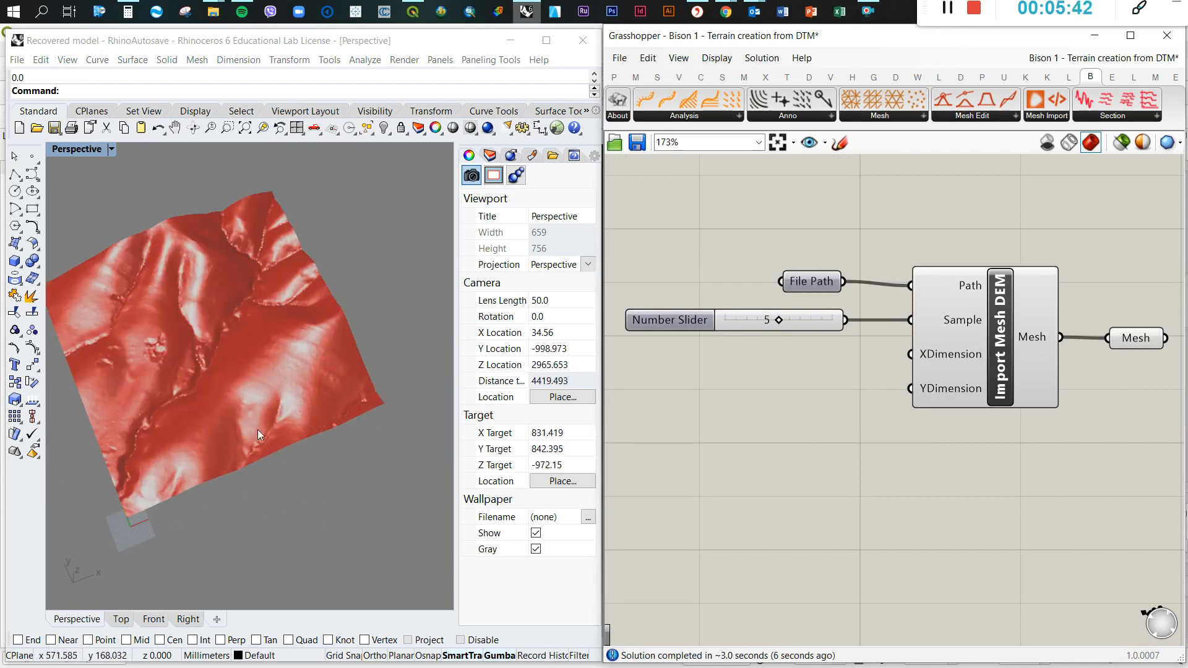
right_click_drag(251, 406, 272, 358)
Add a number slider with value 1 and connect it to the XDimension and YDimension inputs of Import Mesh DEM
left_click(886, 390)
scroll(863, 389, "down", 2)
scroll(847, 378, "up", 3)
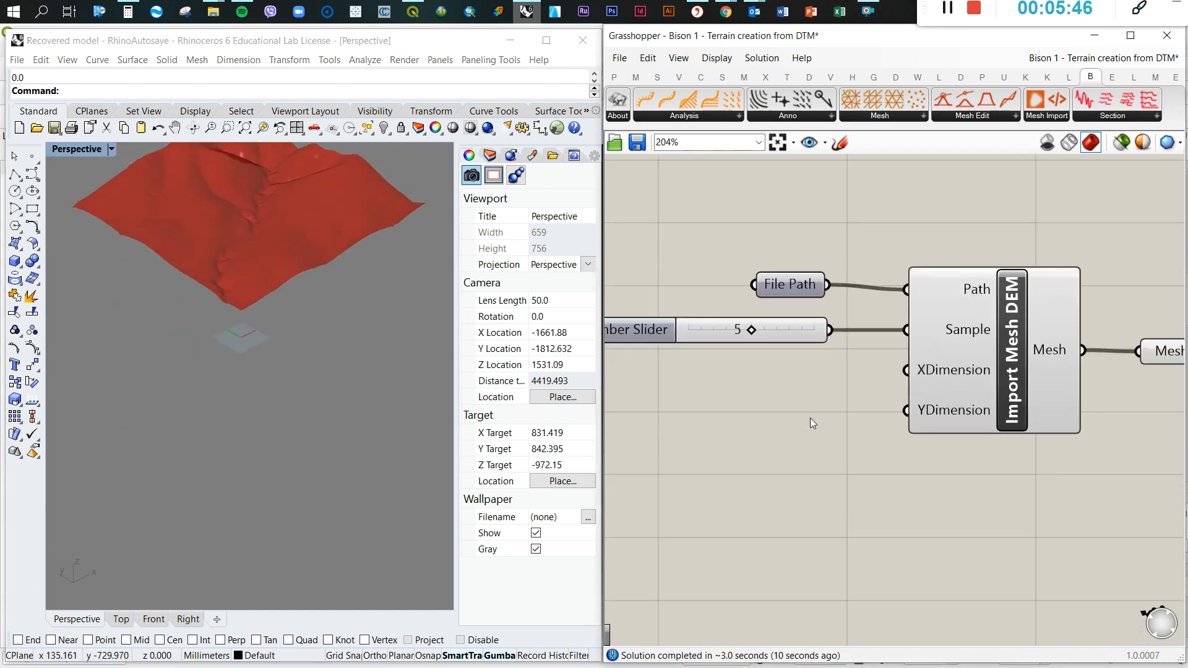
double_click(706, 399)
type("1")
key("Return")
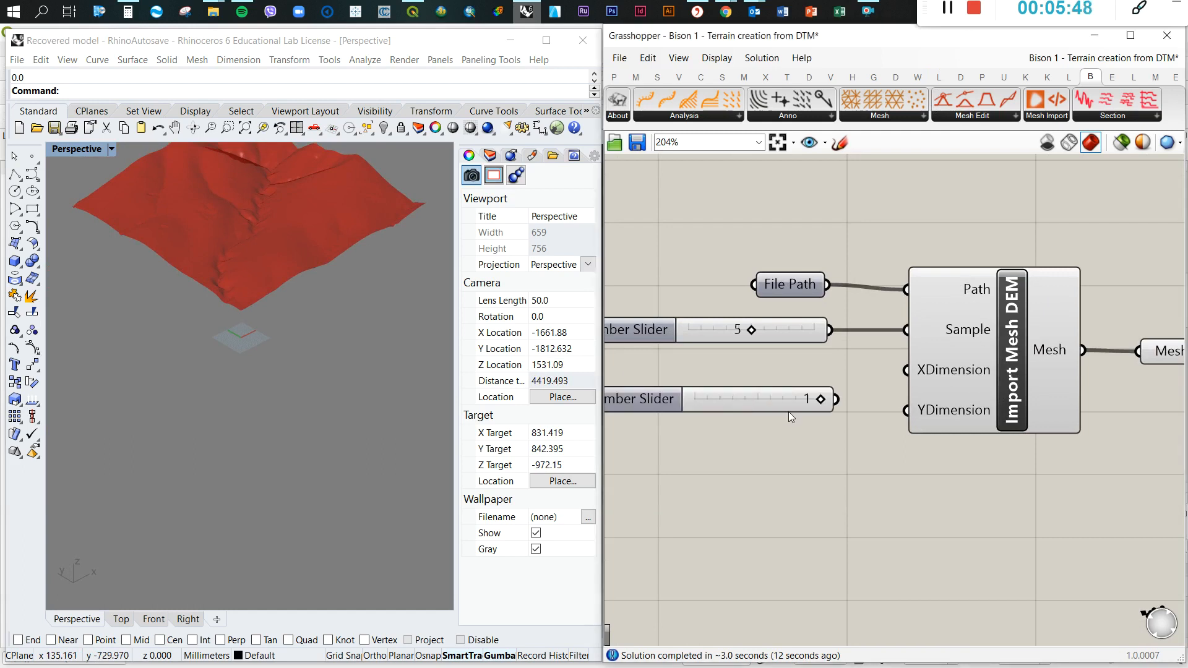
left_click_drag(839, 403, 901, 371)
left_click_drag(836, 399, 908, 411)
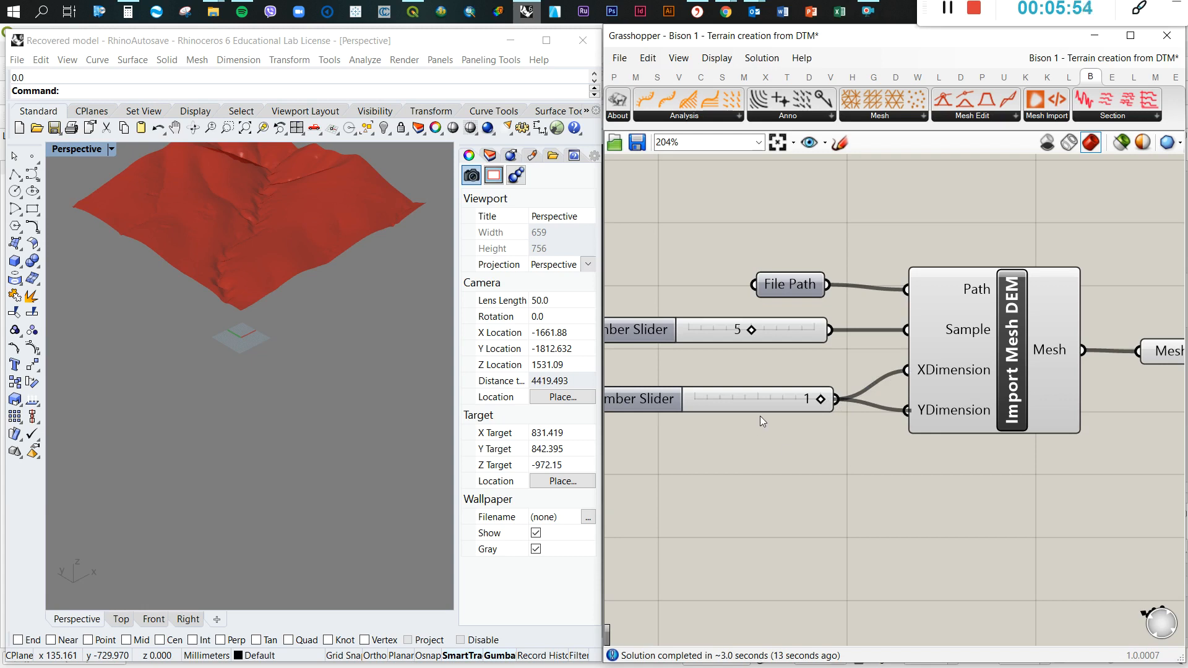
Set the Sample number slider of Import Mesh DEM to 2 for a finer terrain mesh
scroll(260, 257, "down", 2)
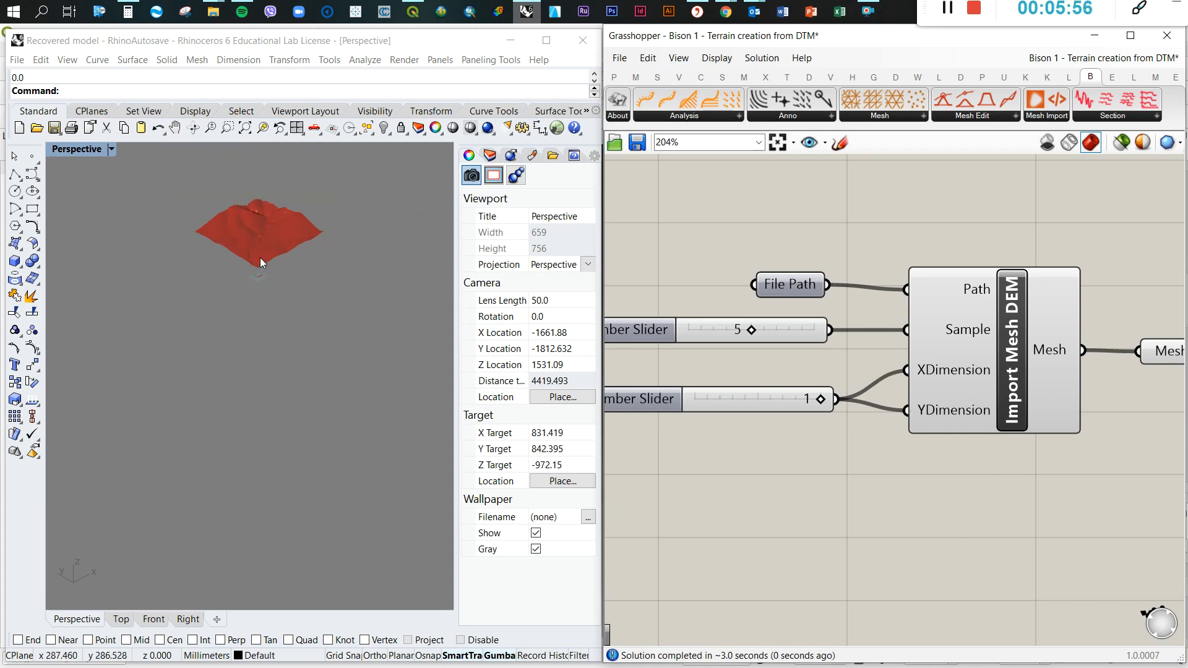
scroll(277, 216, "up", 8)
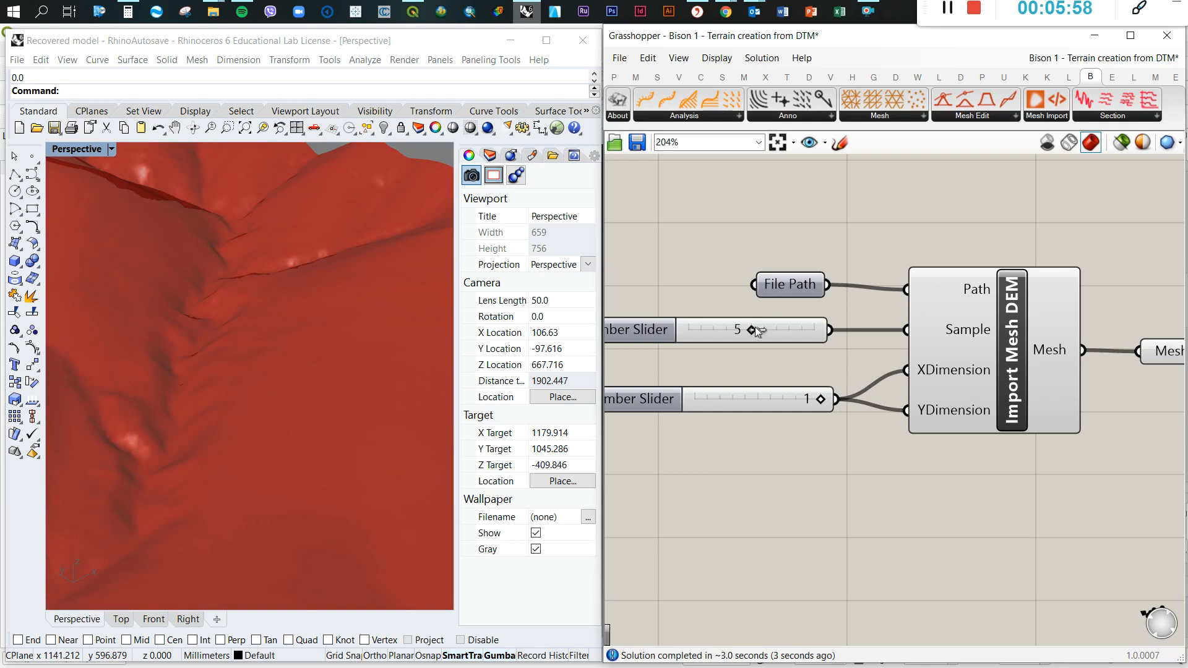
left_click(715, 327)
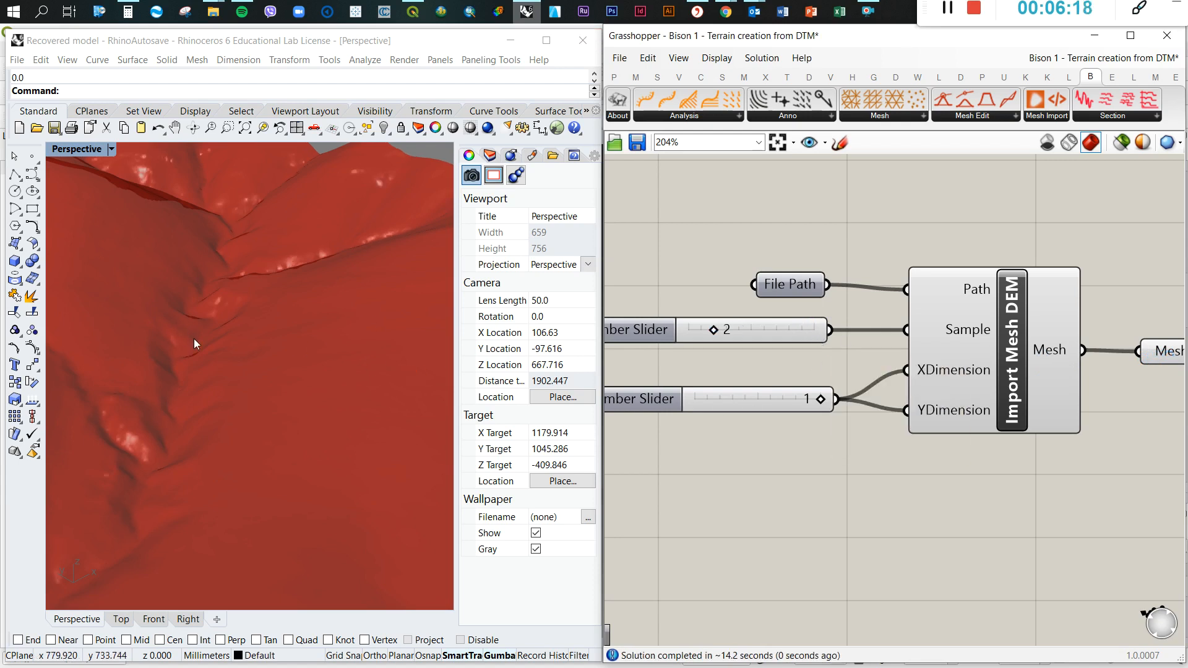
Add a Custom Preview component and connect the Mesh parameter to its Geometry input
scroll(285, 321, "down", 10)
right_click_drag(287, 318, 170, 331)
right_click_drag(933, 416, 762, 390)
scroll(762, 390, "down", 4)
scroll(993, 396, "up", 2)
left_click(826, 335)
double_click(941, 373)
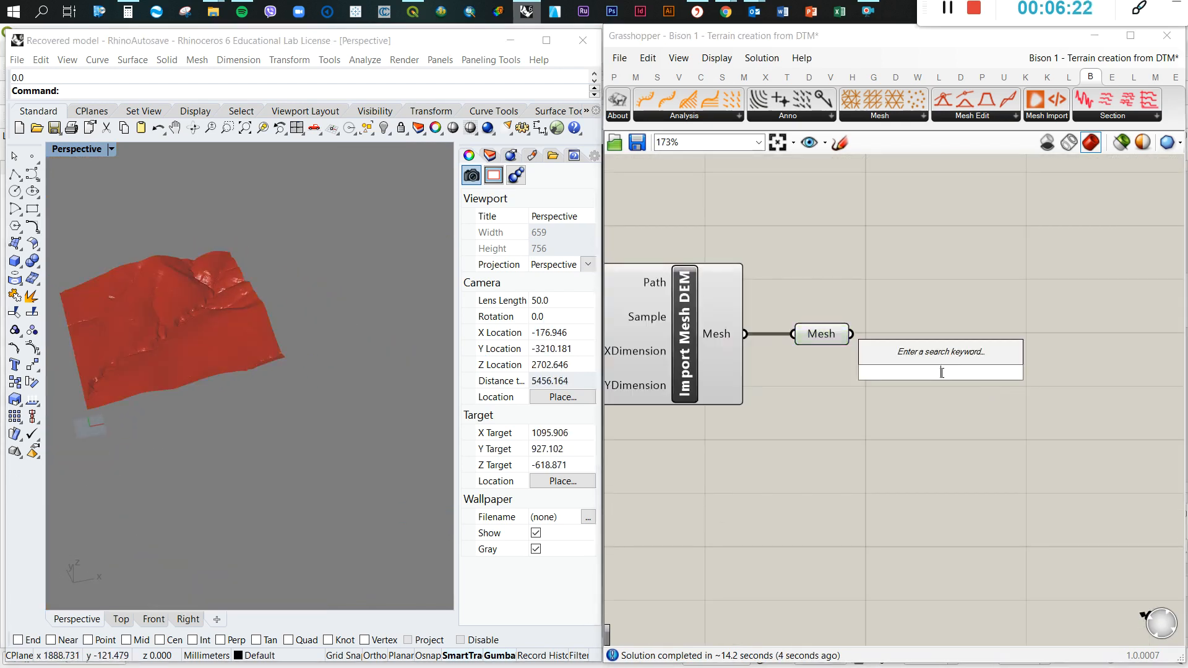
type("c")
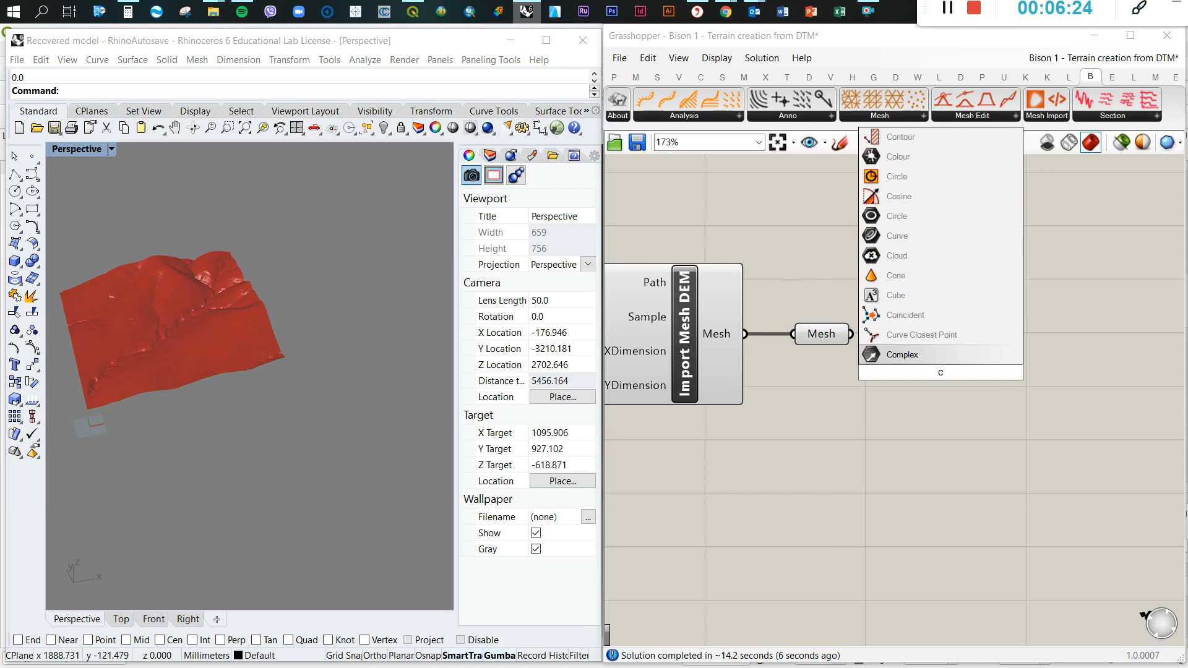
type("us")
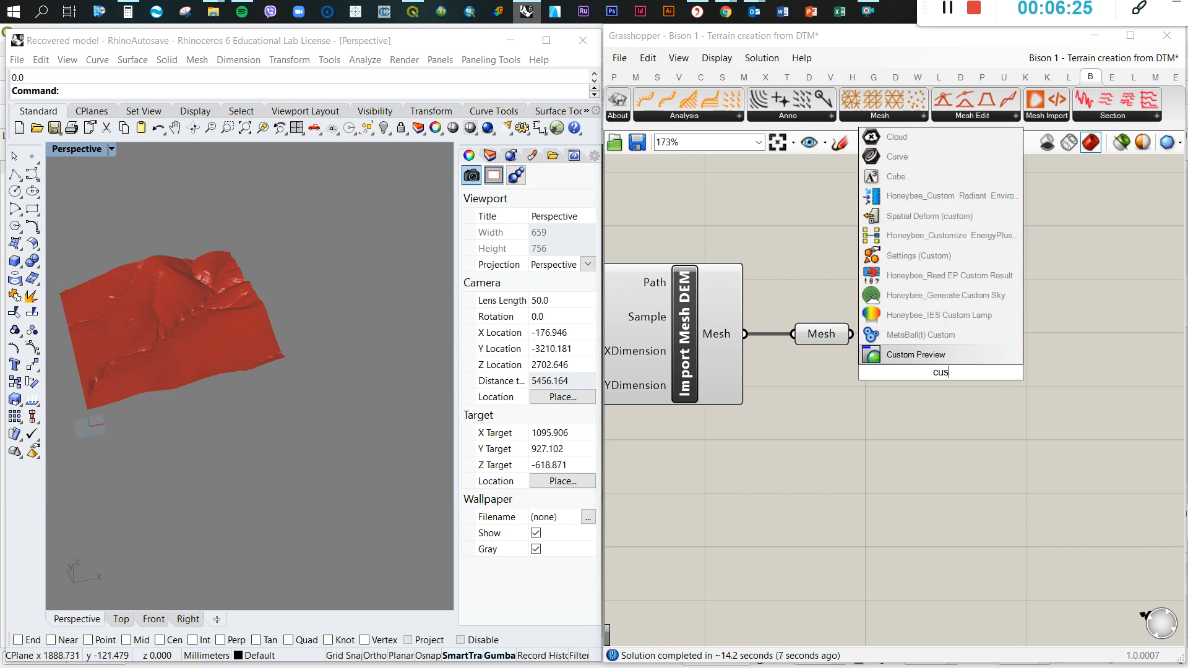
left_click(916, 355)
left_click_drag(849, 335, 917, 332)
Add a Colour Swatch component and connect it to the Material input of Custom Preview
double_click(829, 433)
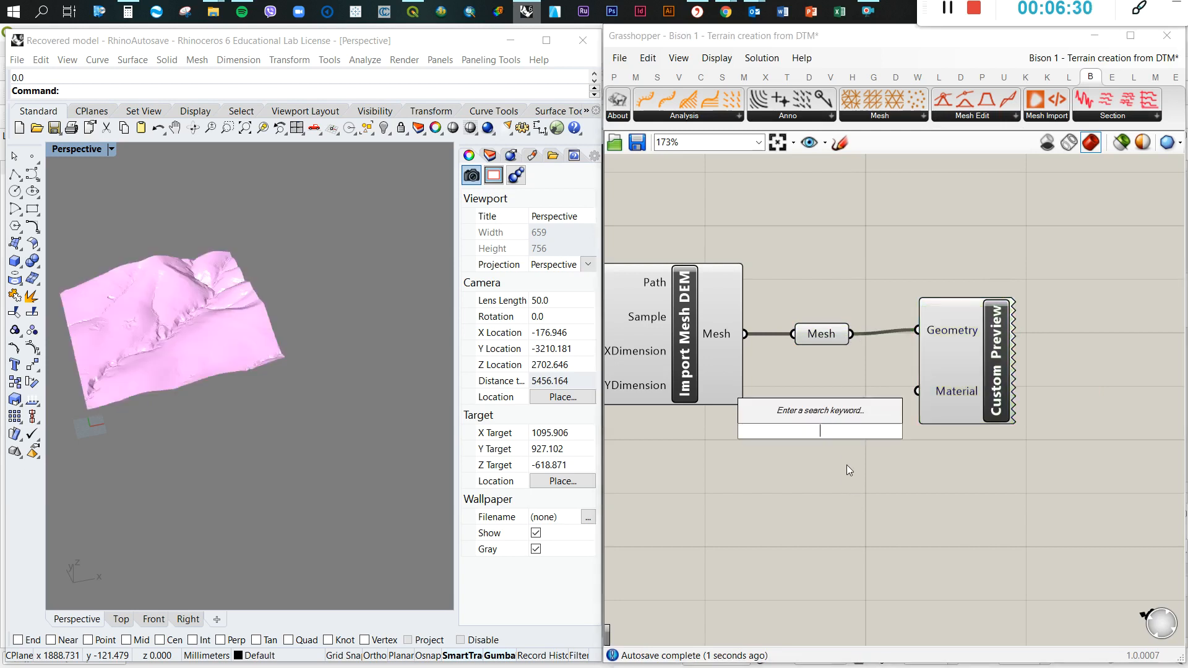
type("colo")
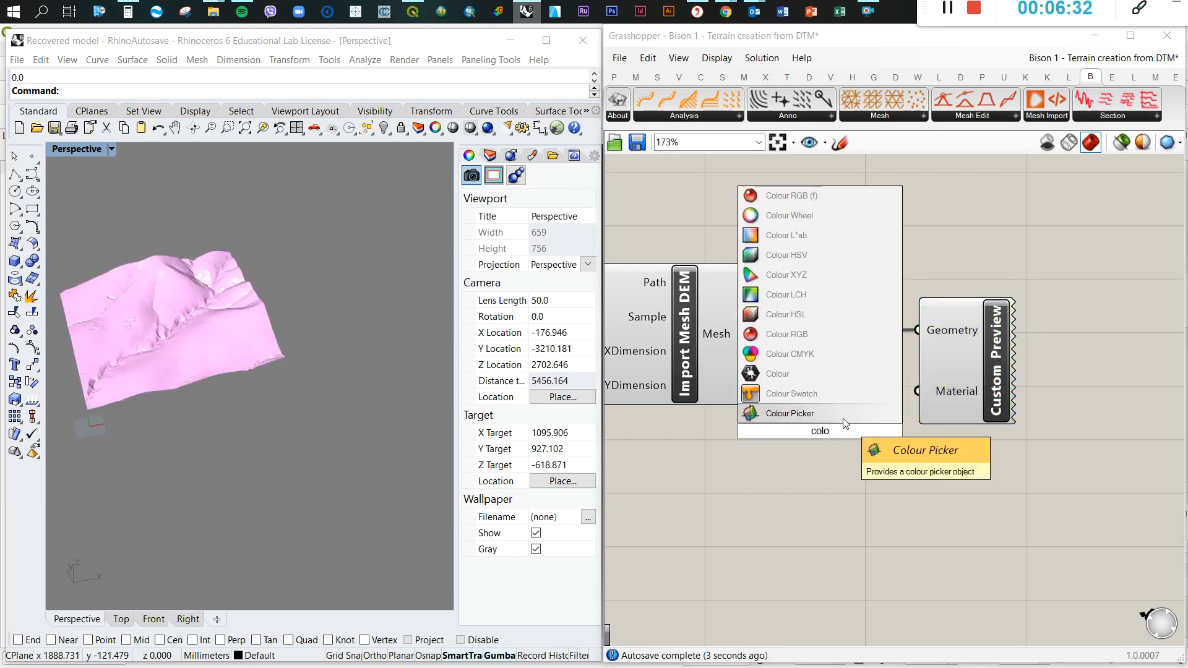
left_click(852, 416)
left_click_drag(887, 431, 845, 440)
Set the Colour Swatch to a light grey with a value of 73
left_click(847, 439)
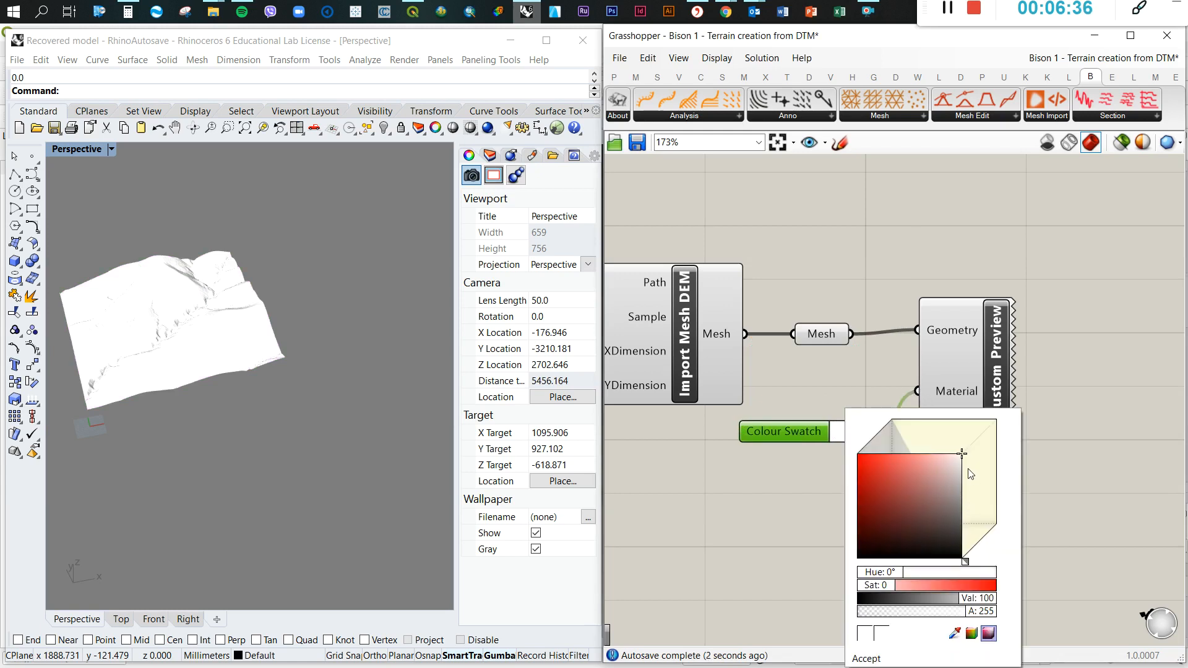
left_click_drag(961, 455, 961, 482)
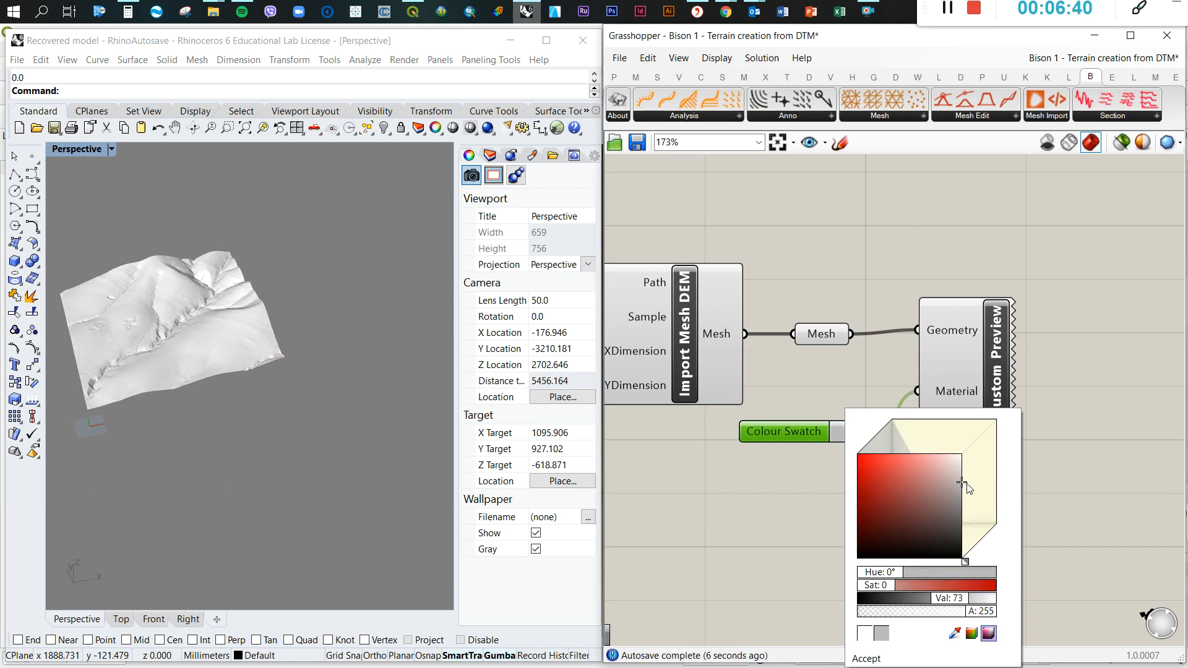
scroll(1108, 433, "down", 3)
left_click(1051, 396)
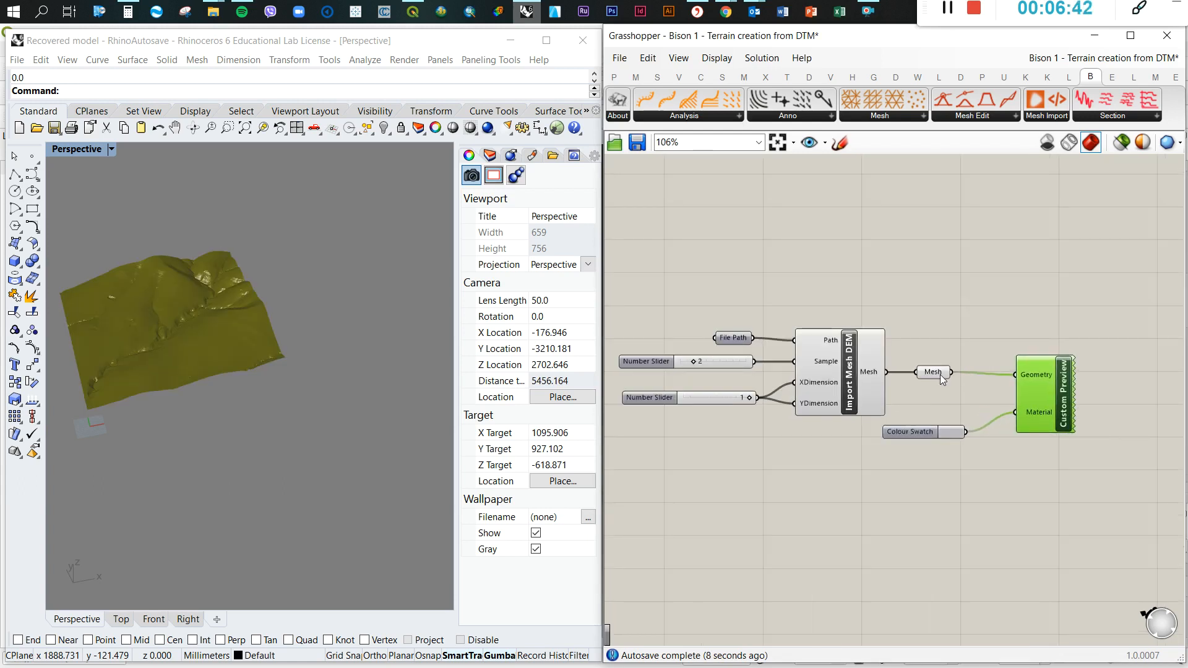
Move the Mesh parameter and the Colour Swatch closer to Custom Preview to tidy the layout
left_click_drag(940, 374, 964, 374)
left_click_drag(947, 428, 975, 408)
left_click(1030, 405)
left_click(1026, 477)
Turn off the preview of the File Path, number sliders, Import Mesh DEM and Mesh parameter, leaving only Custom Preview on
left_click_drag(621, 259, 986, 470)
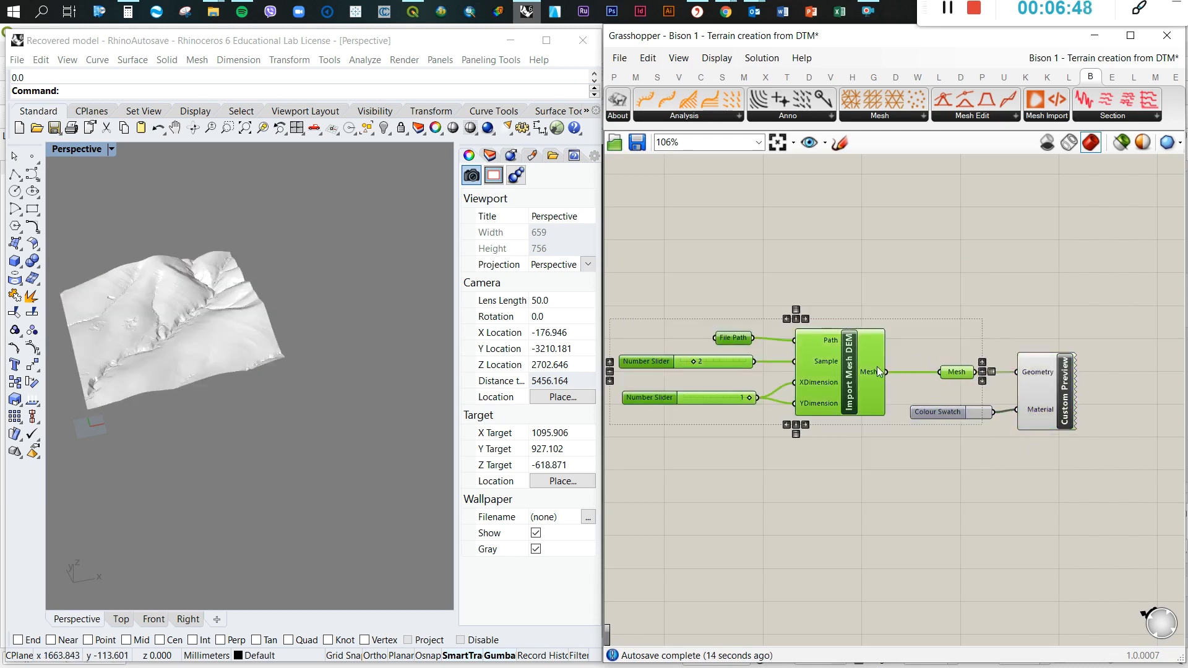
middle_click(870, 348)
left_click(1022, 297)
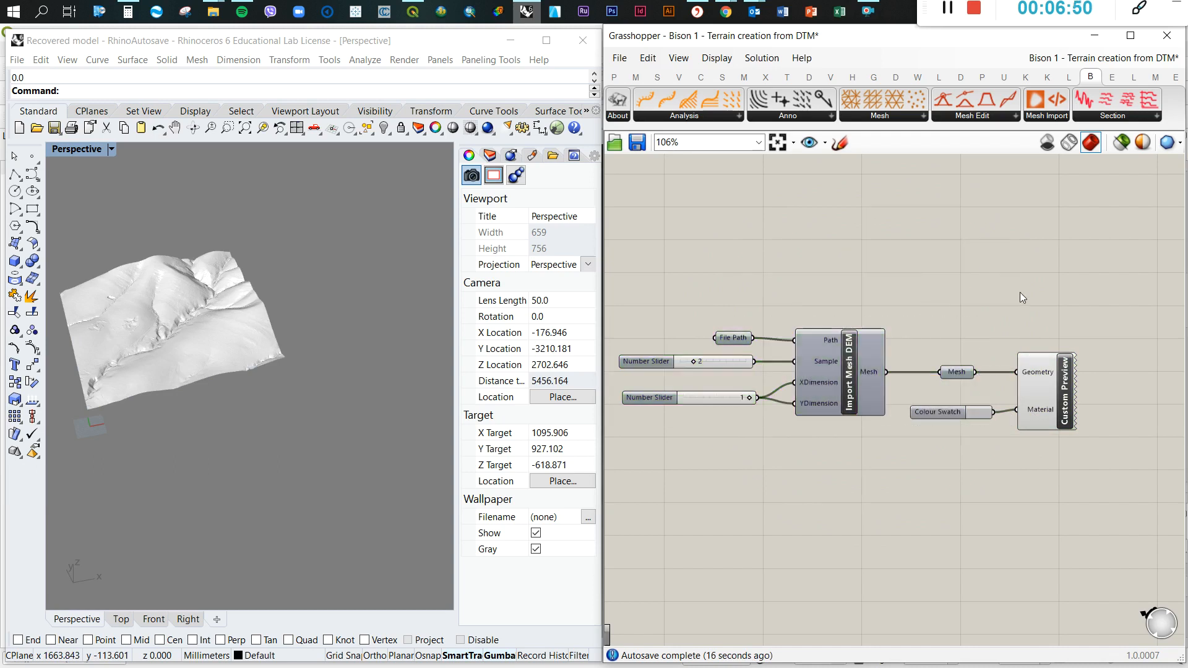
scroll(169, 326, "down", 6)
right_click_drag(169, 325, 217, 331)
scroll(218, 367, "up", 20)
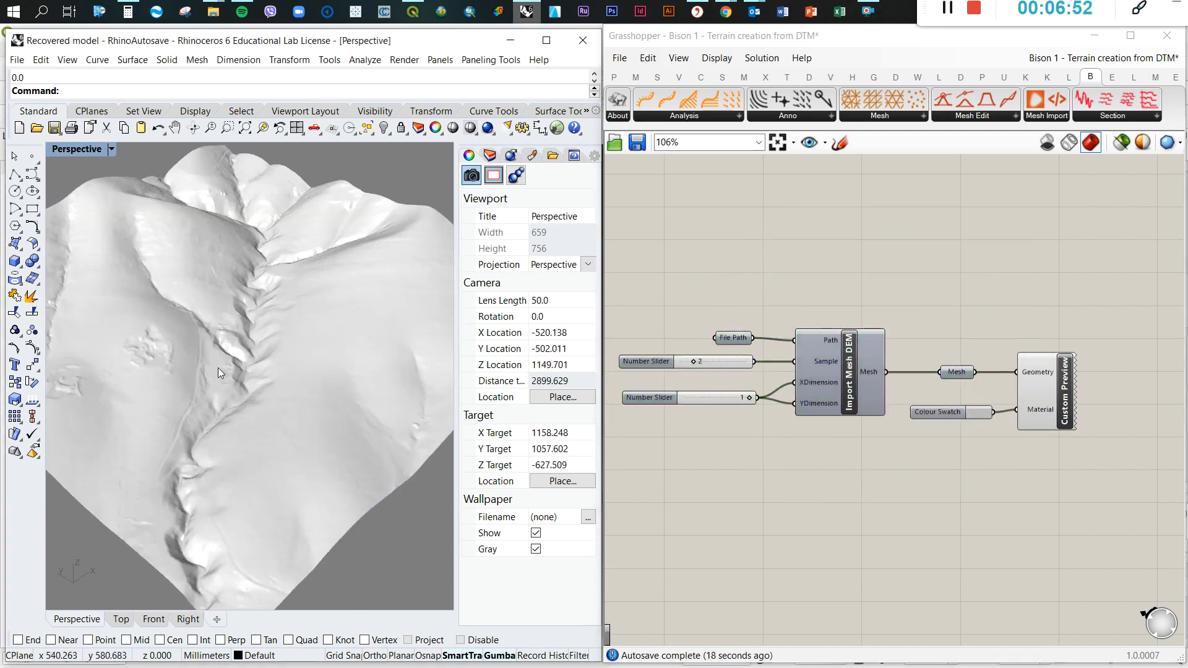
scroll(238, 373, "down", 8)
right_click_drag(268, 381, 244, 382)
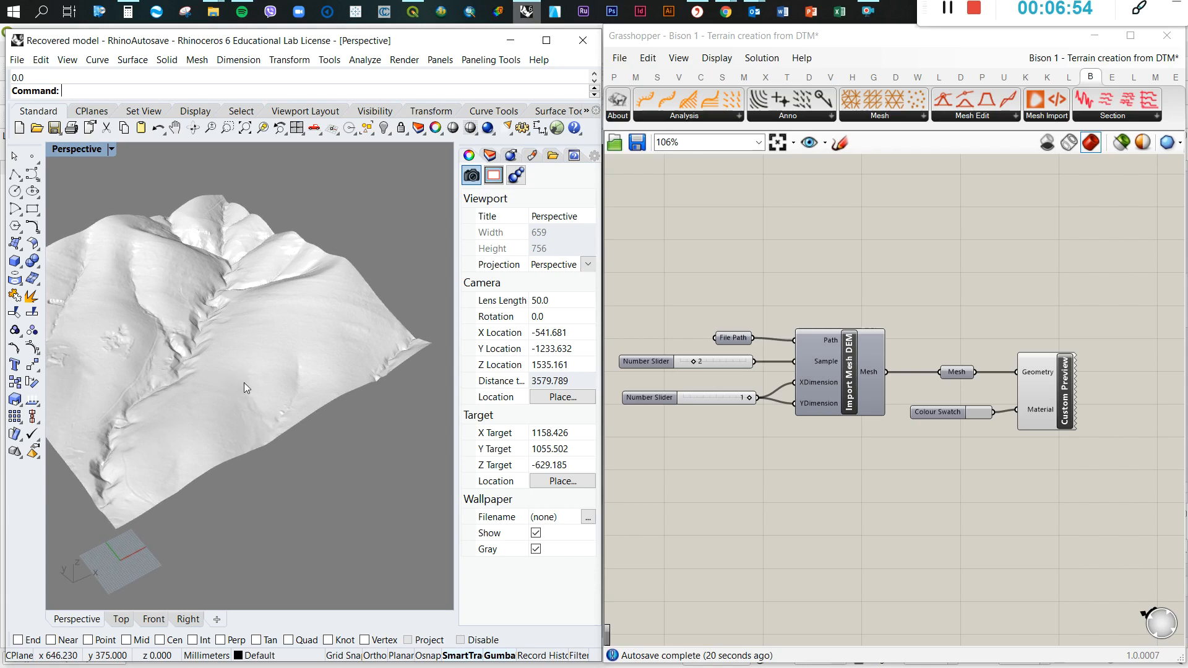
Bake the Mesh parameter's terrain into the Rhino model
left_click(1045, 386)
left_click(954, 374)
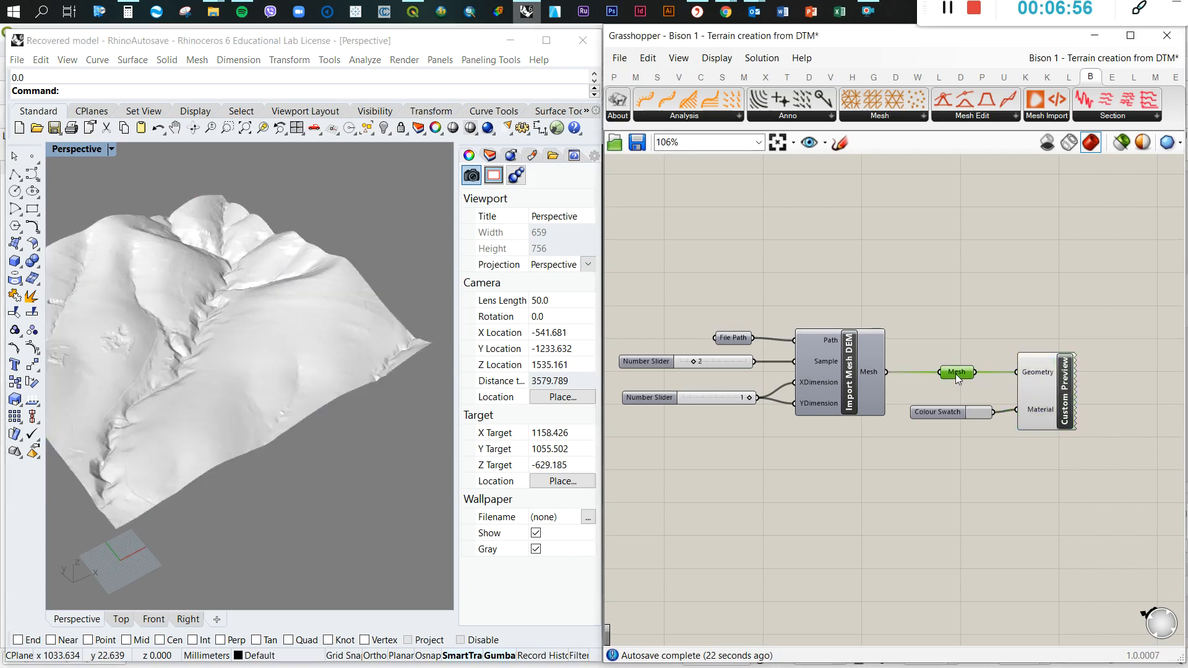
right_click(955, 374)
left_click(993, 436)
left_click(972, 323)
left_click(996, 583)
Examine the triangulation of the baked terrain mesh up close in the Perspective view
left_click(366, 462)
scroll(140, 499, "up", 8)
scroll(149, 492, "down", 3)
right_click_drag(184, 482, 206, 441)
right_click_drag(234, 378, 262, 345)
scroll(269, 342, "up", 3)
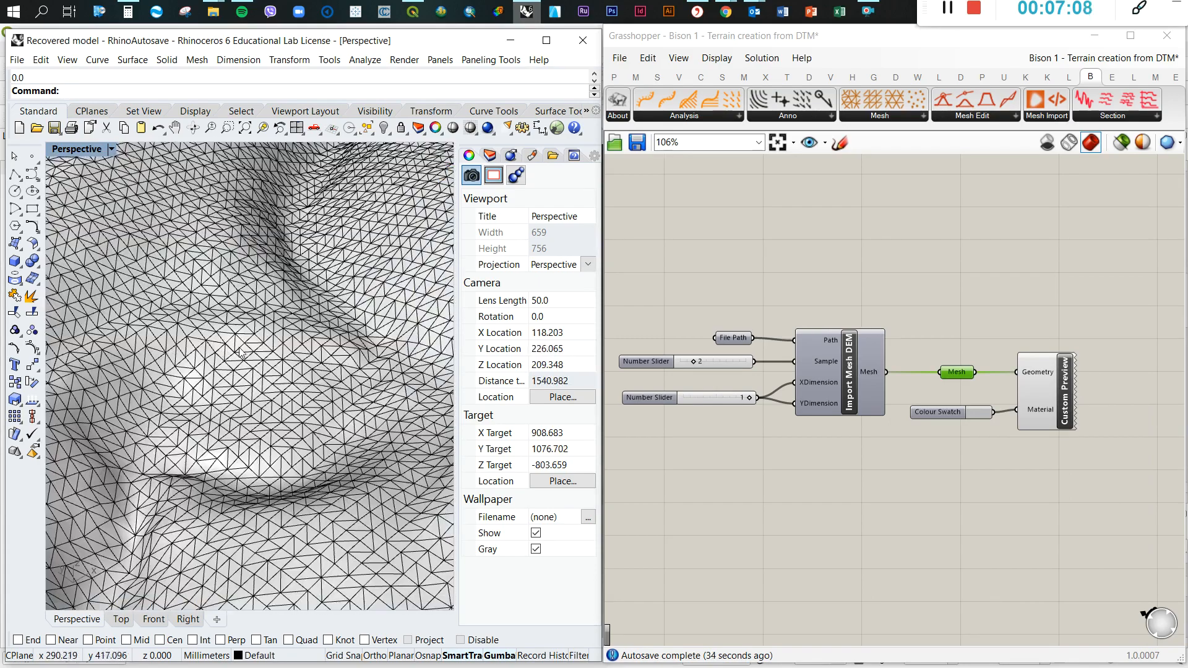
scroll(230, 360, "down", 3)
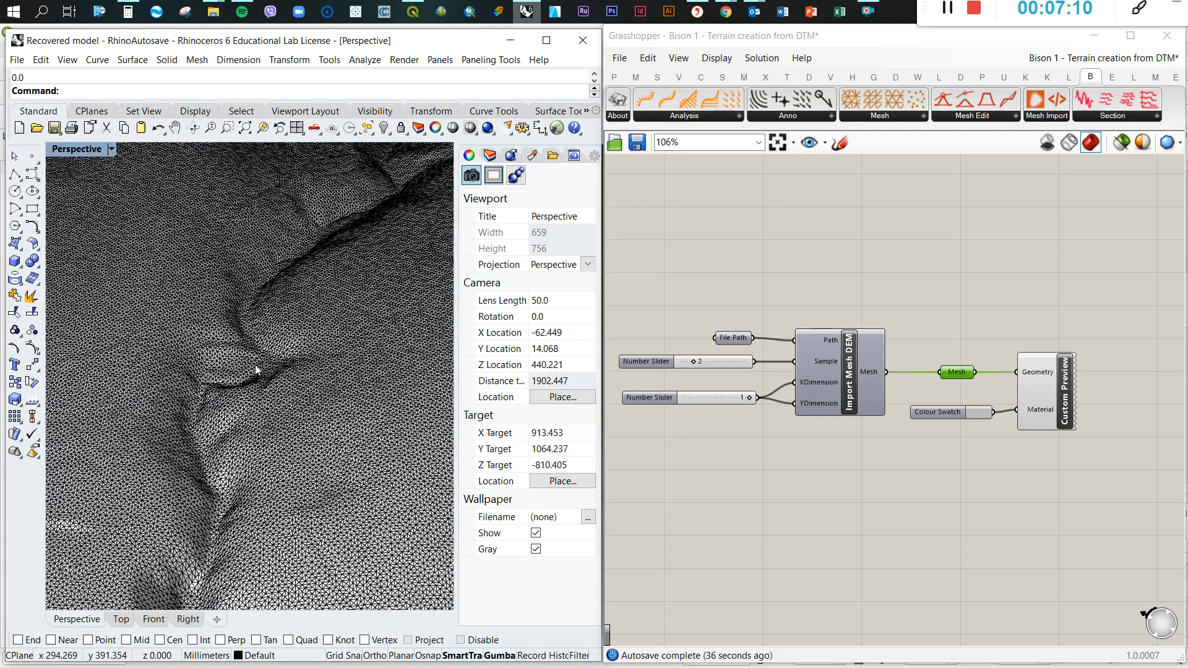
scroll(256, 370, "up", 3)
scroll(270, 348, "up", 3)
scroll(270, 347, "down", 3)
scroll(270, 346, "down", 3)
scroll(250, 339, "down", 5)
scroll(244, 334, "up", 4)
scroll(298, 341, "down", 2)
Delete the baked terrain mesh from the Rhino model
left_click(298, 342)
key("Delete")
scroll(210, 336, "down", 5)
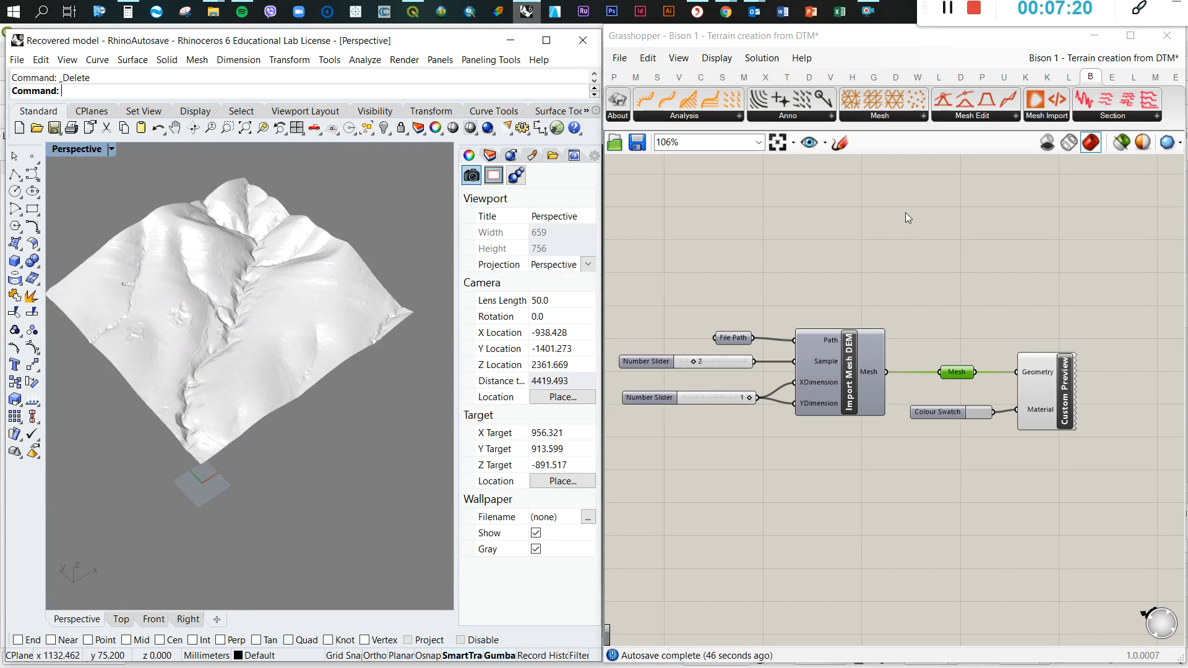
Add Bison's Remesh Random, Remesh Square and Remesh Triangular components in a column below Import Mesh DEM
left_click(908, 116)
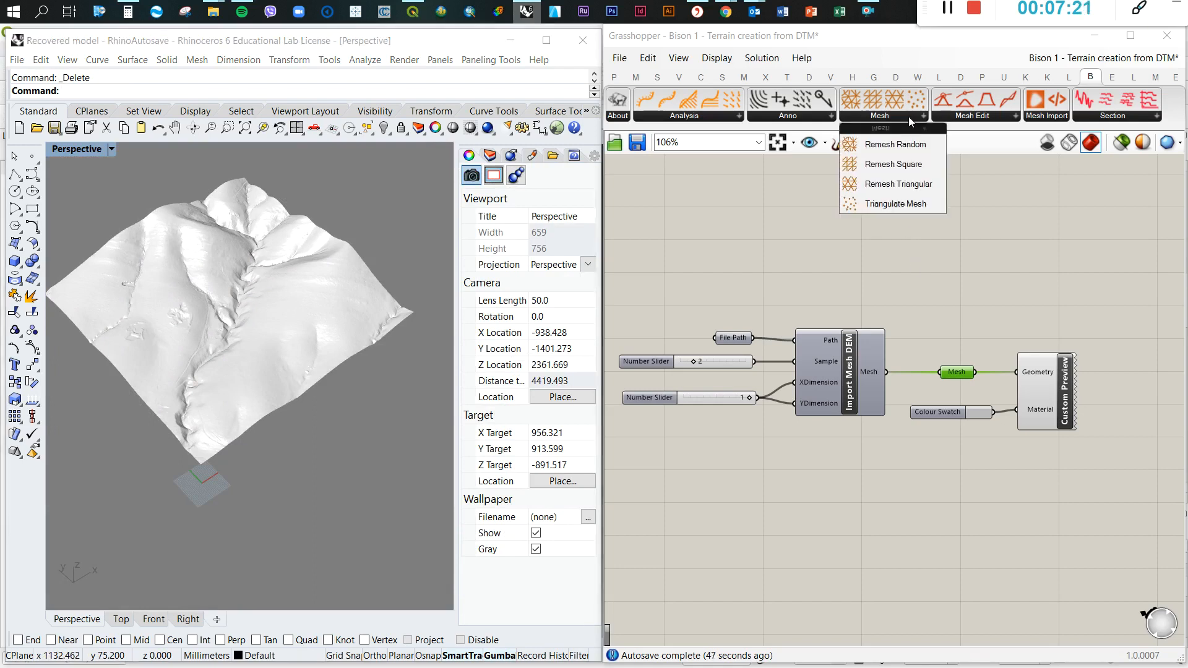
left_click(897, 150)
left_click(834, 498)
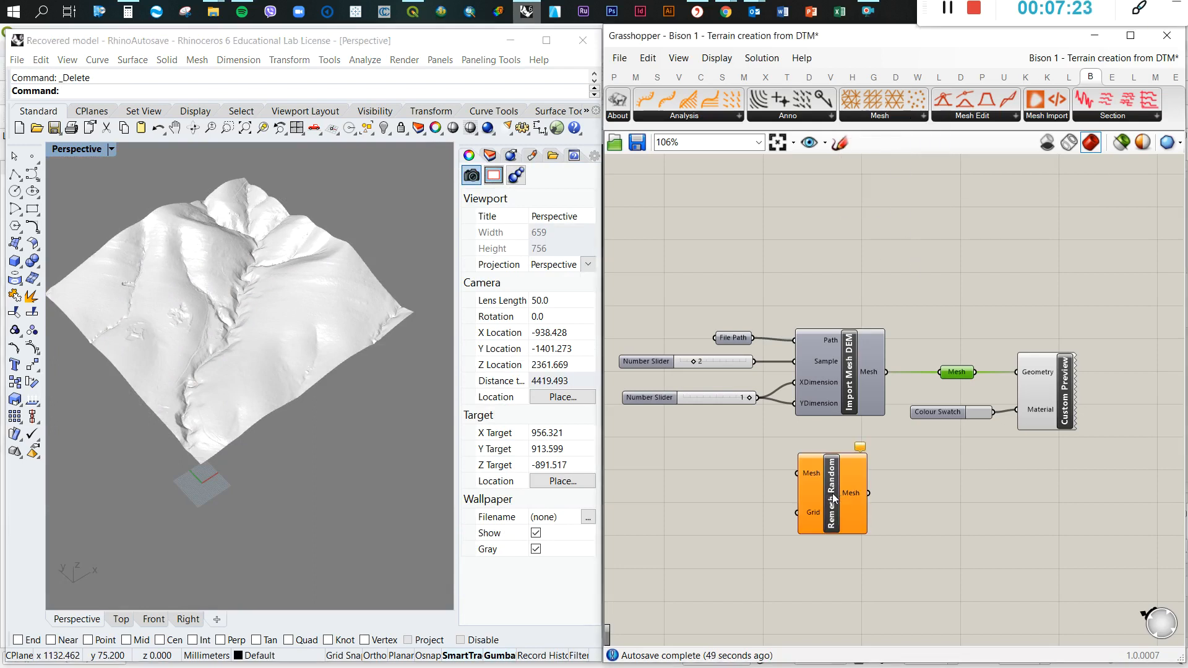
left_click(920, 116)
left_click(900, 166)
left_click(828, 583)
left_click(922, 116)
left_click(902, 187)
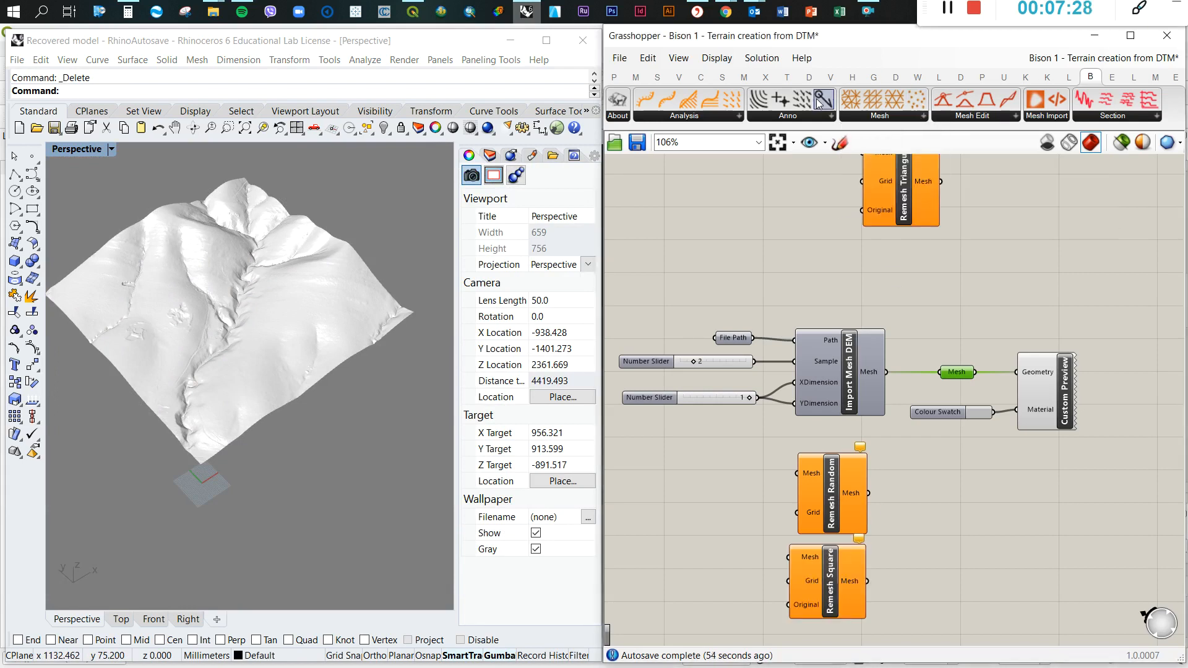
scroll(919, 158, "down", 4)
left_click(907, 436)
scroll(892, 463, "up", 4)
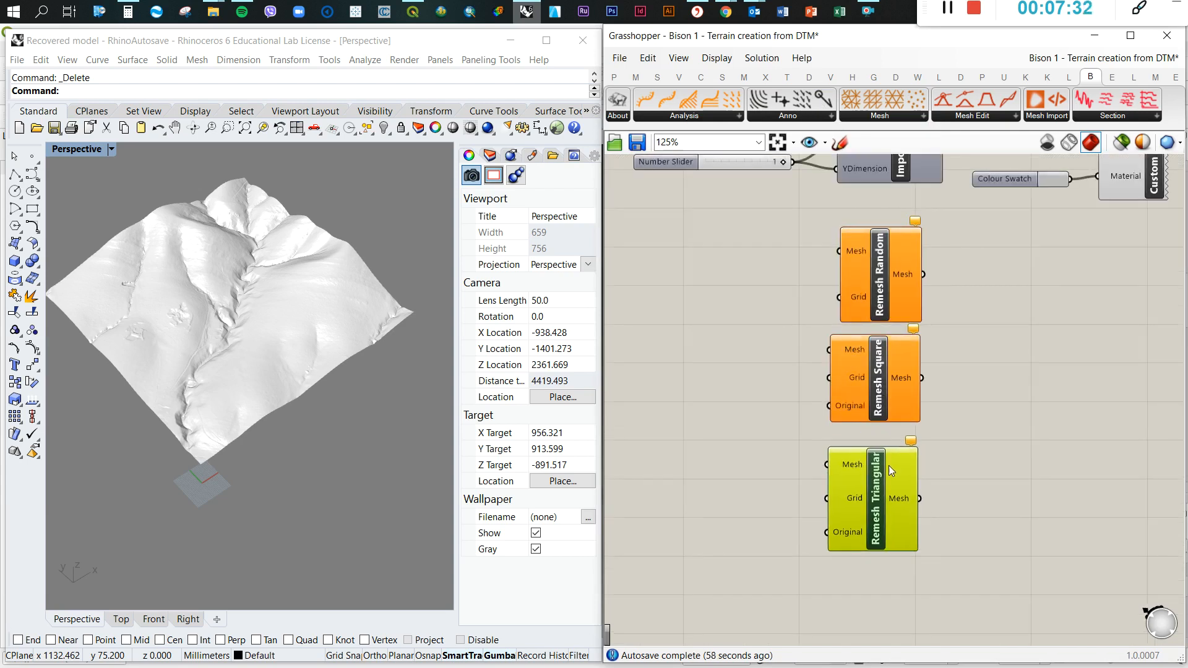
Delete the Remesh Square component and move Remesh Triangular directly beneath Remesh Random
left_click(956, 362)
scroll(901, 248, "up", 2)
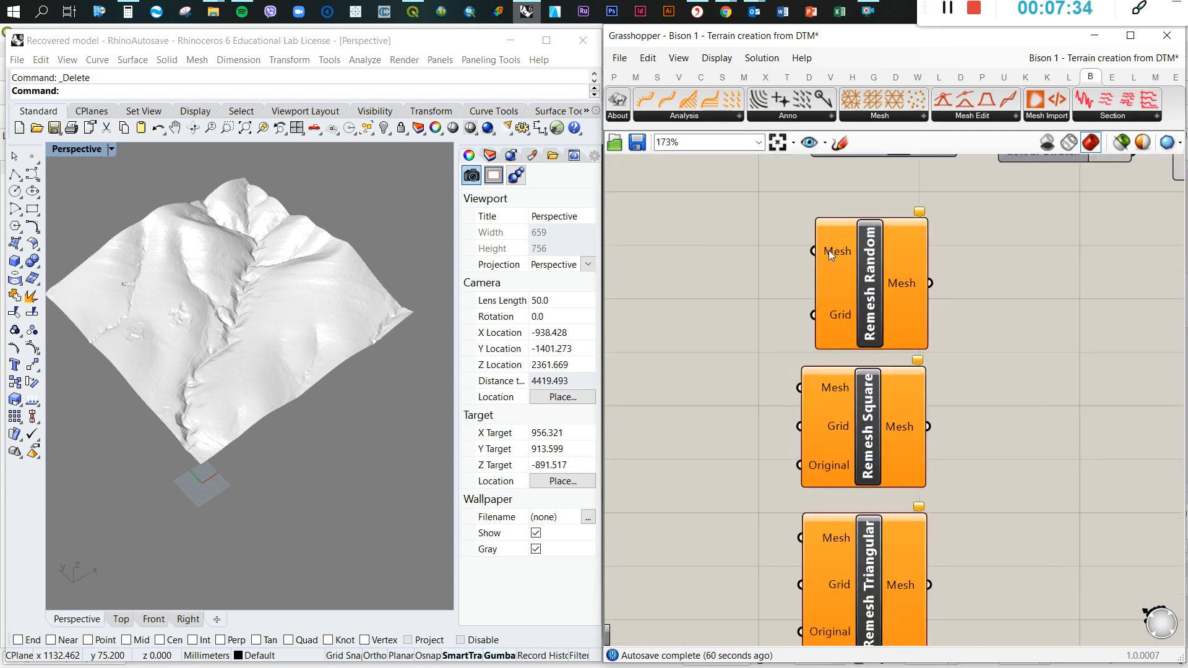
scroll(862, 273, "down", 3)
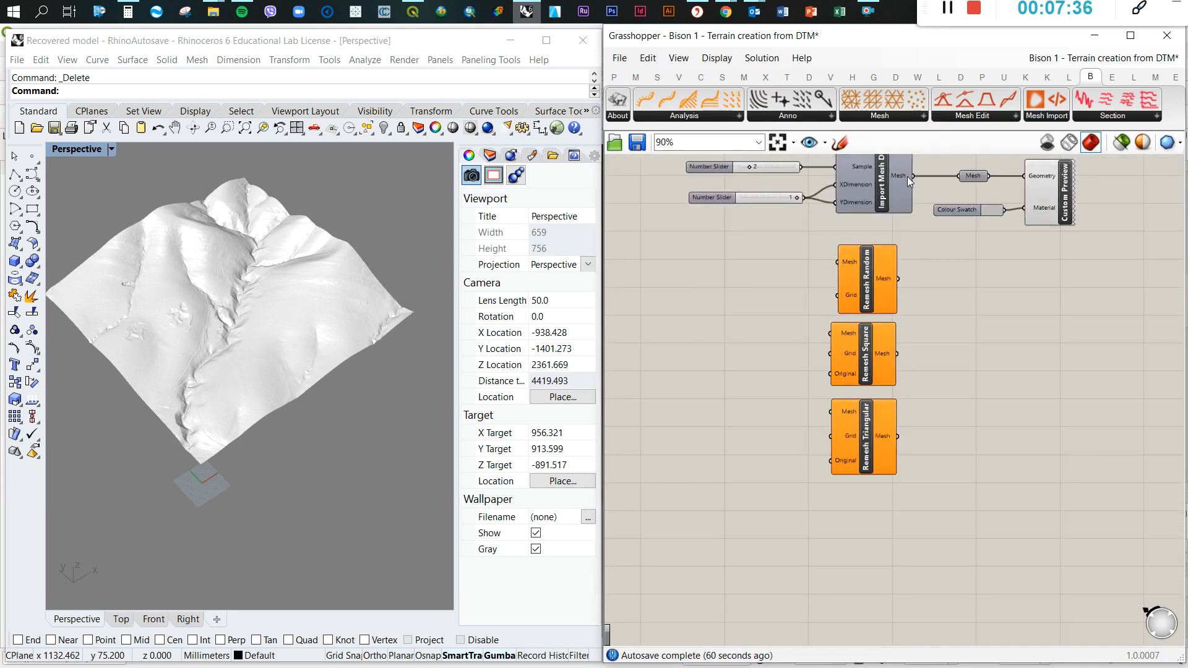
scroll(869, 278, "up", 3)
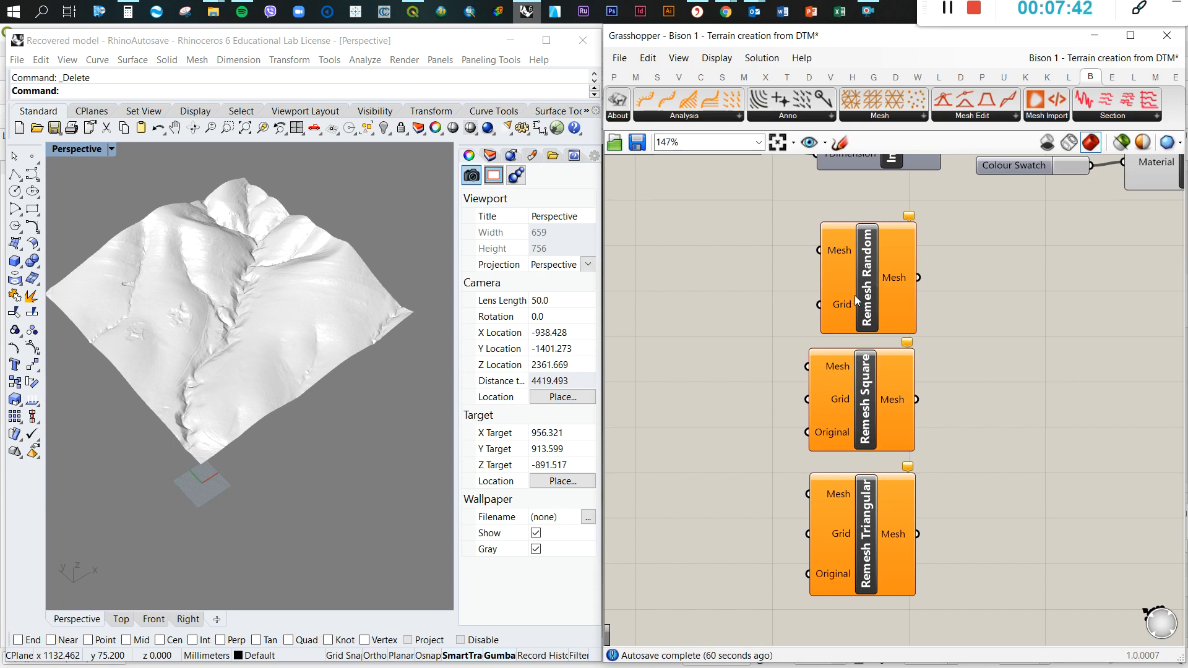
left_click(877, 423)
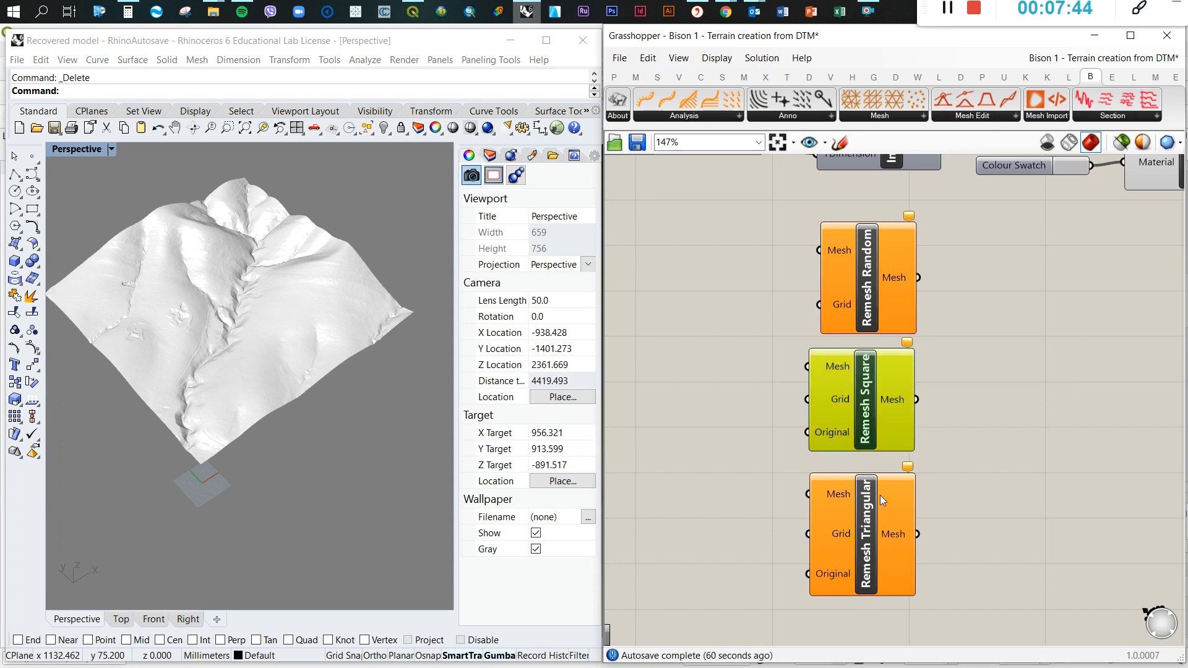
key("Delete")
left_click_drag(870, 522, 875, 399)
left_click(992, 396)
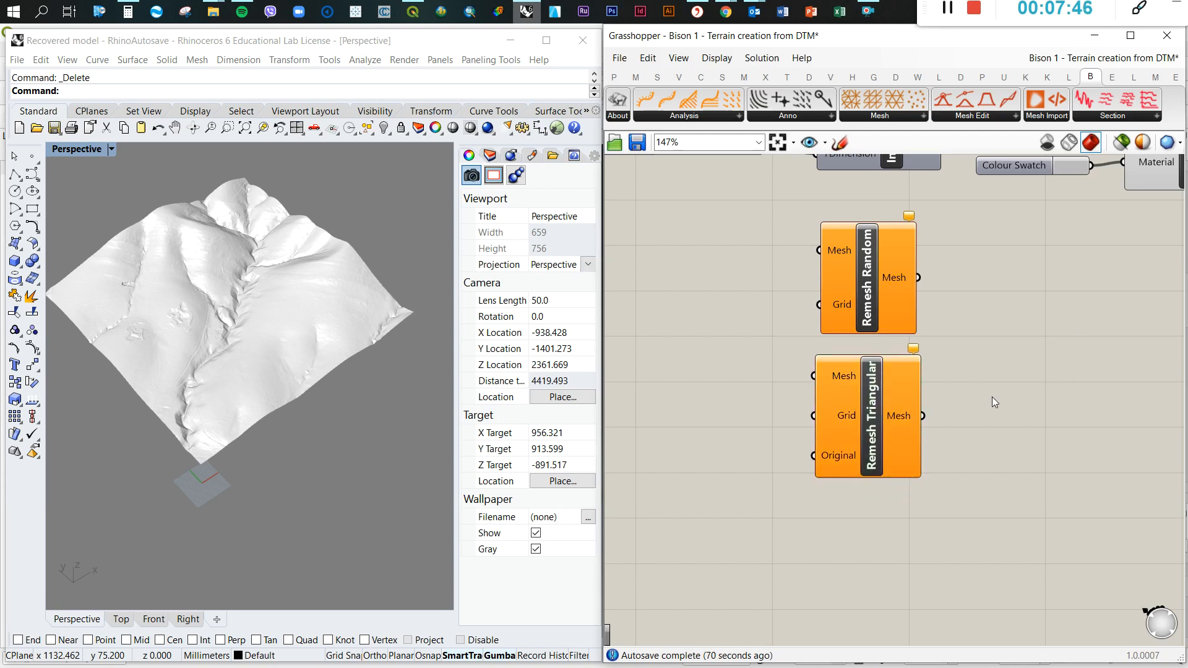
Move Remesh Random and Remesh Triangular together a little farther below Import Mesh DEM
scroll(804, 439, "down", 4)
scroll(815, 322, "up", 4)
left_click_drag(790, 318, 951, 609)
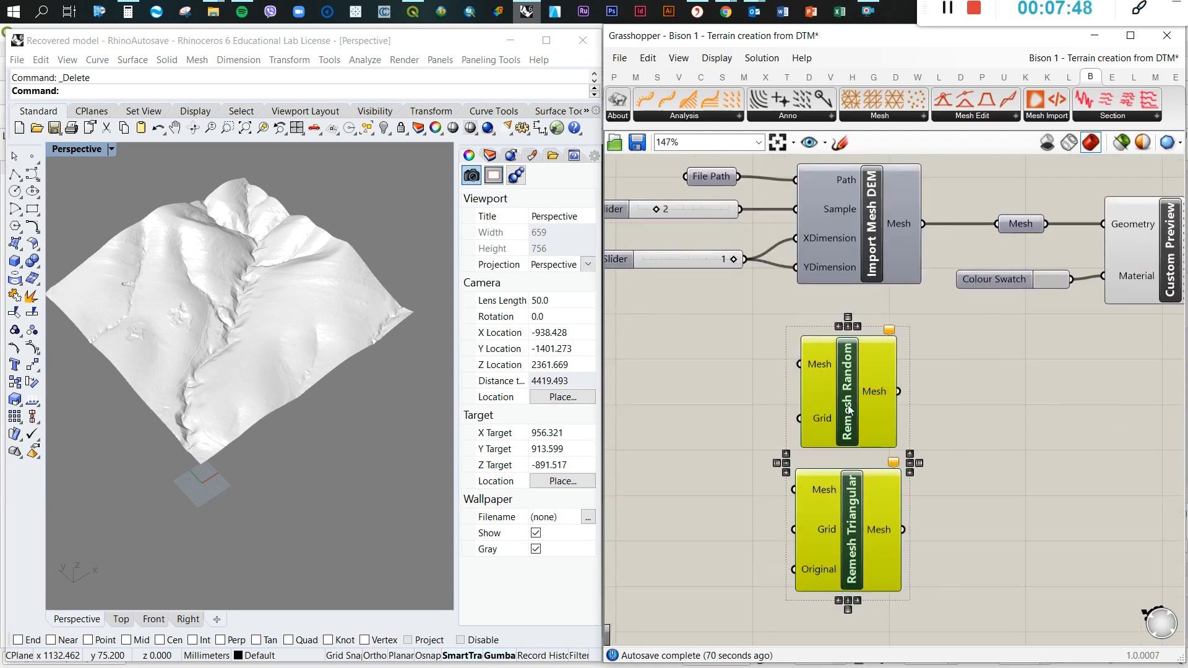
scroll(830, 353, "down", 3)
left_click_drag(852, 370, 869, 401)
left_click(997, 419)
Connect Import Mesh DEM's output to the Mesh inputs of Remesh Random and Remesh Triangular, with both wires set to Hidden
left_click_drag(897, 259, 827, 389)
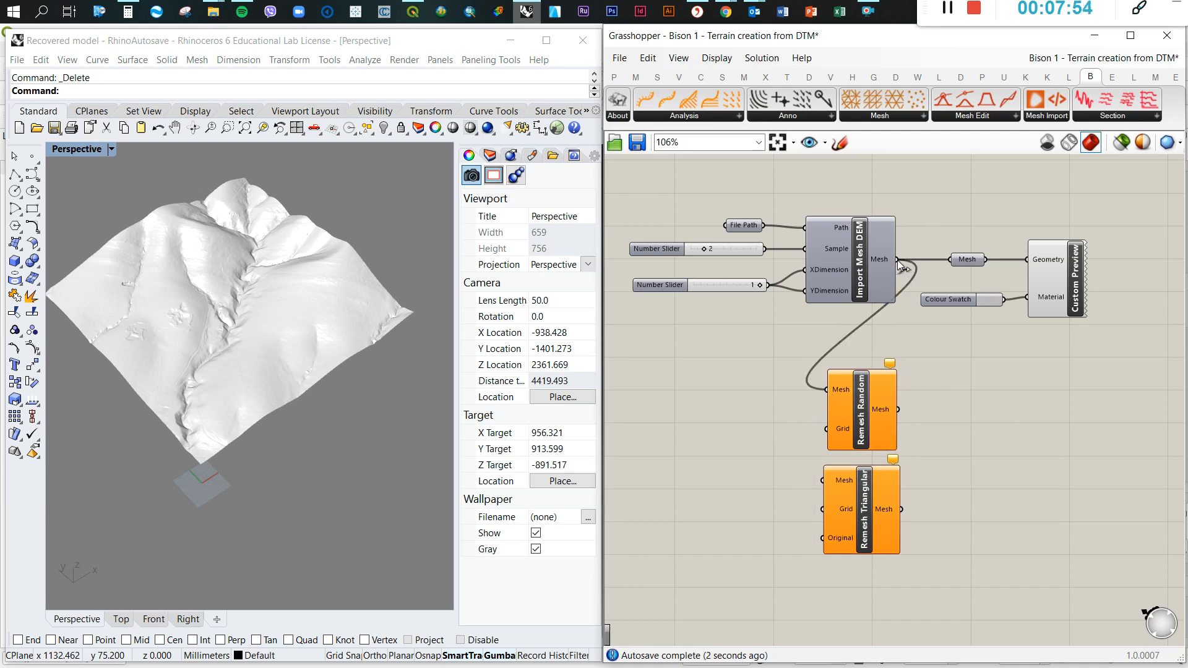
right_click(833, 387)
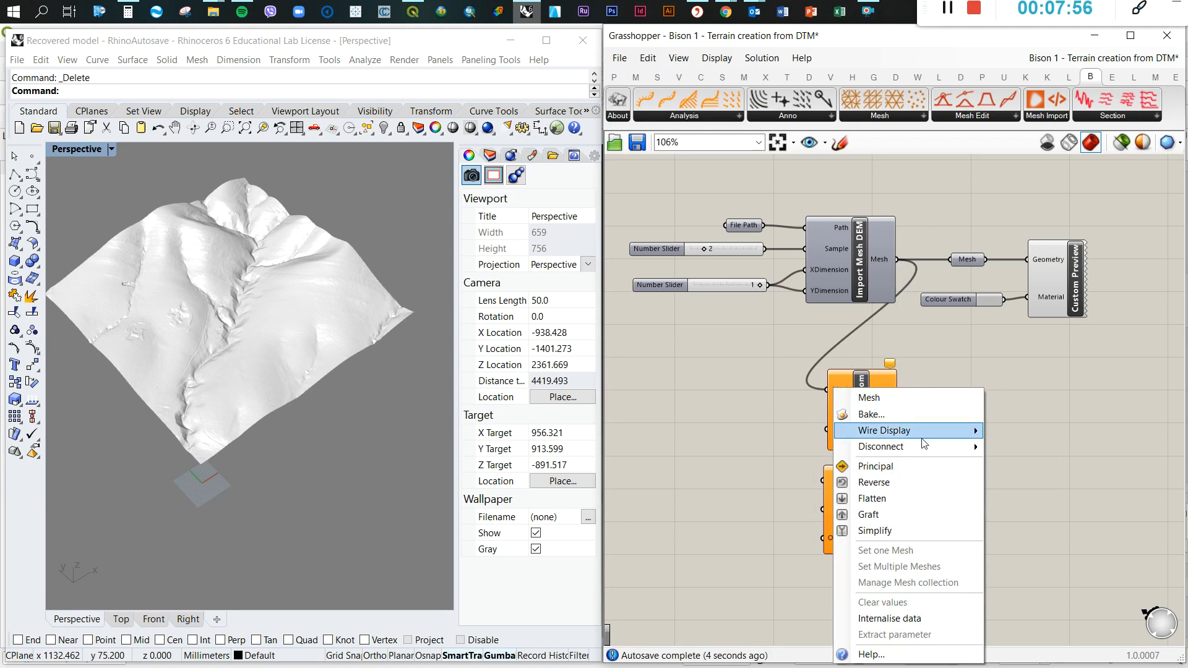
mouse_move(929, 429)
left_click(1023, 465)
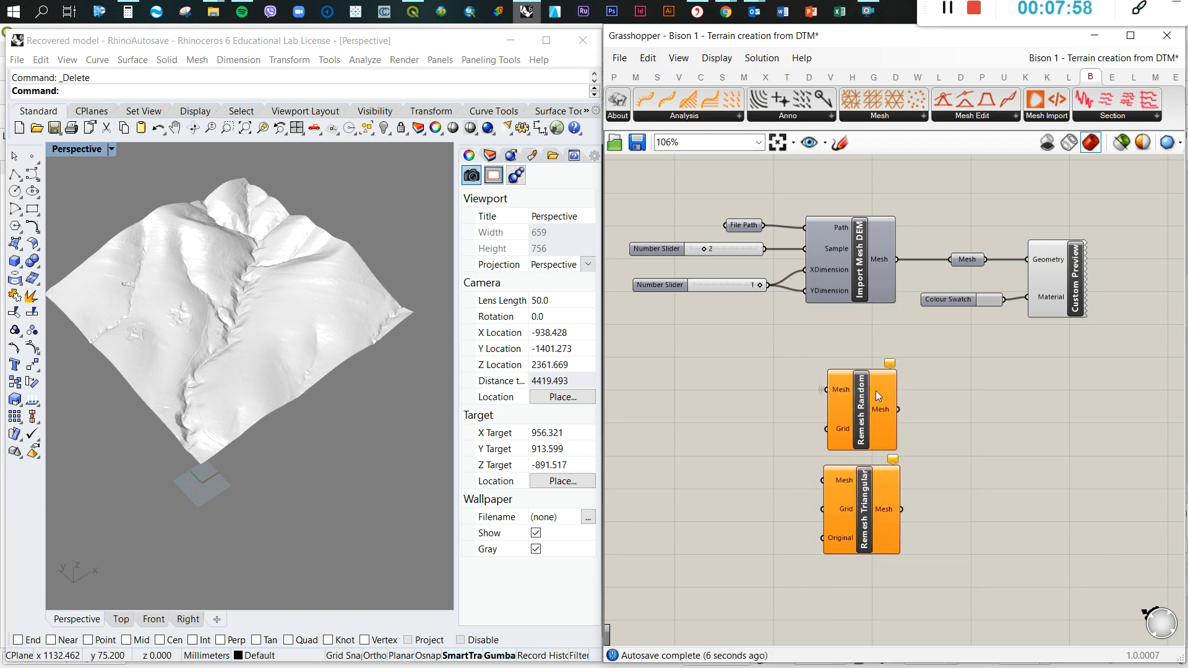
left_click_drag(899, 261, 823, 480)
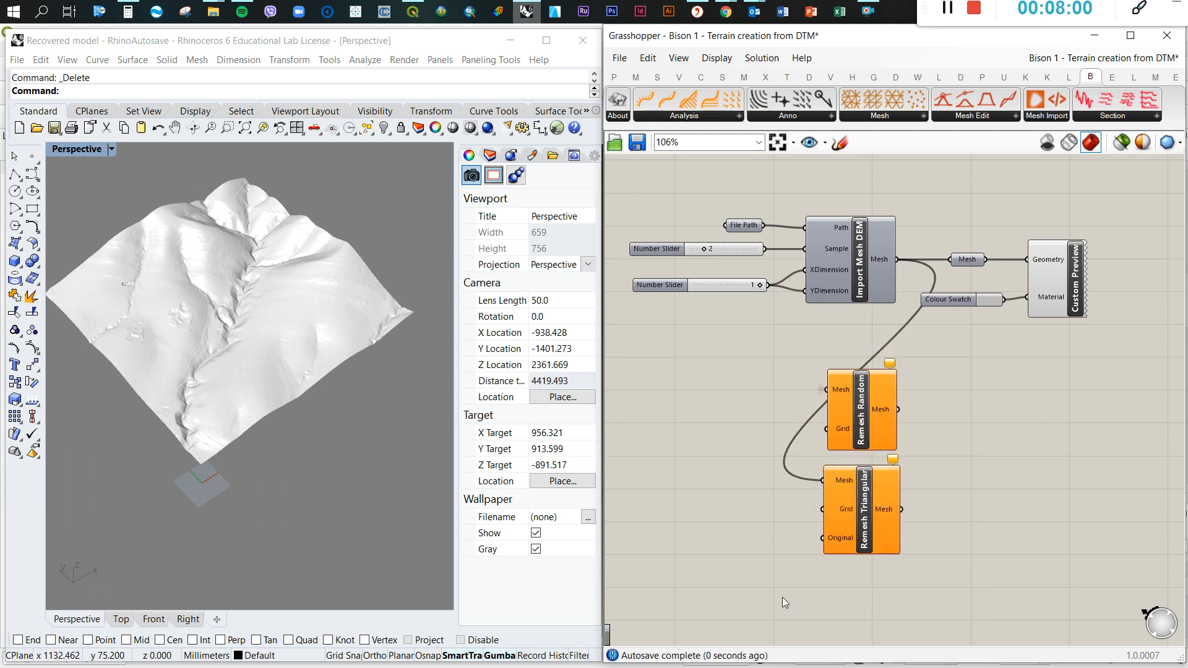
right_click(829, 482)
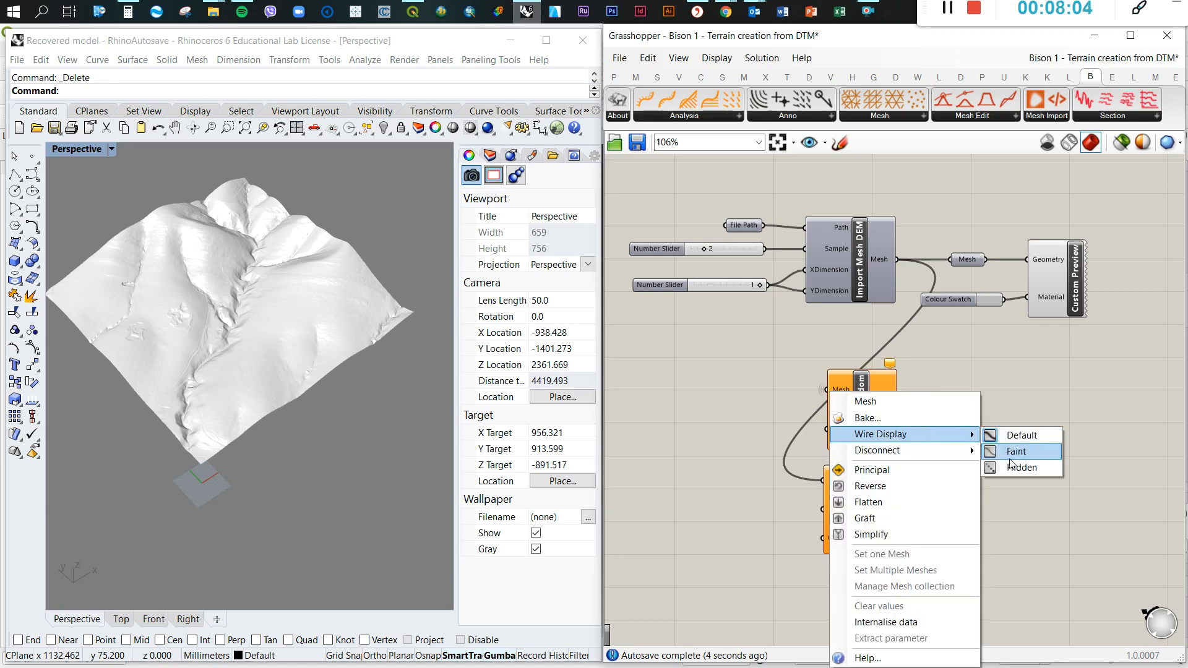
left_click(1026, 466)
Adjust the positions of Remesh Random and Remesh Triangular so they sit closely one above the other
left_click(867, 405)
mouse_move(867, 404)
left_mouse_down()
mouse_move(851, 400)
mouse_move(869, 402)
left_mouse_up()
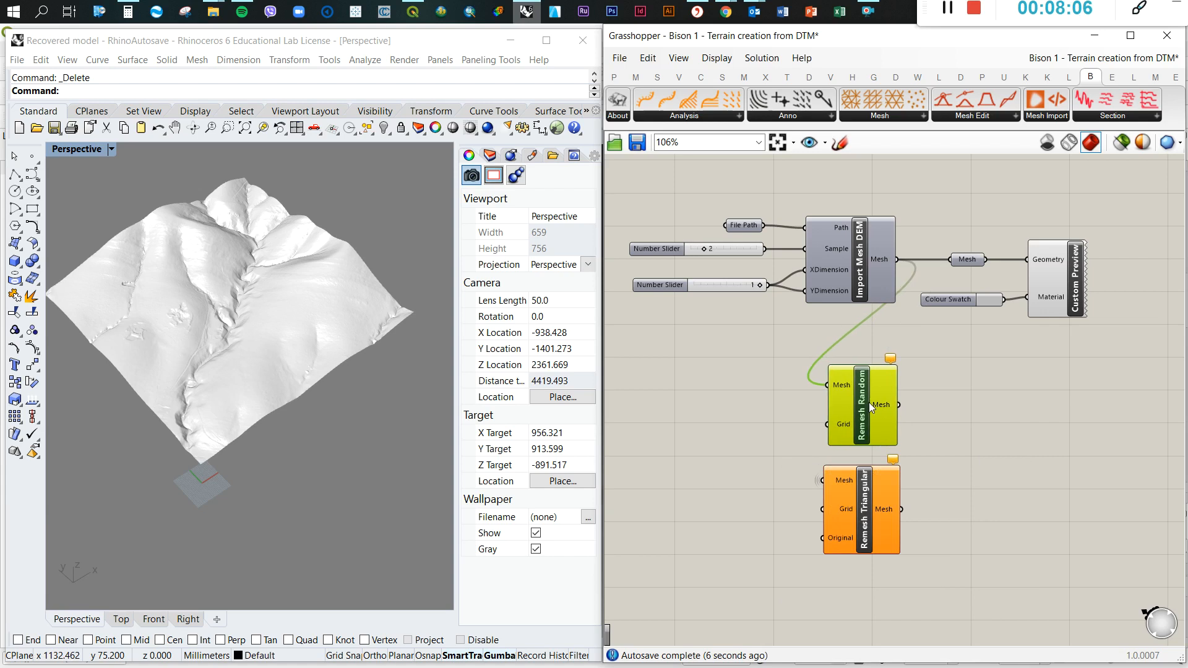
left_click(1015, 435)
left_click_drag(848, 524, 840, 490)
Add a number slider with value 30 and connect it to the Grid input of Remesh Random
scroll(839, 493, "up", 4)
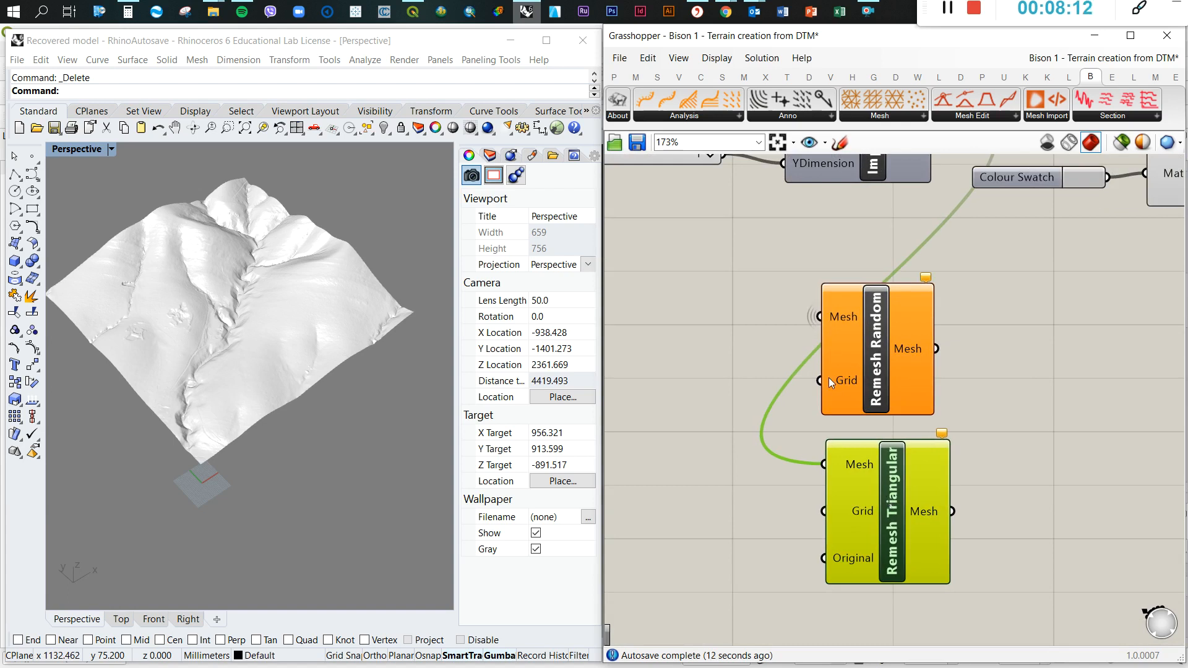
mouse_move(829, 378)
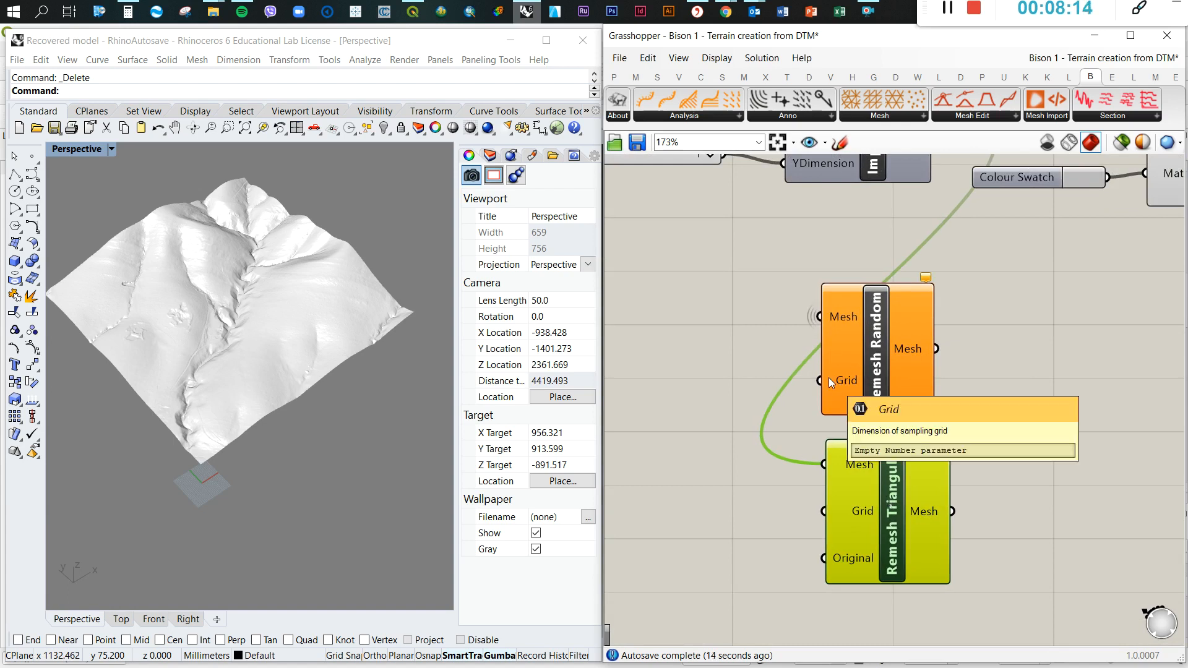
left_click(1014, 353)
scroll(1052, 403, "down", 2)
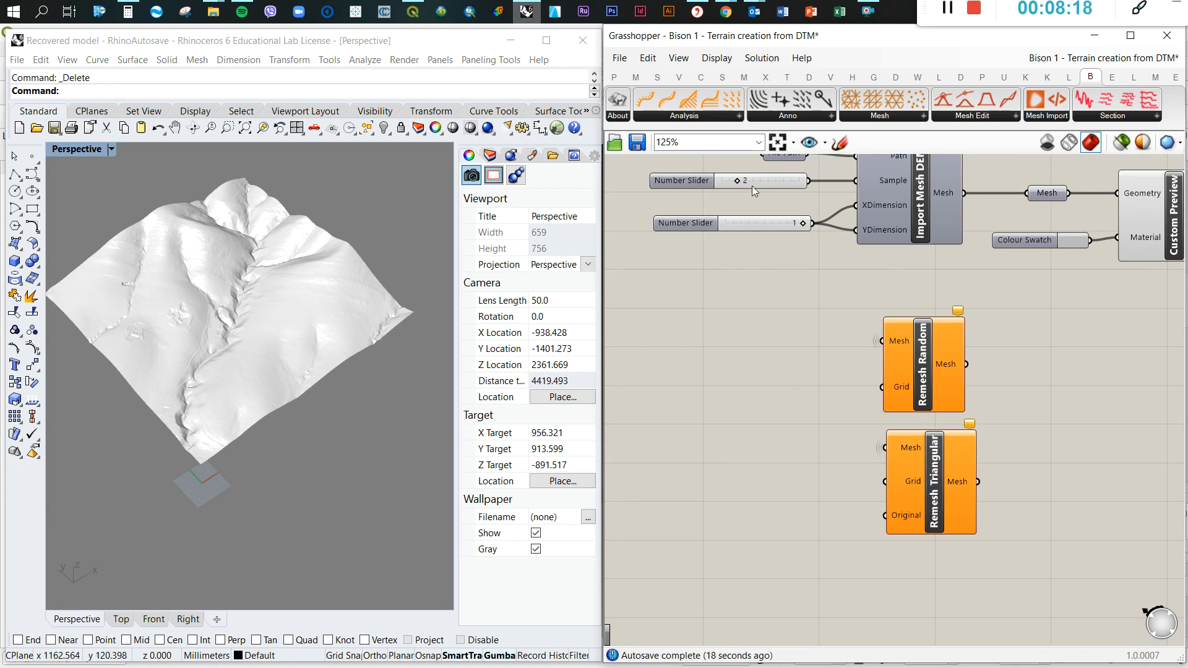
double_click(744, 381)
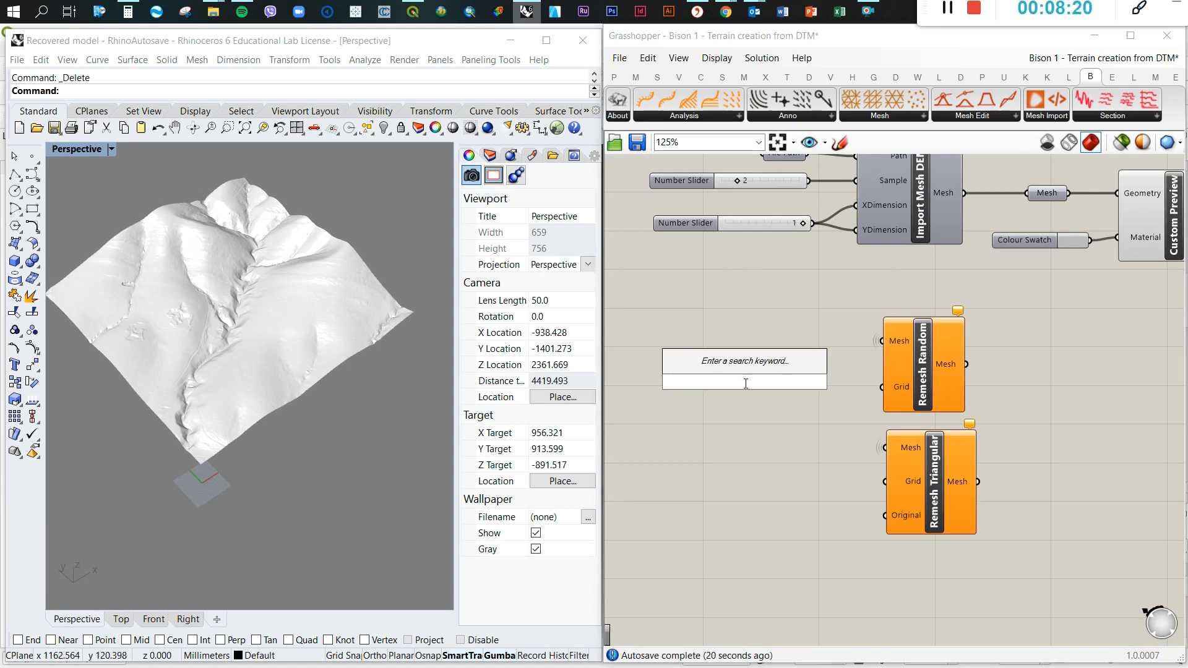
type("30")
key("Return")
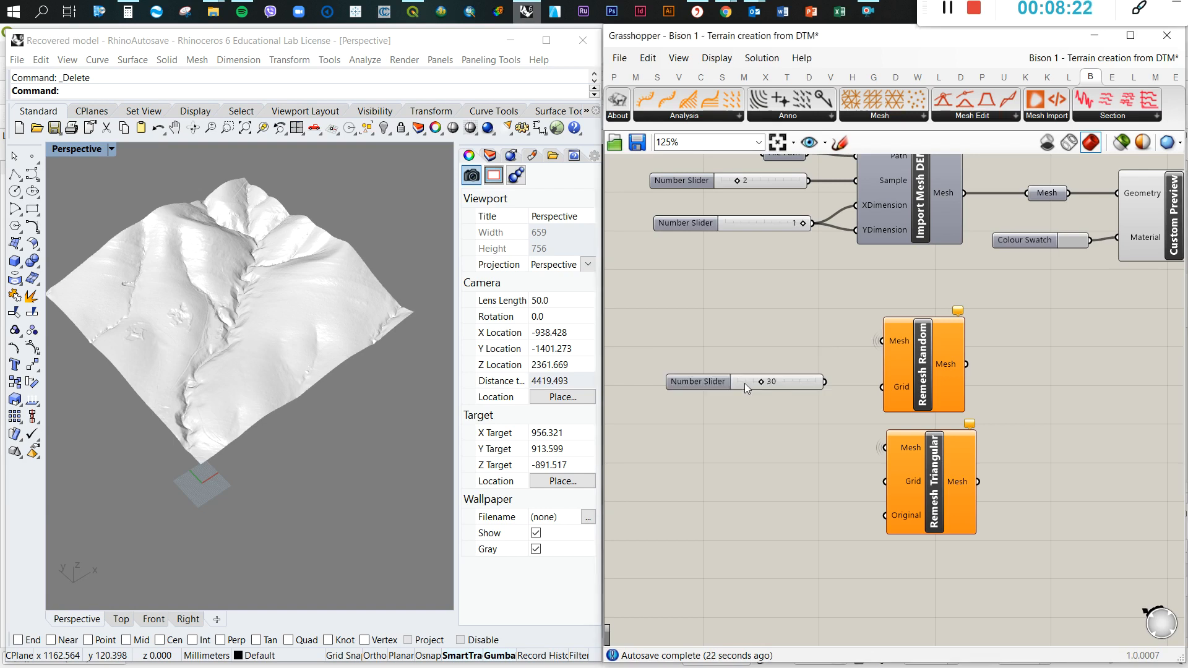
scroll(819, 387, "up", 2)
left_click(816, 387)
left_click_drag(842, 388, 893, 389)
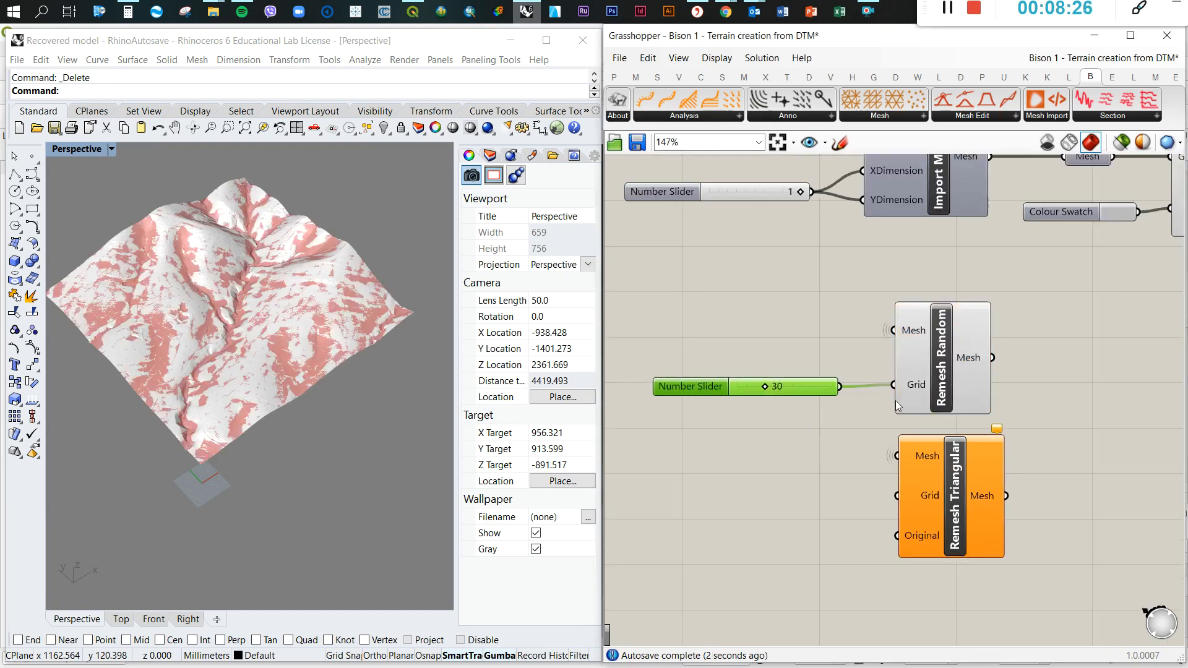
Move Custom Preview and its Colour Swatch beside Remesh Random, and connect Remesh Random's Mesh output to the Geometry input
scroll(774, 361, "down", 2)
middle_click(915, 353)
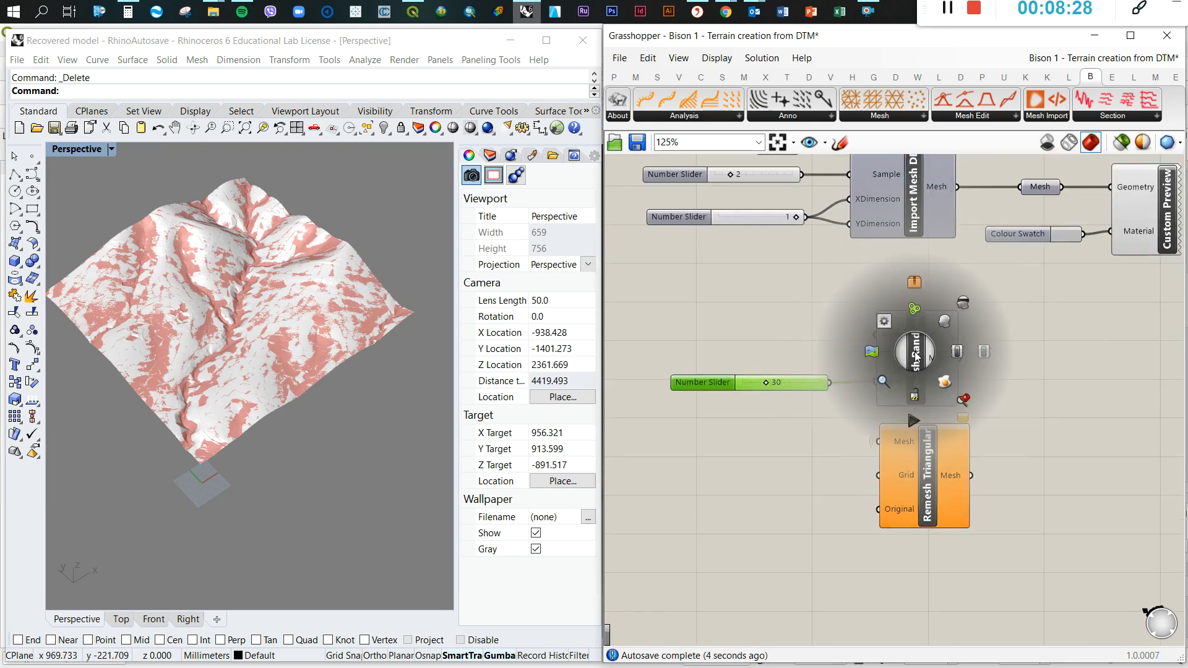
left_click(971, 307)
left_click(1030, 325)
scroll(774, 372, "down", 3)
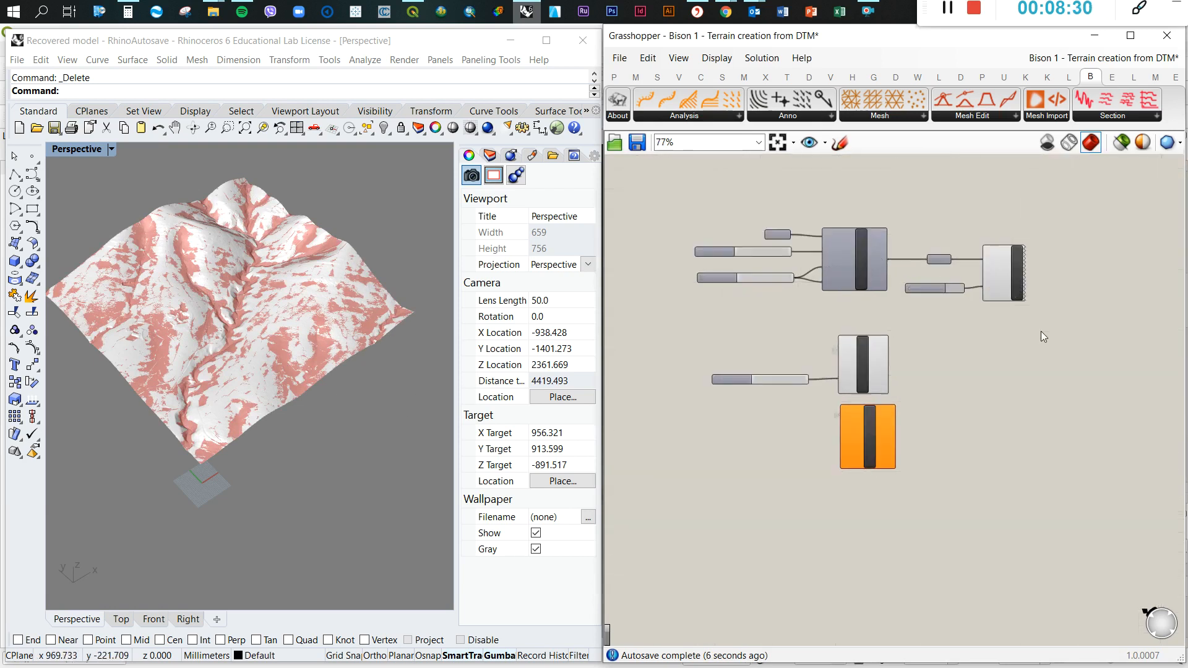
scroll(1044, 330, "up", 3)
left_click_drag(1049, 329, 904, 184)
left_click_drag(978, 225, 993, 404)
left_click(844, 303)
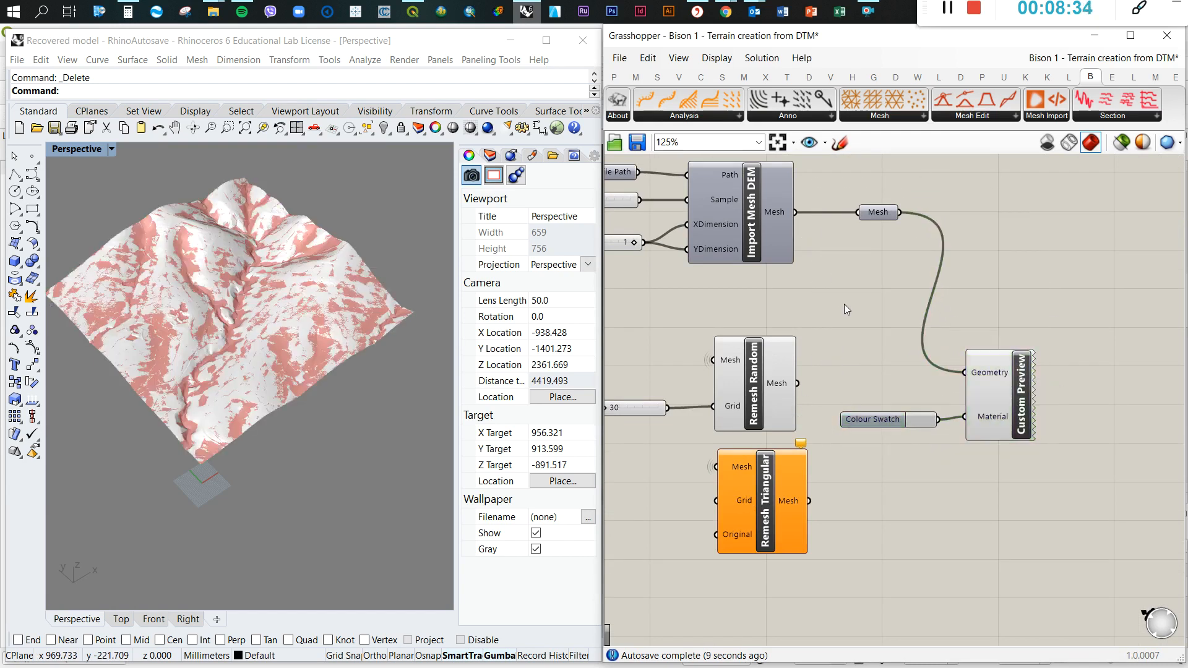
left_click_drag(796, 384, 964, 374)
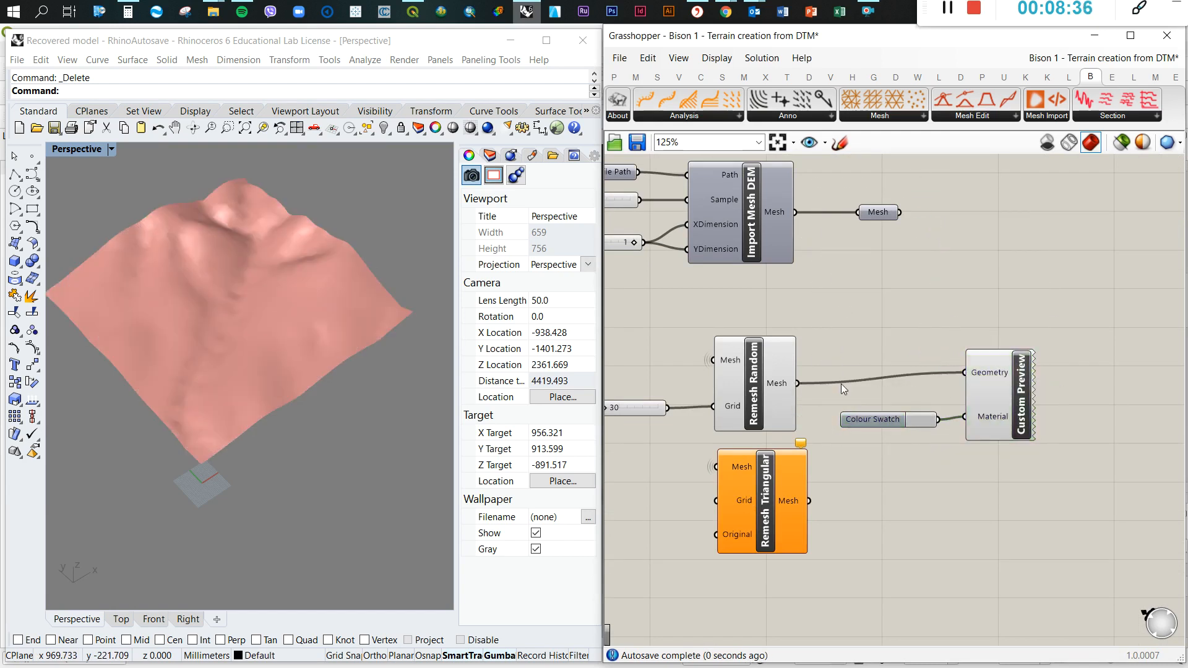
Examine the randomly remeshed terrain in the Perspective view from different distances and angles
scroll(969, 384, "down", 2)
scroll(298, 321, "down", 3)
scroll(295, 316, "up", 5)
scroll(280, 325, "down", 3)
right_click_drag(279, 325, 319, 348)
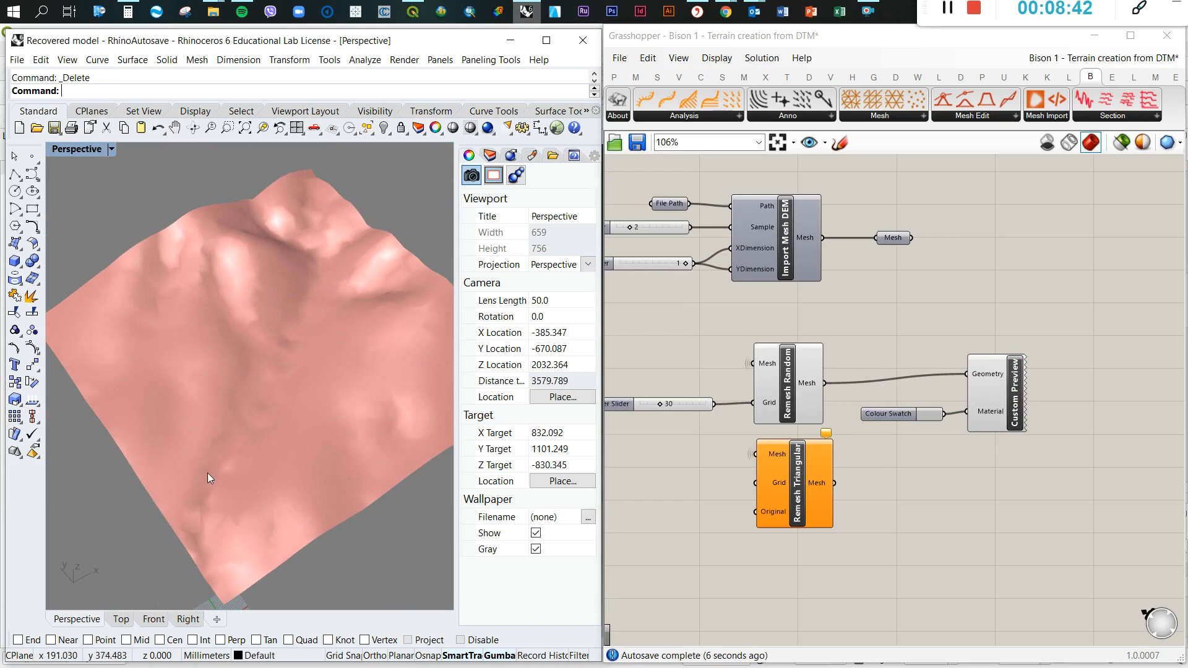
scroll(280, 380, "down", 3)
scroll(291, 382, "up", 2)
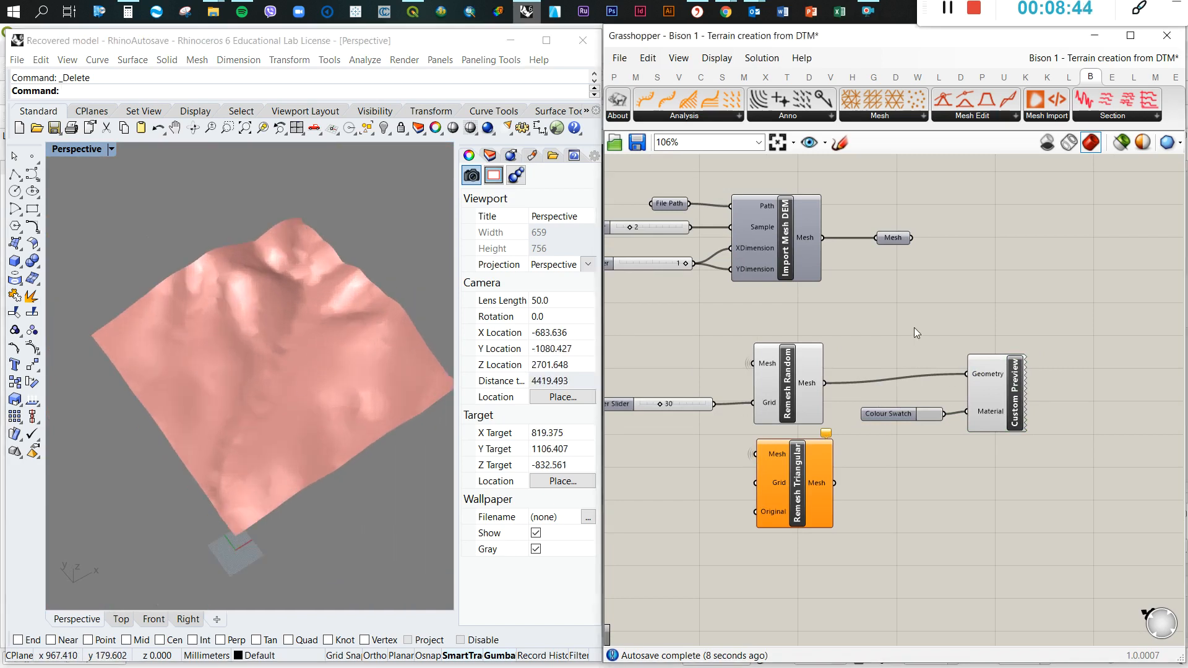
Bake the mesh from Remesh Random into the Rhino model
left_click(781, 382)
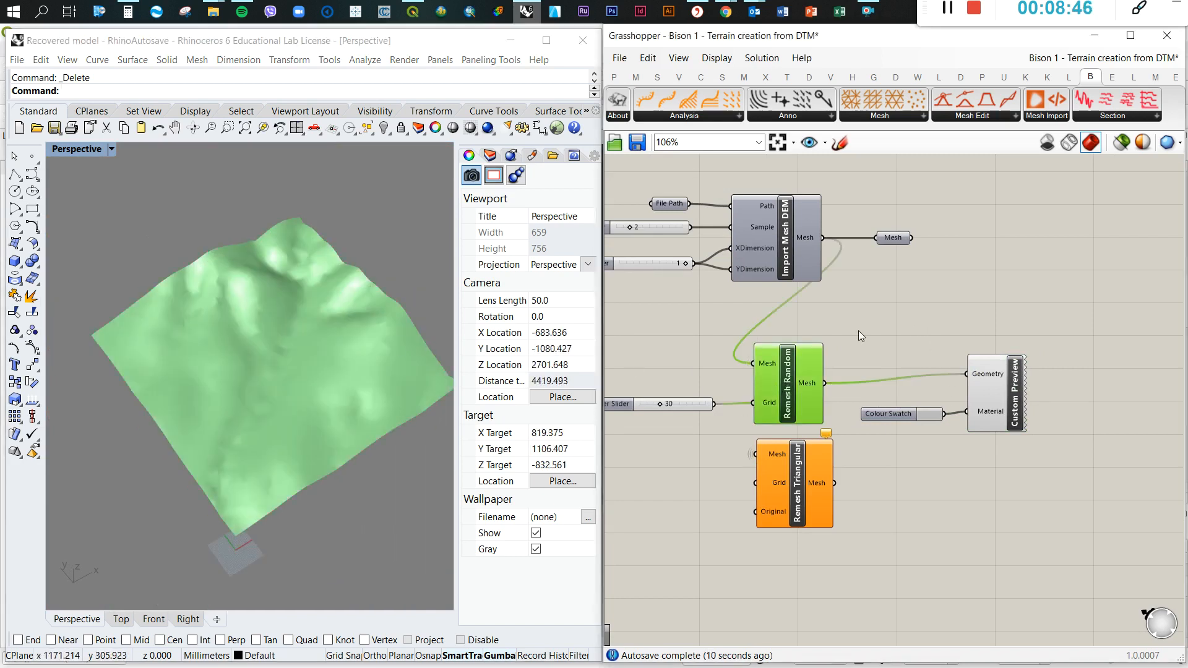
left_click(859, 330)
left_click(1015, 412)
left_click(834, 360)
left_click(810, 381)
middle_click(810, 382)
left_click(840, 412)
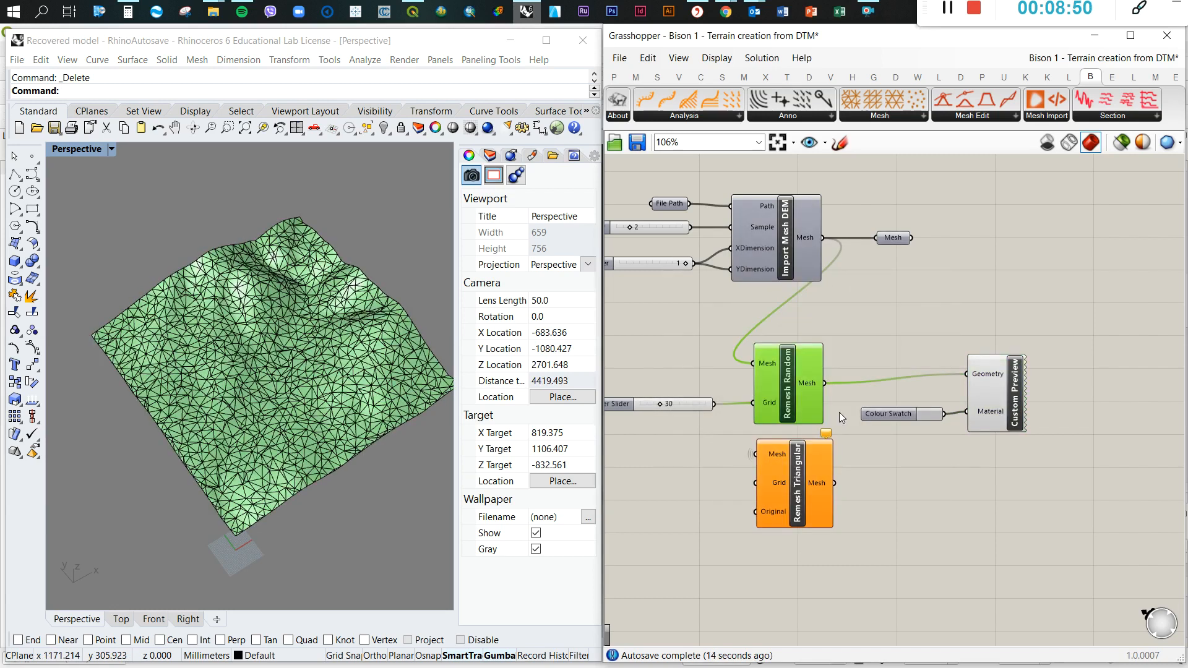
Move the baked random mesh away from the terrain preview, placing it behind the preview's far edge
scroll(265, 388, "up", 3)
scroll(265, 389, "down", 5)
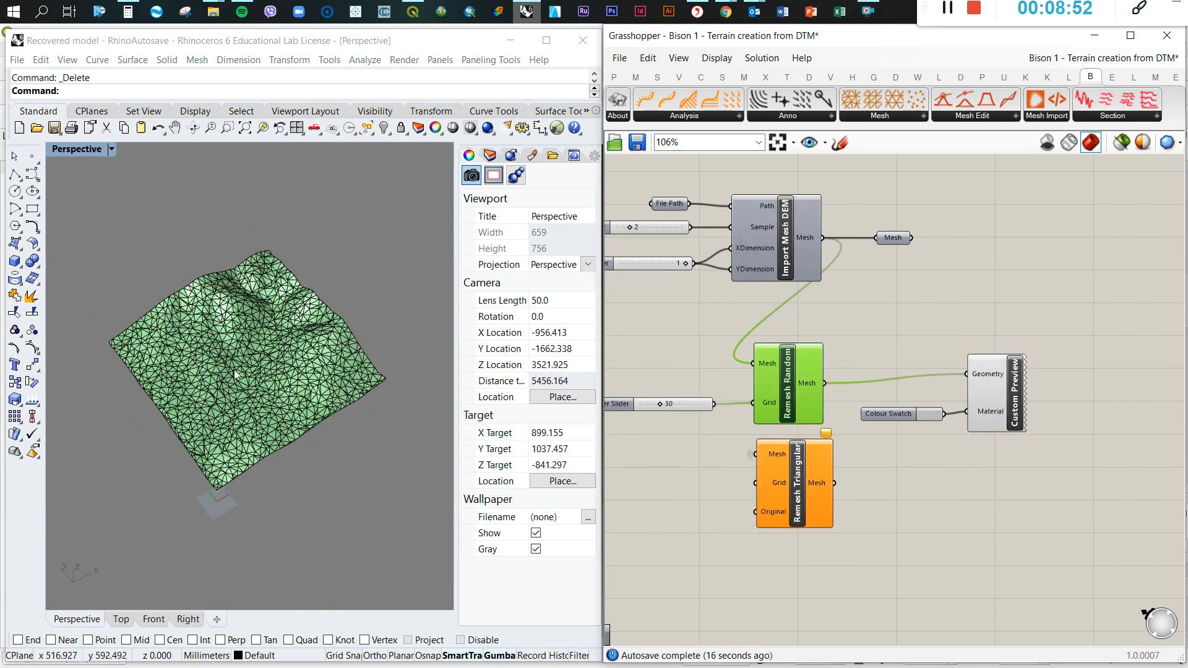
left_click(276, 359)
scroll(279, 359, "up", 5)
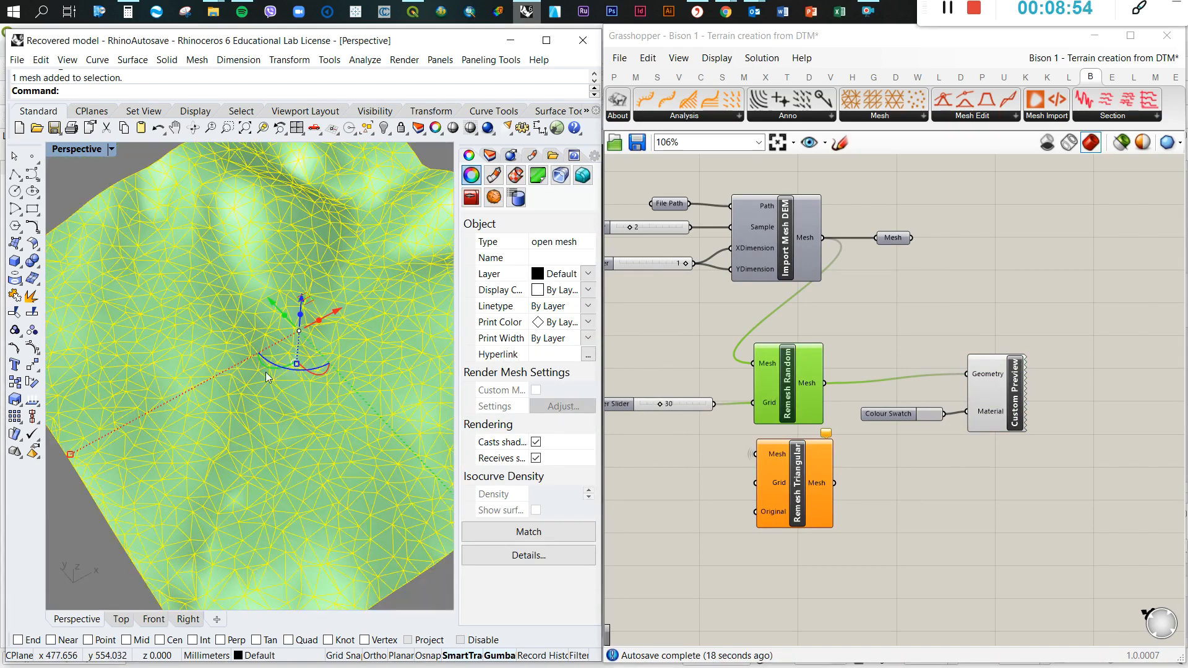
key("Escape")
scroll(284, 325, "down", 5)
left_click_drag(259, 342, 419, 242)
left_click(396, 403)
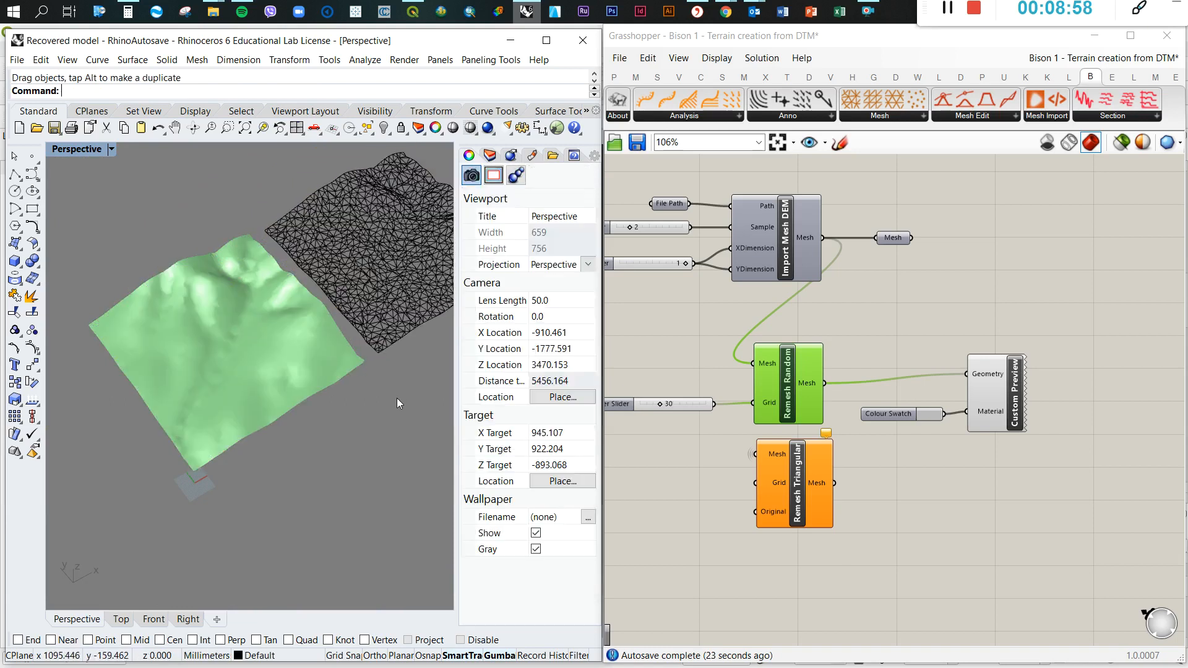
Duplicate the number slider of value 30 below the original and connect the copy to the Grid input of Remesh Triangular
left_click(900, 330)
scroll(1035, 357, "down", 2)
scroll(811, 417, "up", 2)
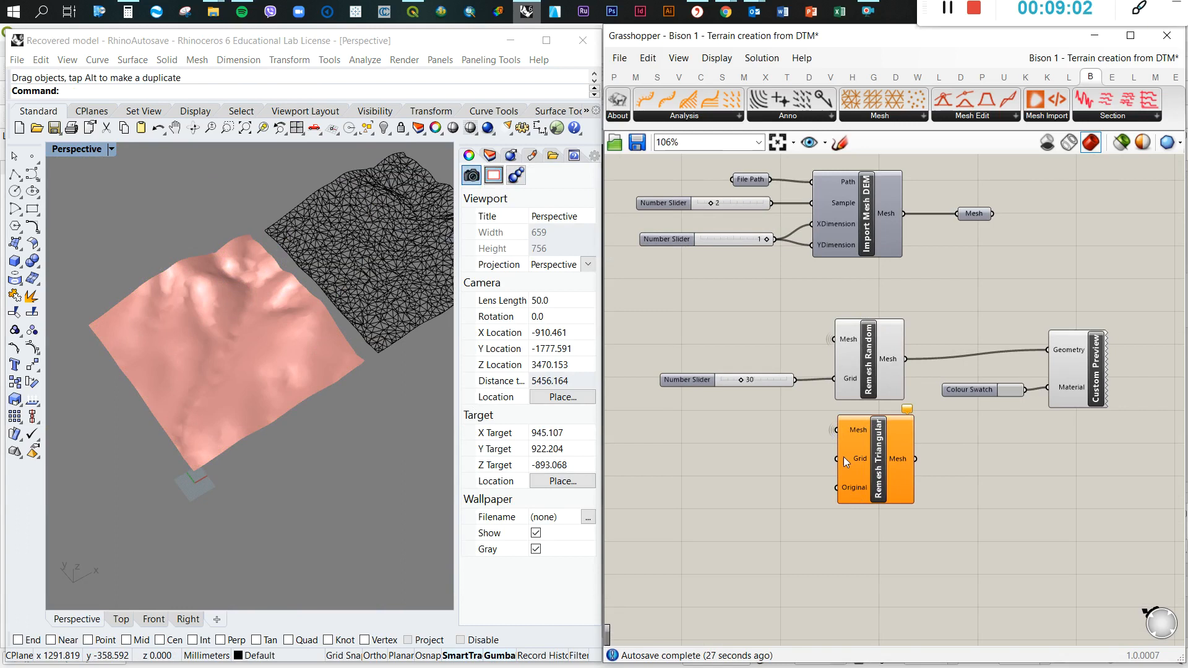
mouse_move(844, 457)
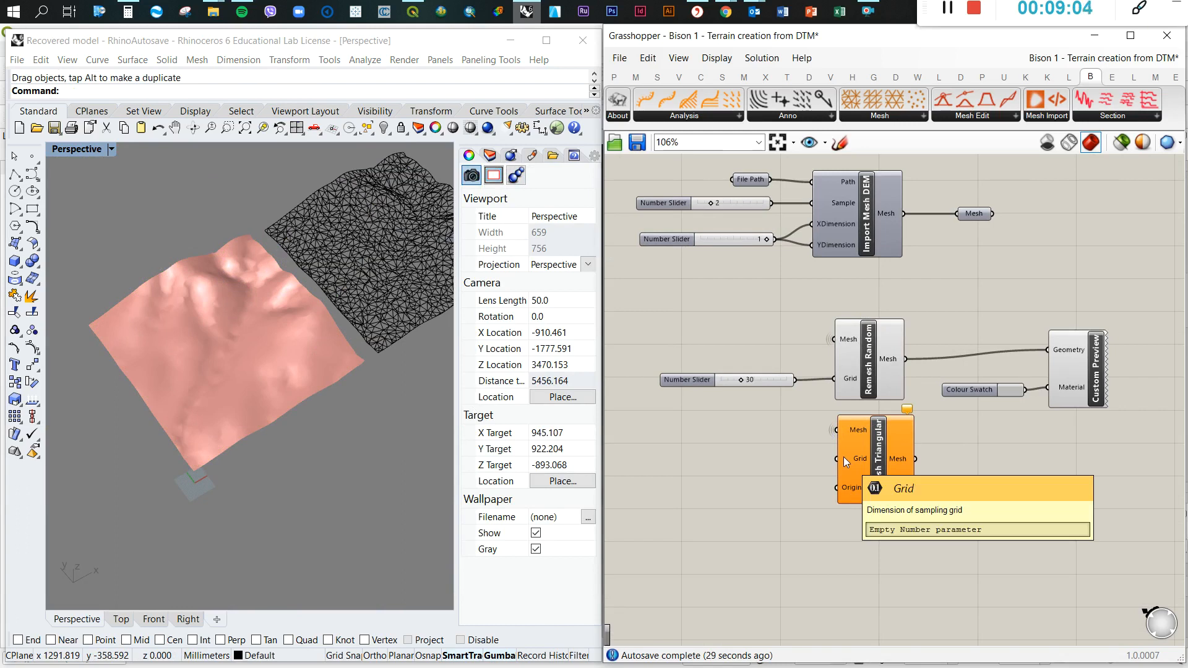
left_click_drag(766, 377, 765, 462, "alt")
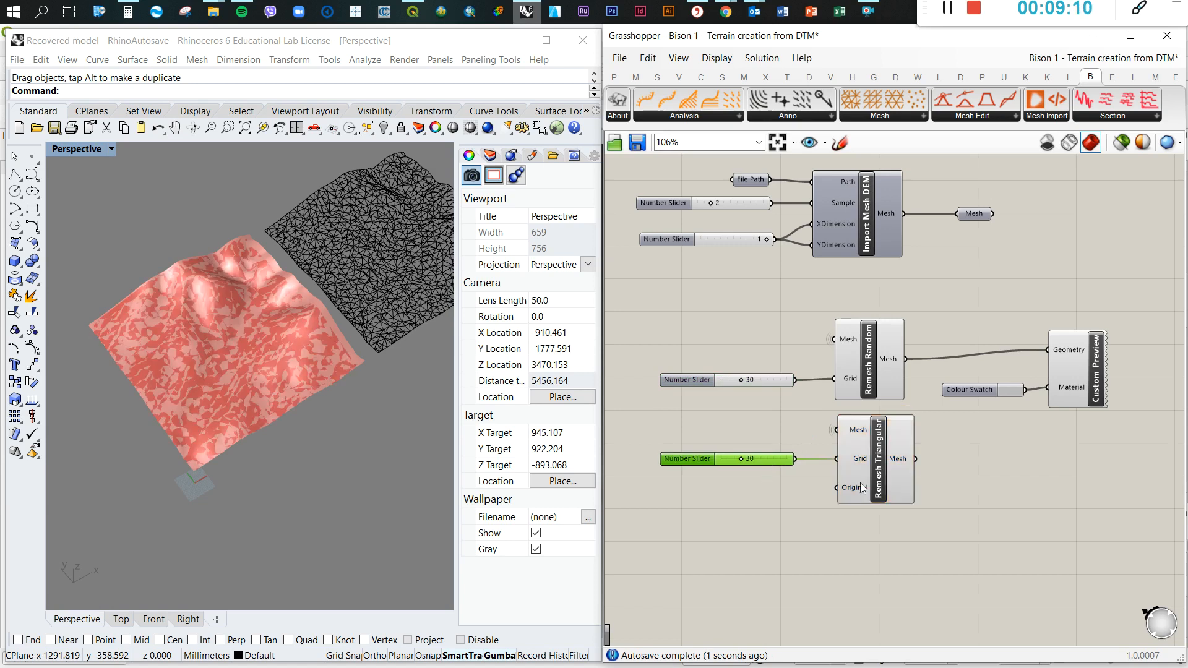
left_click(859, 525)
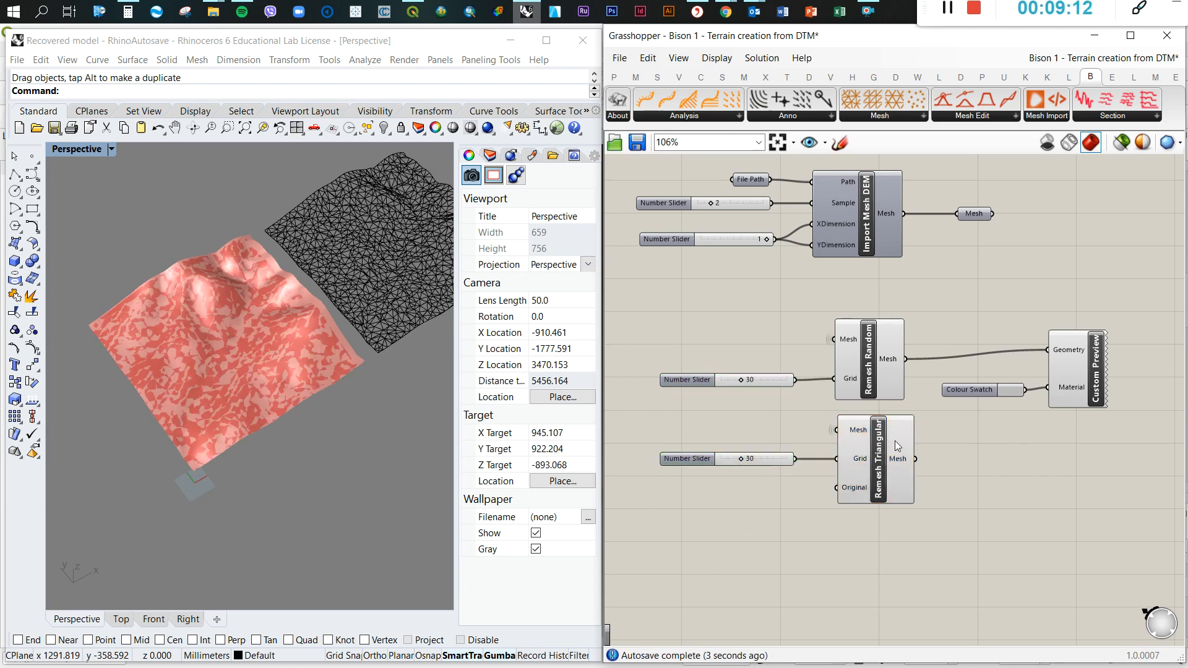
Move Custom Preview and its Colour Swatch beside Remesh Triangular, and connect Remesh Triangular's Mesh output to the Geometry input
left_click_drag(963, 301, 1122, 432)
left_click_drag(1086, 376, 1093, 496)
left_click_drag(1040, 462, 1053, 464)
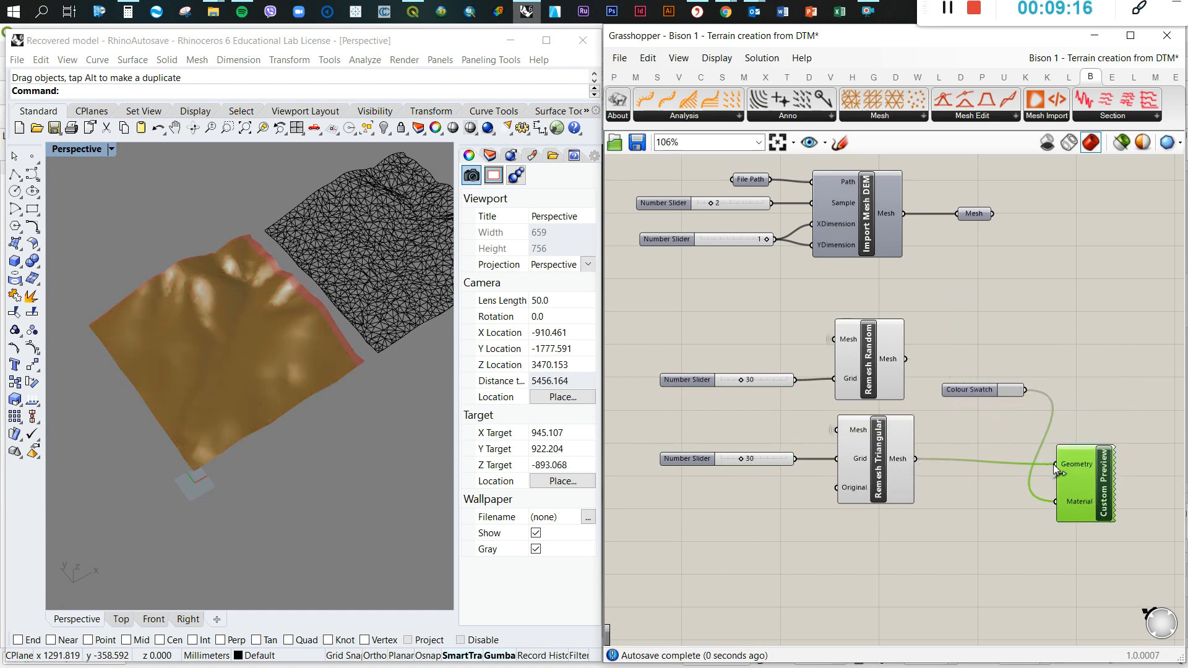
left_click_drag(981, 390, 986, 496)
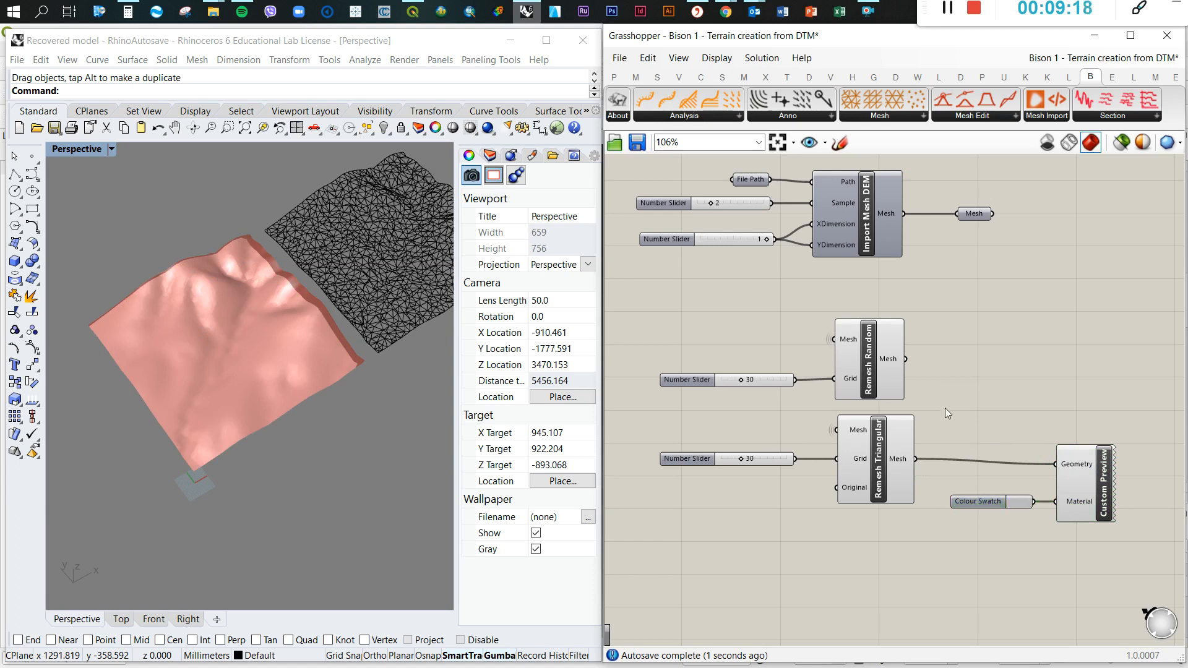
Turn off the default preview of Remesh Triangular and Remesh Random
middle_click(875, 433)
left_click(922, 396)
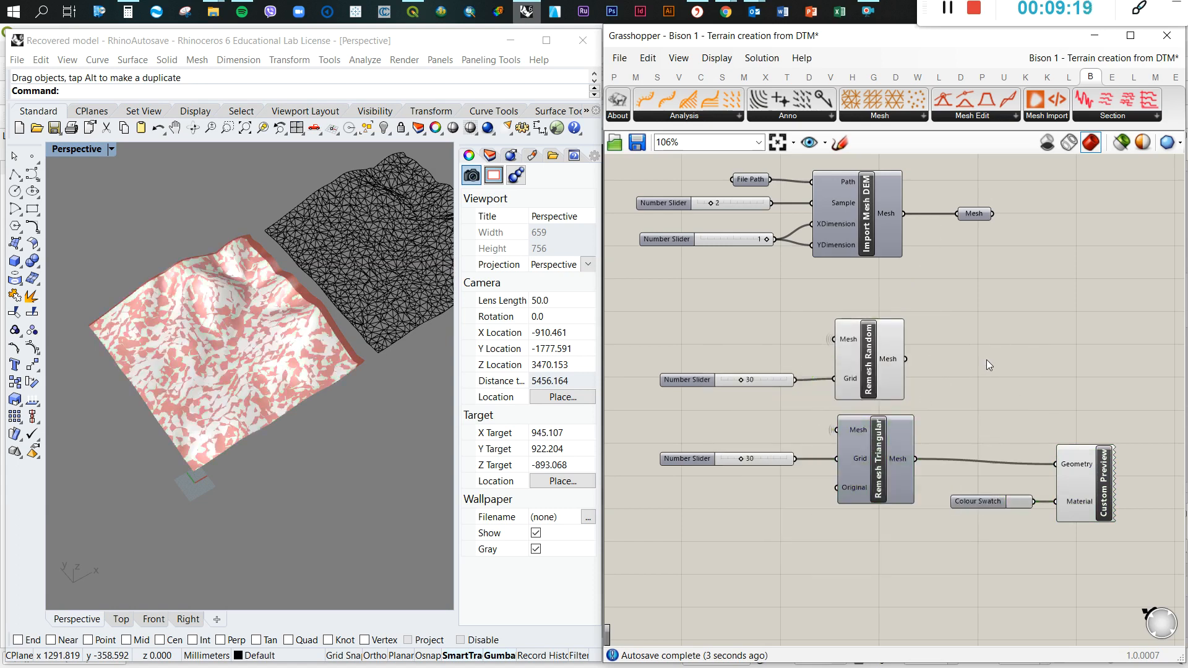
scroll(881, 360, "up", 1)
middle_click(881, 360)
left_click(931, 323)
left_click(1030, 310)
Examine the triangularly remeshed terrain in the Perspective view, both up close and as a whole
scroll(195, 365, "up", 8)
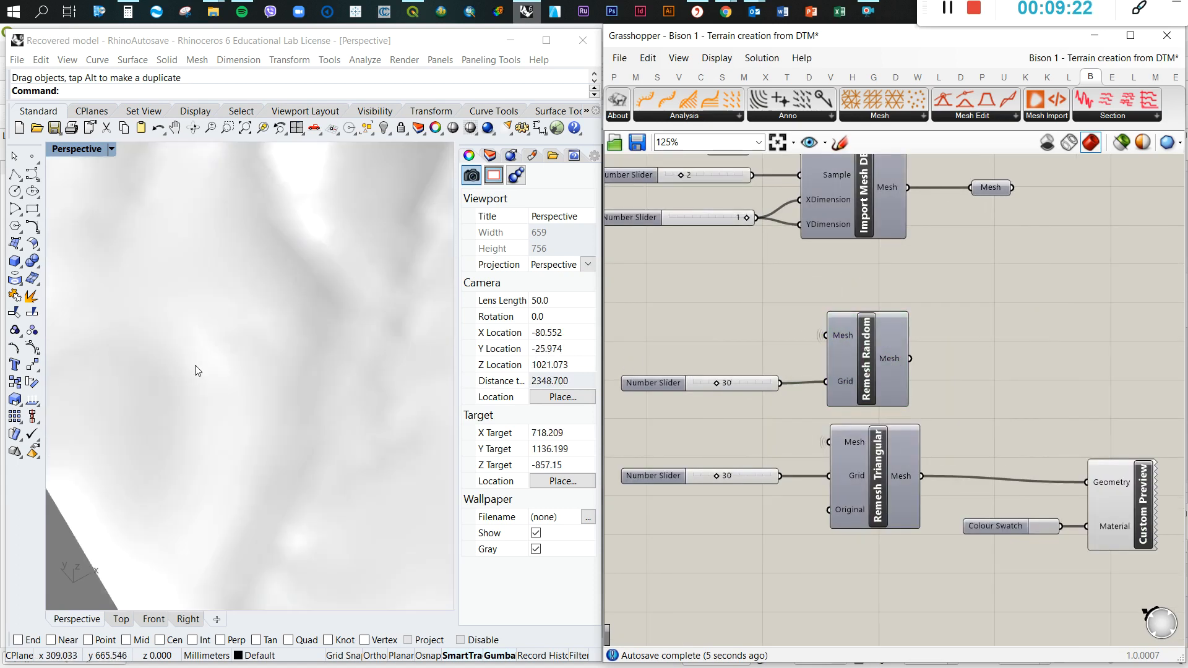
scroll(197, 370, "down", 8)
scroll(217, 314, "up", 6)
scroll(306, 325, "up", 2)
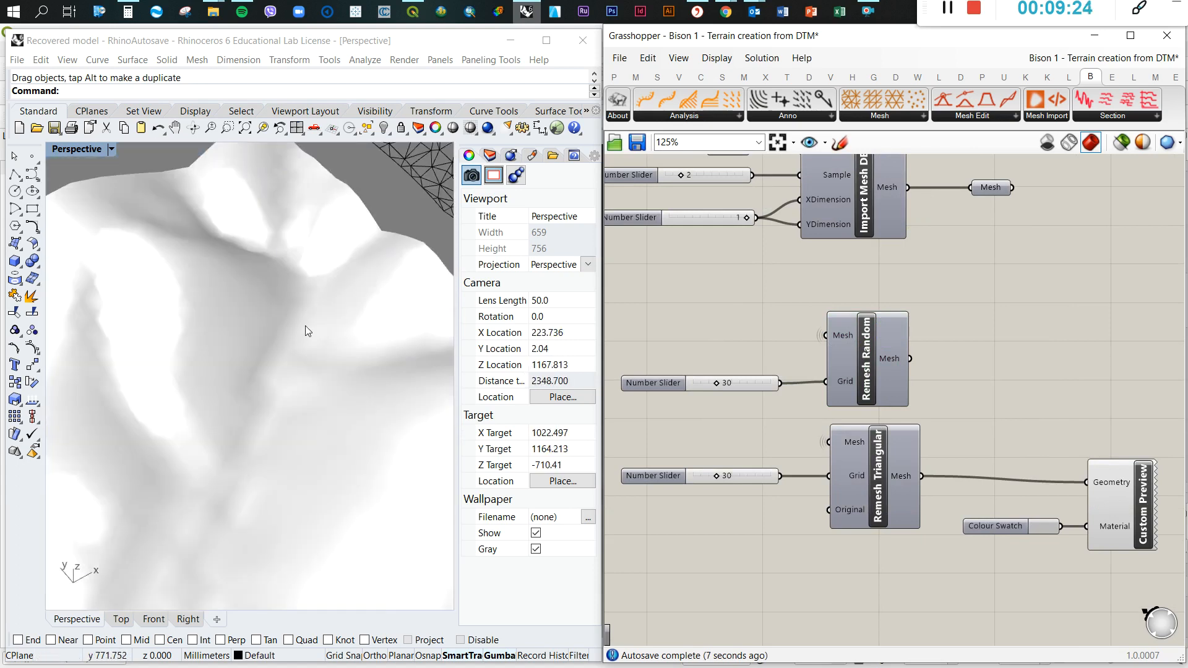
scroll(296, 314, "down", 8)
right_click_drag(296, 358, 291, 332)
scroll(280, 314, "up", 4)
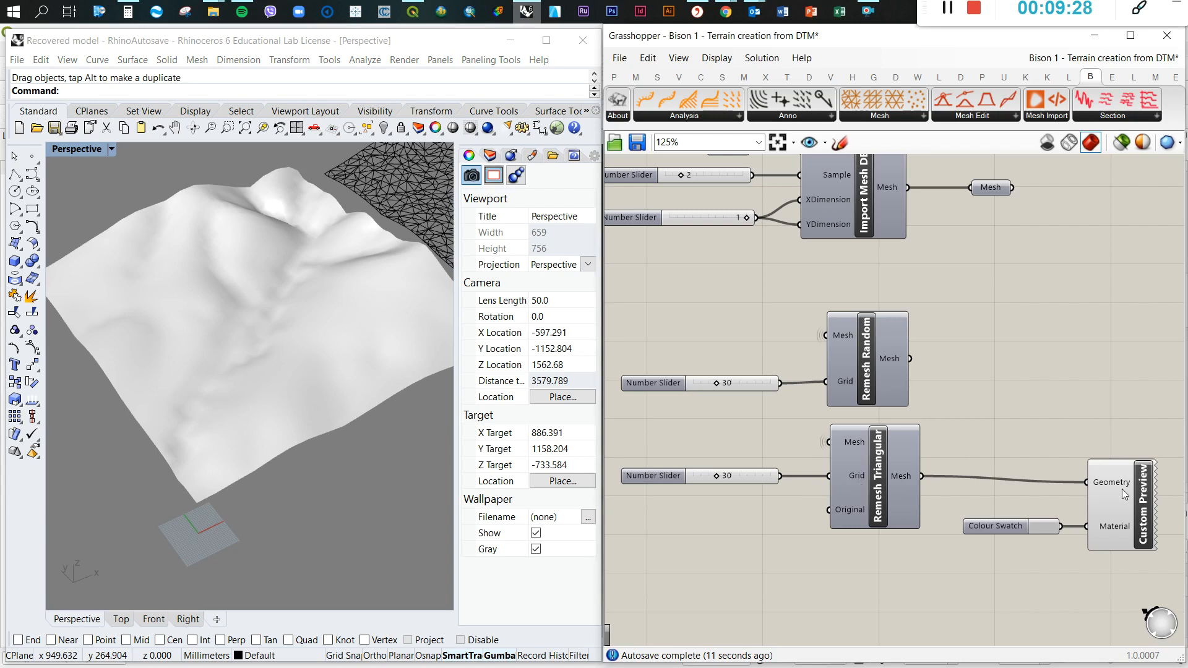
Bake the mesh from Remesh Triangular into the Rhino model
left_click(889, 478)
right_click(888, 478)
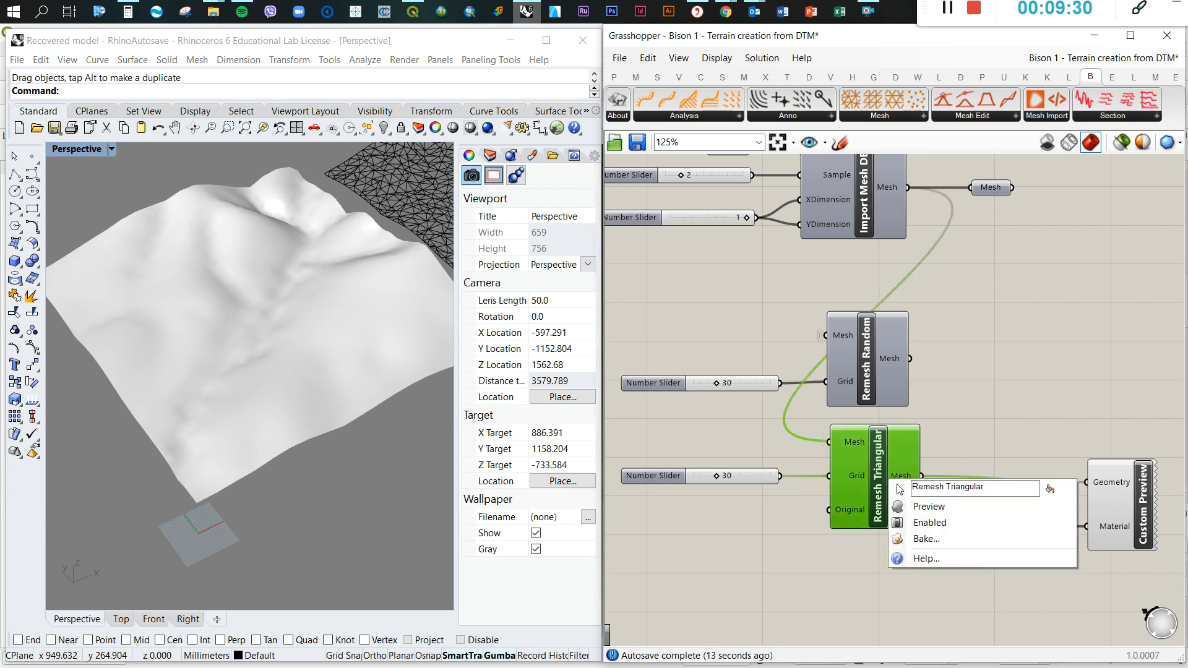
left_click(912, 544)
left_click(933, 653)
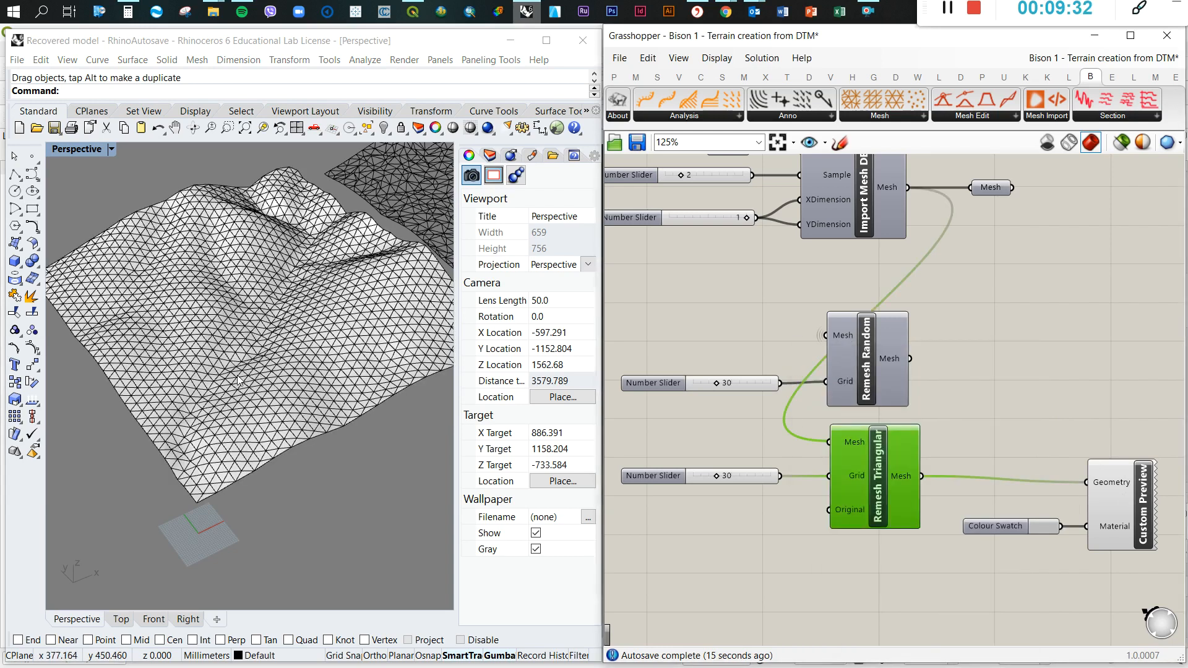
Move the baked triangular mesh off the terrain preview to a free spot beside it and the baked random mesh
scroll(237, 380, "down", 3)
scroll(270, 361, "up", 6)
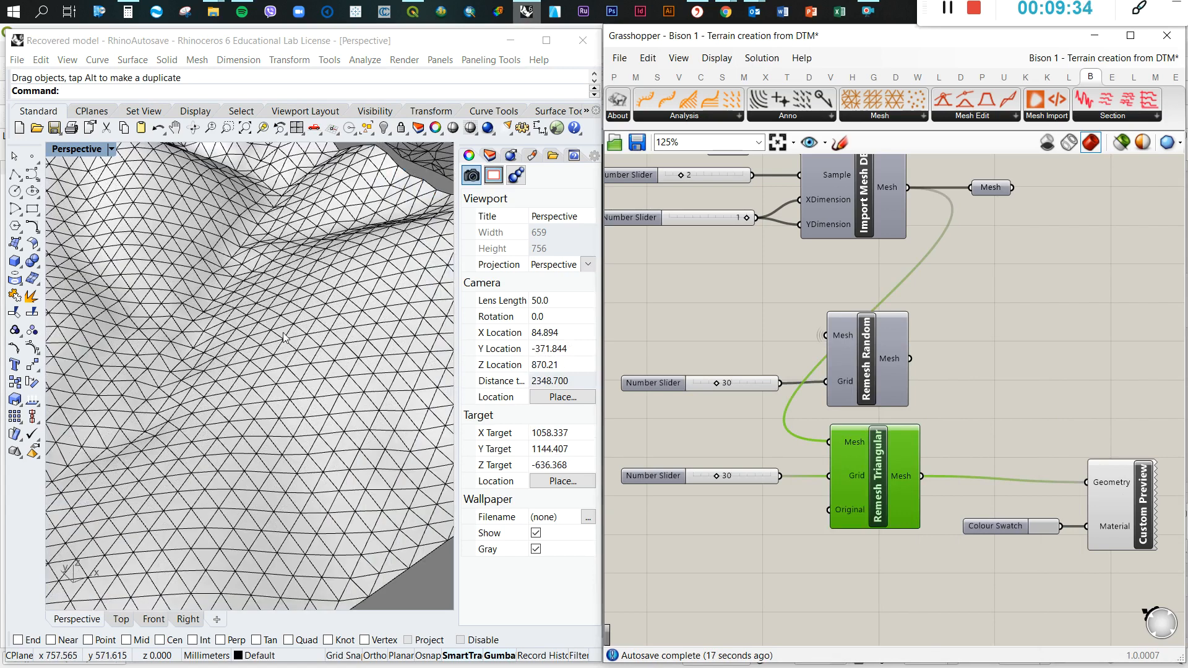
scroll(190, 382, "down", 4)
scroll(250, 349, "up", 4)
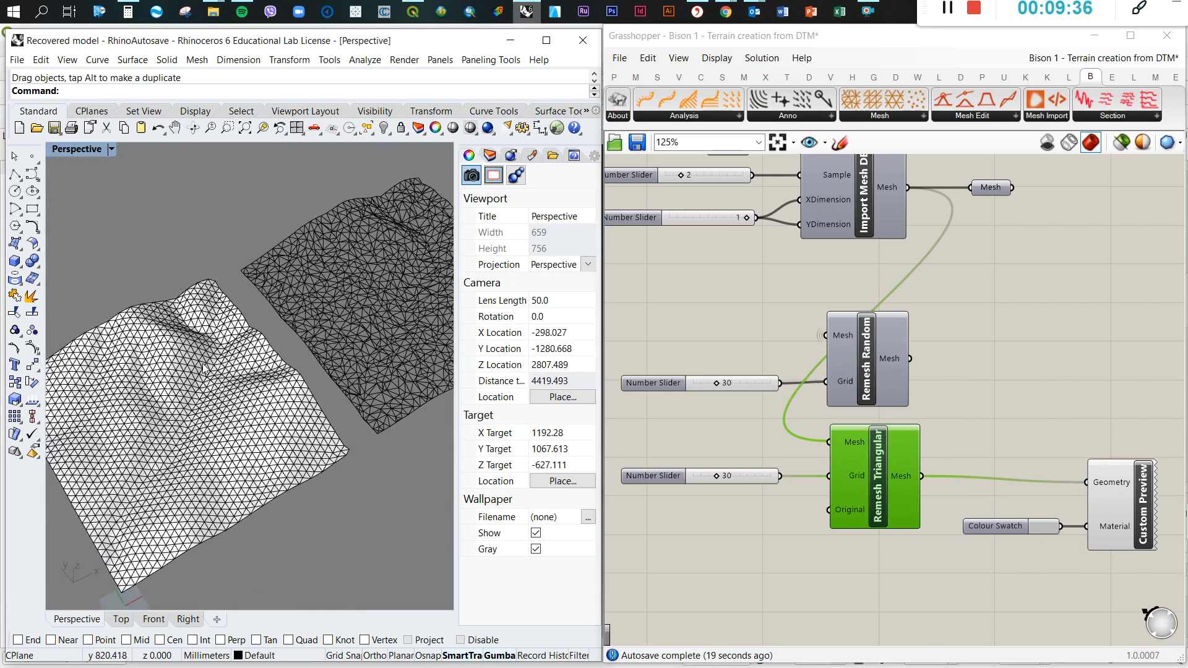
right_click_drag(132, 311, 186, 362)
scroll(260, 418, "down", 3)
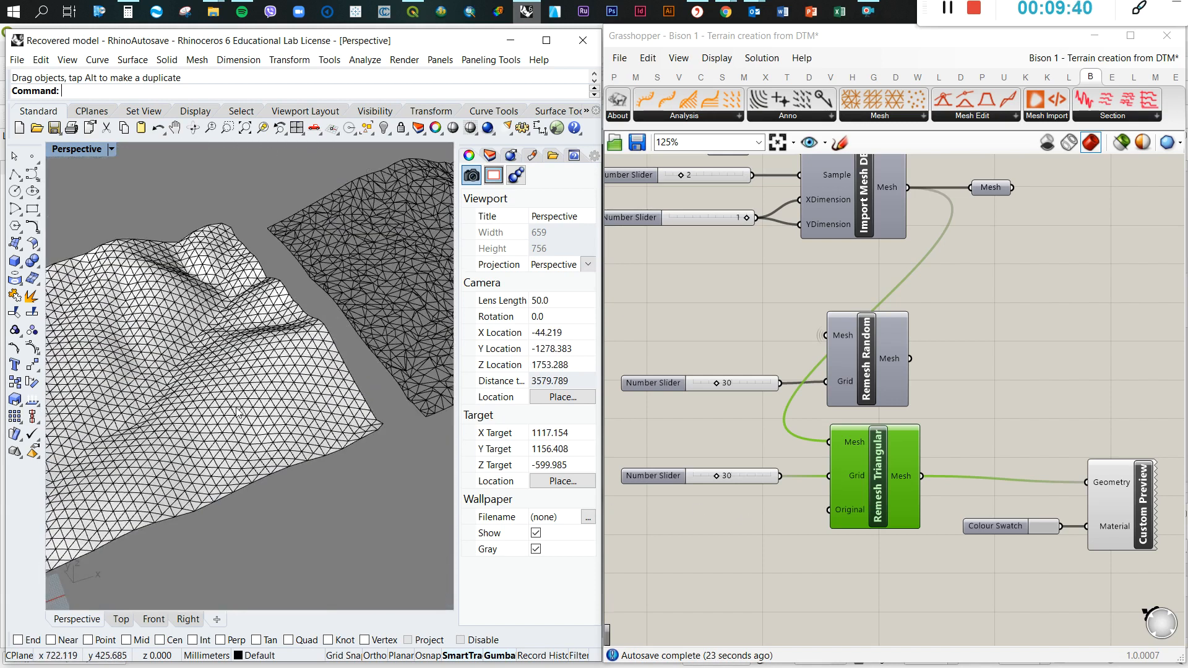
scroll(178, 405, "down", 6)
left_click(172, 407)
left_click_drag(172, 406, 363, 460)
key("Escape")
Compare the face patterns of the baked random and triangular meshes with the smooth terrain preview in the Perspective view
scroll(308, 417, "up", 12)
scroll(318, 411, "down", 8)
scroll(251, 320, "up", 12)
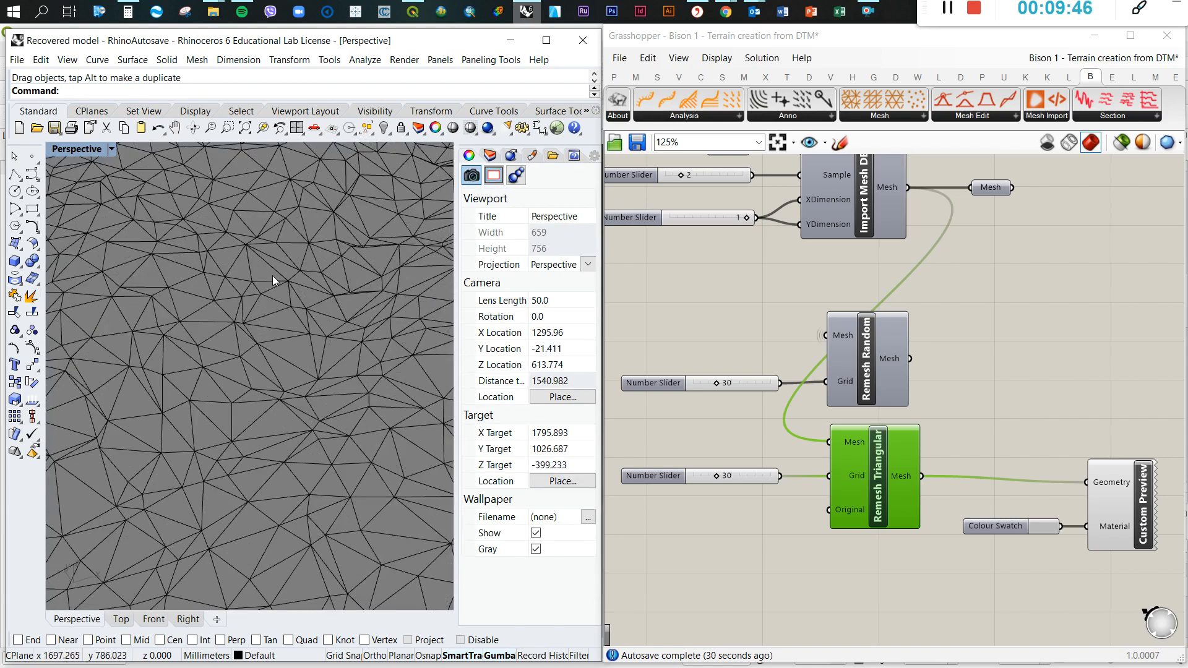
scroll(259, 296, "up", 6)
scroll(285, 313, "down", 4)
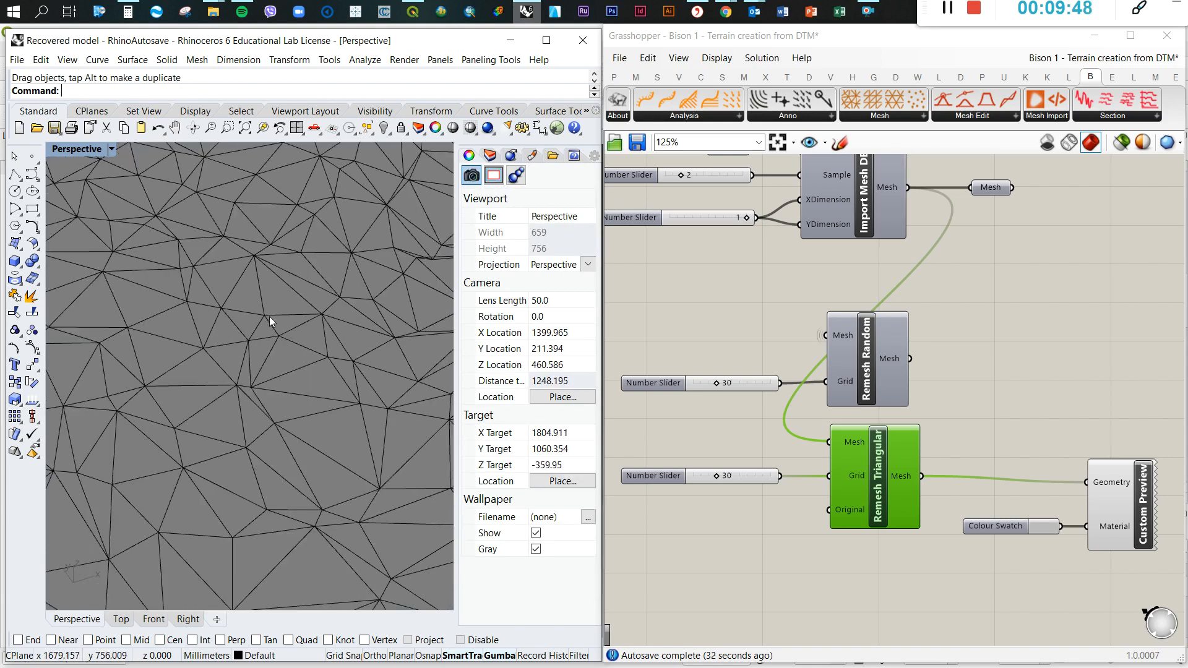
scroll(238, 334, "down", 3)
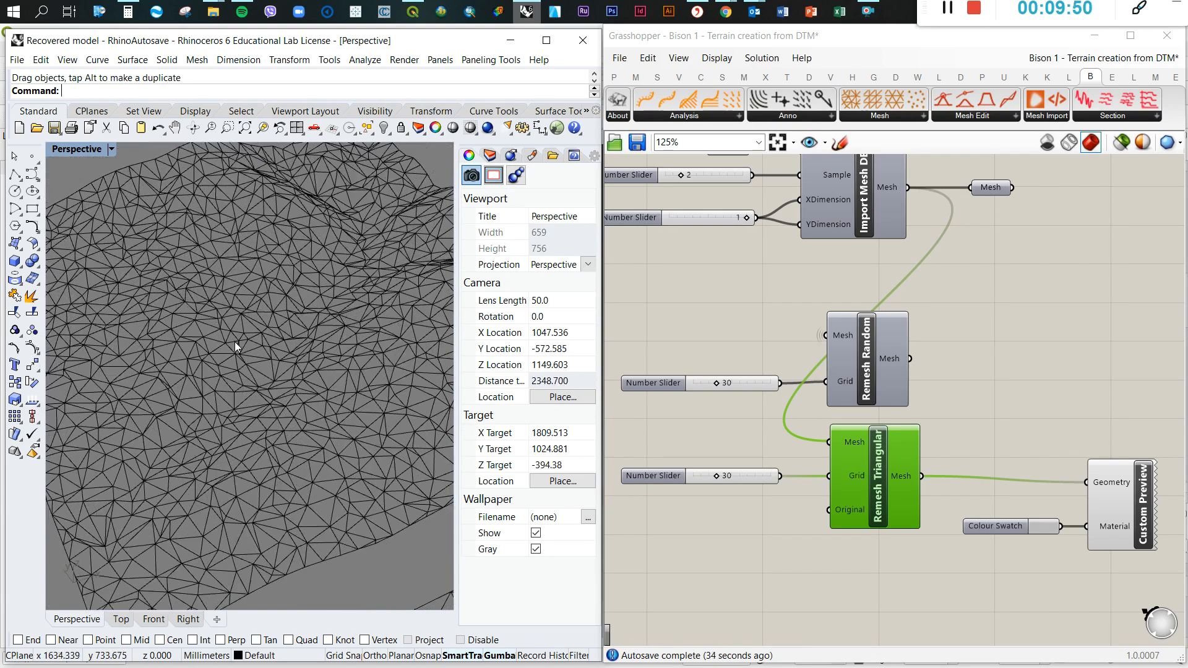
scroll(241, 347, "down", 5)
scroll(248, 339, "down", 8)
right_click_drag(274, 370, 325, 362)
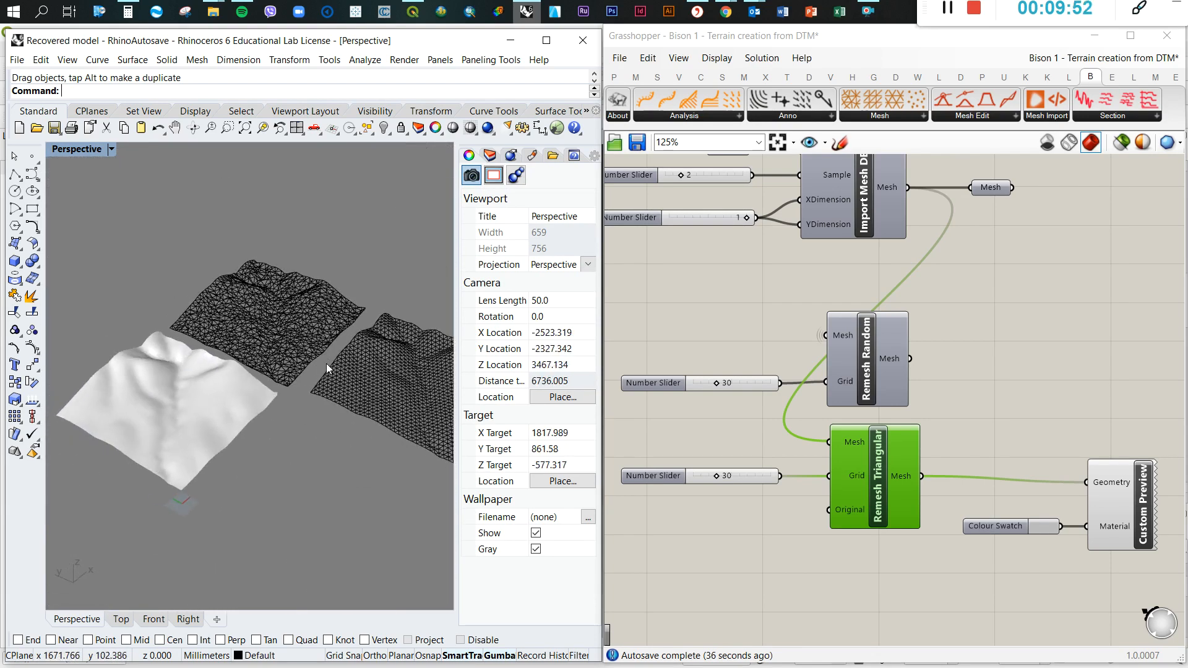
scroll(325, 359, "up", 6)
scroll(216, 292, "up", 4)
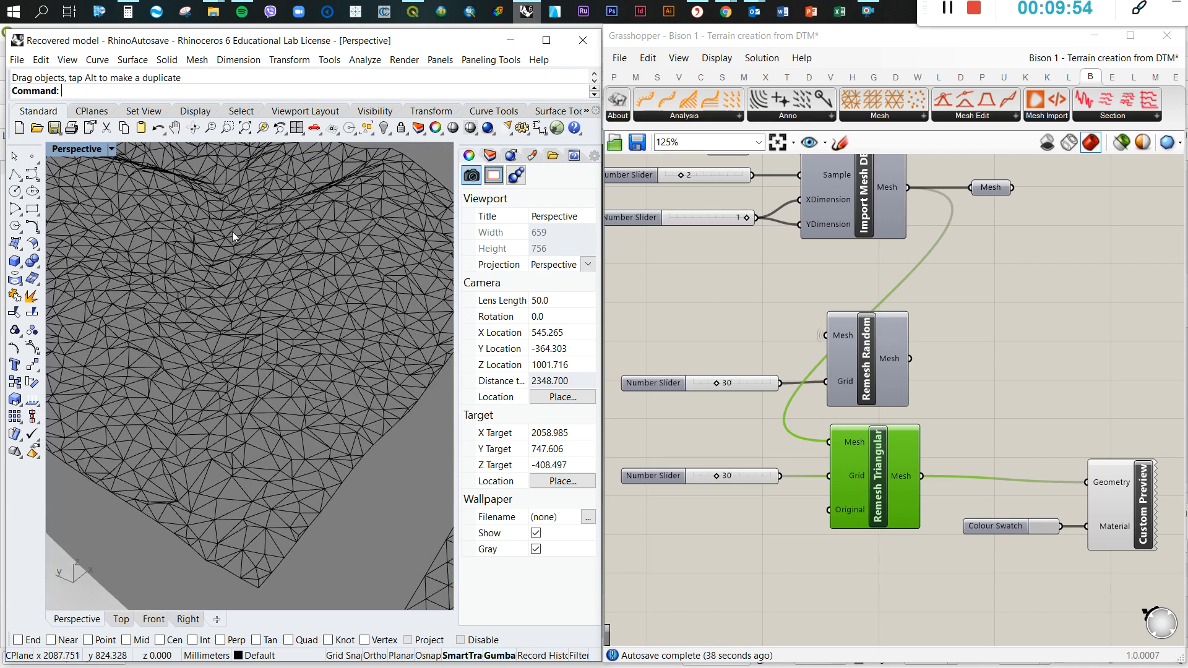
scroll(245, 326, "down", 2)
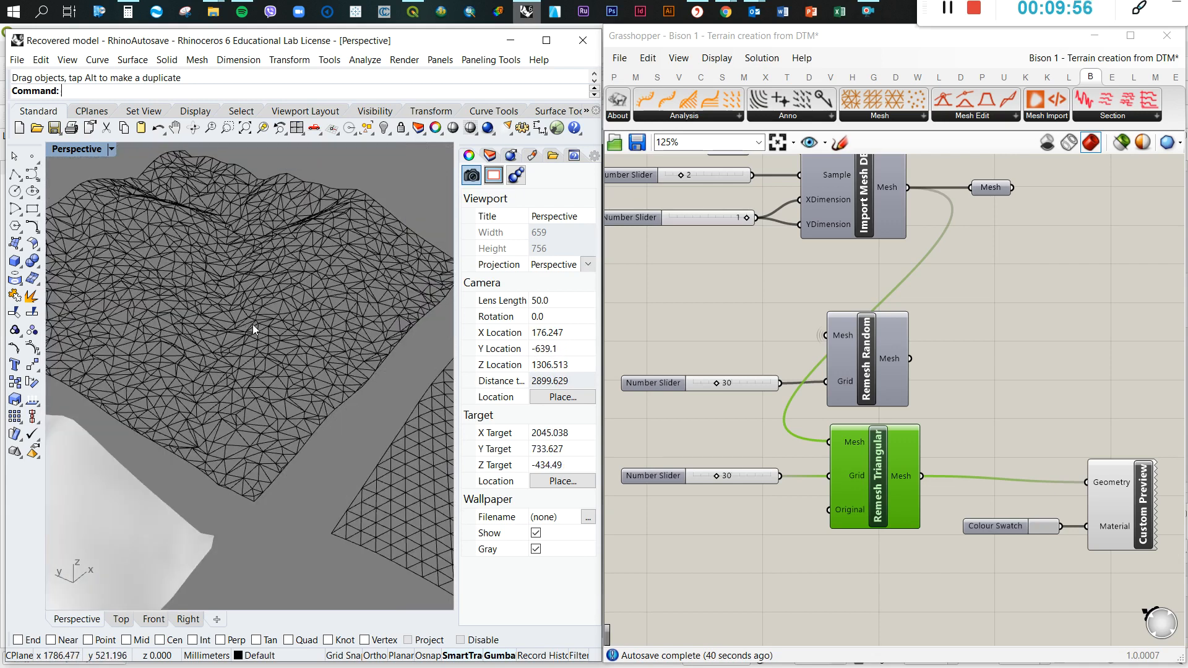
scroll(252, 324, "down", 6)
scroll(272, 321, "down", 4)
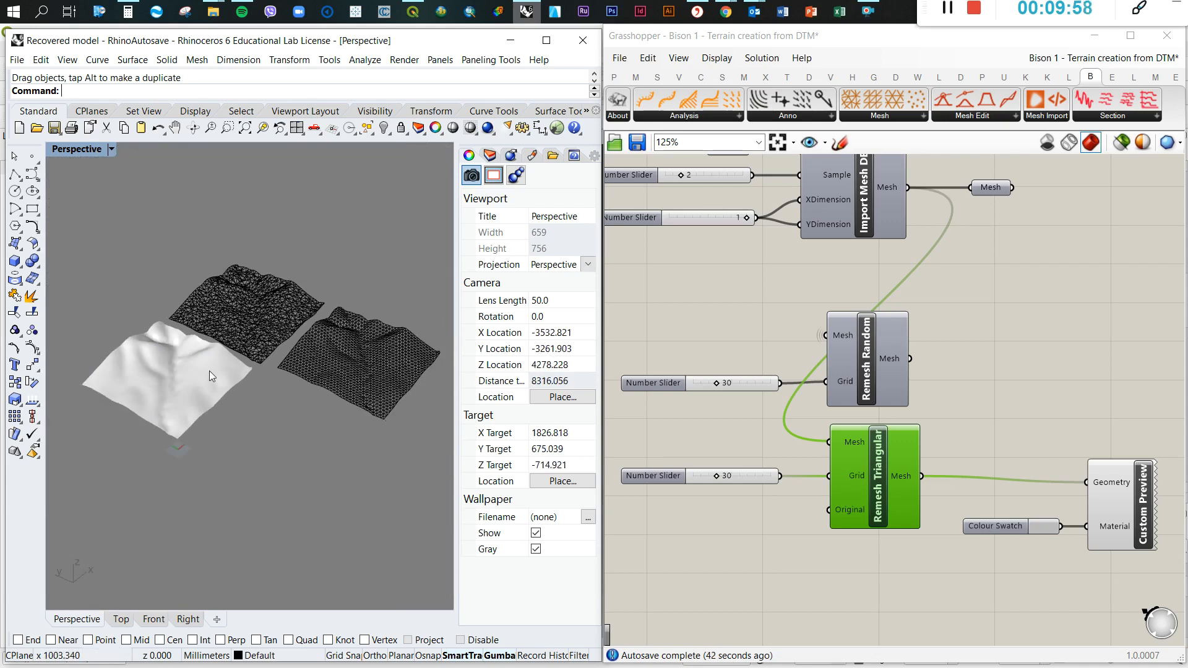
right_click_drag(310, 389, 288, 407)
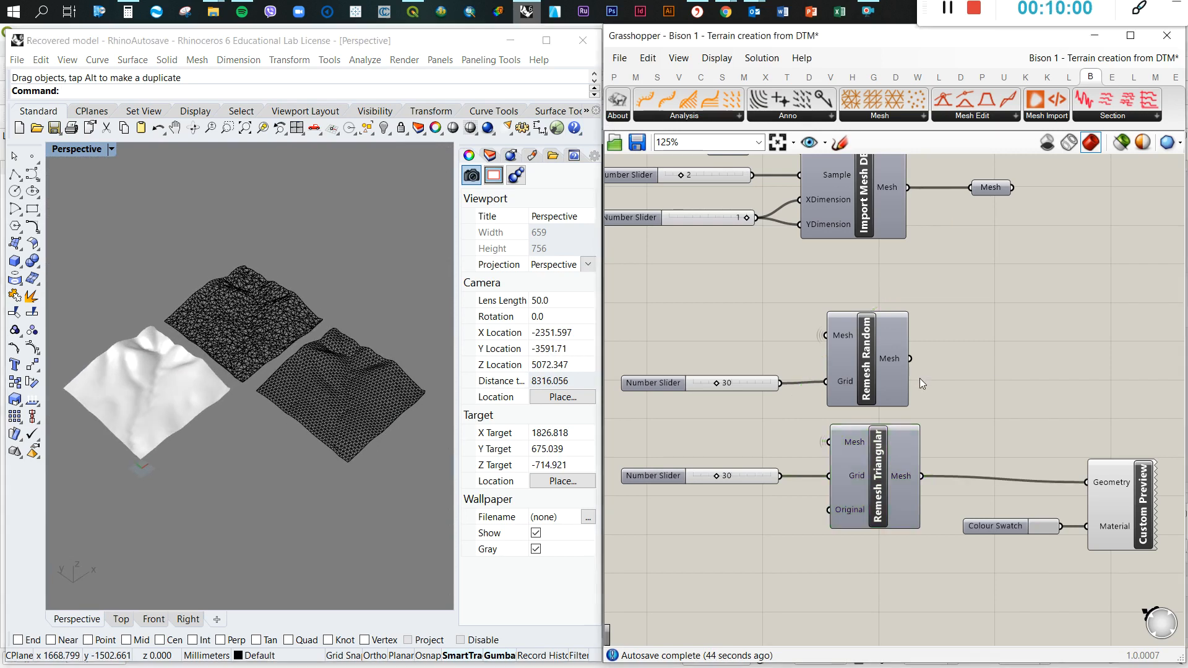
scroll(919, 379, "down", 3)
left_click_drag(1057, 470, 1058, 467)
left_click(673, 384)
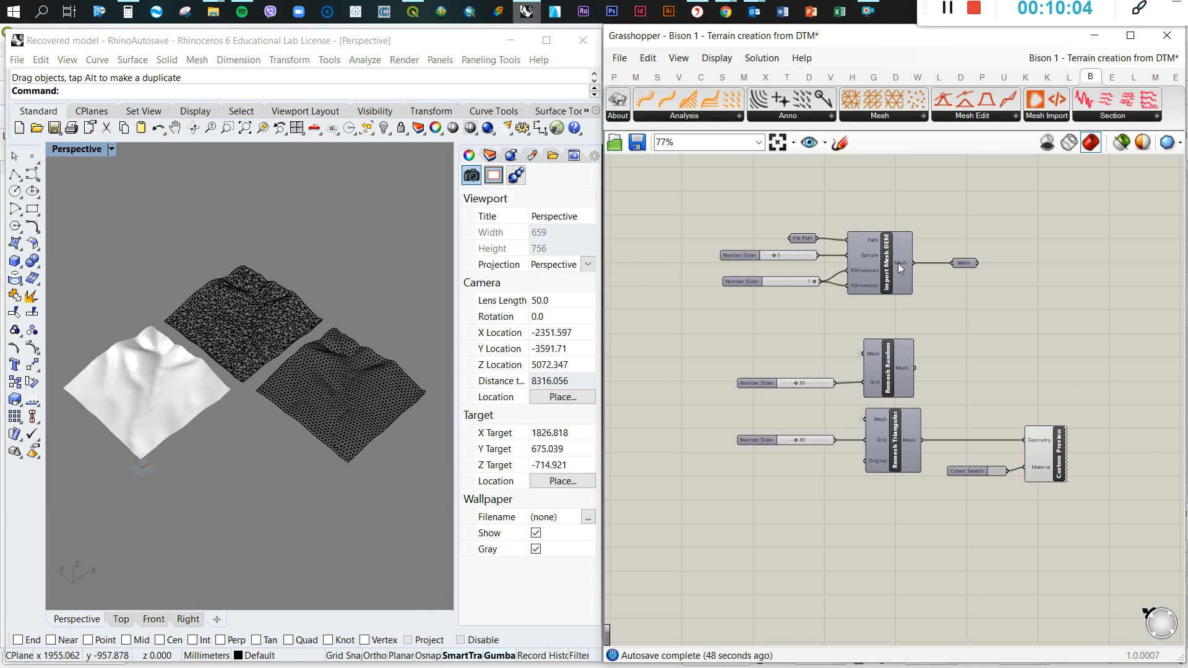
scroll(897, 262, "up", 2)
left_click_drag(990, 263, 1001, 262)
left_click_drag(877, 261, 891, 261)
left_click(986, 317)
scroll(973, 359, "down", 2)
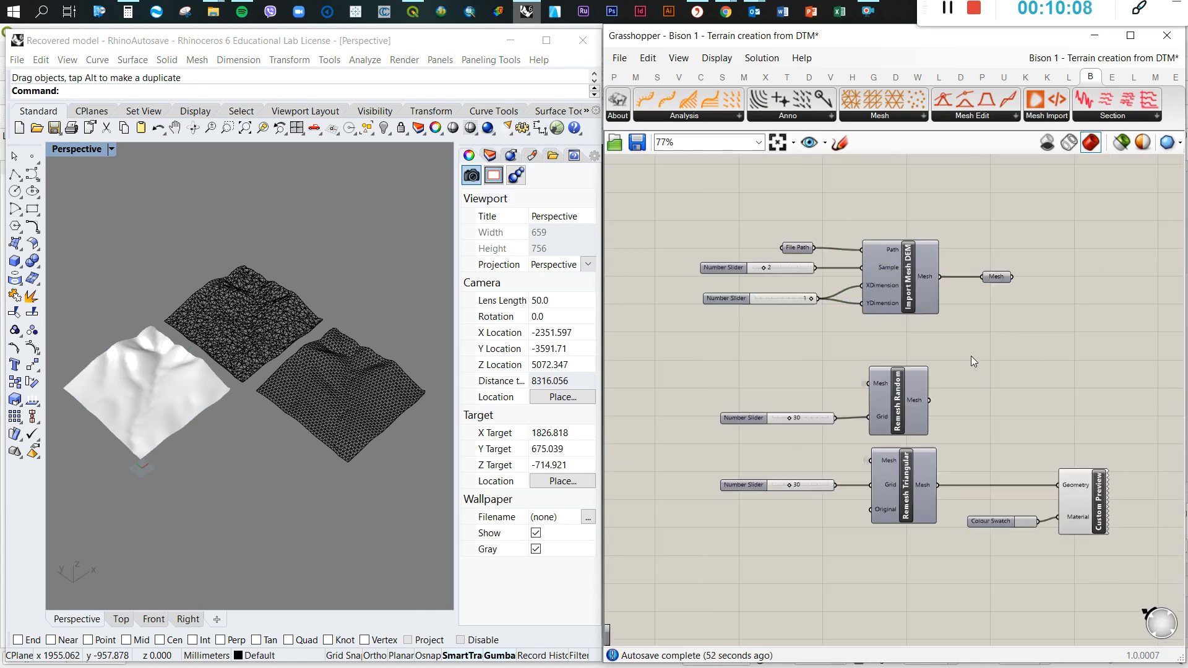
scroll(962, 365, "up", 2)
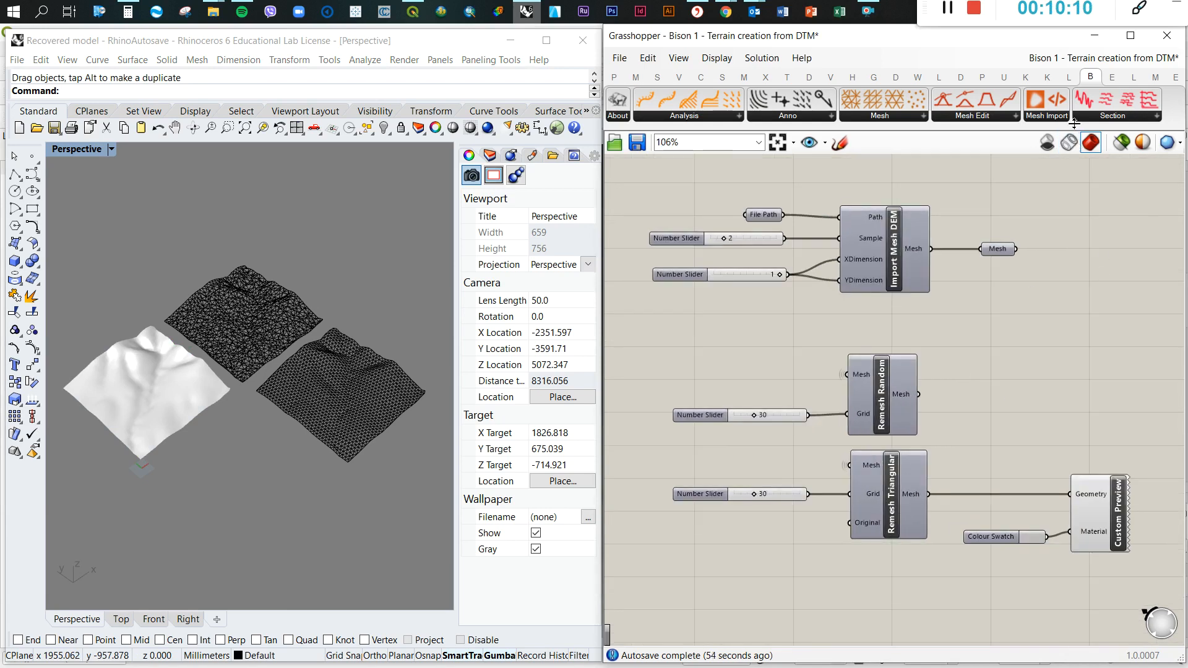
Switch to Chrome, search food4Rhino for "lunchbox" and open the LunchBox plug-in page
left_click(1069, 81)
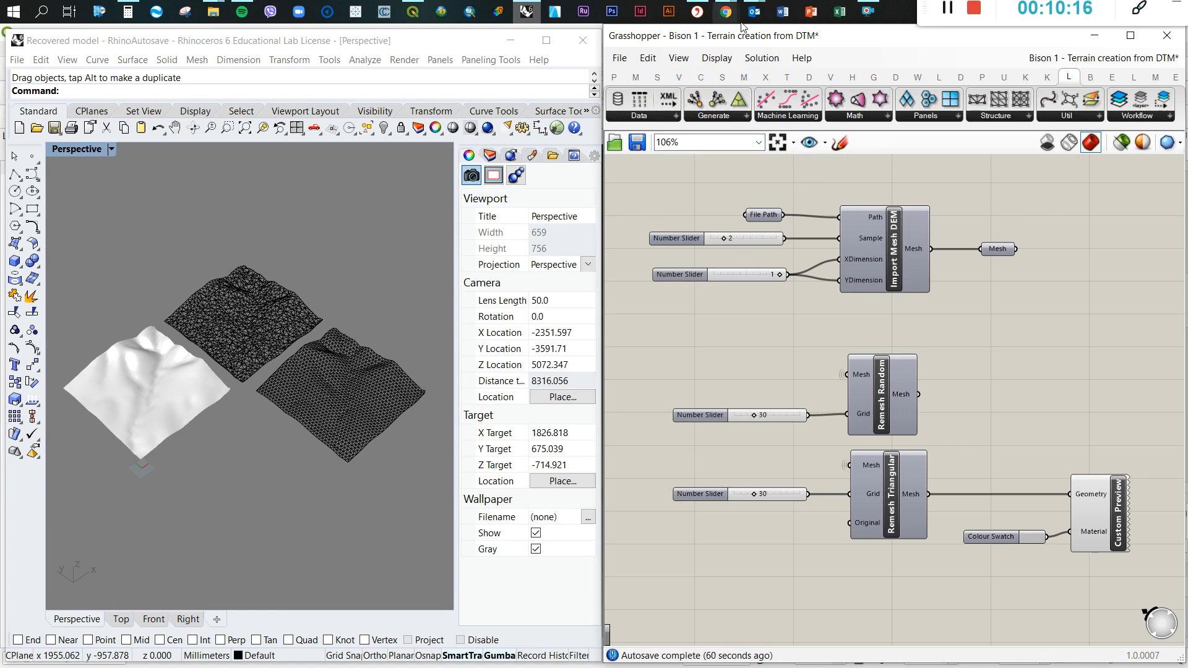
mouse_move(726, 11)
left_click(584, 126)
scroll(585, 120, "up", 8)
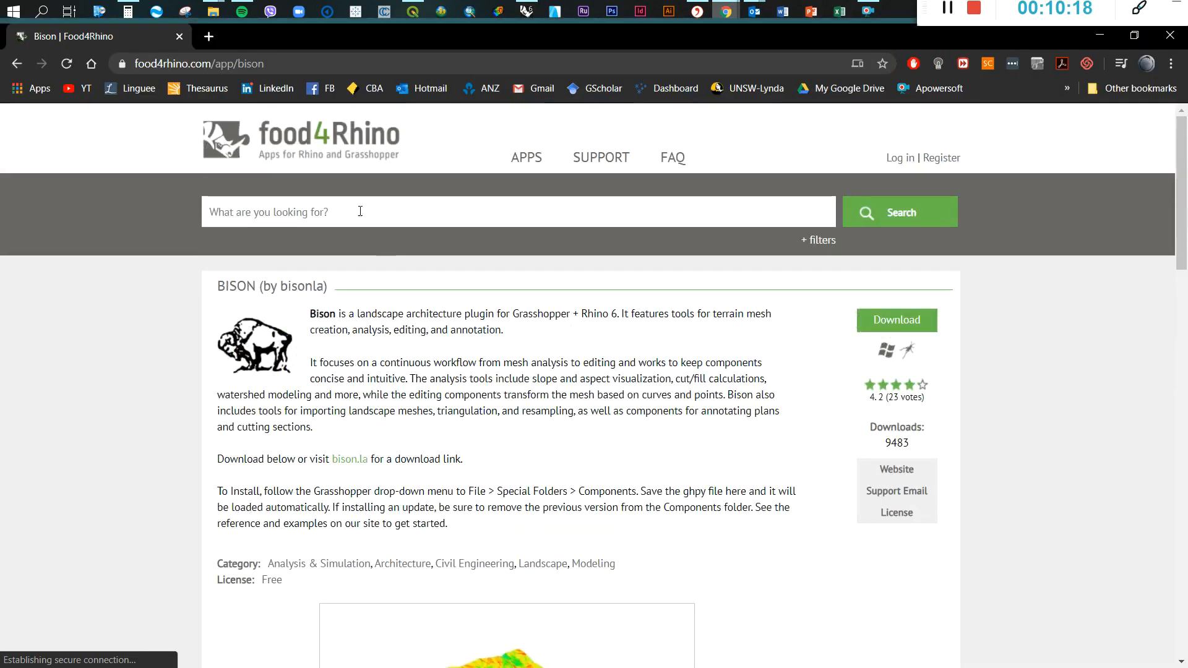
left_click(319, 217)
type("lunchbox")
key("Return")
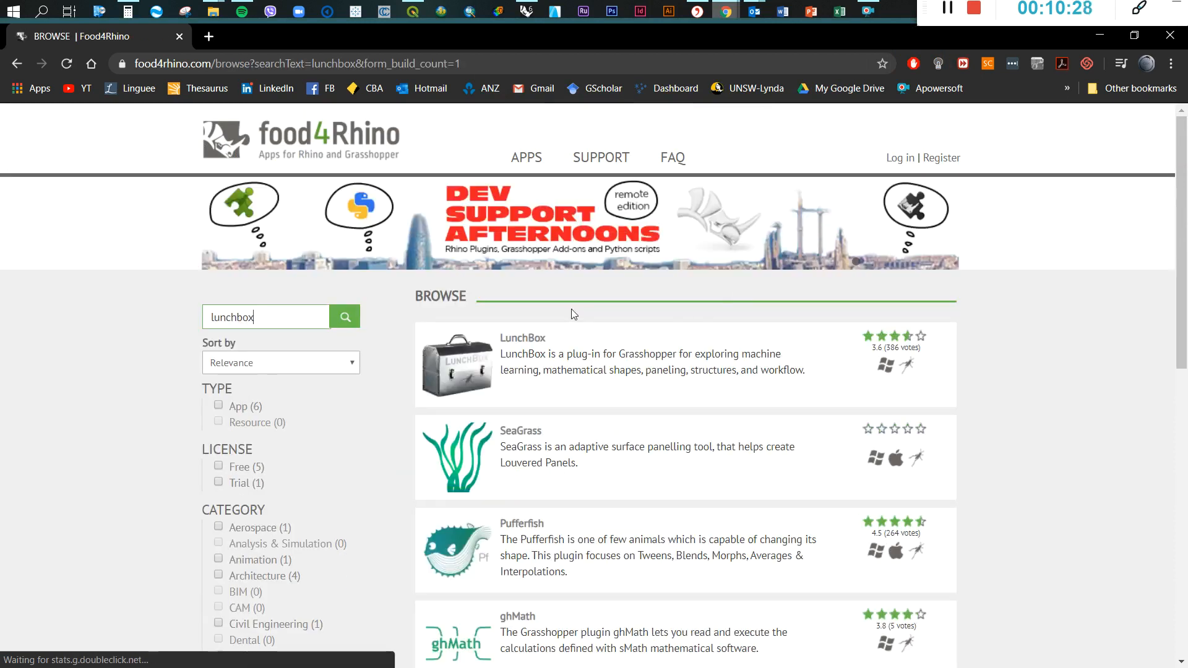
left_click(530, 339)
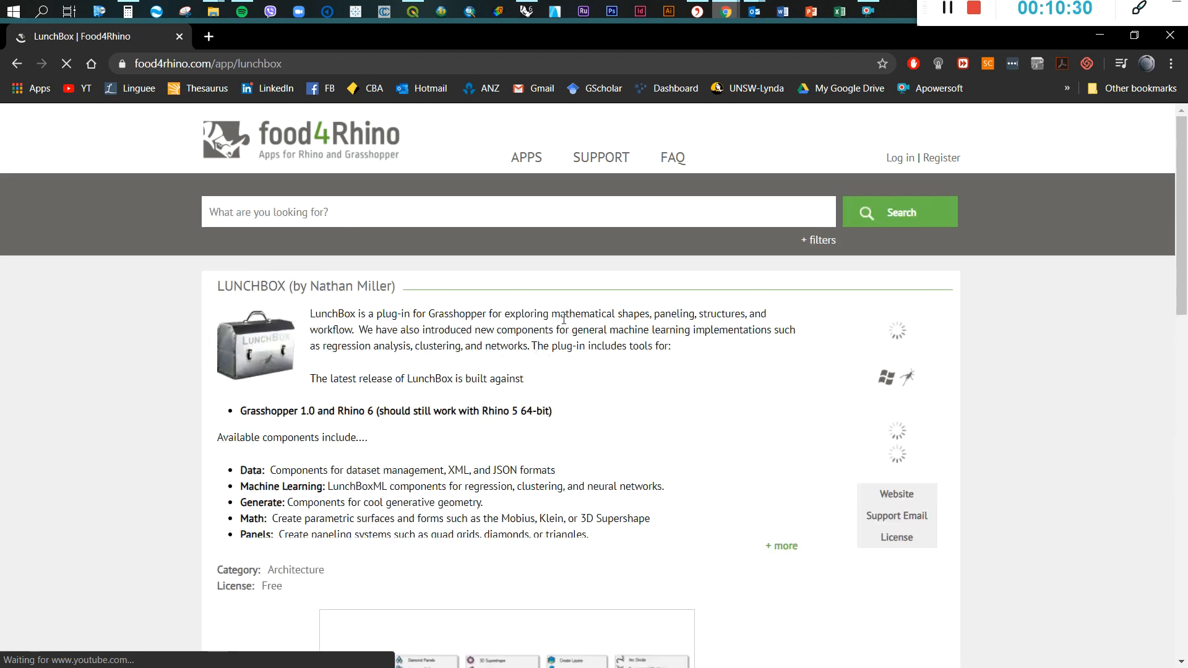
Examine the LunchBox page, including its full description, requirements, component overview and list of downloads
scroll(532, 345, "down", 4)
scroll(557, 369, "down", 4)
scroll(557, 367, "down", 3)
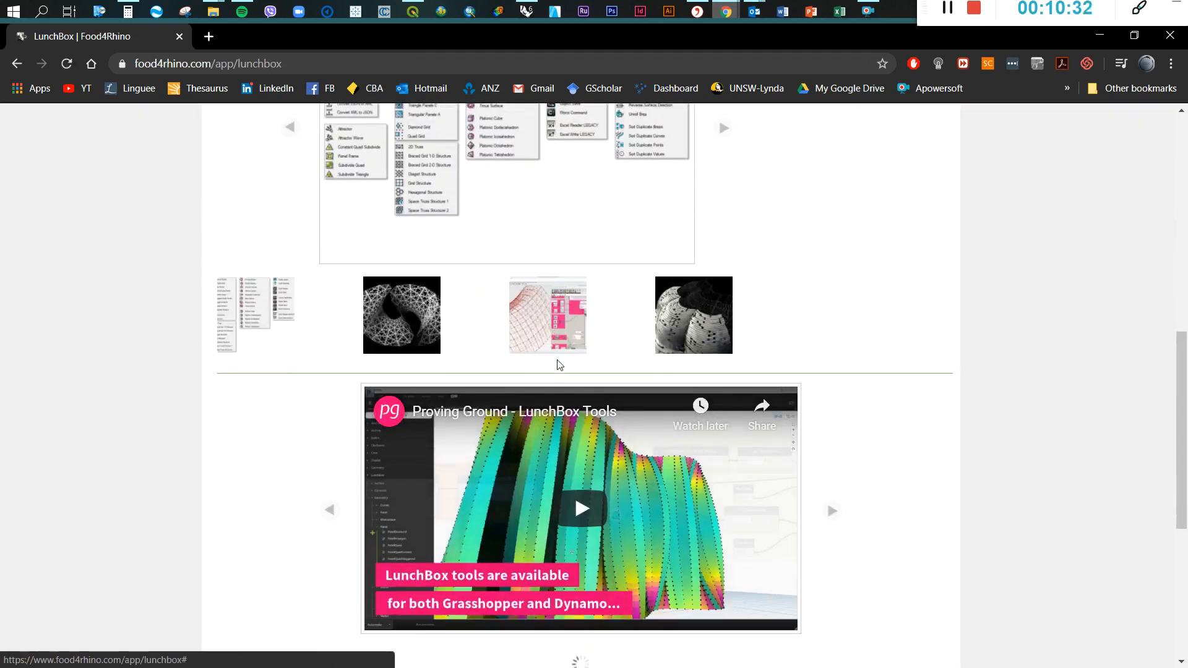
scroll(464, 170, "up", 8)
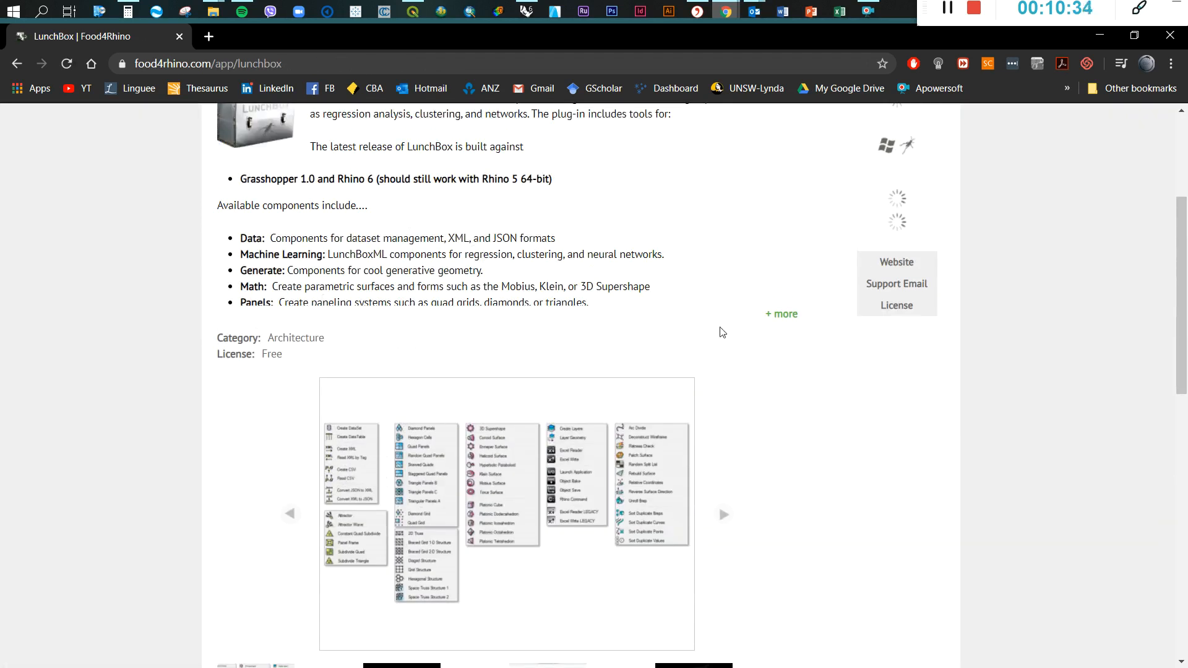
left_click(778, 315)
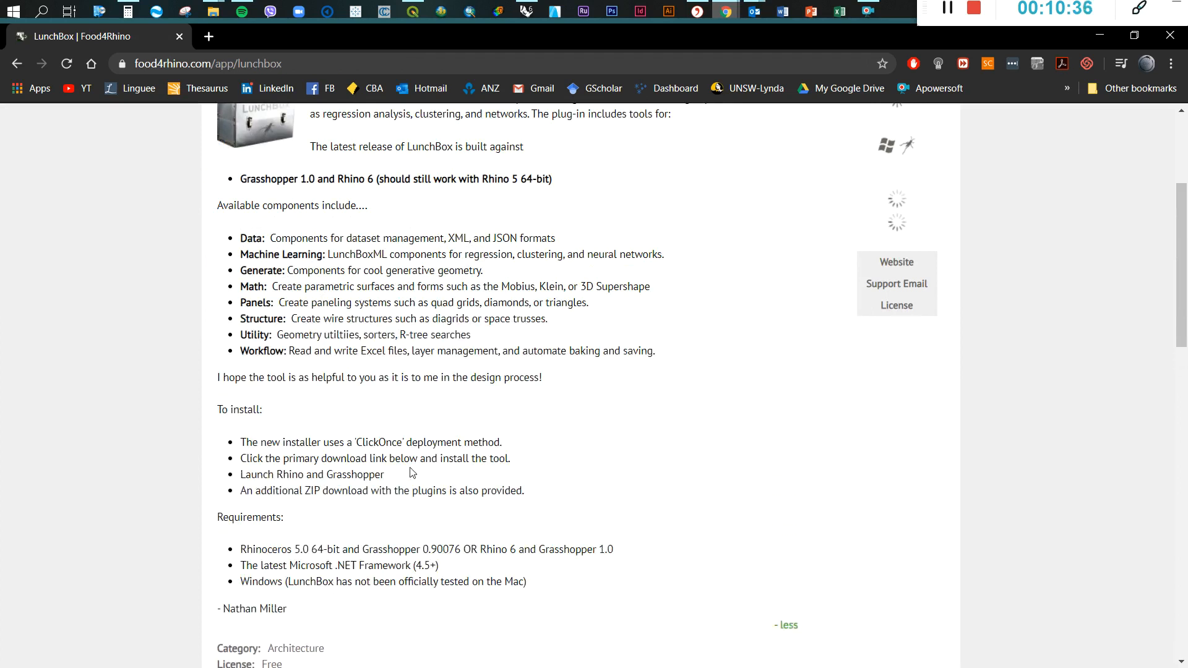
scroll(311, 500, "down", 1)
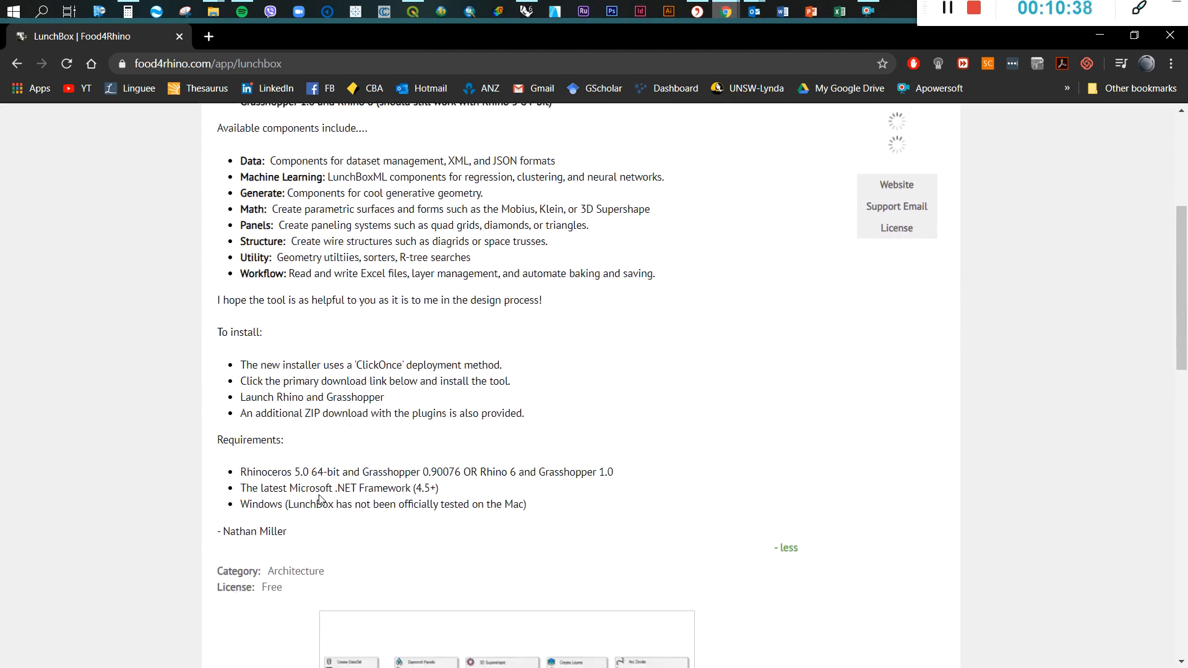
scroll(311, 500, "down", 15)
scroll(340, 456, "up", 3)
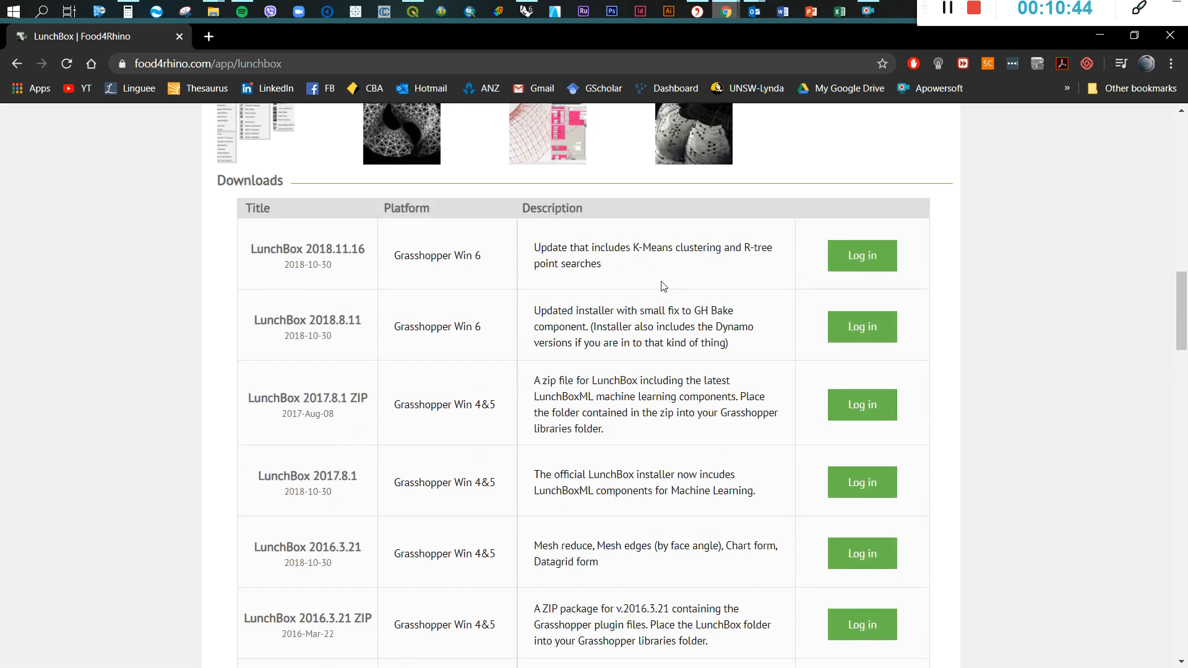
scroll(663, 286, "up", 6)
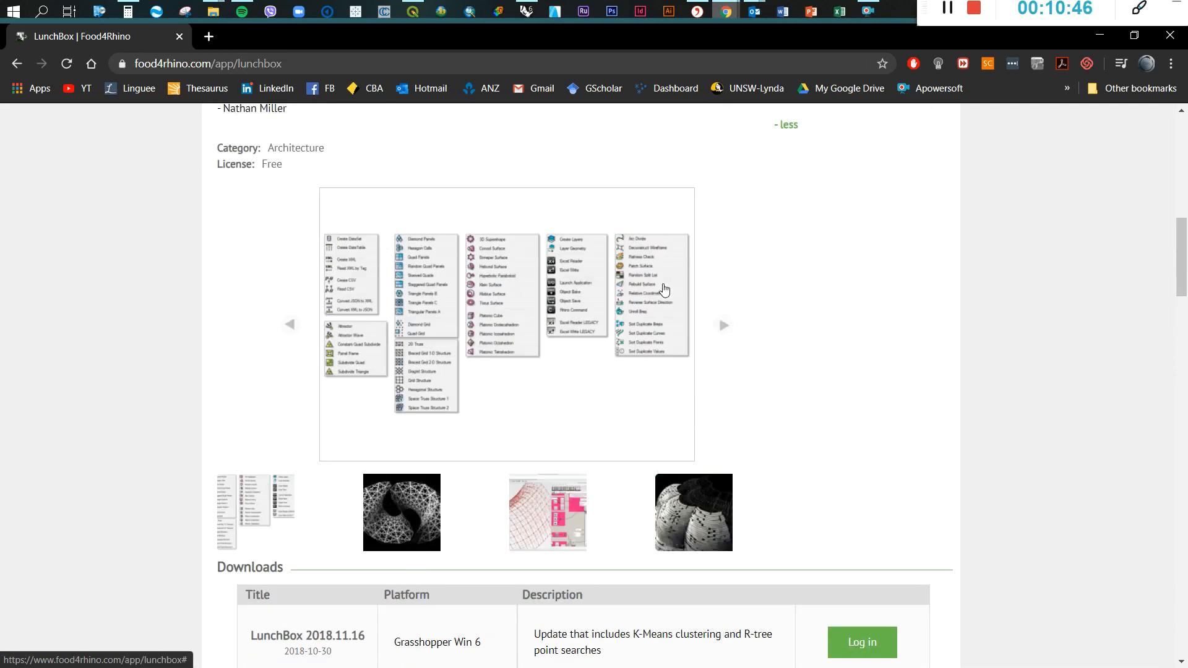
scroll(666, 283, "up", 4)
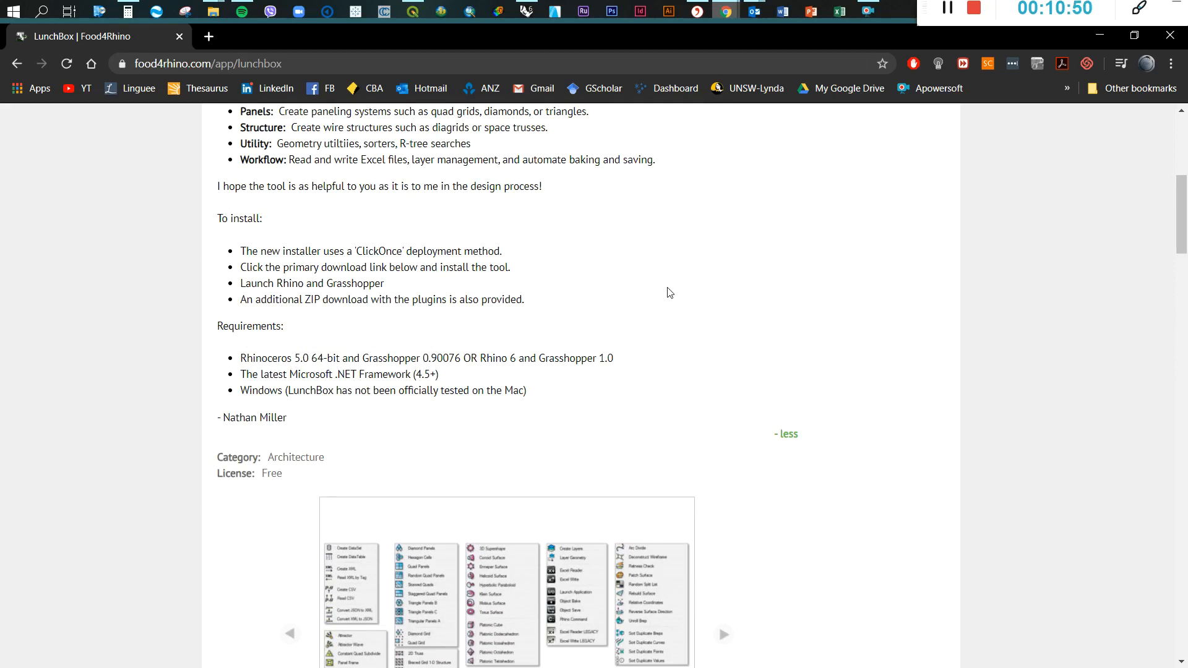
Read the LunchBox install instructions, highlighting the lines about launching Rhino and Grasshopper and the ClickOnce installer
left_click_drag(266, 285, 397, 292)
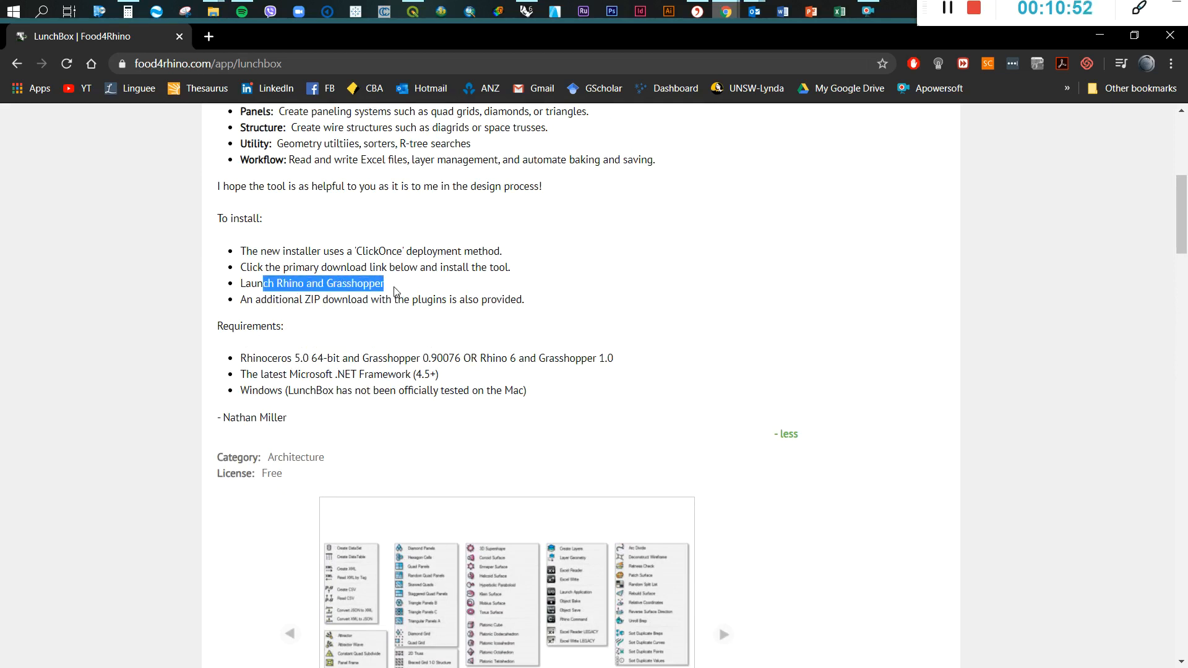
left_click(414, 288)
left_click_drag(354, 252, 413, 252)
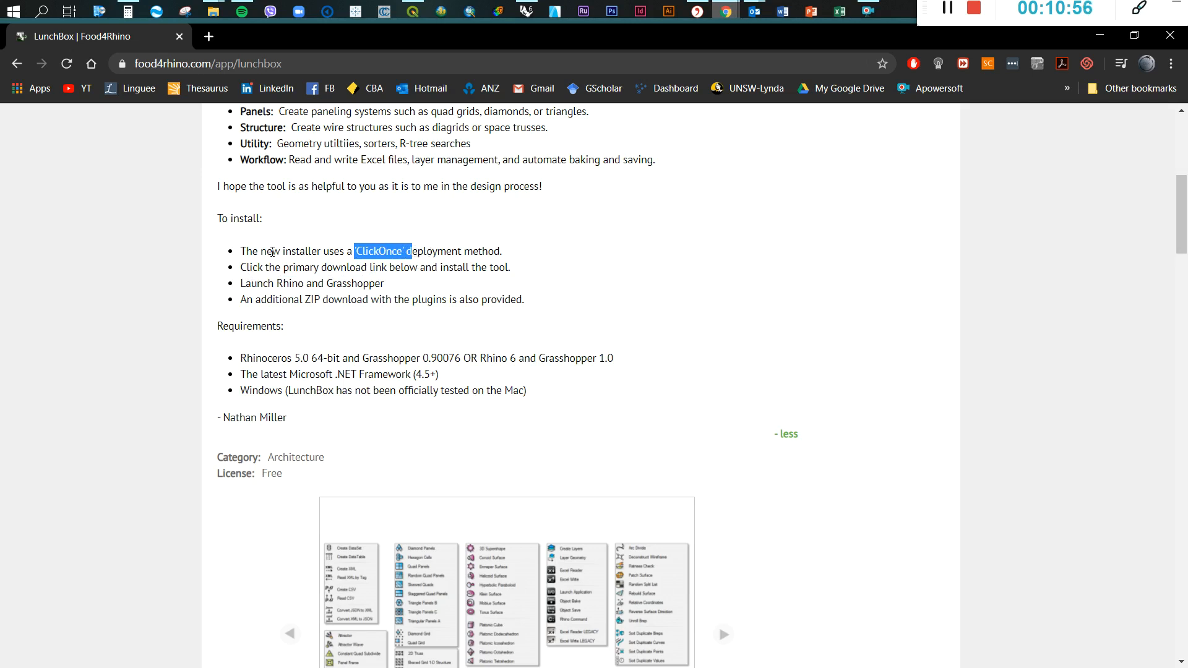
left_click_drag(272, 252, 410, 252)
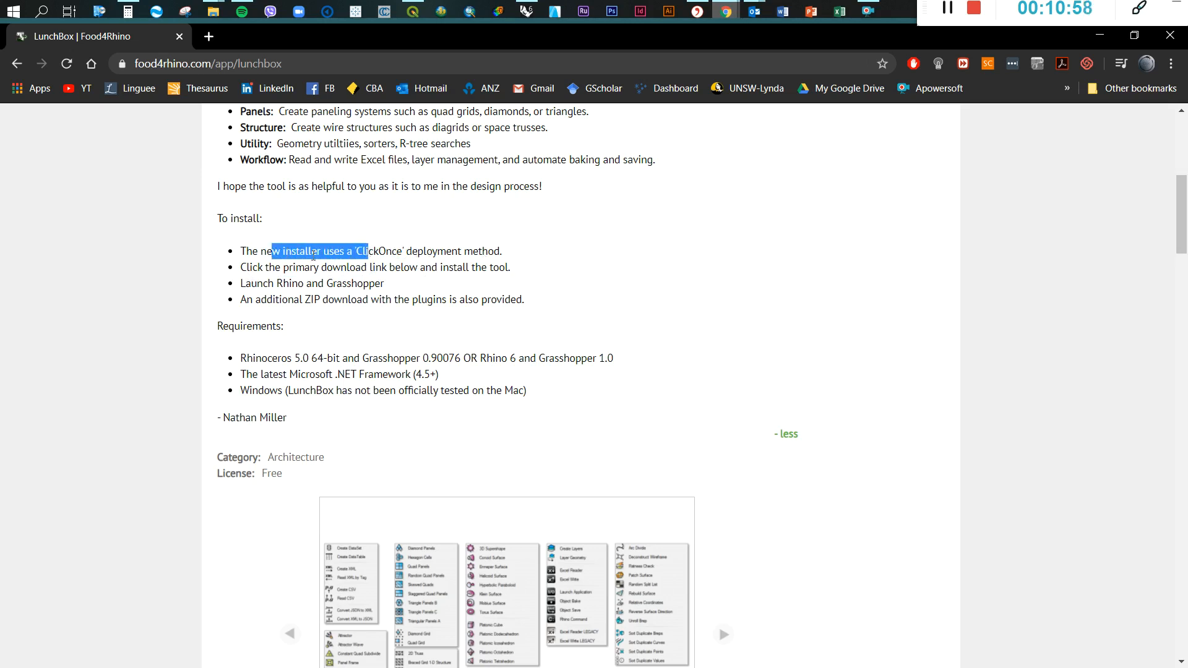
left_click(688, 243)
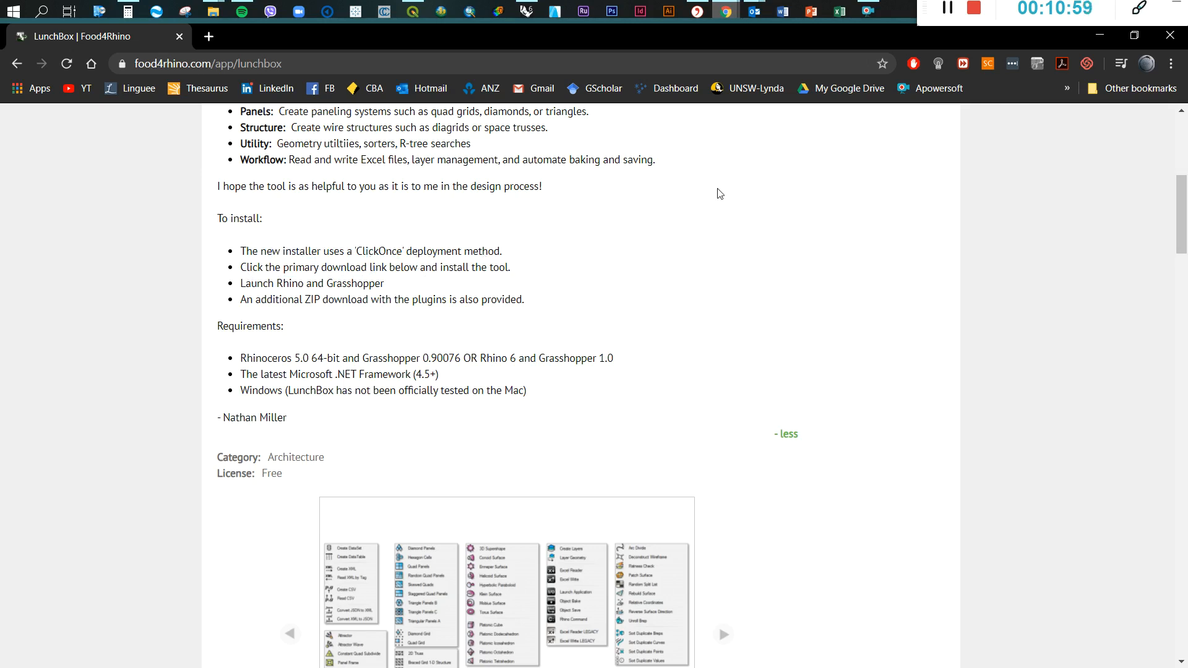
Switch back to Grasshopper and place LunchBox's Mesh Reduce utility component on the canvas above Import Mesh DEM
left_click(1101, 40)
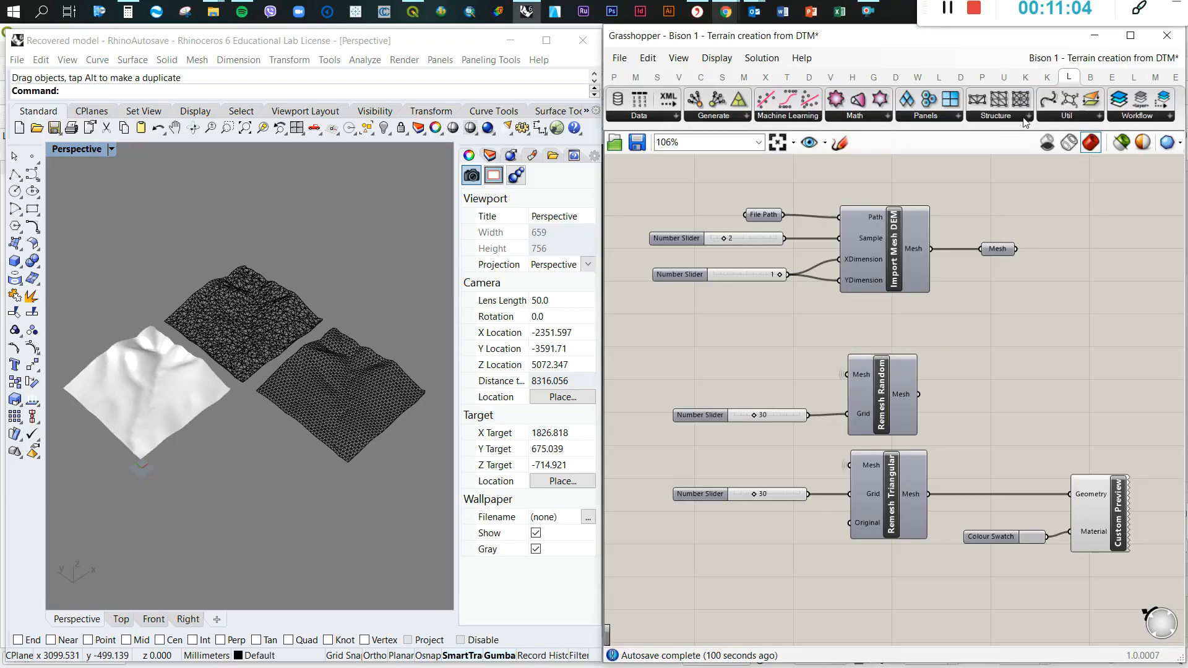
left_click(952, 117)
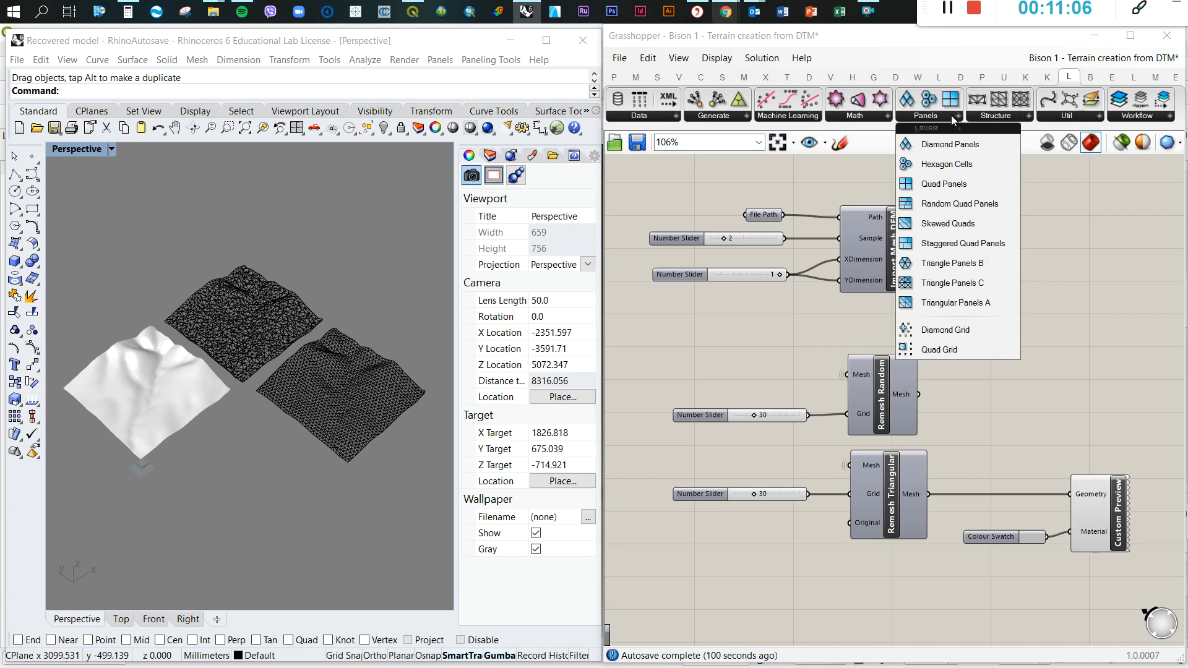
left_click(1081, 117)
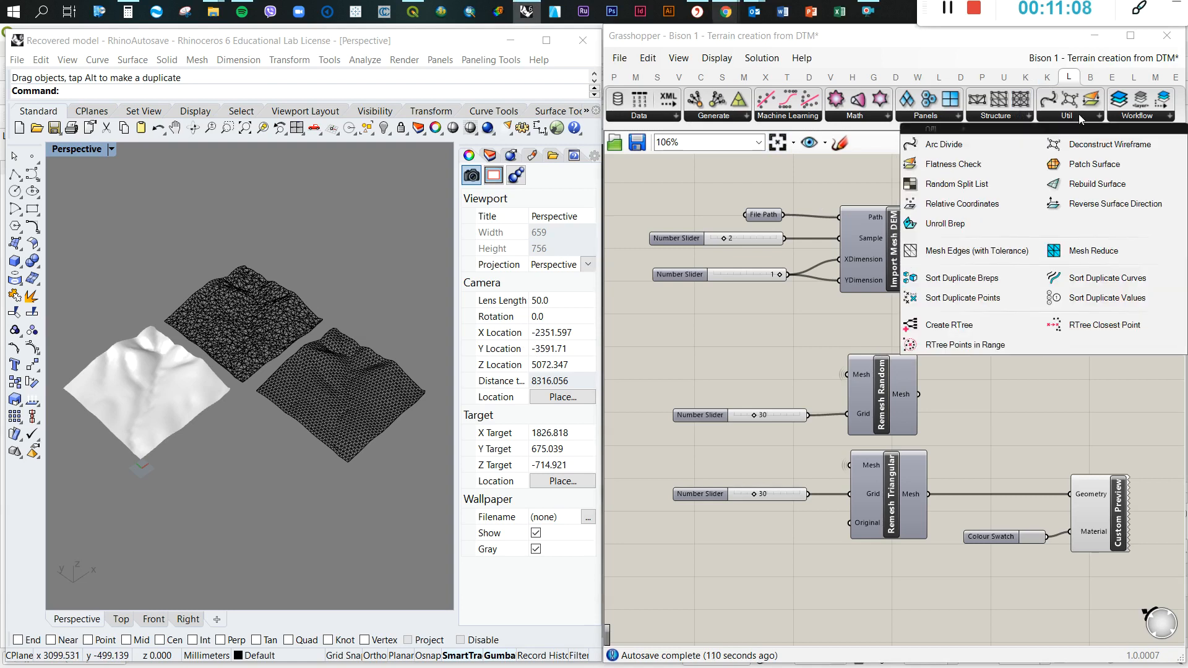
left_click(1090, 251)
scroll(974, 221, "down", 3)
scroll(910, 472, "up", 2)
scroll(836, 486, "down", 5)
scroll(893, 346, "up", 5)
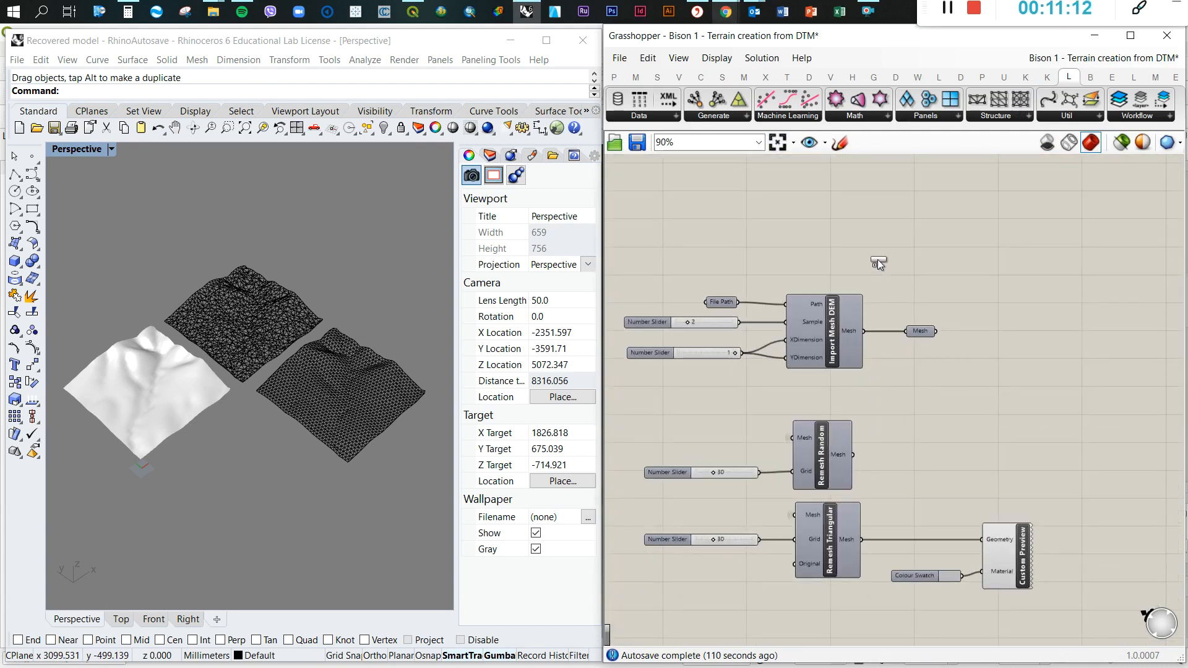
left_click(953, 246)
Shift the remesh components slightly and move Mesh Reduce to the right of the Mesh parameter
scroll(953, 229, "down", 2)
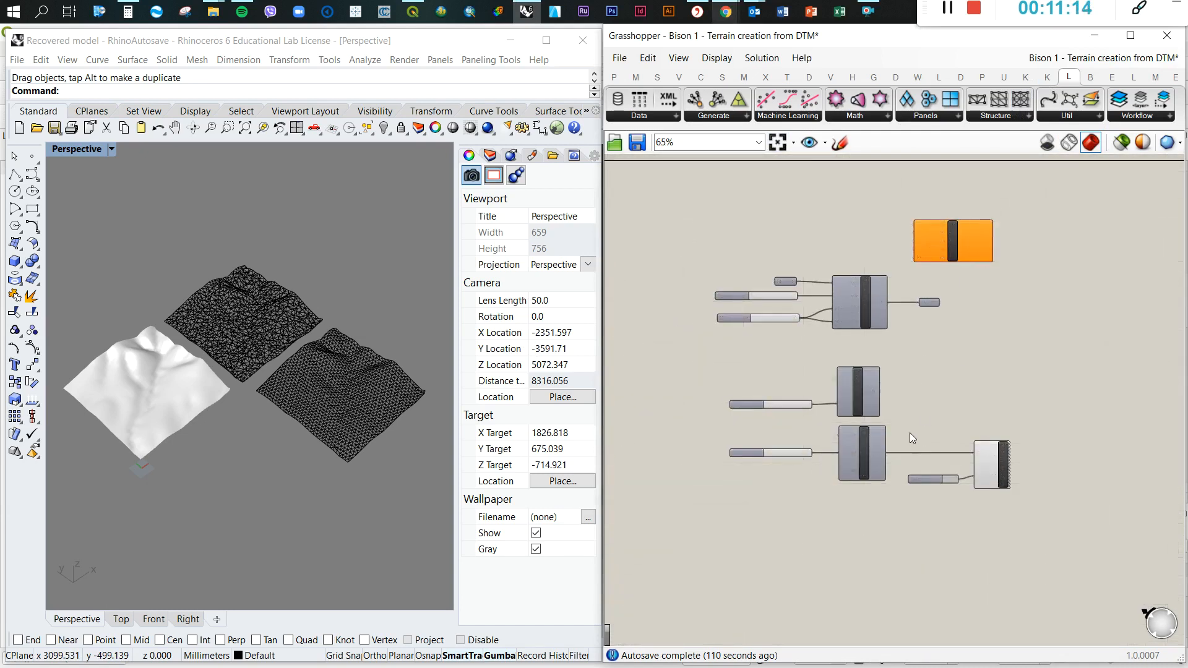
left_click_drag(681, 352, 1078, 553)
left_click_drag(862, 406, 851, 408)
left_click(1012, 298)
scroll(990, 263, "up", 3)
left_click_drag(923, 235, 1060, 340)
left_click(989, 254)
scroll(907, 274, "down", 2)
scroll(1084, 328, "up", 4)
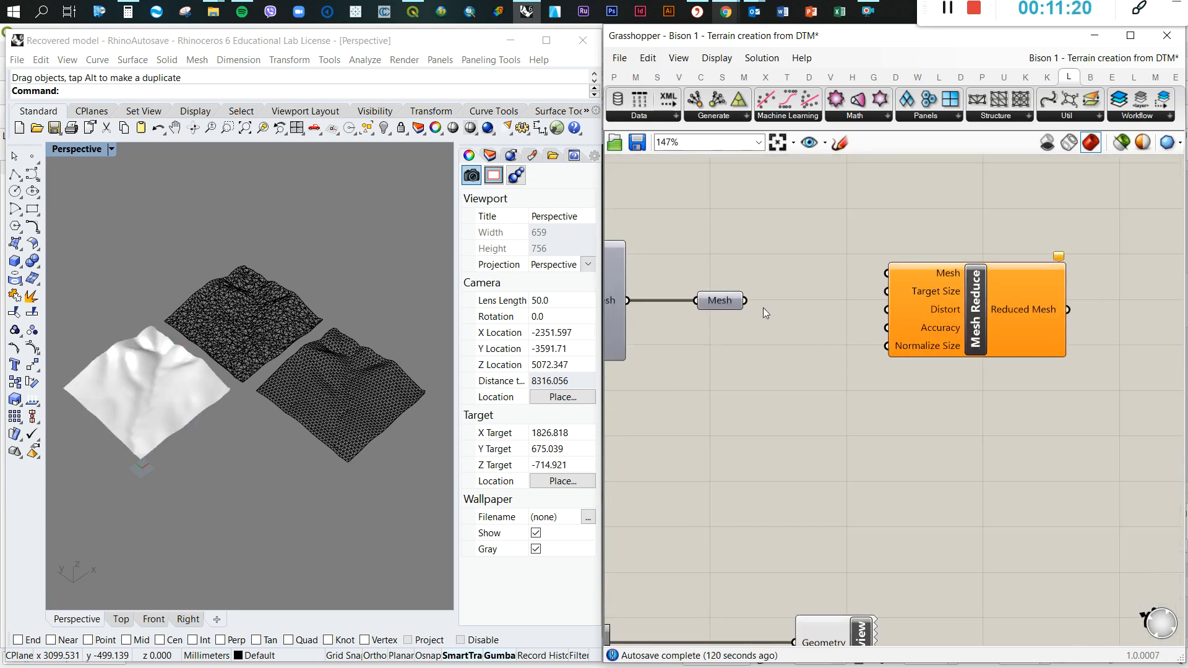
left_click_drag(985, 304, 989, 327)
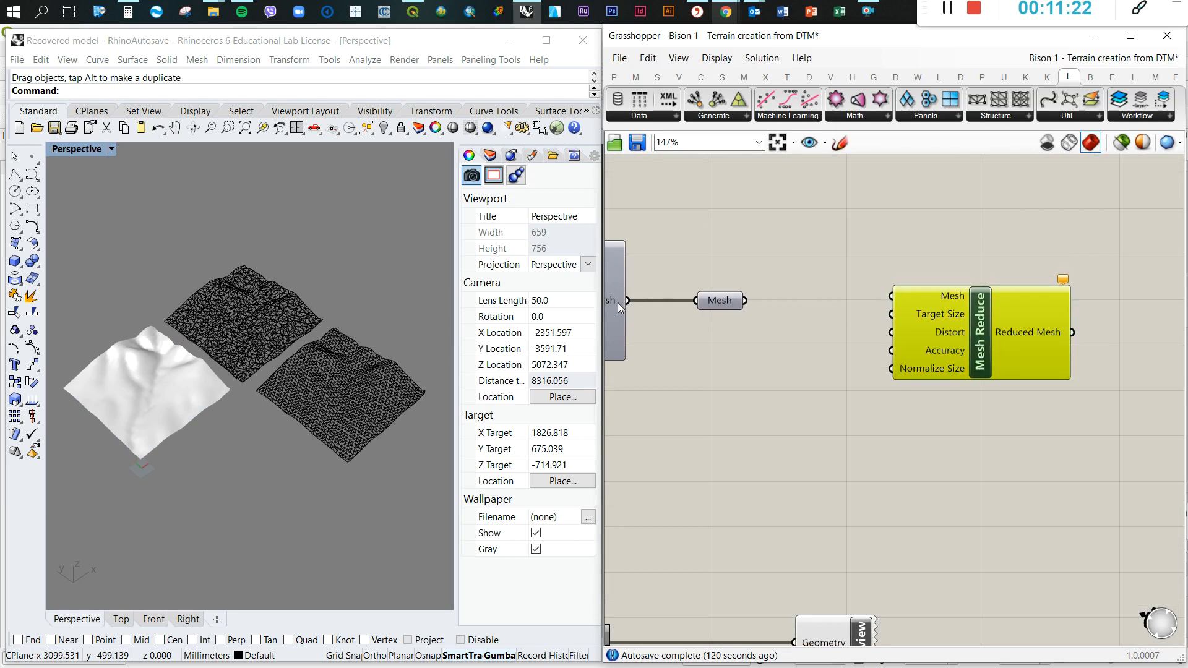
Connect the Mesh output of Import Mesh DEM to the Mesh input of Mesh Reduce and shift Mesh Reduce slightly down
left_click_drag(744, 300, 891, 295)
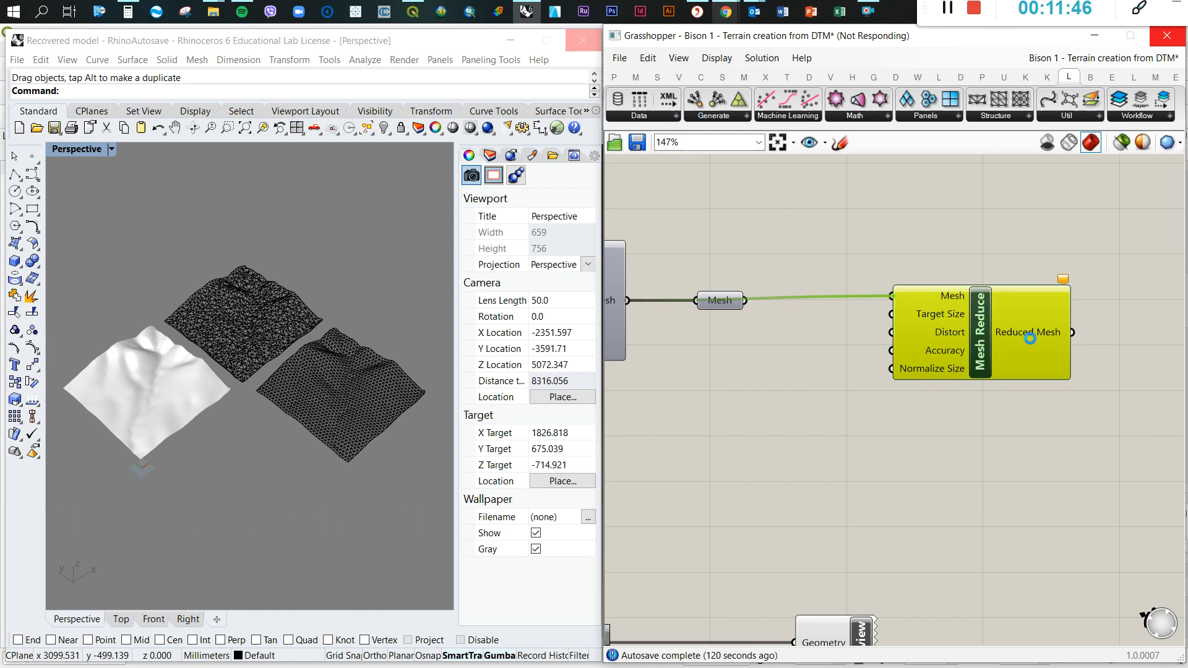
left_click_drag(987, 352, 995, 374)
left_click(965, 308)
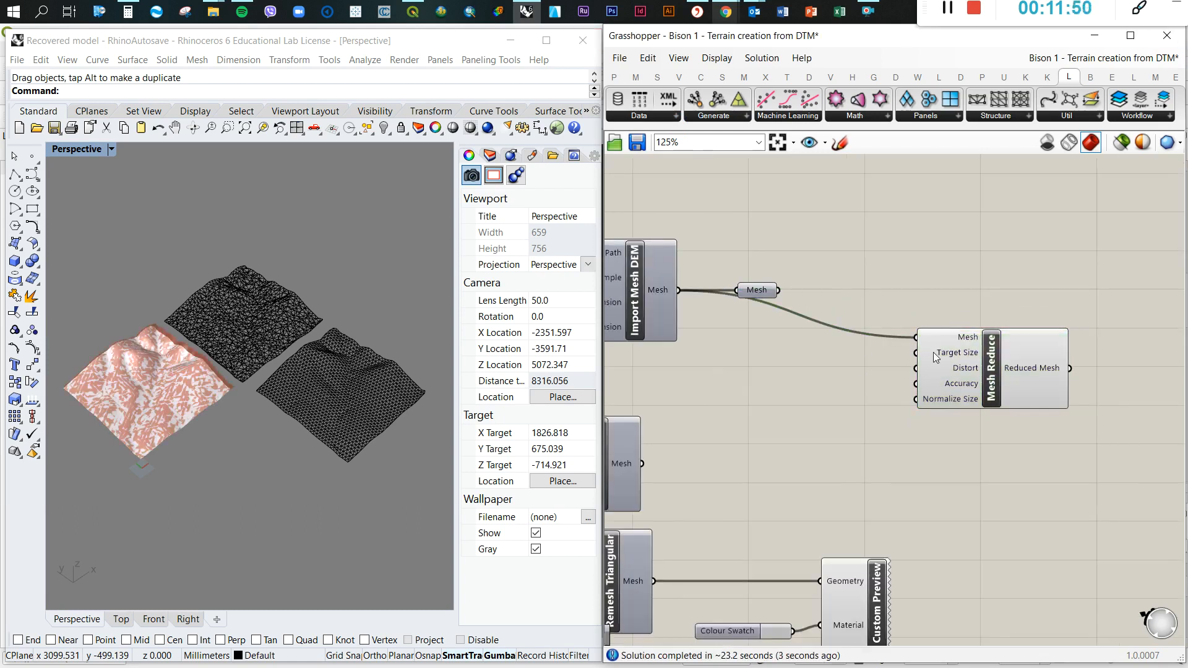
Disconnect the Import Mesh DEM mesh from the Mesh input of Mesh Reduce
mouse_move(960, 406)
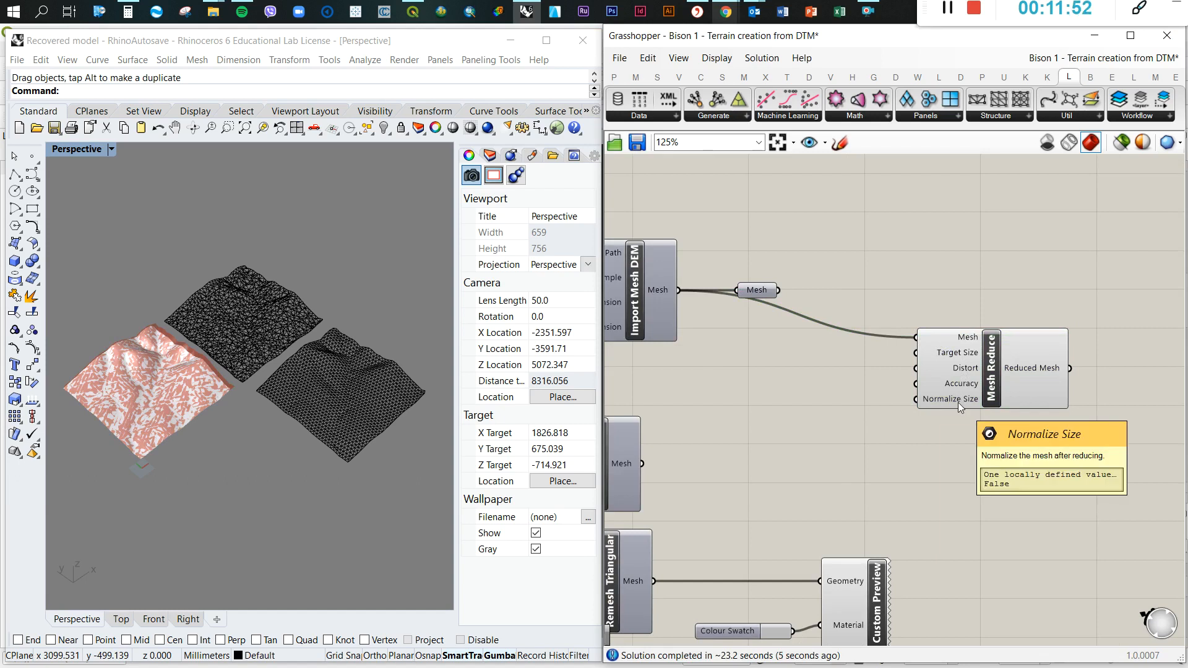
right_click(931, 342)
mouse_move(977, 395)
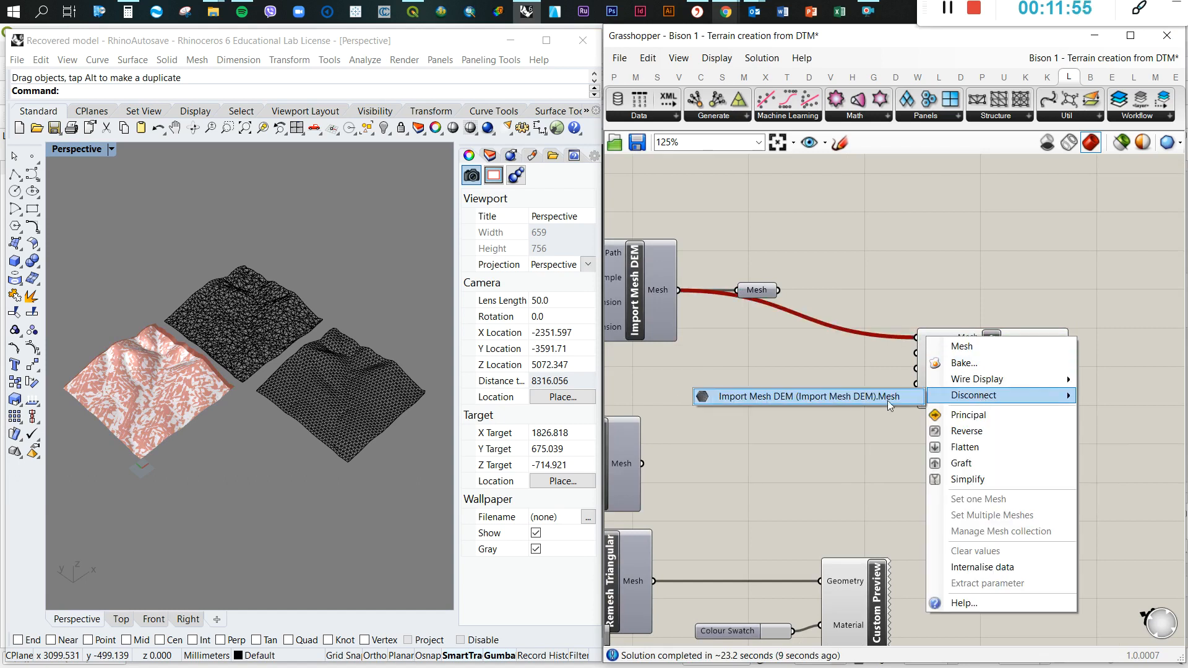
left_click(852, 402)
scroll(939, 365, "up", 3)
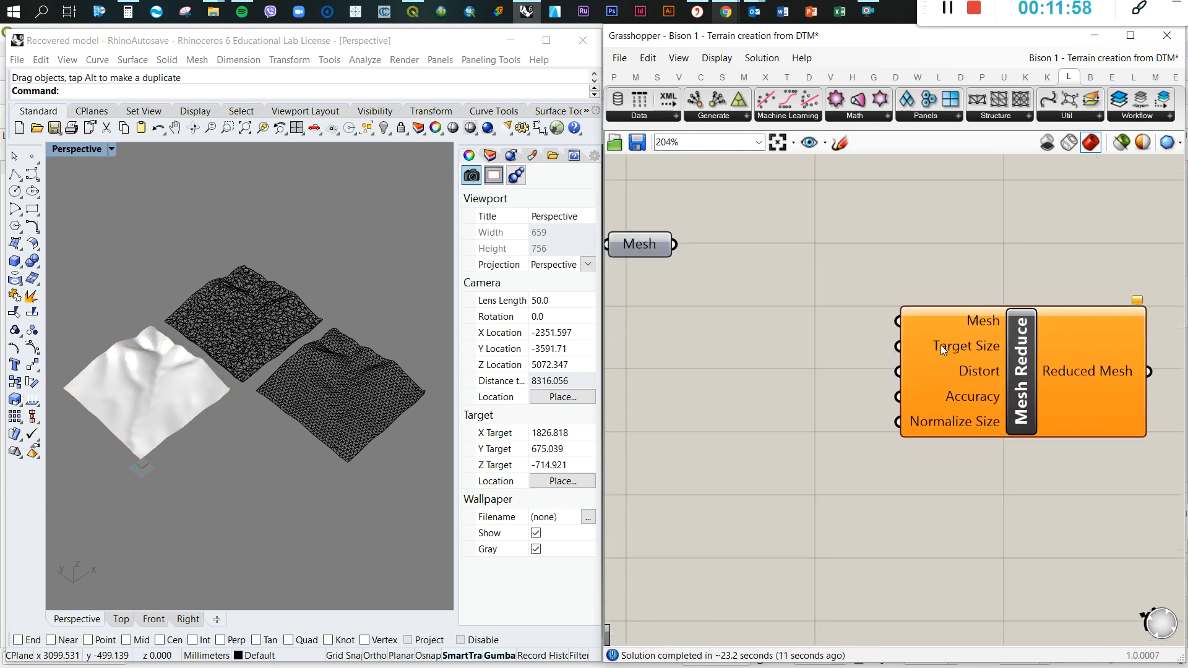
double_click(678, 355)
scroll(846, 271, "down", 4)
scroll(749, 257, "up", 4)
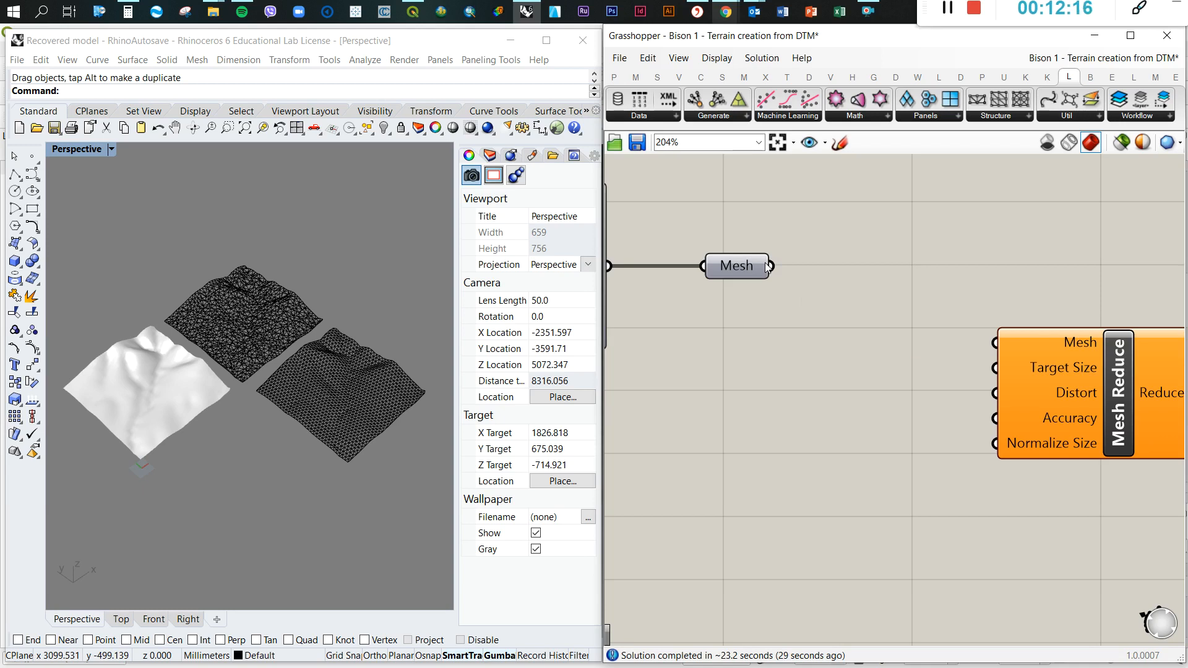
scroll(826, 287, "down", 1)
scroll(824, 293, "down", 1)
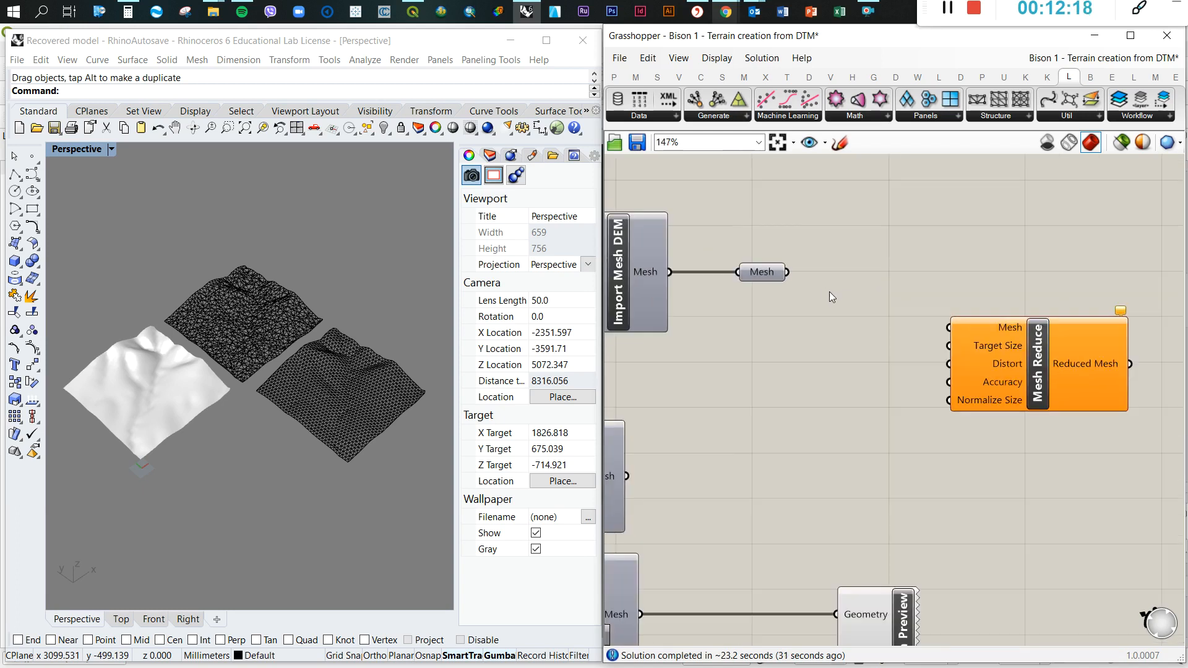
Add a number slider with the value 5000 between the Mesh parameter and Mesh Reduce, for the target face count
mouse_move(996, 348)
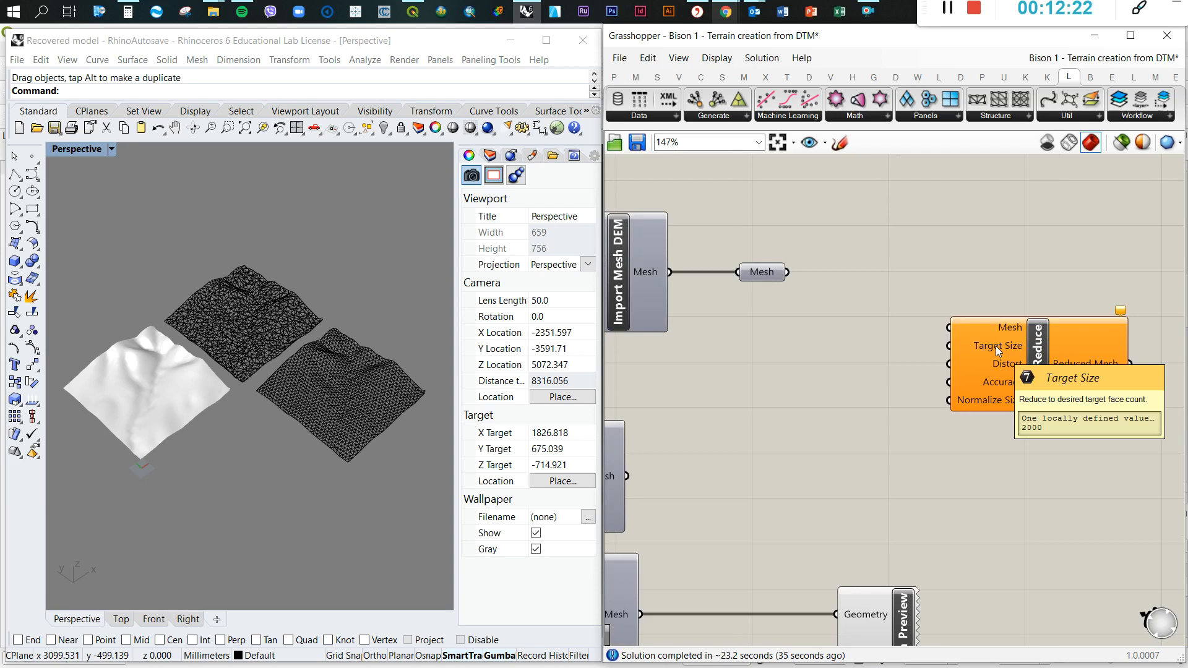
double_click(812, 351)
type("5000")
key("Return")
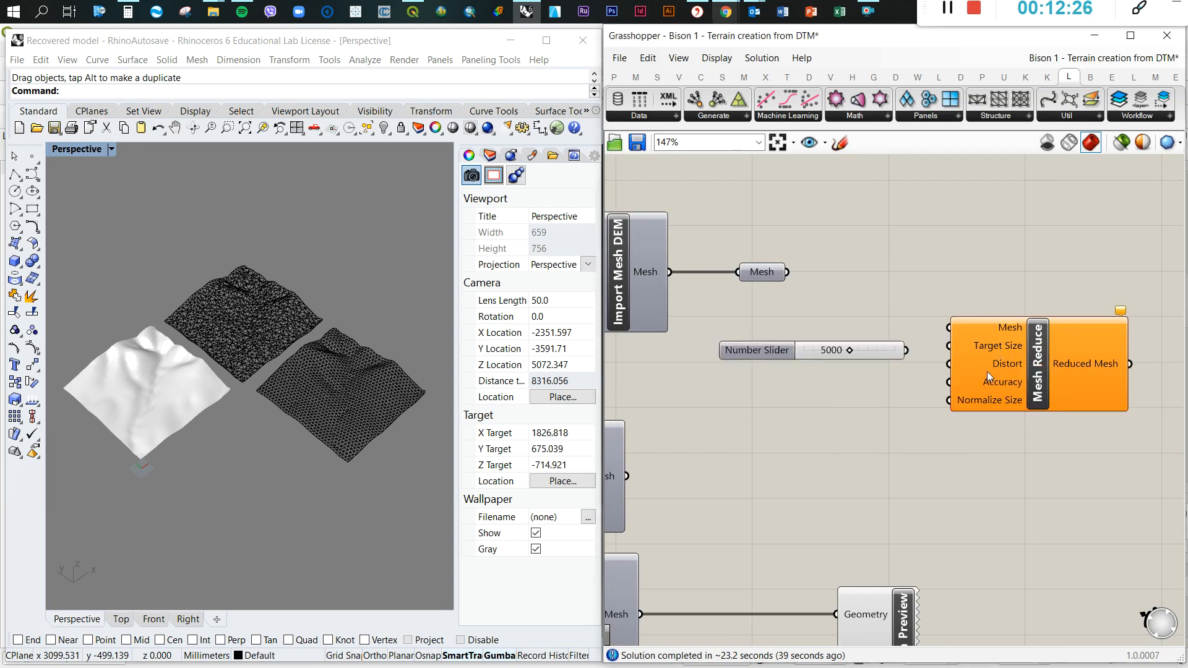
Examine the Distort and Accuracy input descriptions of Mesh Reduce and view the baked random mesh's faces up close
mouse_move(990, 367)
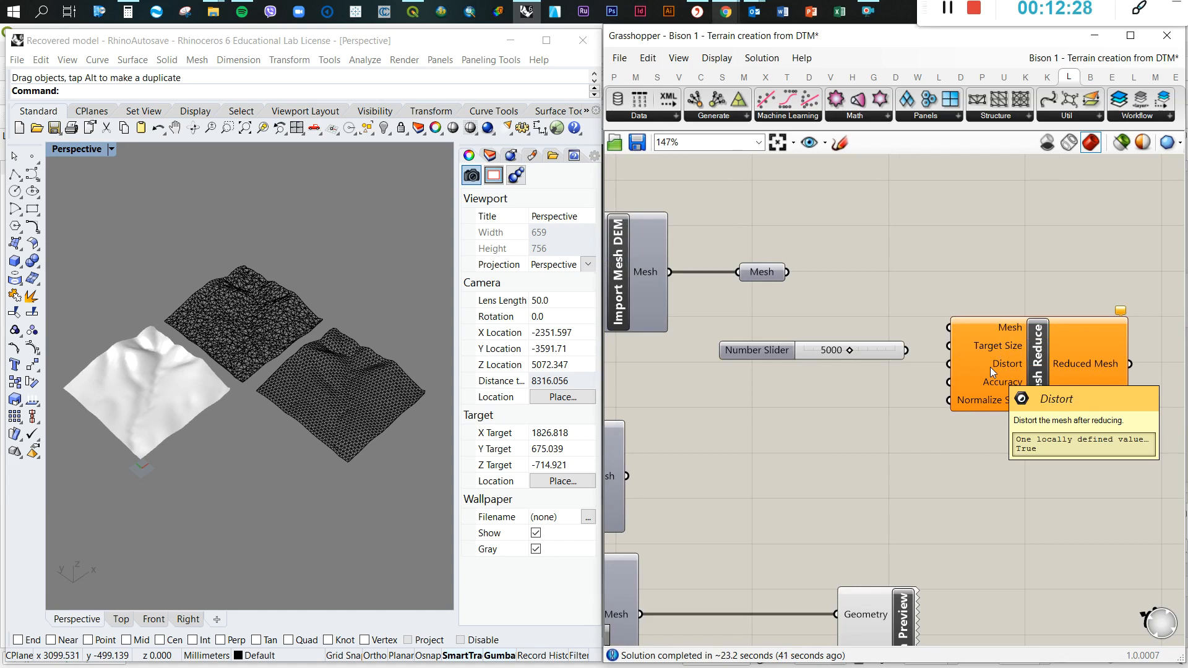
scroll(255, 304, "up", 10)
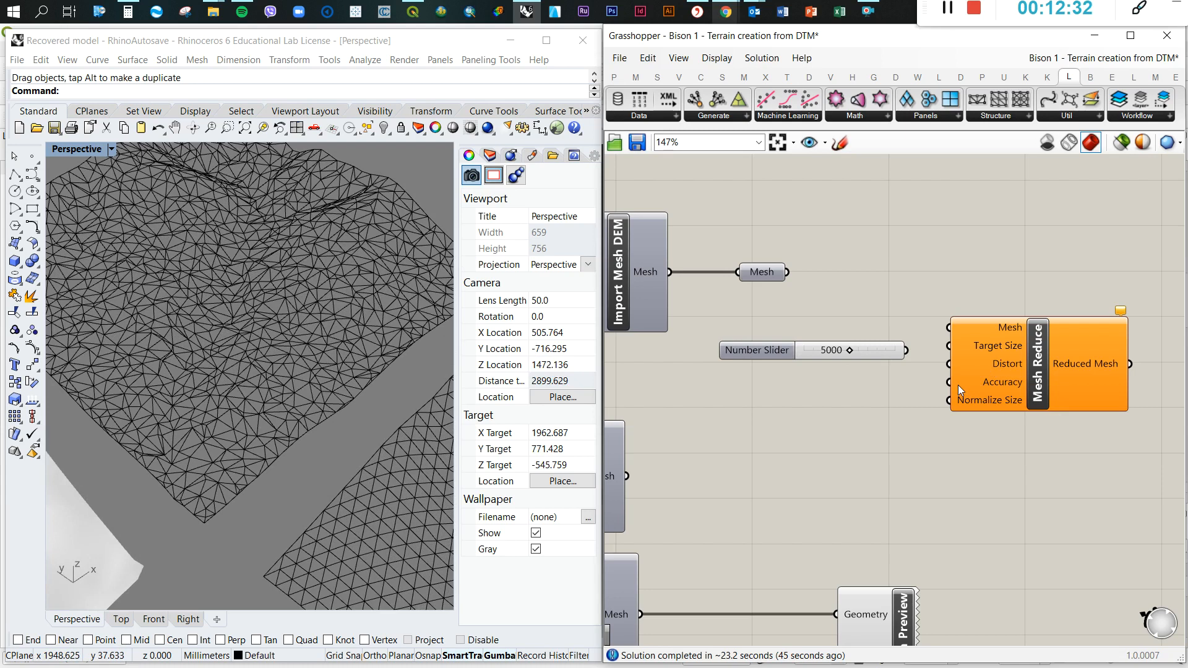
mouse_move(959, 391)
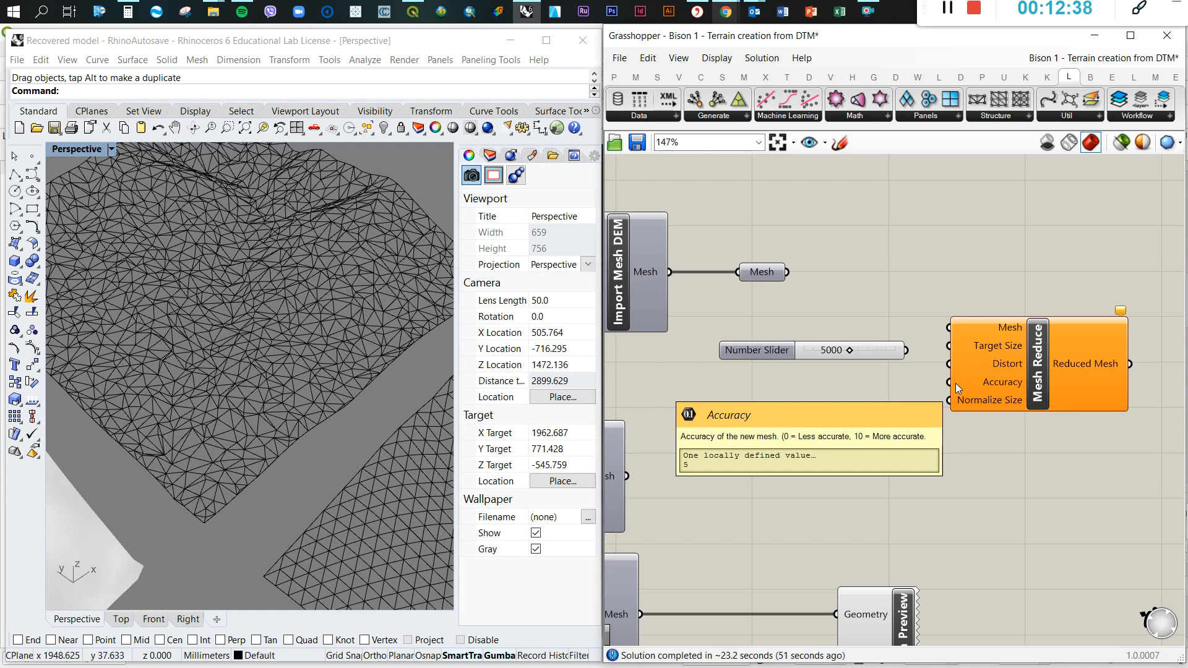
Add a number slider with the value 3 for Accuracy and wire the 5000 slider to the Target Size of Mesh Reduce
double_click(860, 389)
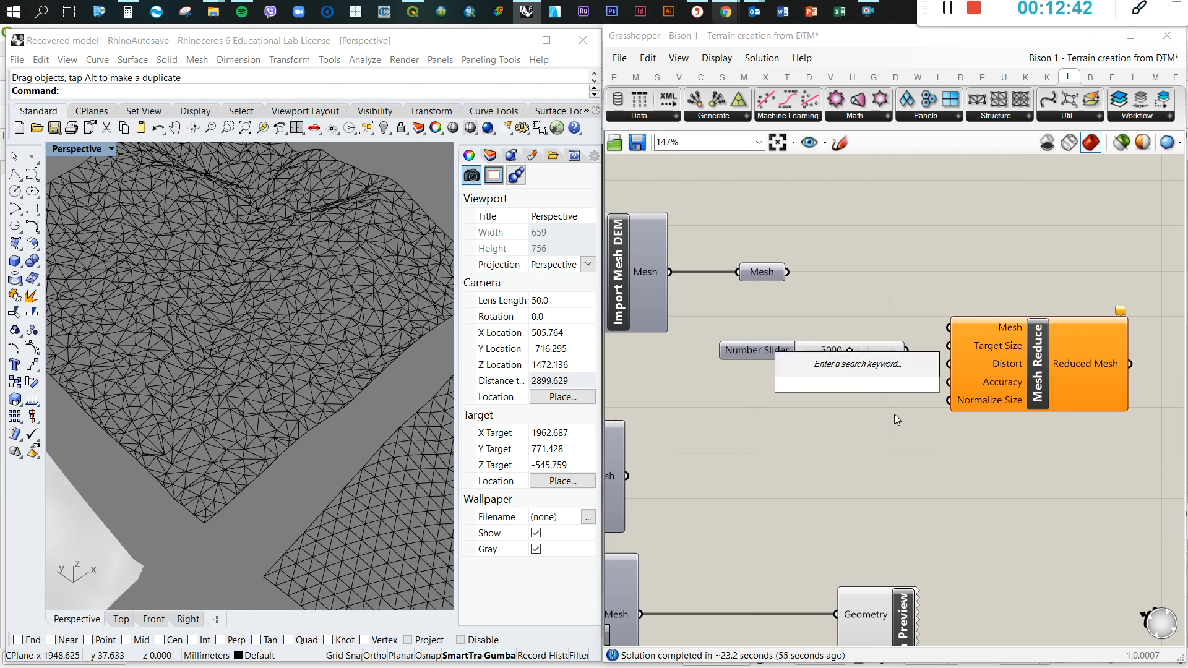
type("3")
key("Return")
left_click(888, 384)
left_click_drag(907, 377, 950, 346)
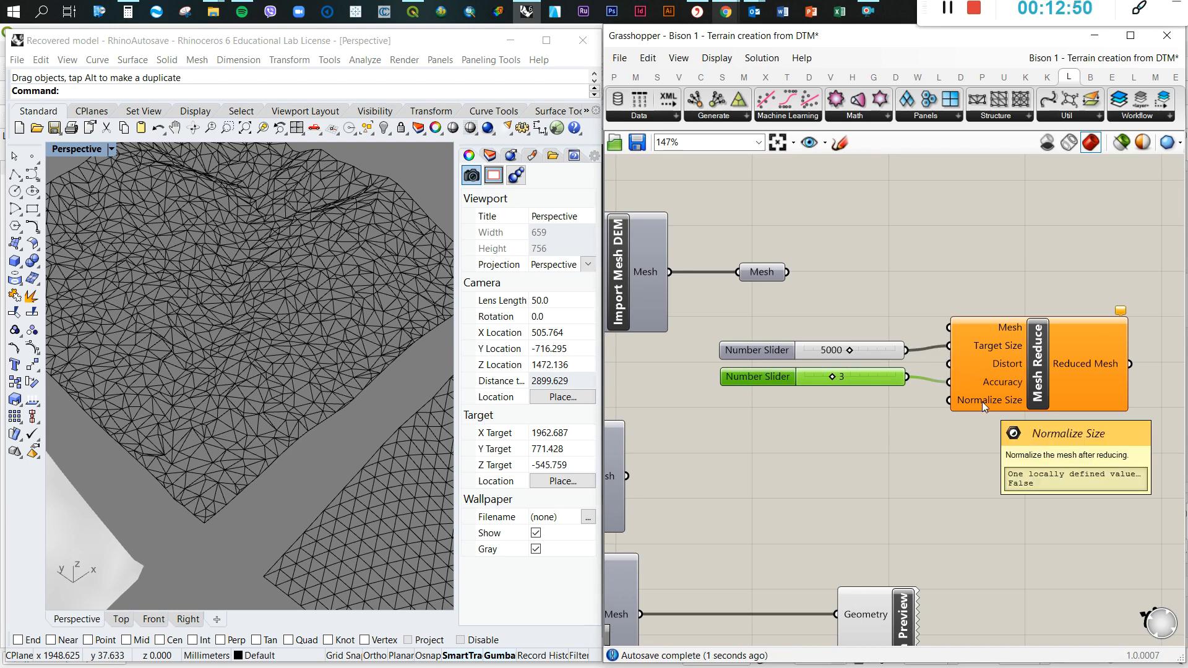
left_click(919, 463)
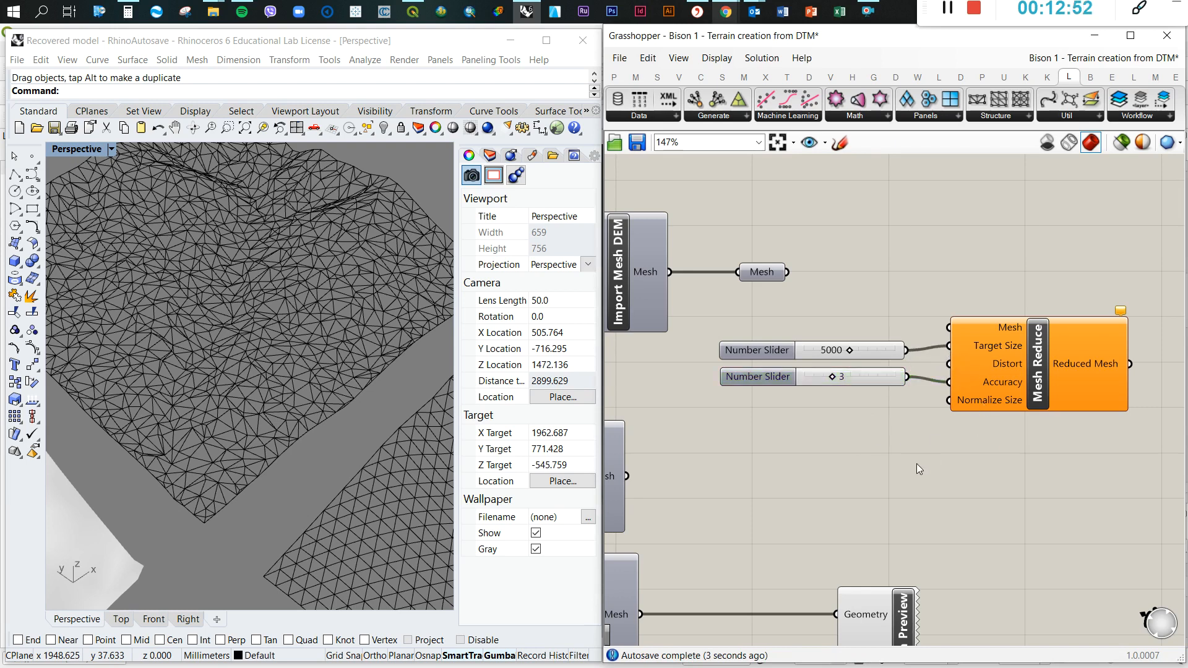
Connect the Mesh output of Import Mesh DEM to the Mesh input of Mesh Reduce
scroll(915, 463, "down", 2)
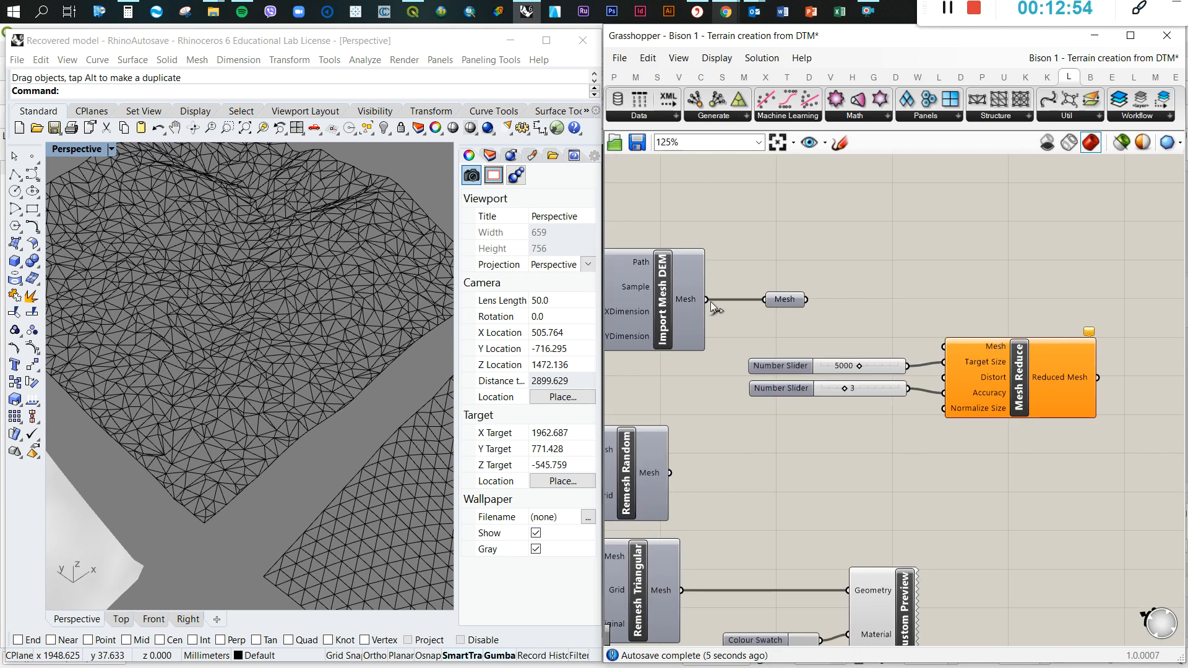
left_click_drag(706, 300, 943, 347)
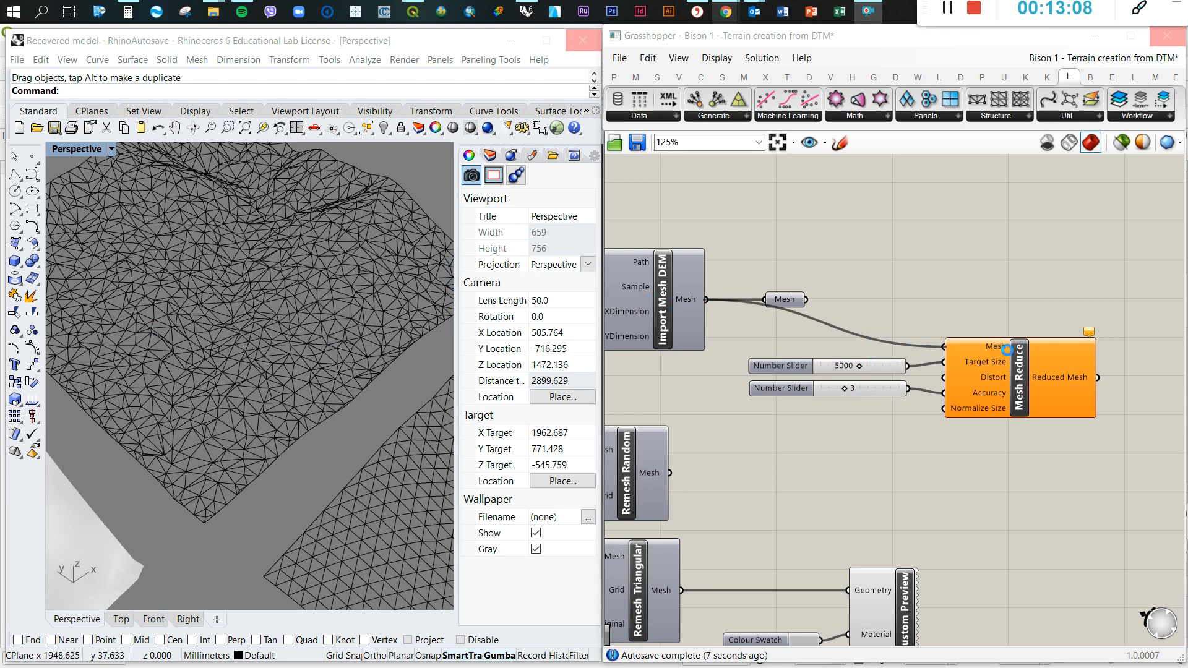
Bake the Mesh Reduce result onto the Default layer
scroll(999, 300, "down", 2)
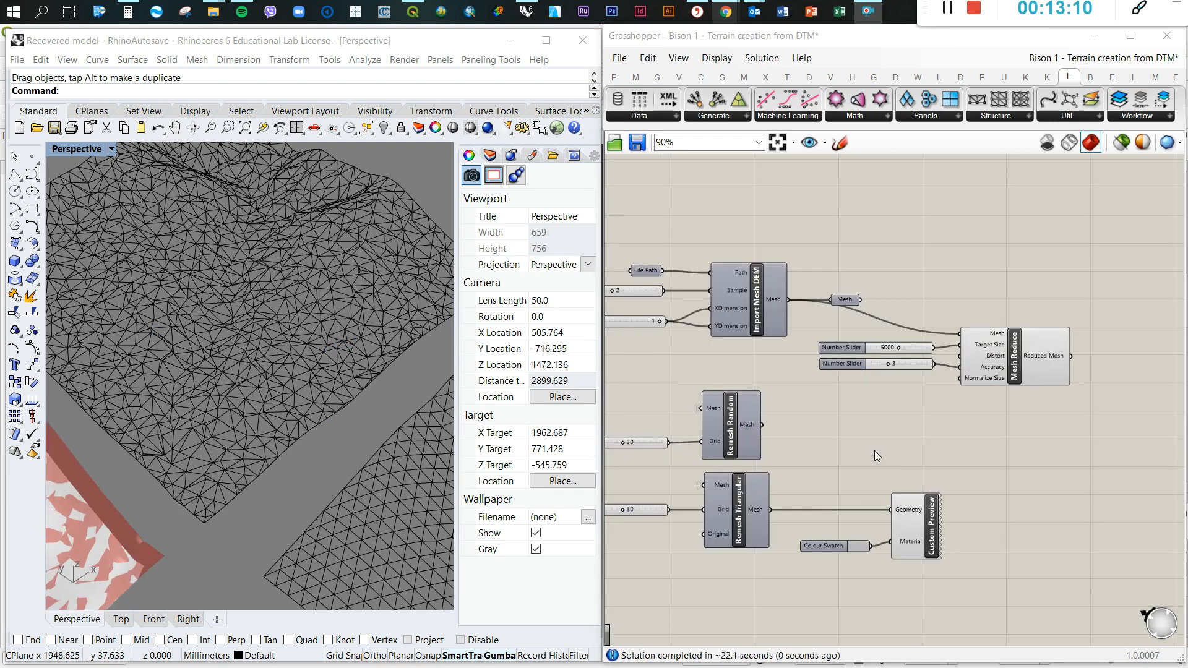
right_click(1012, 358)
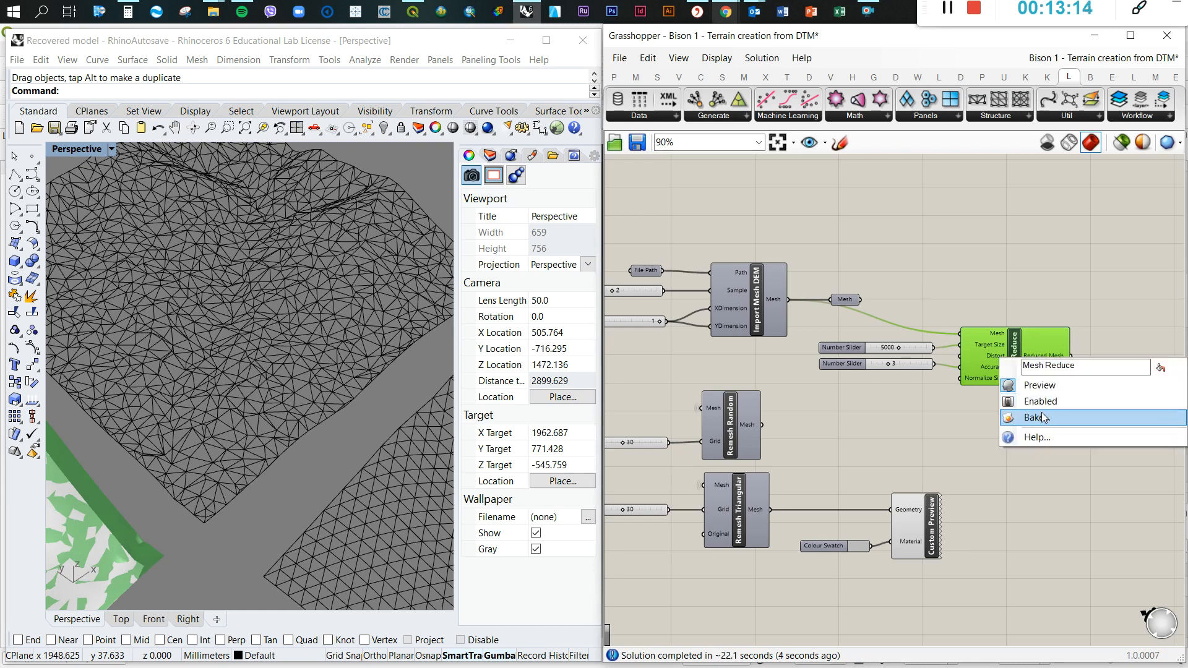
left_click(1030, 416)
left_click(1024, 300)
key("Return")
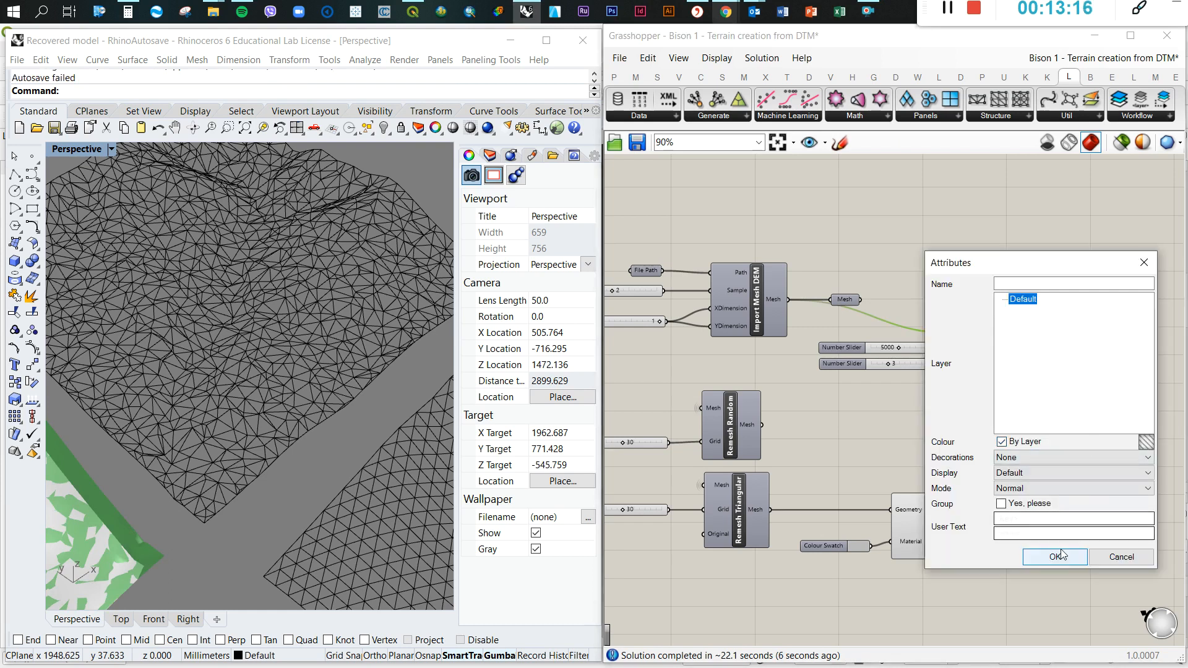
Move the baked reduced mesh off the Grasshopper preview to a free spot beside the random mesh, and deselect Mesh Reduce
scroll(1030, 361, "down", 3)
scroll(313, 432, "down", 5)
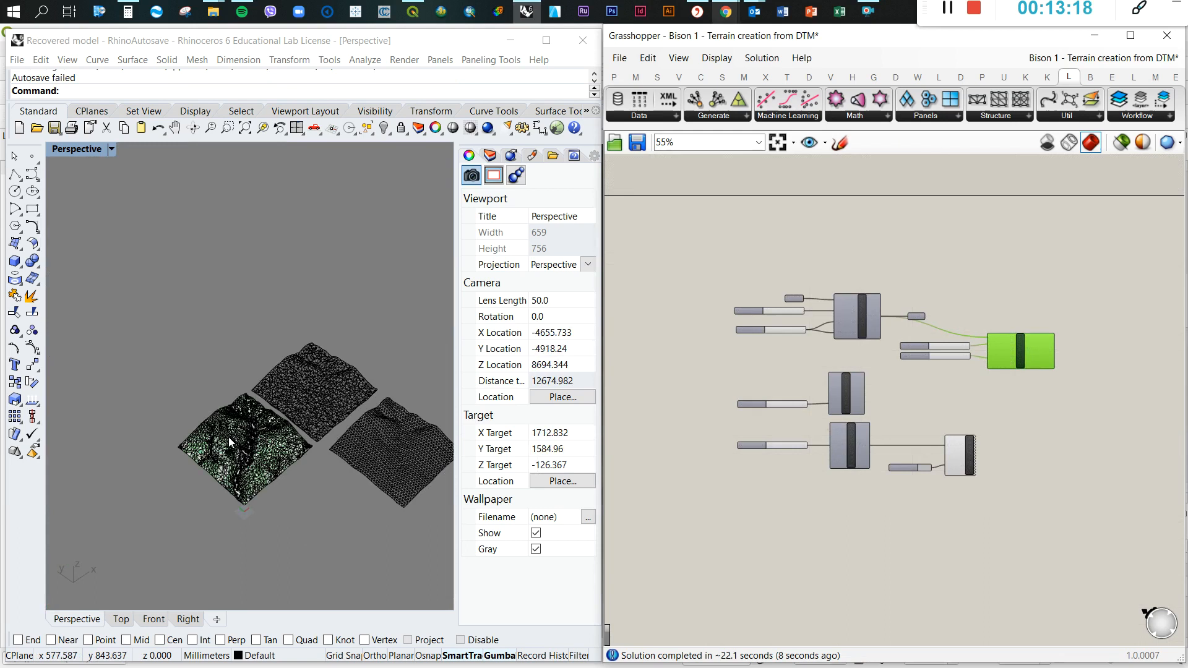
scroll(304, 443, "up", 3)
left_click(304, 443)
left_click_drag(304, 443, 297, 237)
key("ctrl+z")
left_click(203, 335)
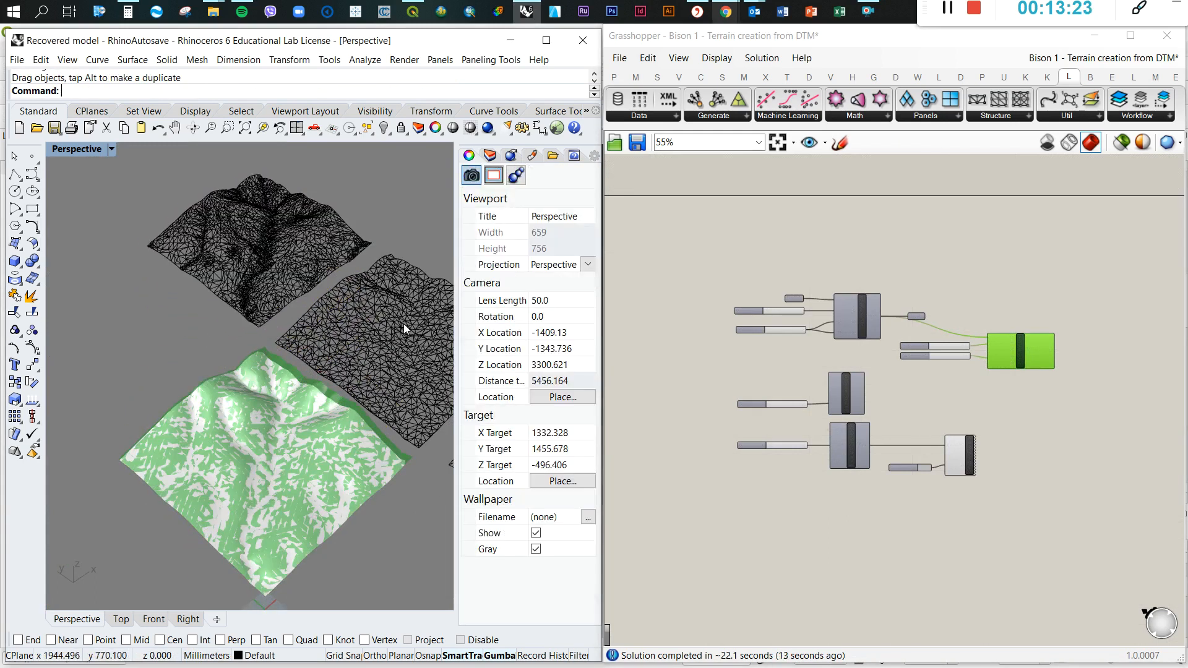
left_click(990, 294)
Examine up close how the reduced mesh's faces are distributed between the steep creases and the flatter slopes
scroll(253, 222, "up", 5)
scroll(268, 295, "up", 3)
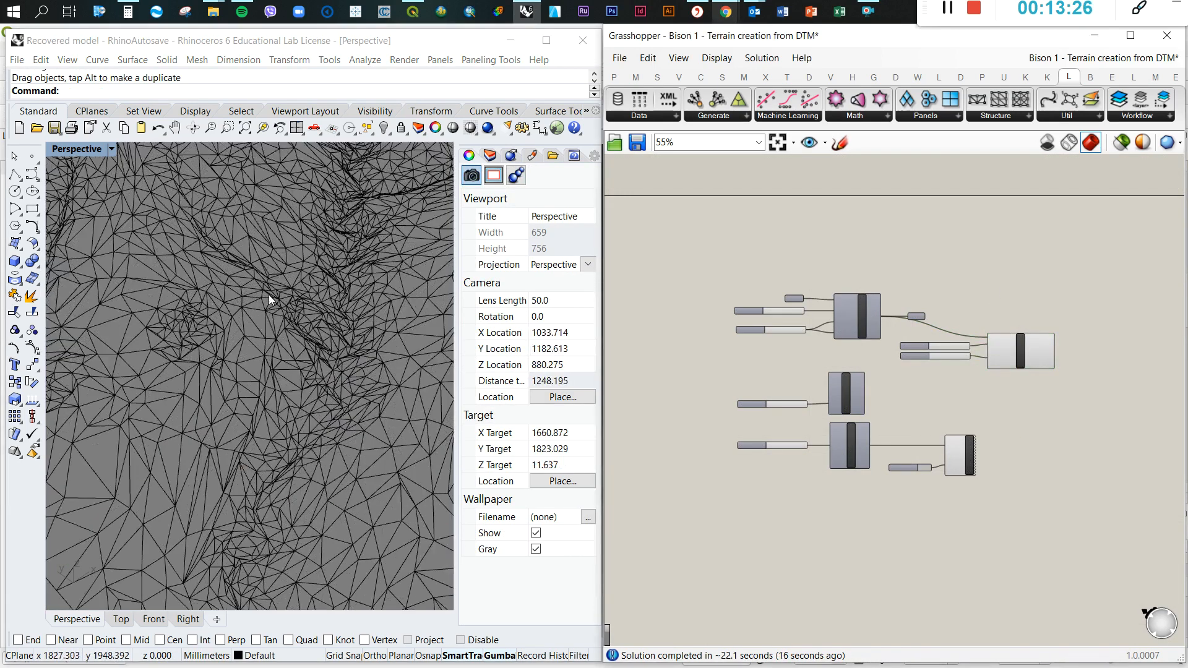
right_click_drag(290, 306, 302, 256)
scroll(315, 291, "up", 6)
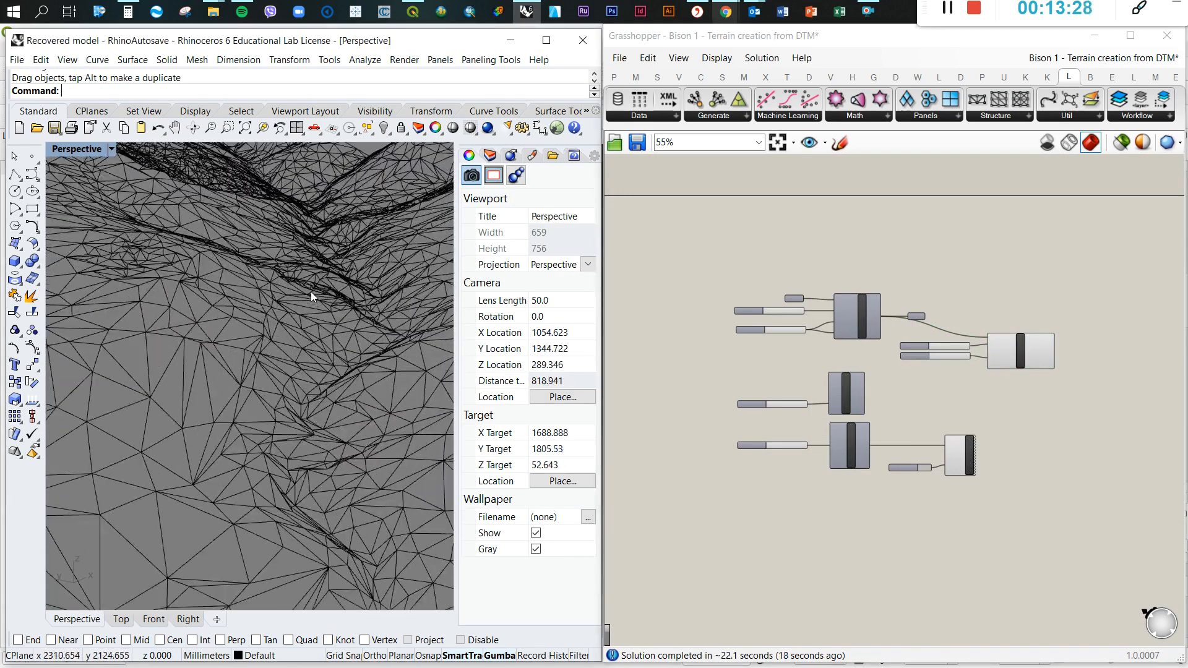
scroll(303, 273, "down", 10)
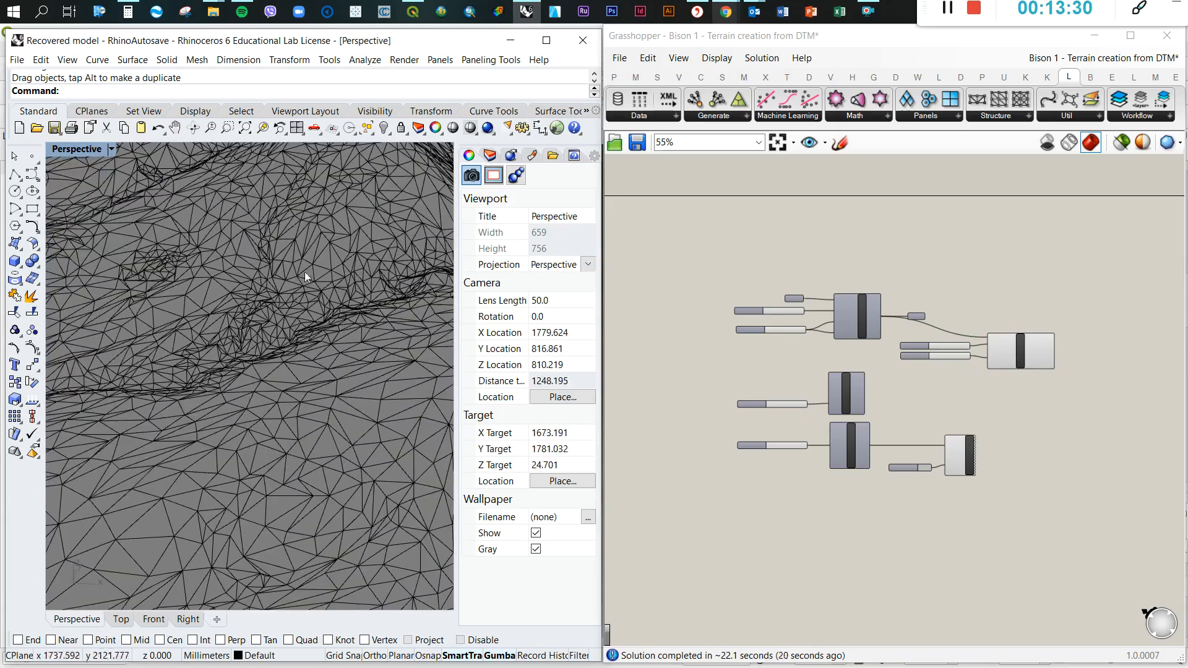
right_click_drag(320, 269, 391, 258)
scroll(328, 286, "up", 10)
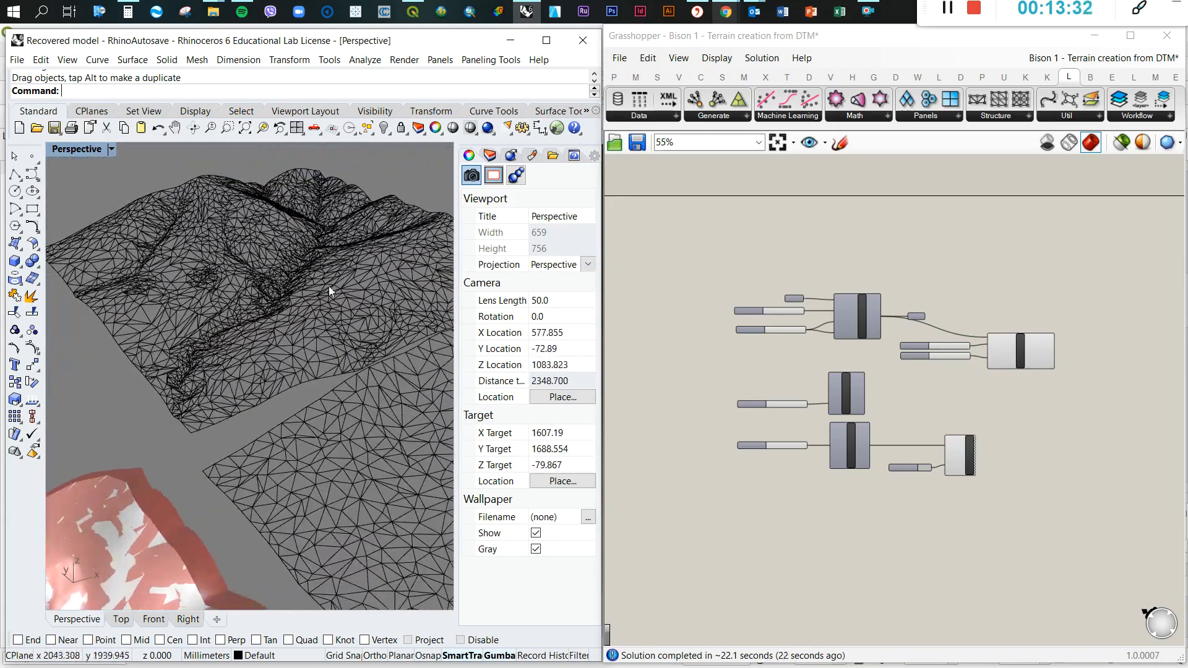
Examine the random mesh's face distribution and compare it with the reduced mesh from several angles
scroll(248, 320, "down", 4)
right_click_drag(259, 313, 258, 272)
scroll(280, 326, "down", 10)
right_click_drag(287, 326, 240, 381)
scroll(241, 380, "down", 6)
scroll(338, 379, "up", 10)
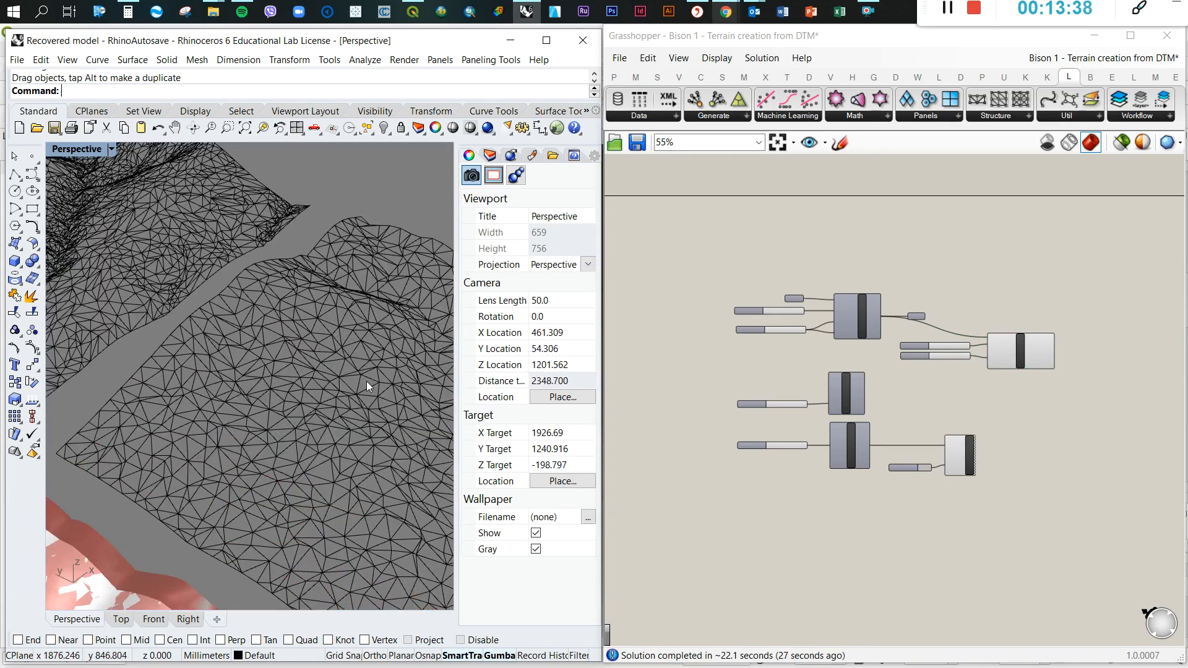
scroll(367, 381, "down", 5)
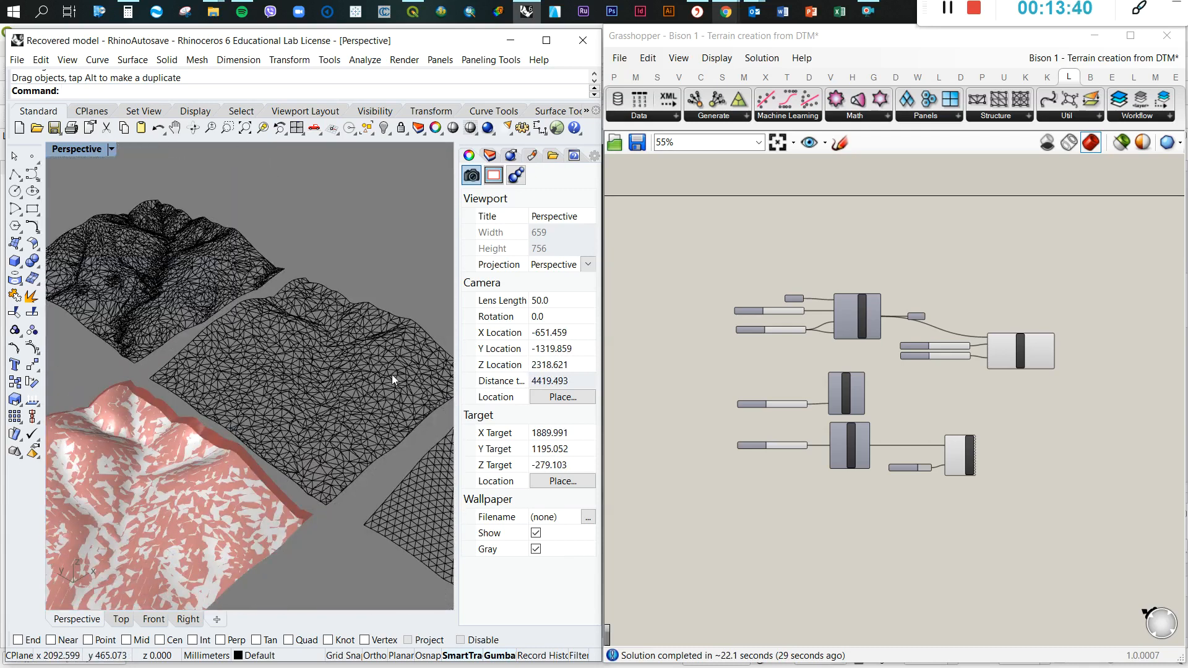
scroll(392, 374, "up", 5)
right_click_drag(342, 384, 350, 355)
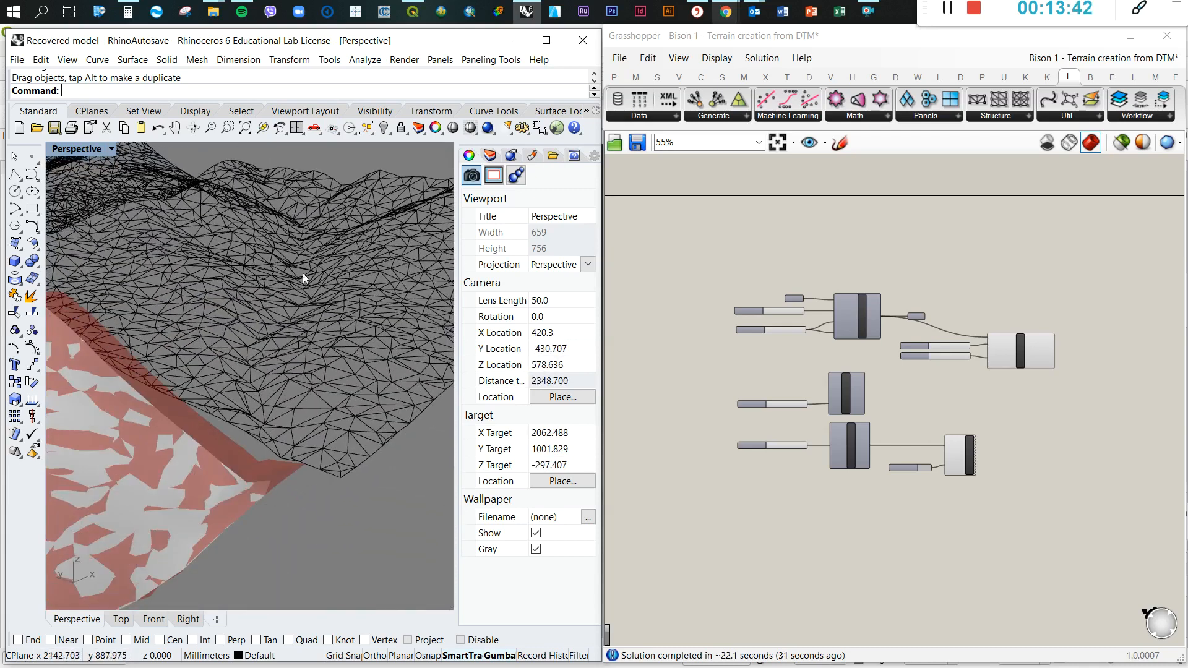
right_click_drag(329, 316, 265, 370)
scroll(299, 380, "down", 10)
right_click_drag(377, 465, 399, 411)
scroll(387, 399, "up", 6)
scroll(387, 399, "down", 6)
Inspect the reduced mesh's triangulation around its central valley up close
right_click_drag(99, 238, 135, 300)
scroll(137, 297, "up", 10)
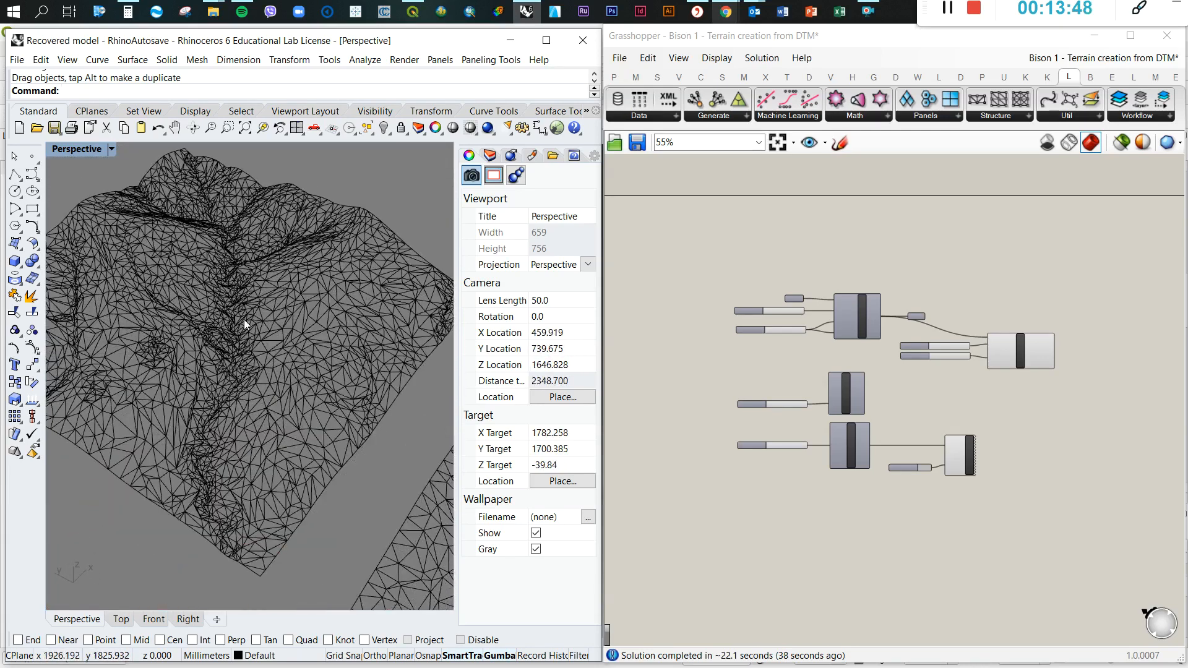
left_click(244, 320)
left_click(384, 214)
scroll(257, 317, "up", 2)
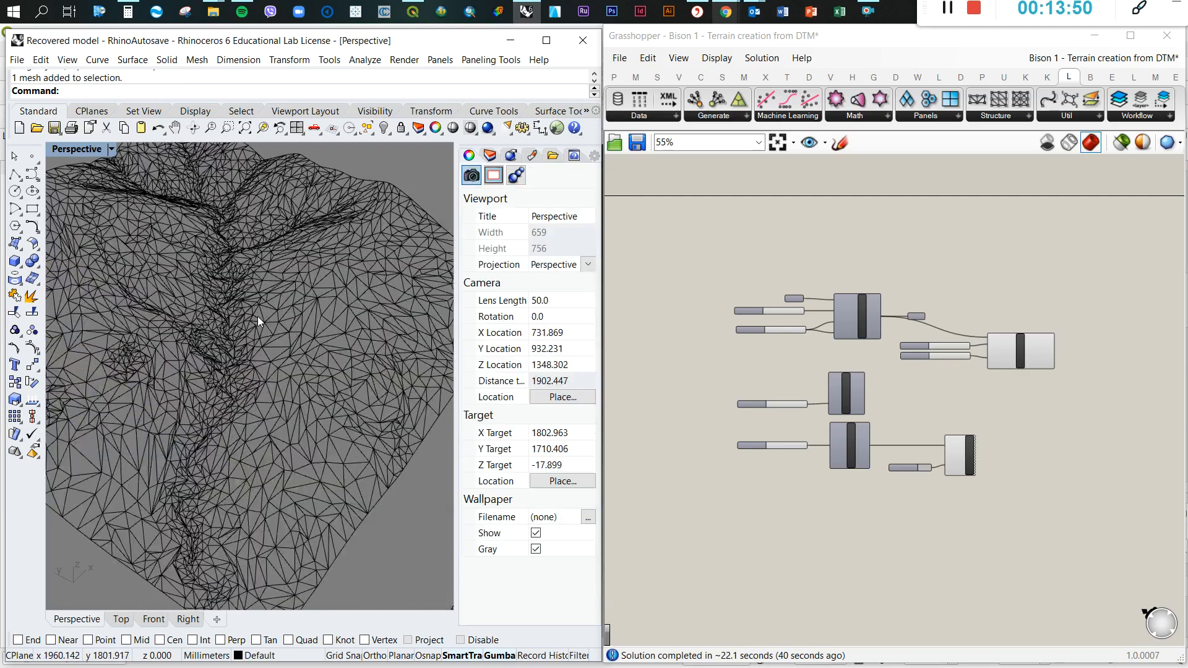
scroll(258, 318, "down", 6)
right_click_drag(265, 318, 302, 324)
scroll(233, 318, "up", 10)
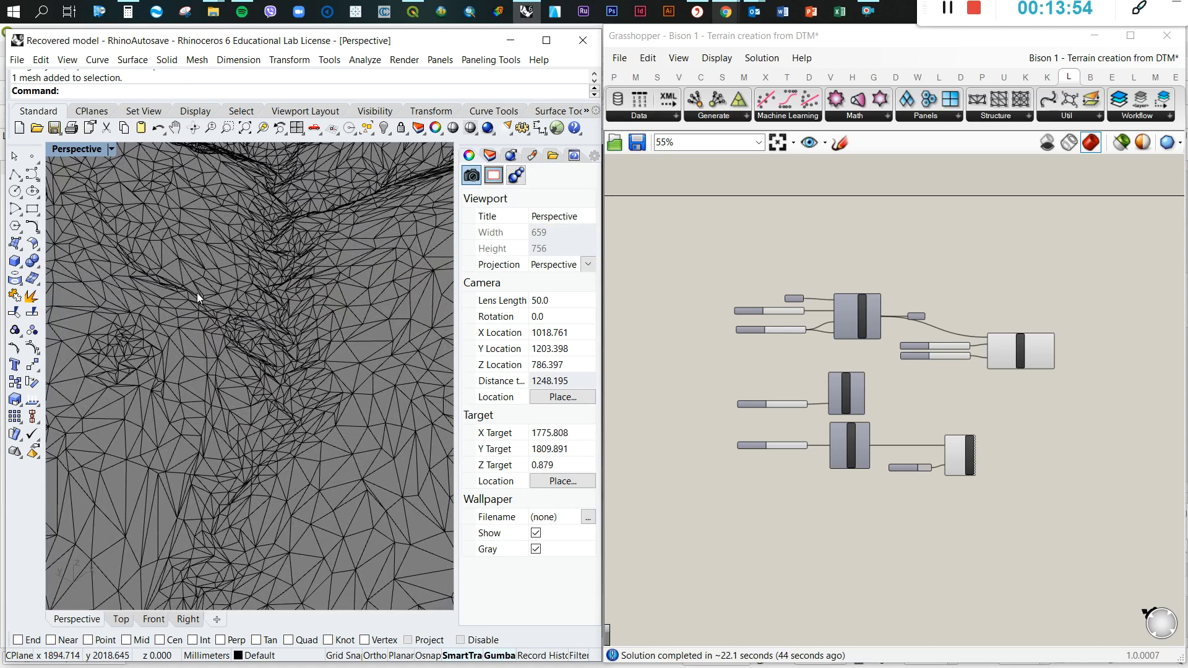
Set the Perspective viewport to Arctic display and examine the shaded relief of the reduced terrain and its valley
scroll(197, 292, "down", 6)
left_click(112, 149)
left_click(88, 306)
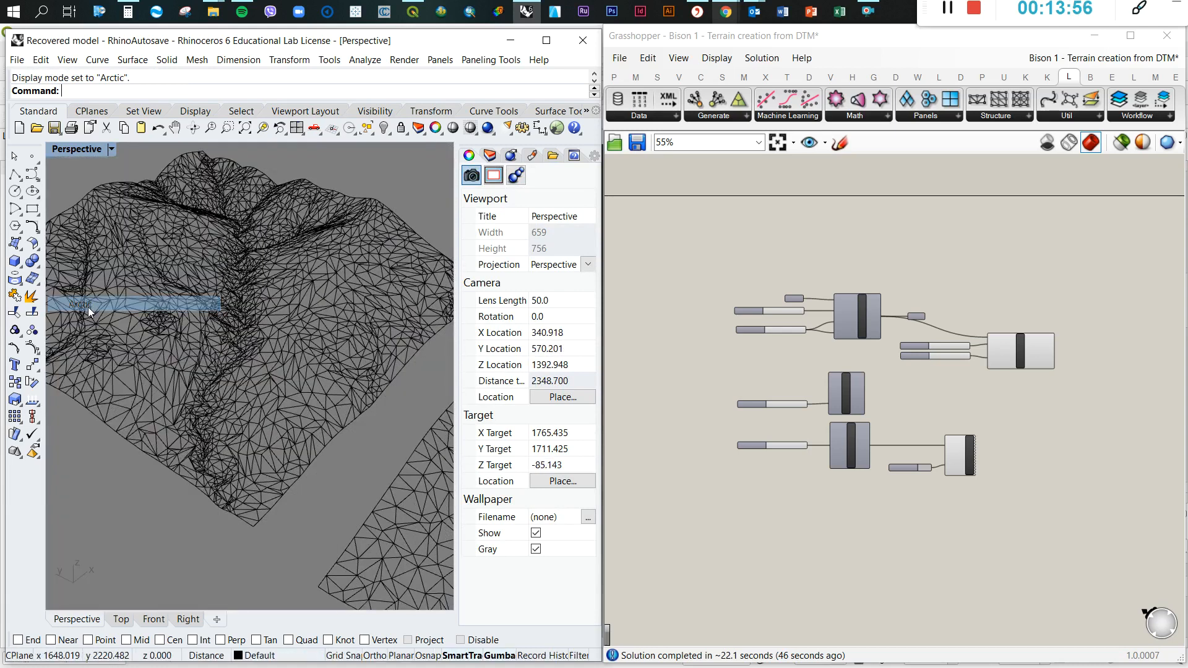
scroll(195, 317, "up", 12)
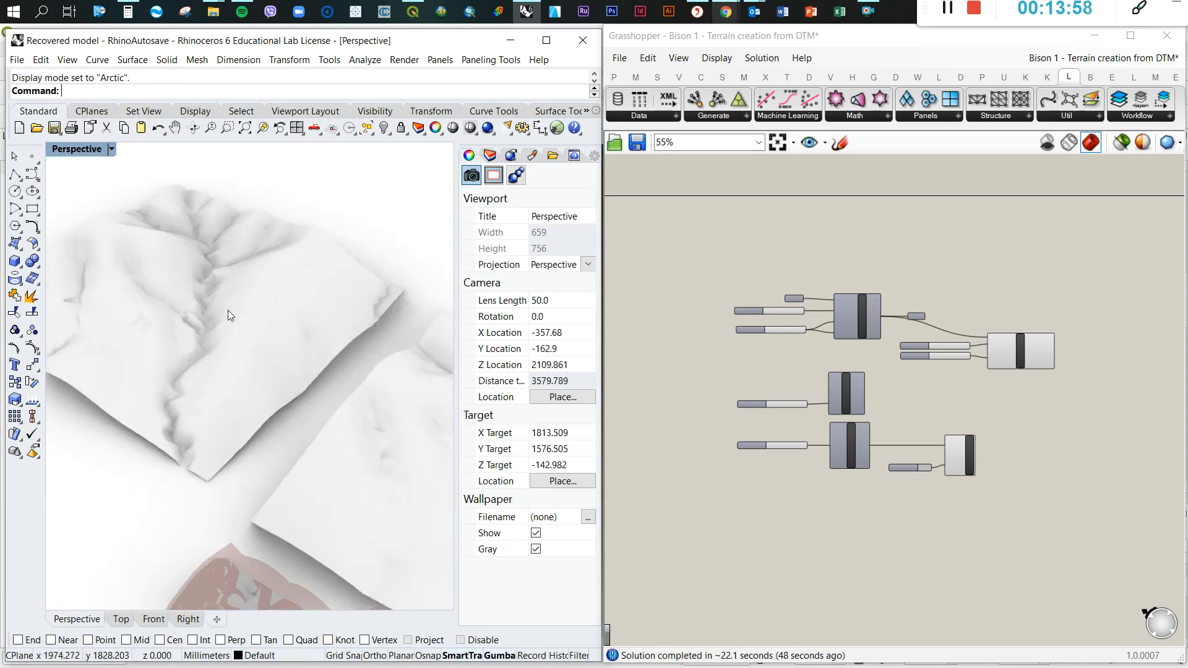
right_click_drag(187, 402, 269, 292)
scroll(202, 276, "down", 12)
right_click_drag(200, 276, 281, 329)
right_click_drag(400, 401, 377, 403)
scroll(346, 401, "up", 4)
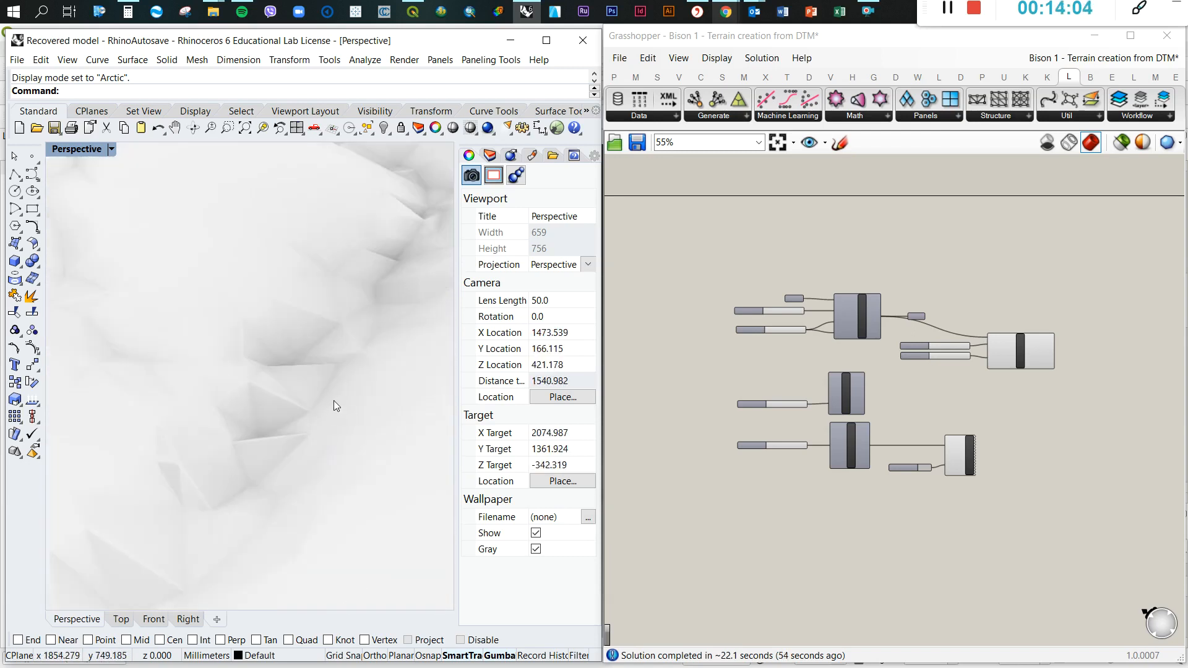
scroll(255, 330, "down", 7)
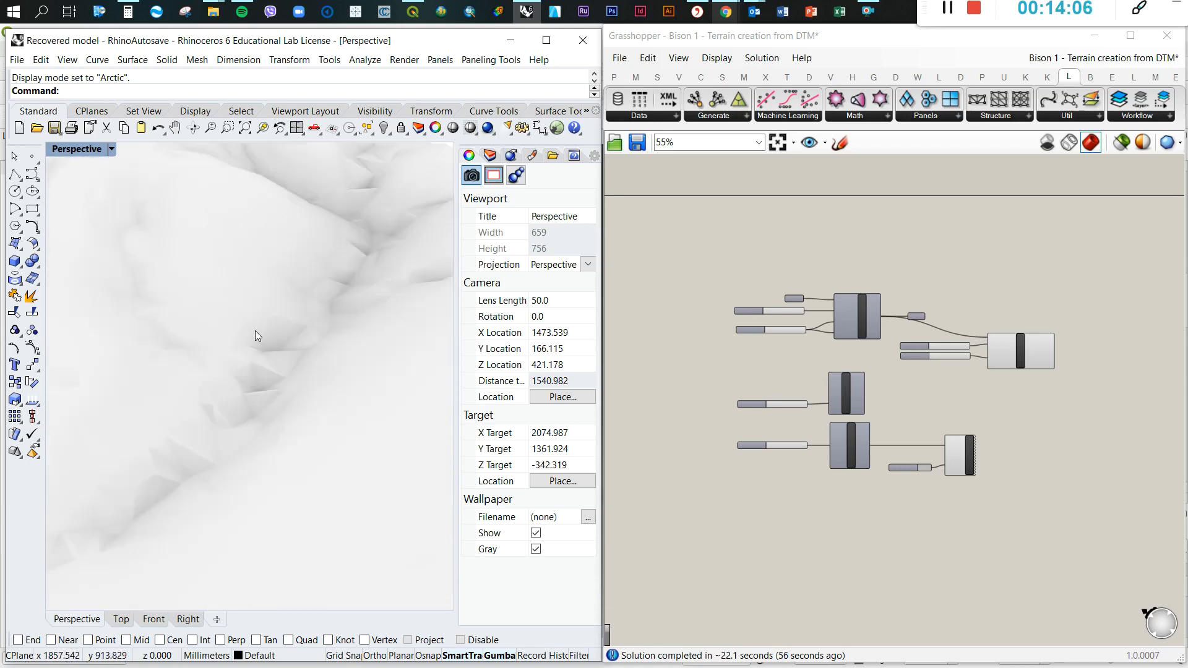
scroll(381, 461, "down", 5)
scroll(381, 461, "up", 6)
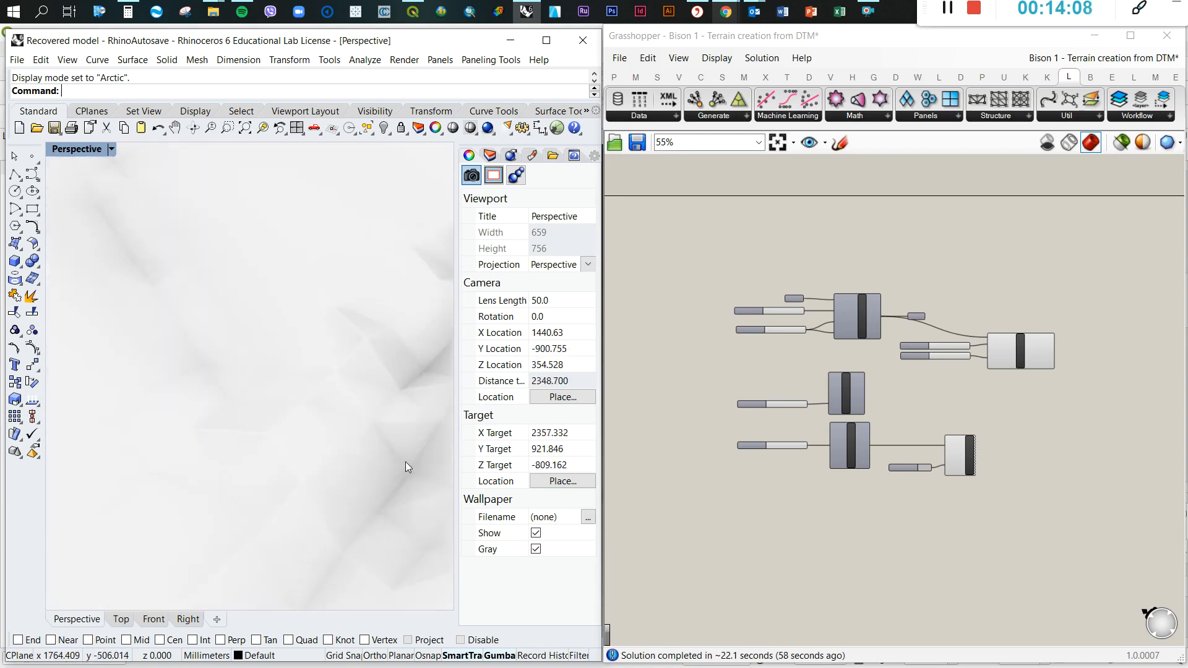
scroll(401, 425, "down", 10)
right_click_drag(209, 291, 243, 307)
scroll(242, 307, "up", 4)
scroll(255, 313, "up", 10)
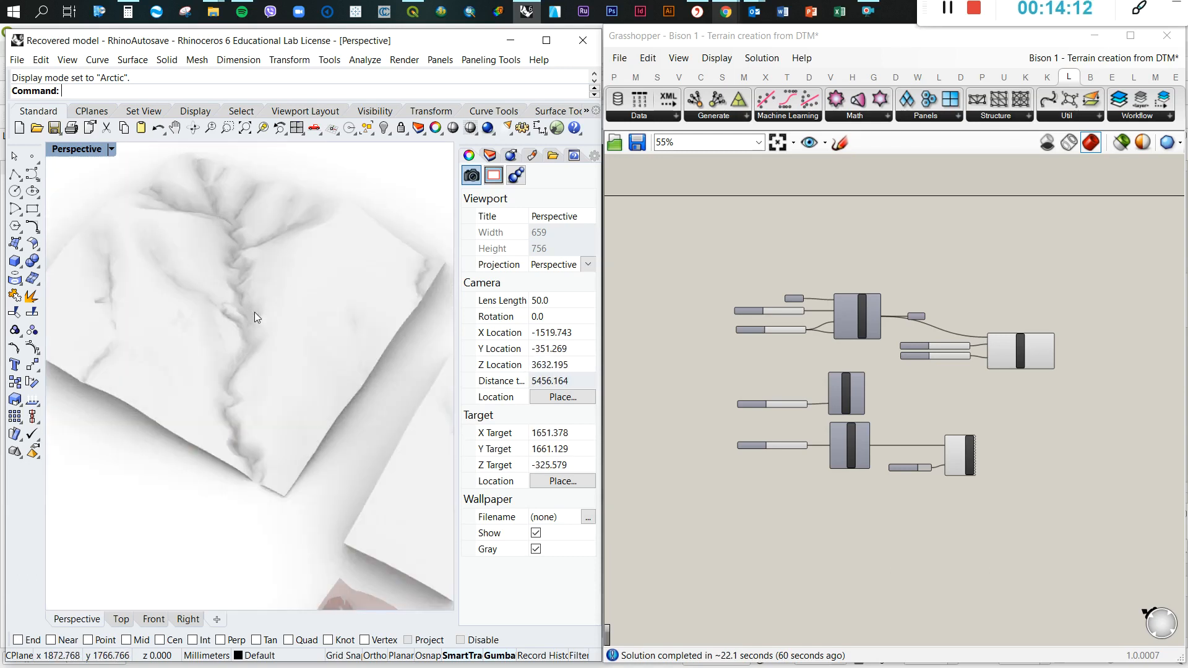
Highlight the reduced mesh's edges by selecting it, set the Perspective viewport to Wireframe display, and clear the selection
left_click(246, 316)
mouse_move(321, 332)
right_mouse_down()
mouse_move(311, 273)
mouse_move(300, 326)
right_mouse_up()
scroll(273, 285, "up", 3)
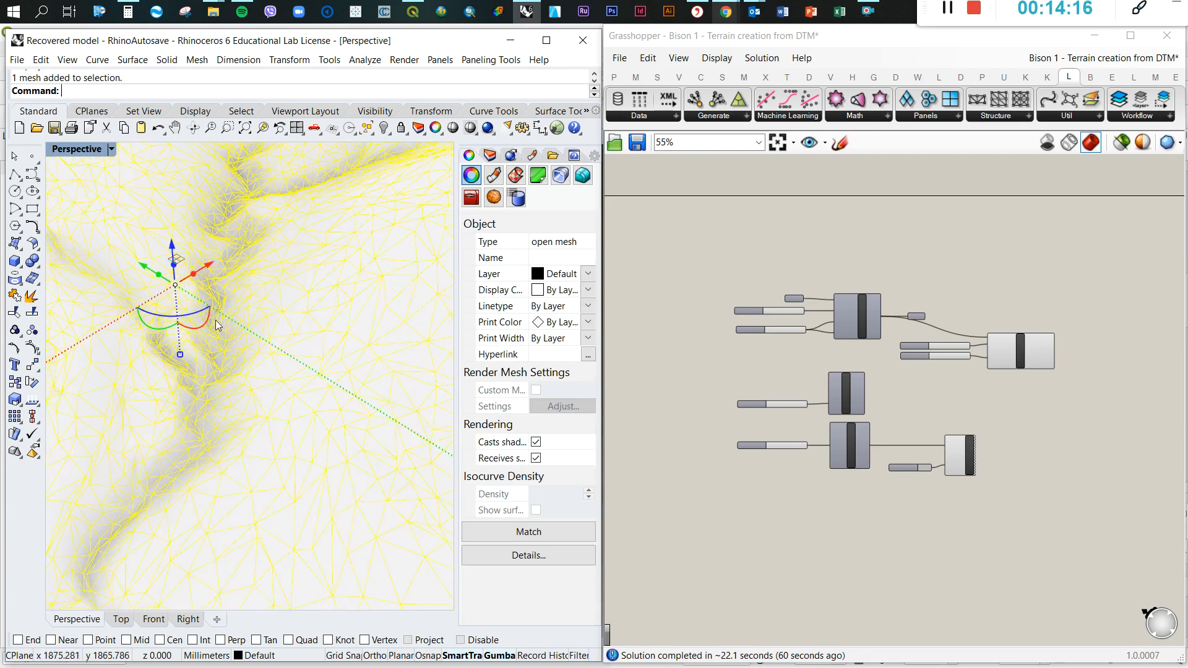
left_click(111, 151)
left_click(114, 185)
scroll(273, 306, "down", 10)
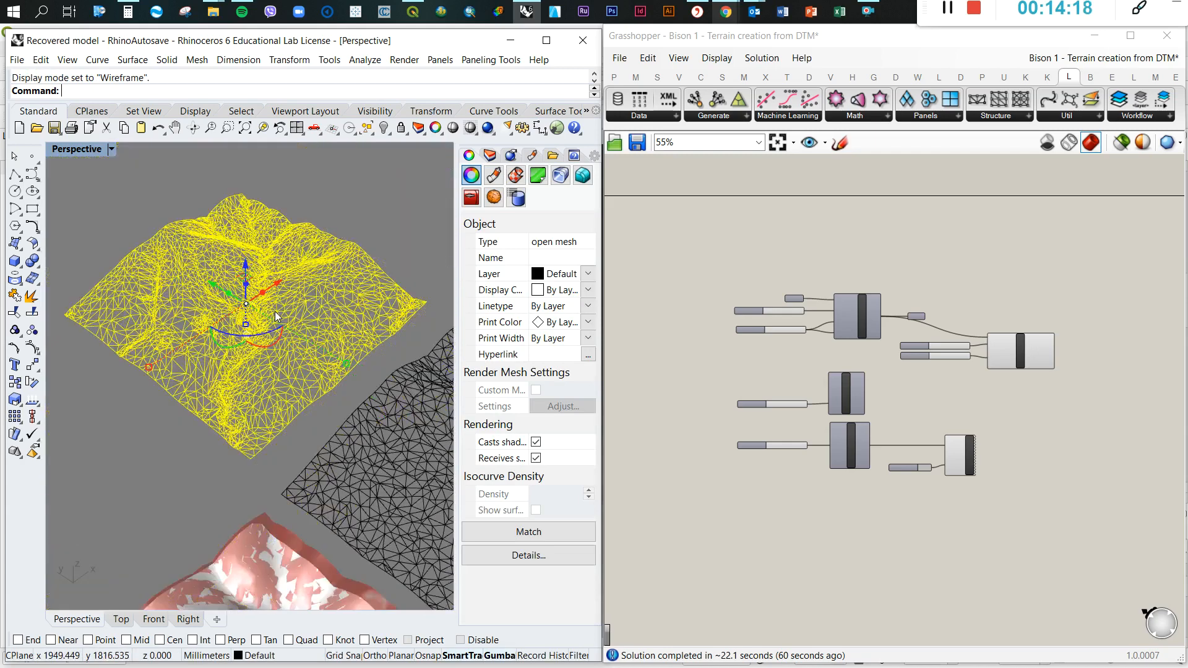
left_click(361, 231)
Review the reduced mesh's wireframe up close and against the random and triangular meshes beside it
scroll(241, 306, "up", 10)
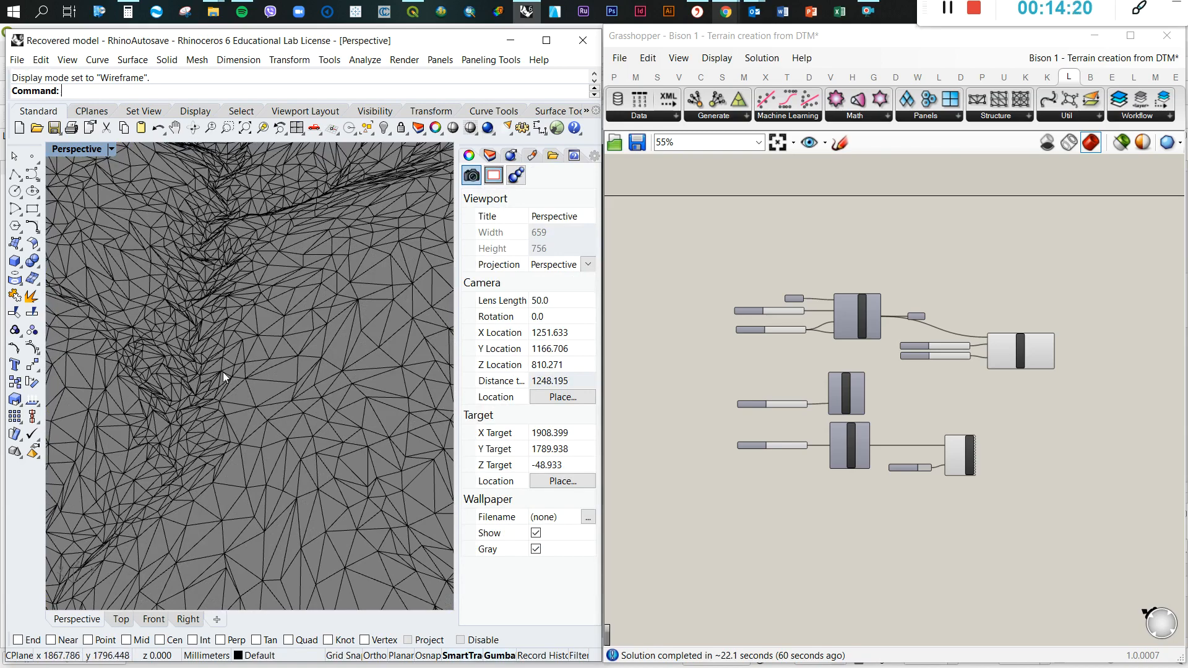
scroll(250, 284, "down", 8)
right_click_drag(253, 285, 208, 334)
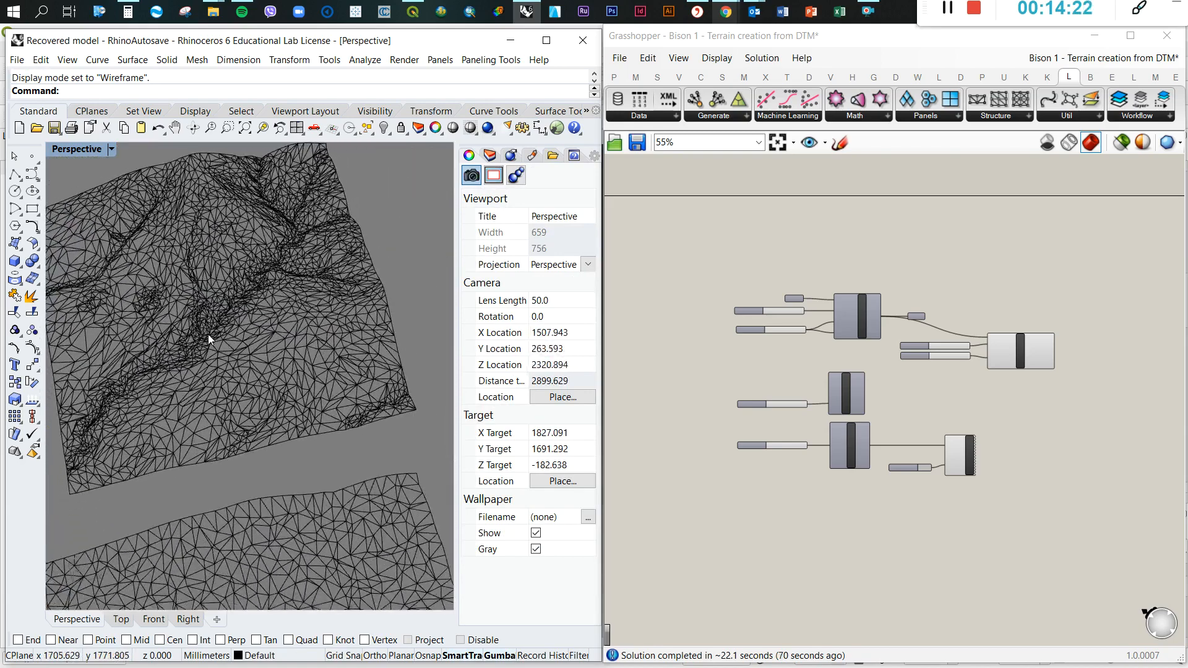
scroll(288, 328, "down", 10)
scroll(277, 315, "up", 10)
right_click_drag(289, 329, 243, 451)
scroll(230, 365, "up", 5)
scroll(246, 340, "down", 12)
scroll(293, 394, "up", 8)
scroll(309, 411, "down", 6)
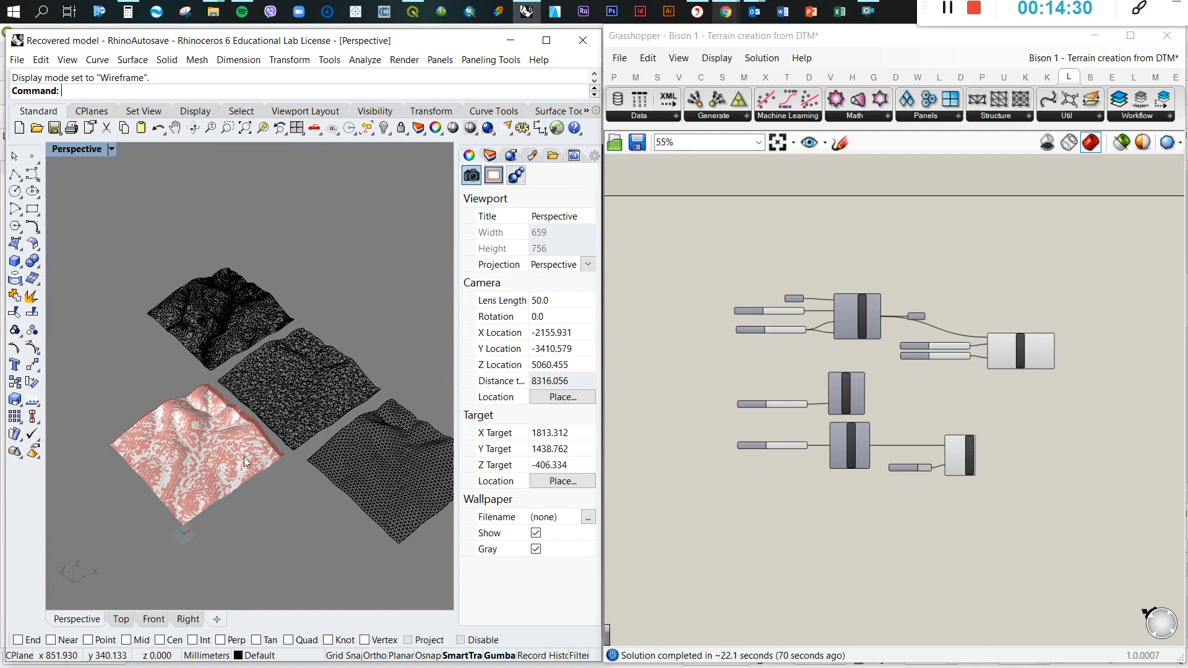
scroll(254, 449, "up", 2)
left_click(997, 318)
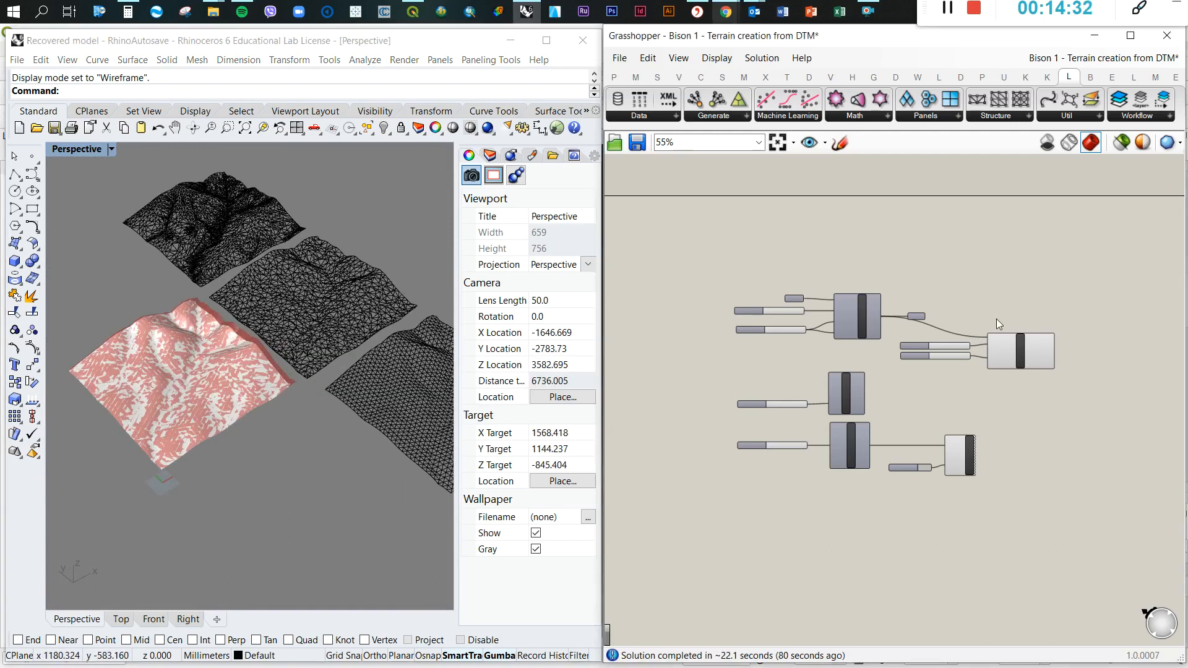
scroll(829, 374, "up", 4)
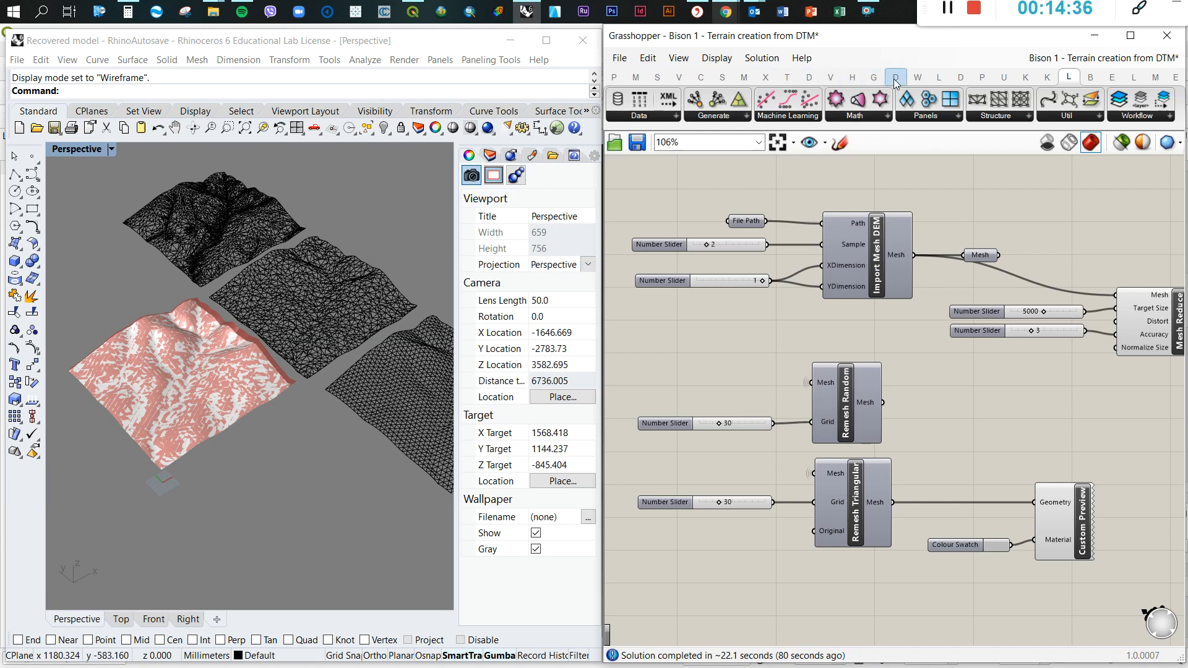
scroll(849, 344, "down", 3)
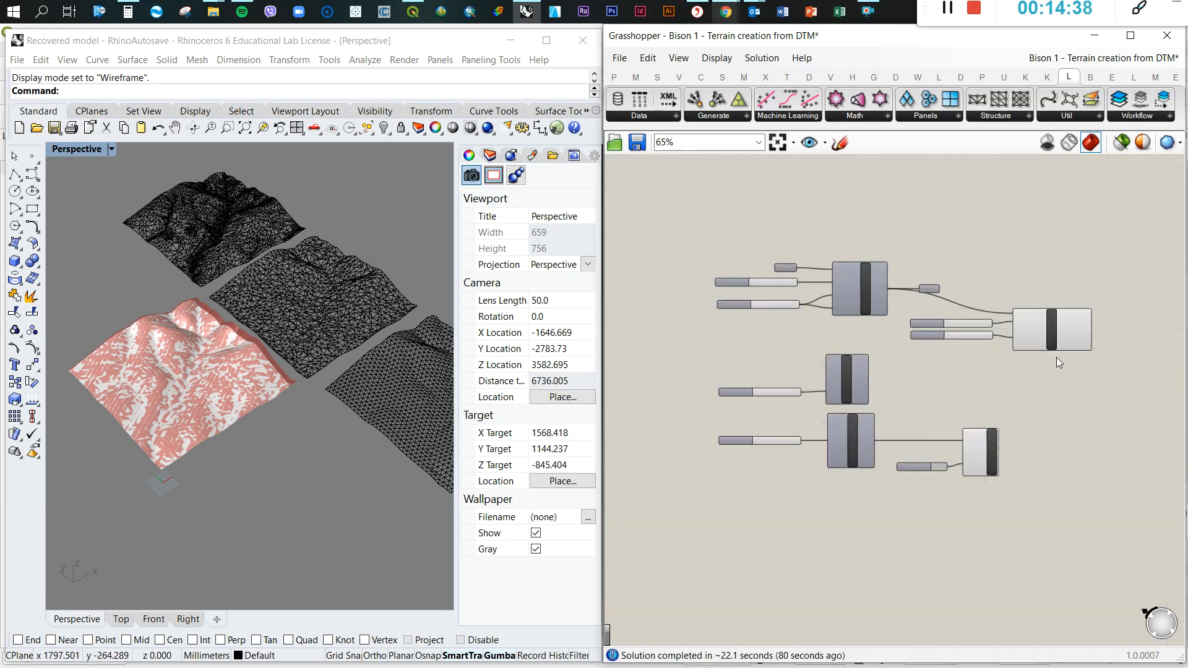
scroll(1057, 357, "up", 2)
scroll(1021, 315, "down", 5)
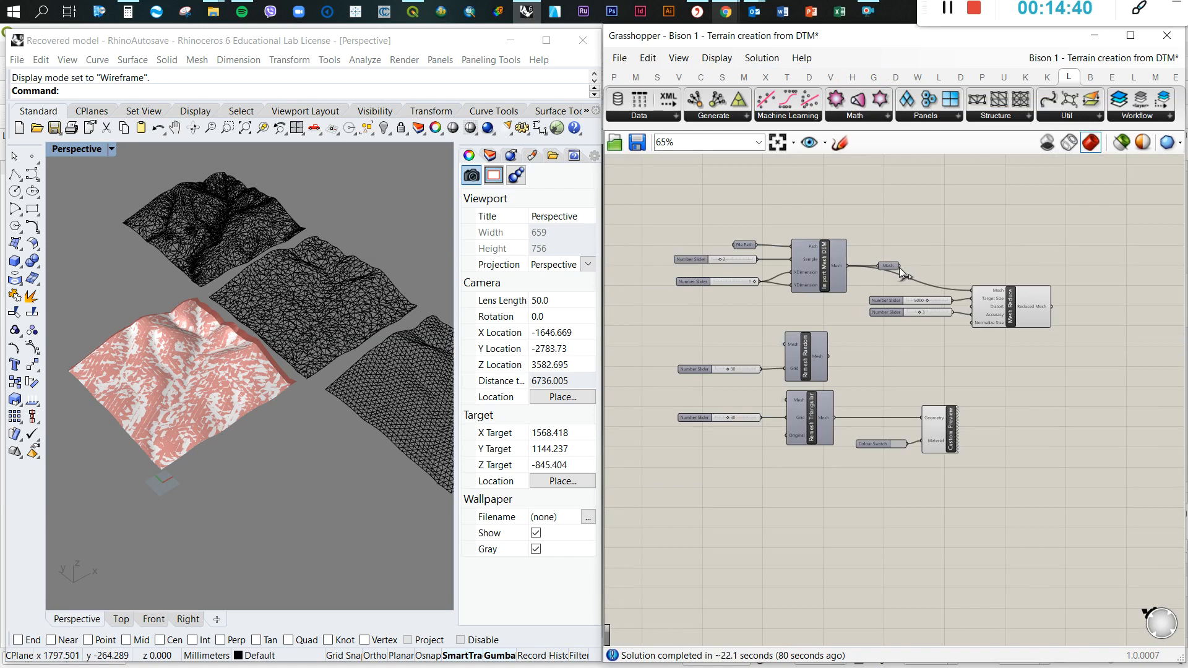
Add Docofossor's Import ASC component on empty canvas beyond the Mesh Reduce component
left_click_drag(756, 232, 1013, 411)
left_click_drag(853, 272, 804, 261)
left_click(951, 262)
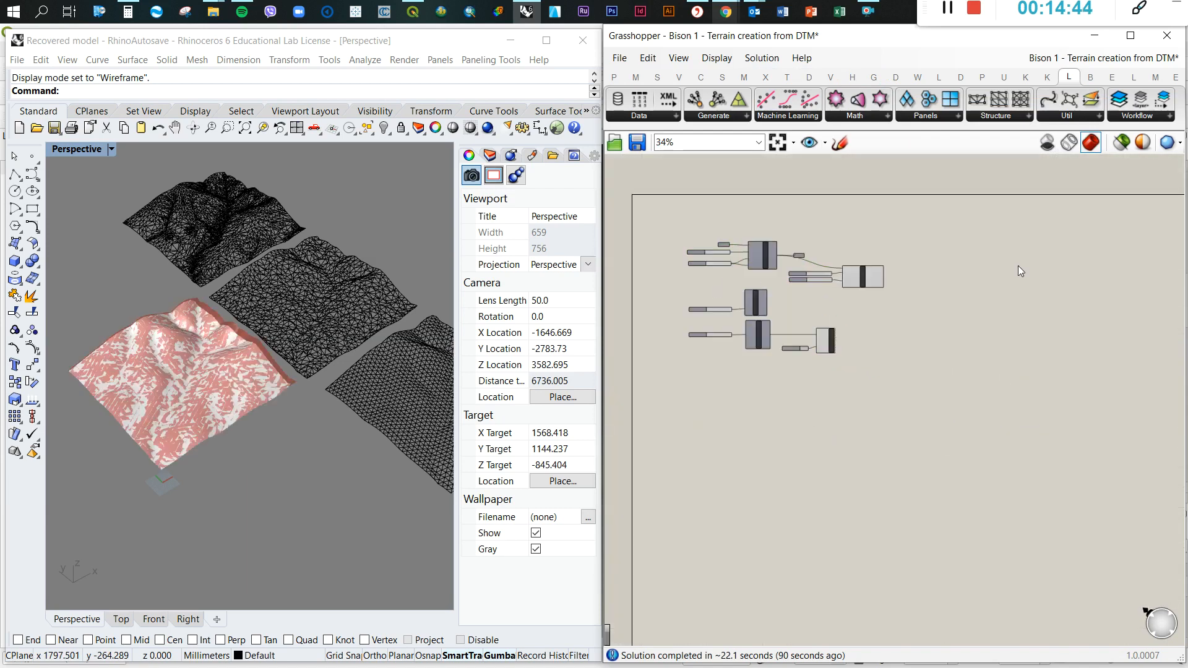
scroll(1018, 265, "up", 2)
left_click(960, 77)
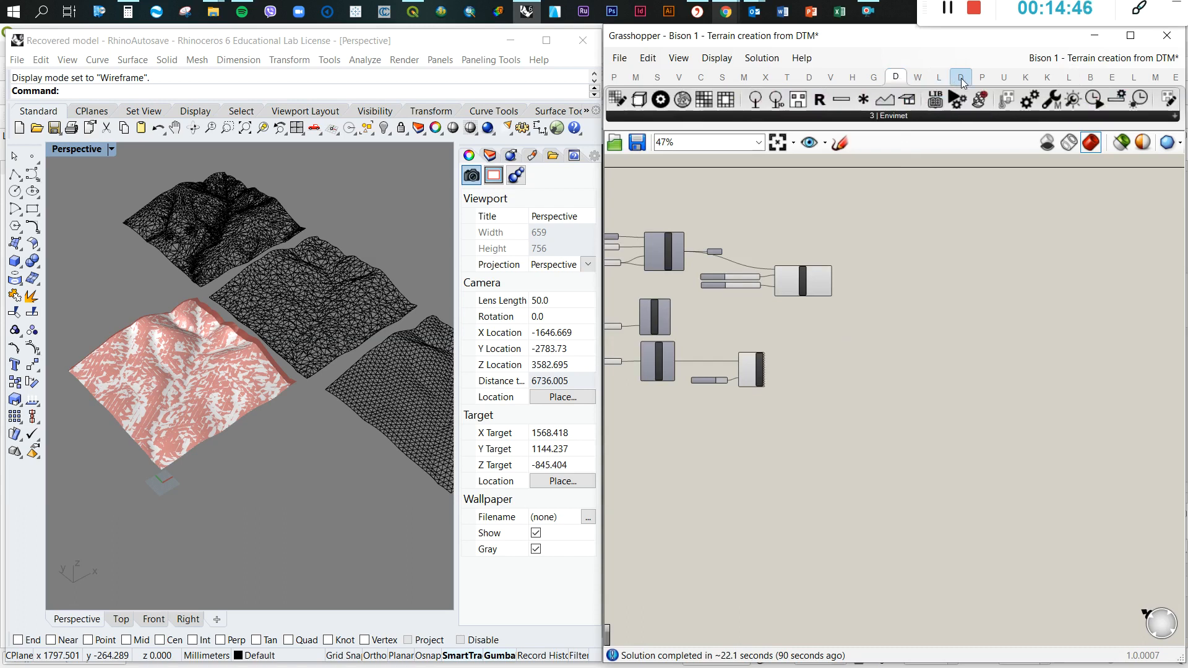
left_click(945, 117)
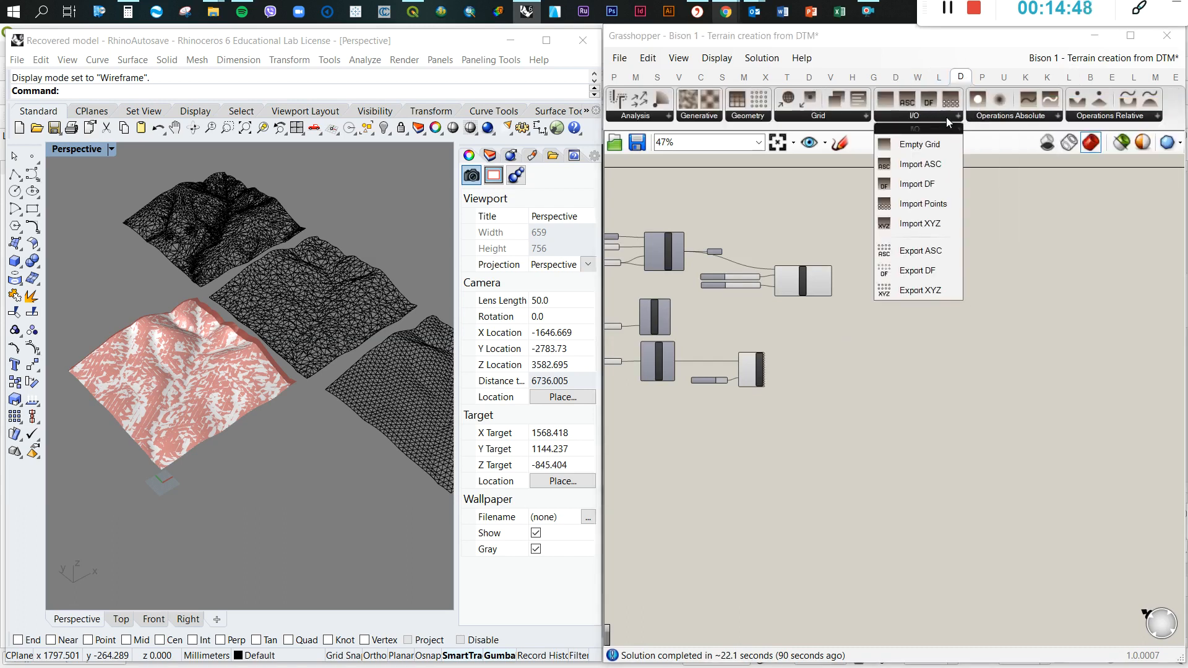
left_click_drag(920, 164, 949, 258)
scroll(955, 266, "up", 5)
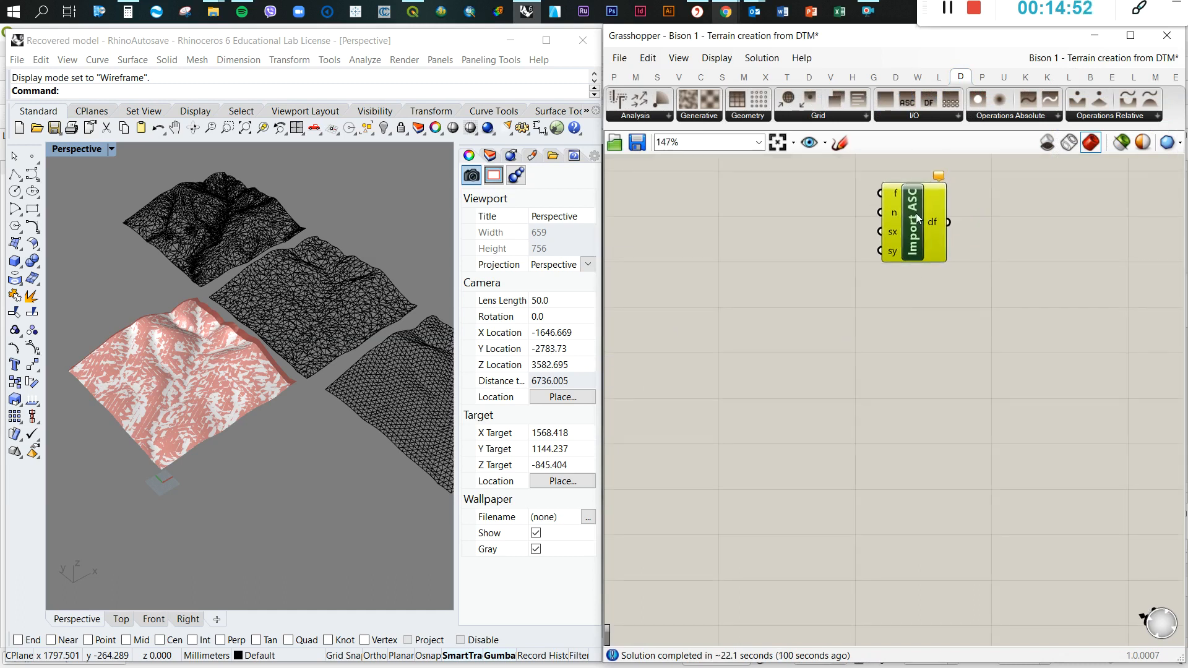
Add a File Path parameter, wire it to Import ASC's f input, and align the two components
double_click(747, 203)
type("file")
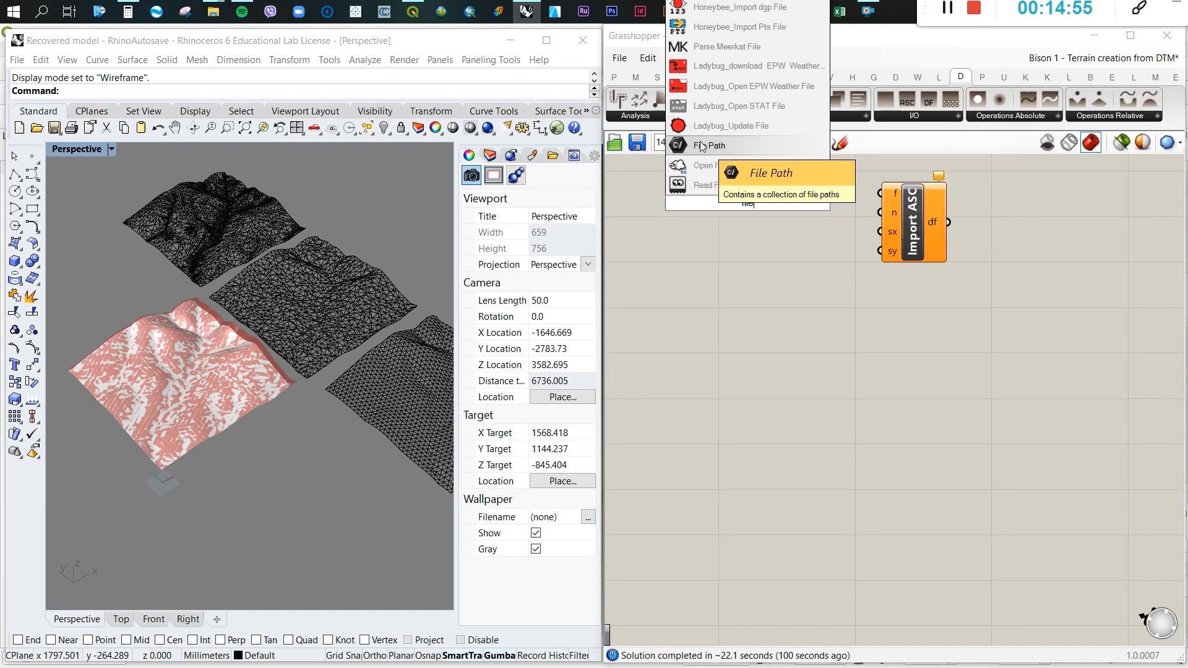
left_click(709, 146)
left_click_drag(863, 201, 879, 193)
left_click_drag(747, 202, 767, 197)
left_click_drag(923, 252, 914, 256)
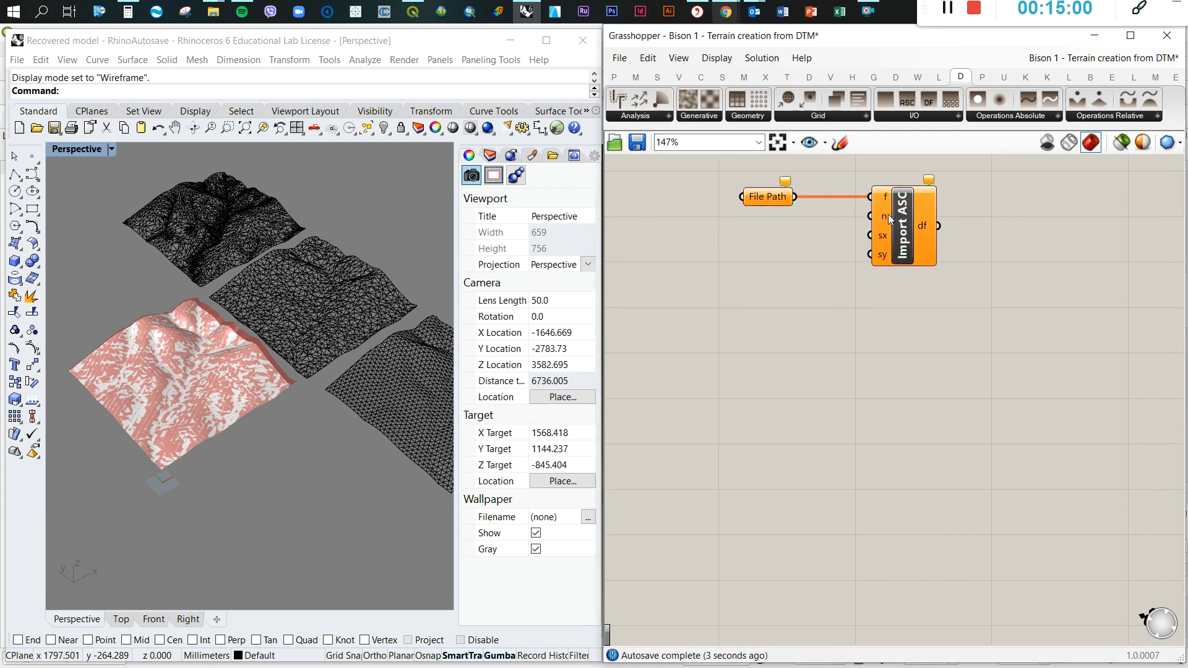
Add a number slider set to 2 beneath the new File Path and connect it to Import ASC's n input
double_click(747, 232)
type("1")
key("Return")
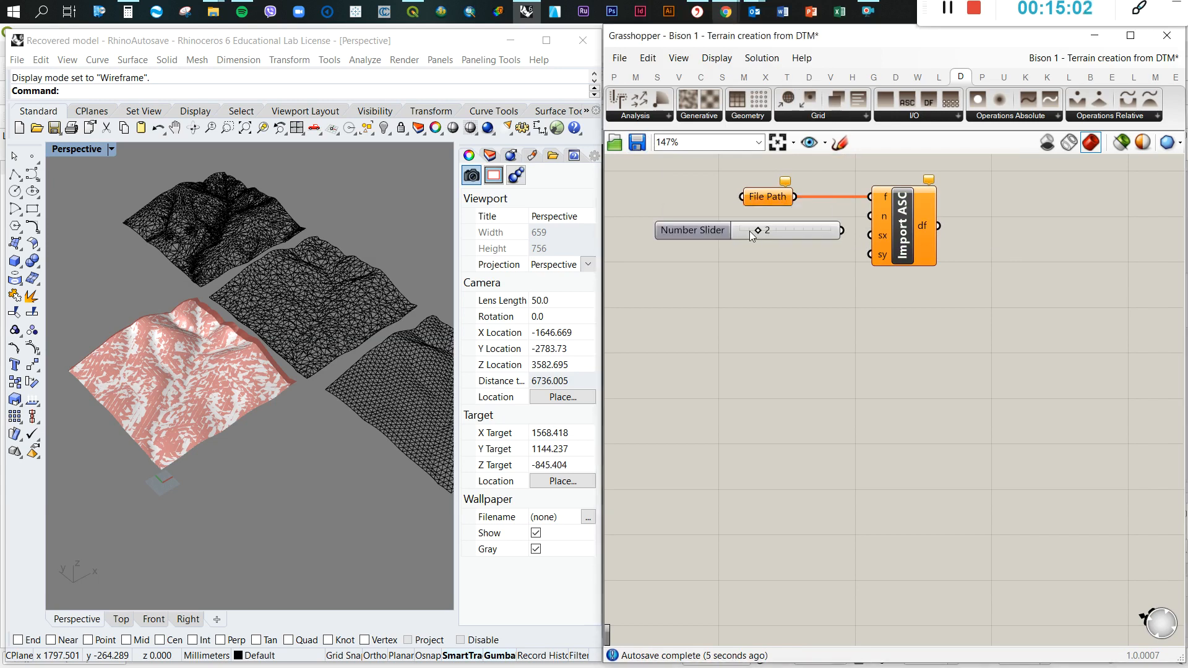
scroll(814, 306, "down", 9)
scroll(736, 272, "up", 8)
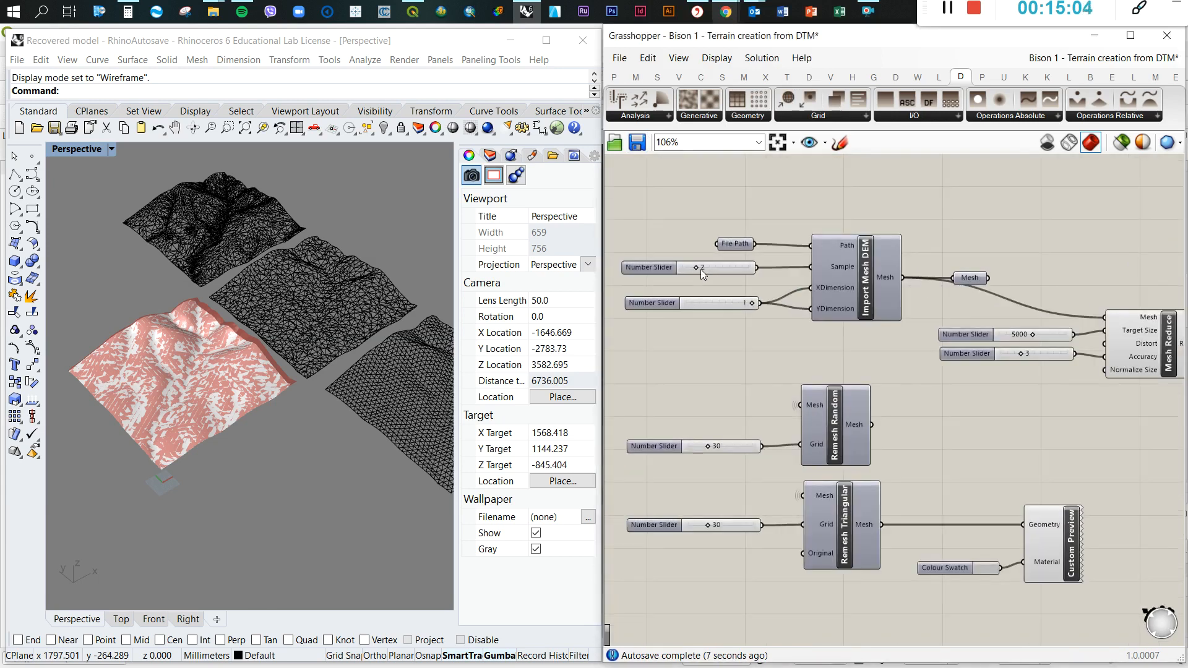
scroll(724, 273, "down", 5)
scroll(958, 272, "up", 4)
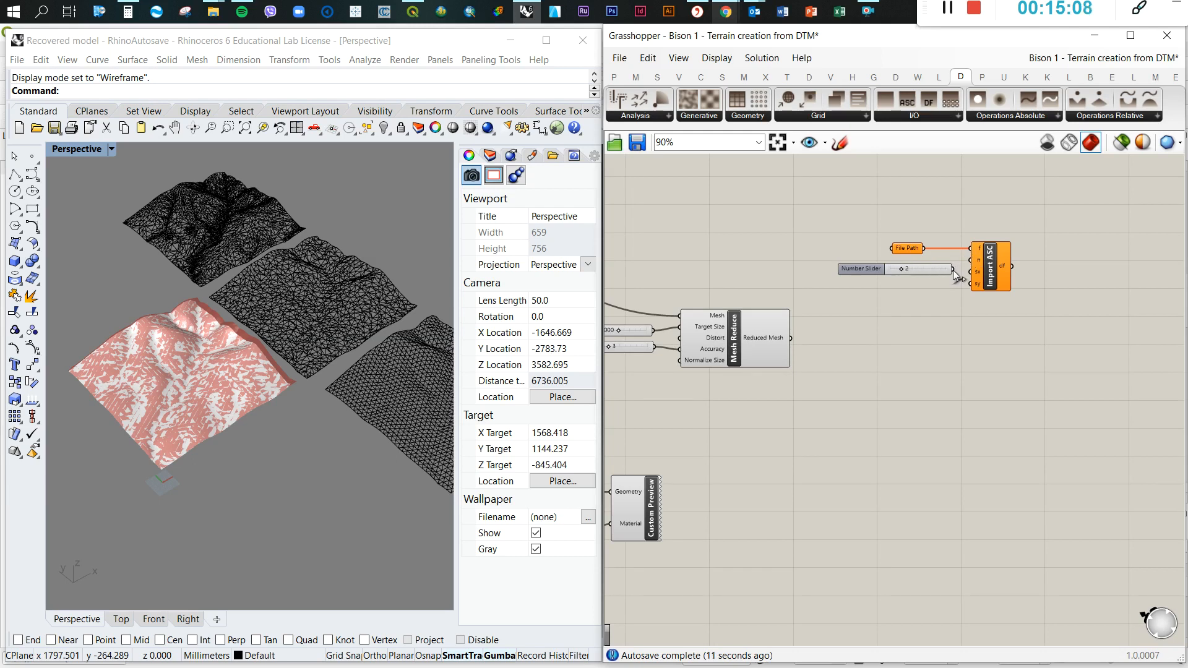
scroll(971, 268, "up", 3)
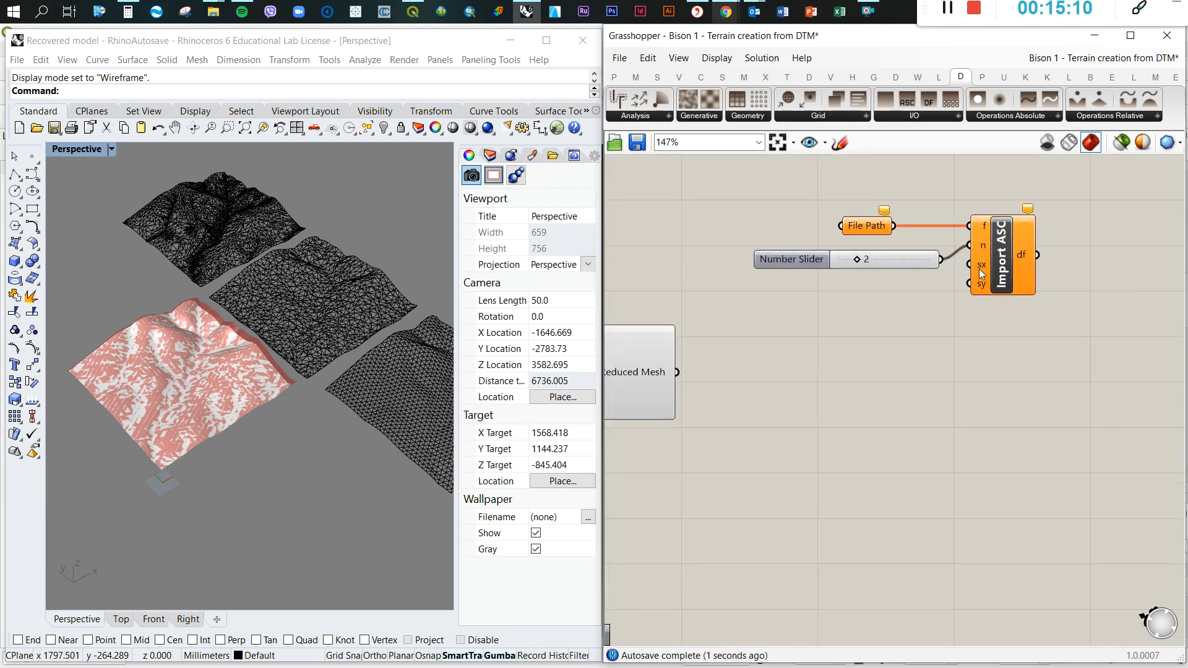
mouse_move(980, 273)
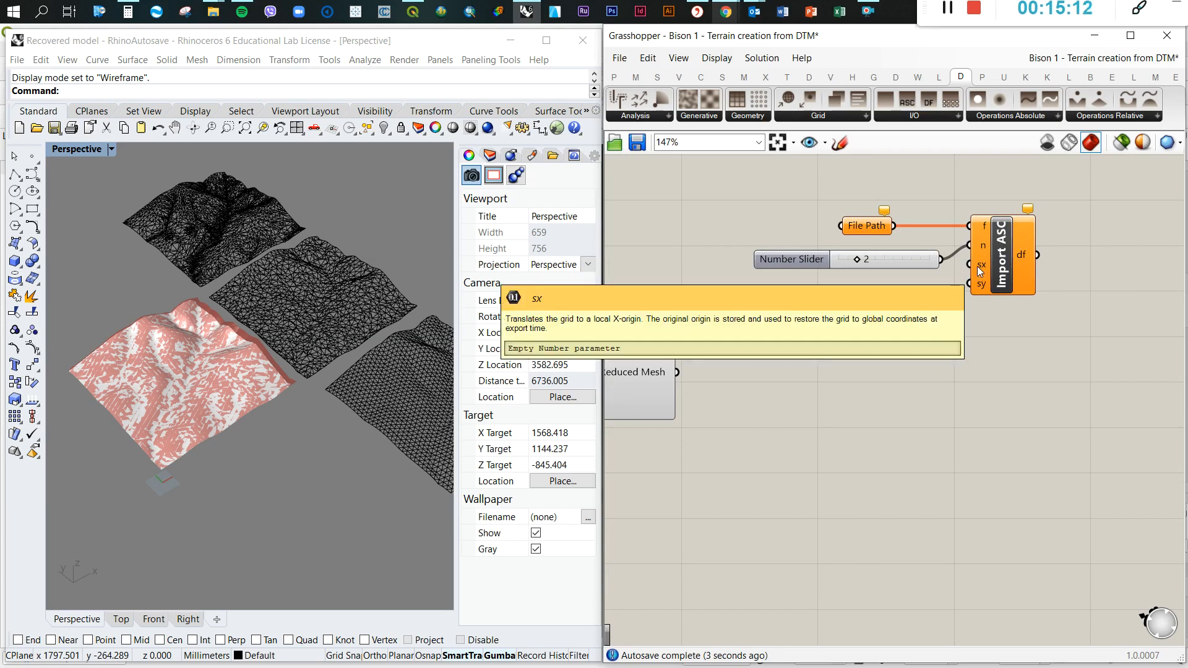
Point the new File Path parameter to the DTM_1 ASC file in the DTMs_for_lessons folder
left_click(866, 227)
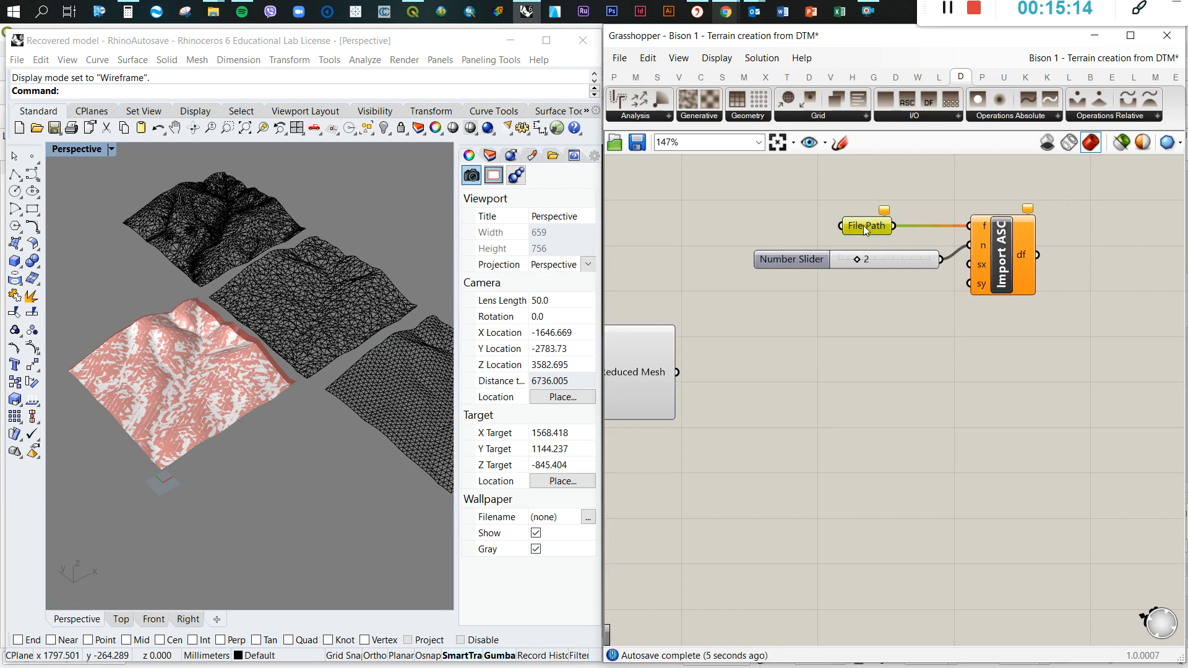
right_click(866, 227)
left_click(938, 418)
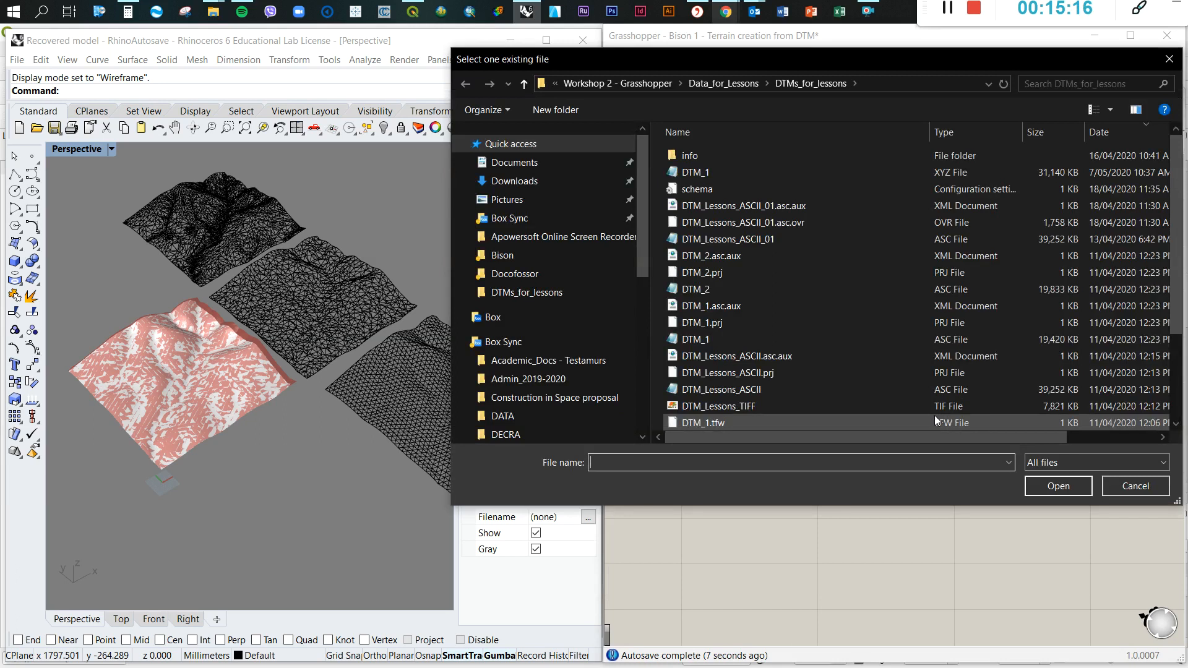
left_click(704, 177)
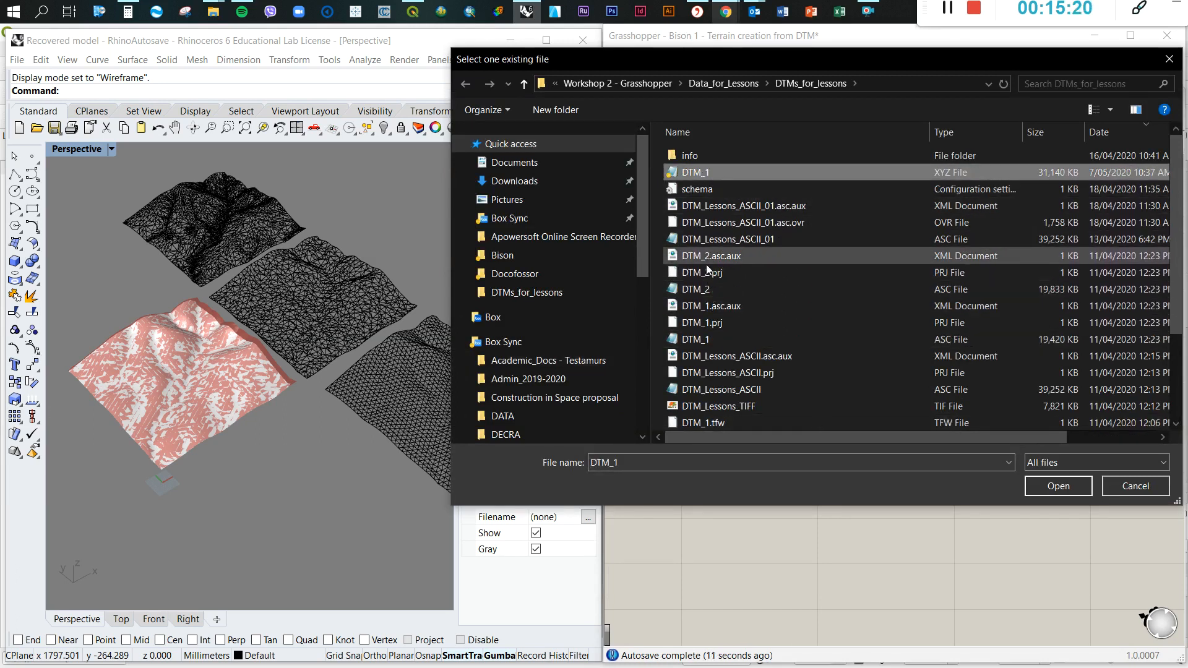
left_click(699, 339)
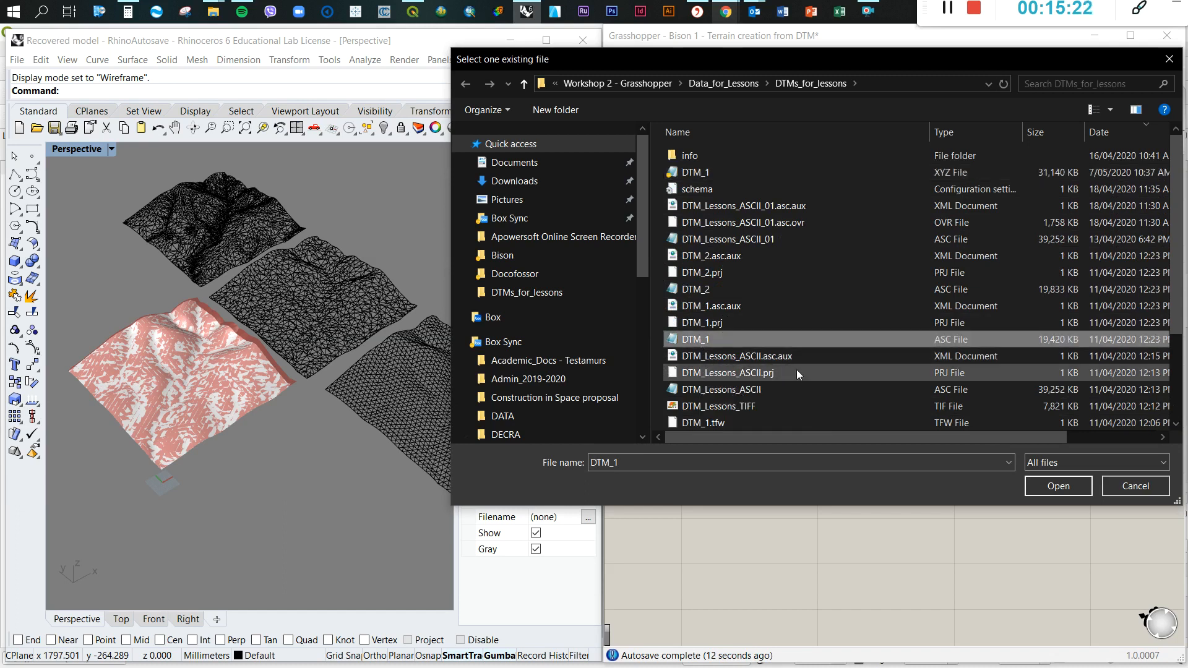
left_click(1044, 486)
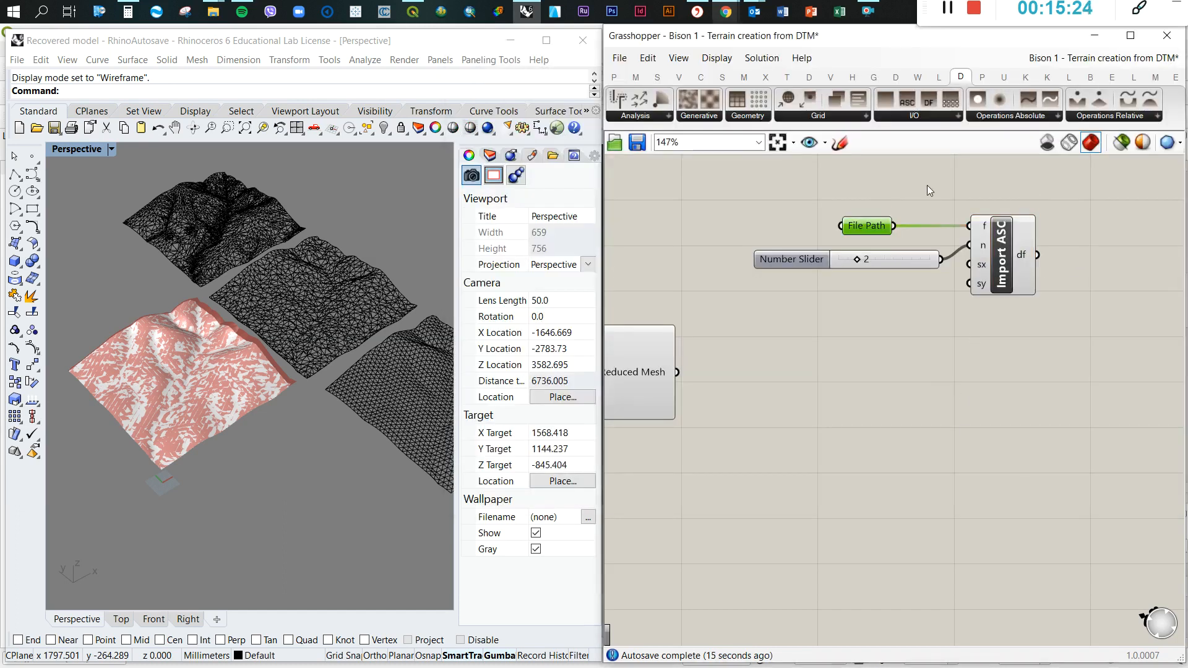
Add a Docofossor Grid Shift component after Import ASC and feed it Import ASC's df output
scroll(959, 311, "up", 3)
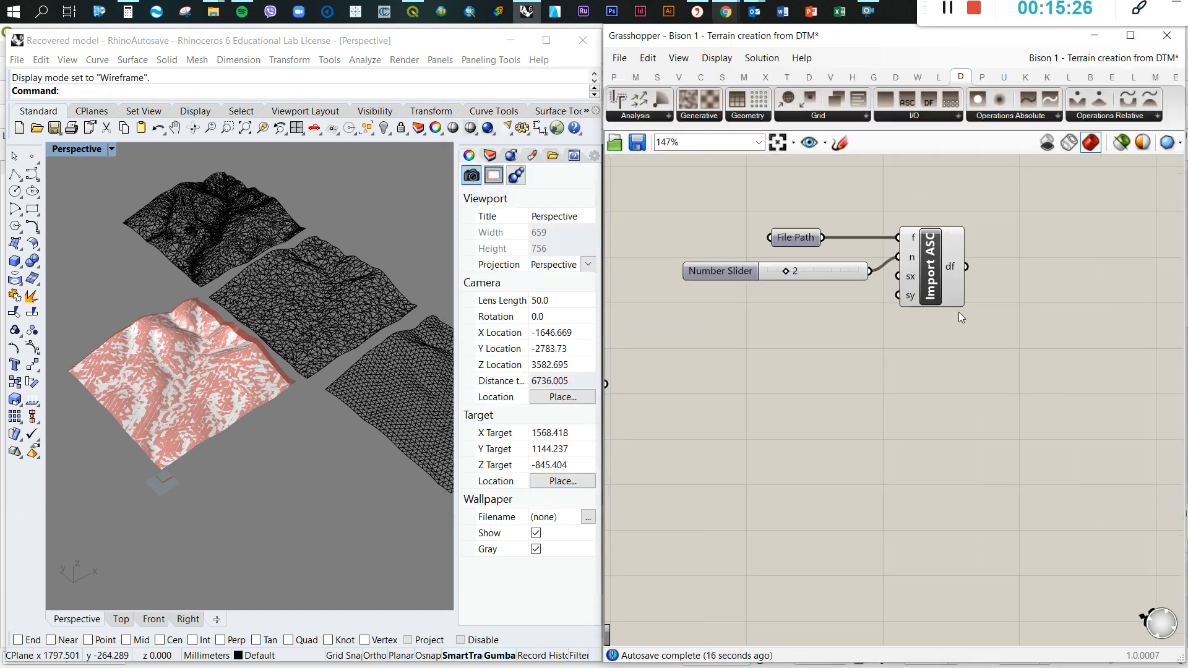
double_click(1037, 254)
left_click(842, 117)
left_click_drag(803, 154, 1069, 254)
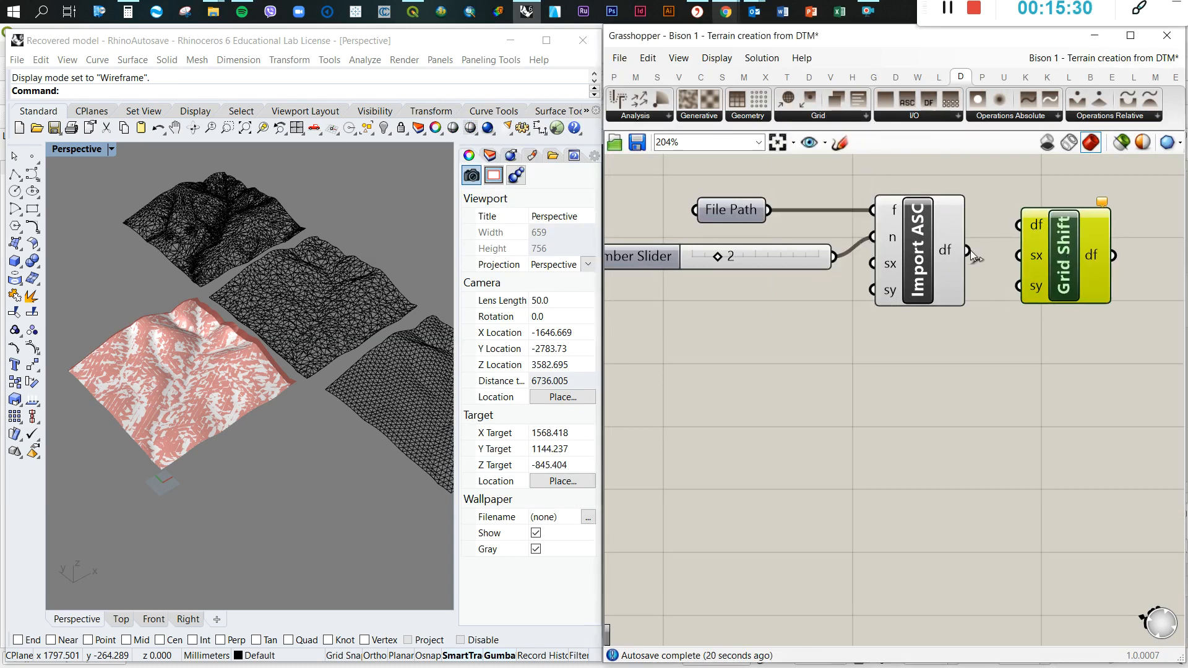
left_click(972, 376)
scroll(800, 362, "down", 4)
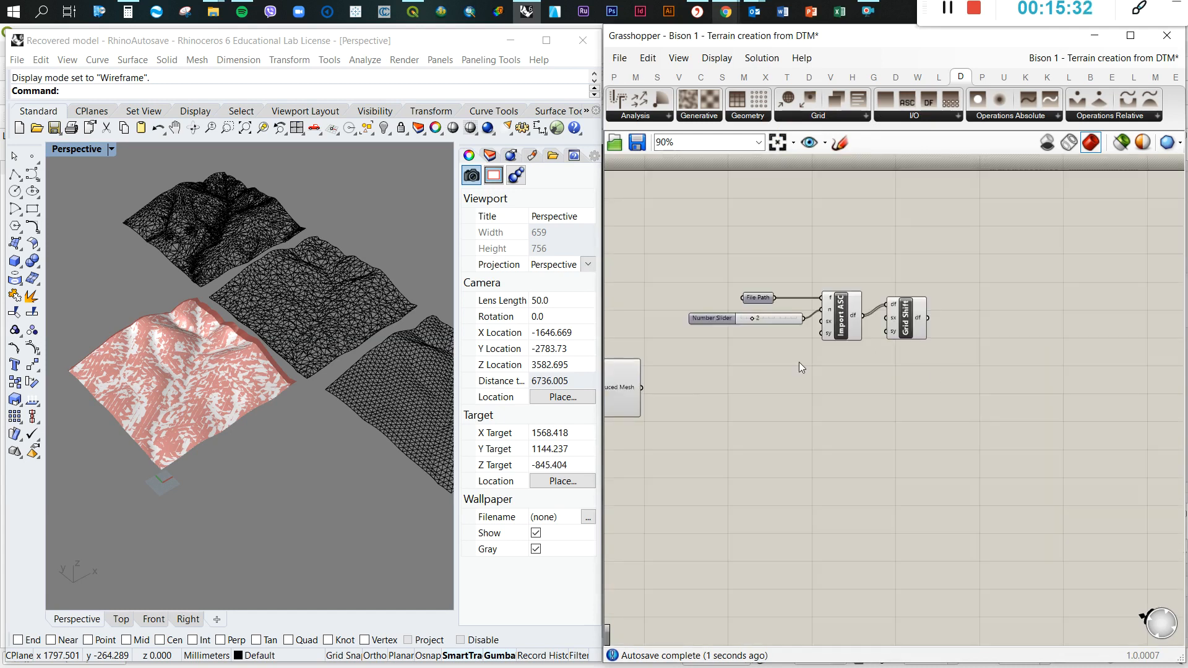
scroll(926, 318, "up", 2)
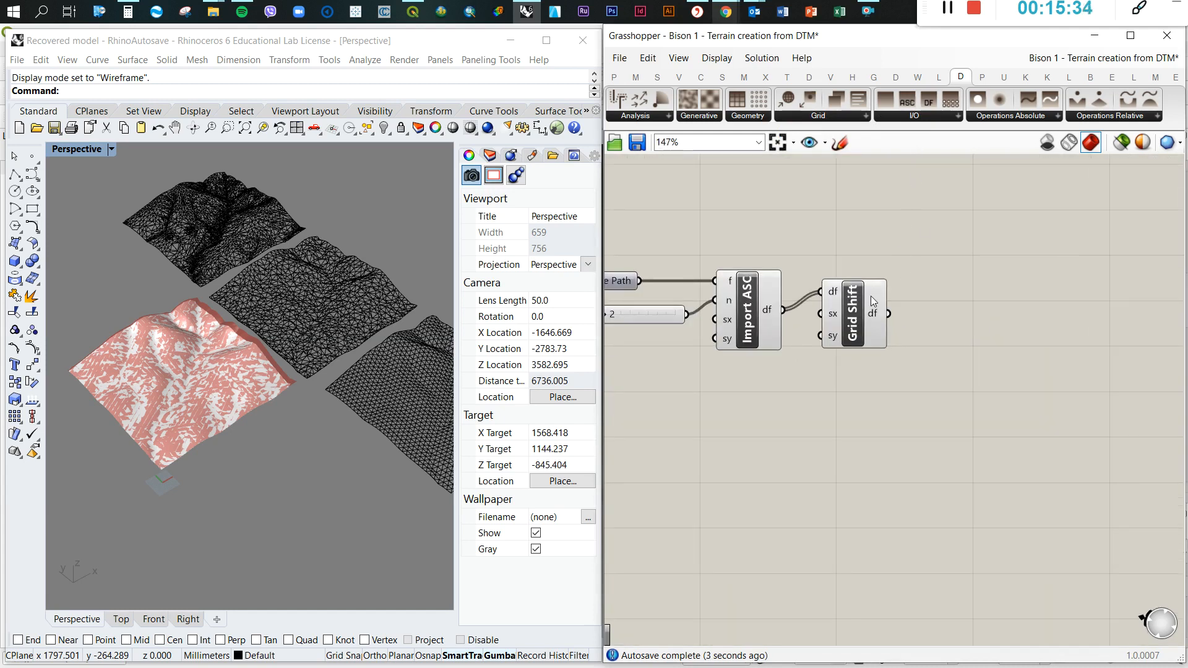
Move the Custom Preview and its Colour Swatch away from Remesh Triangular toward the new Docofossor components
scroll(911, 295, "down", 6)
scroll(674, 393, "up", 3)
left_click_drag(844, 433, 721, 335)
left_click_drag(795, 389, 1122, 322)
scroll(706, 389, "up", 3)
left_click(694, 355)
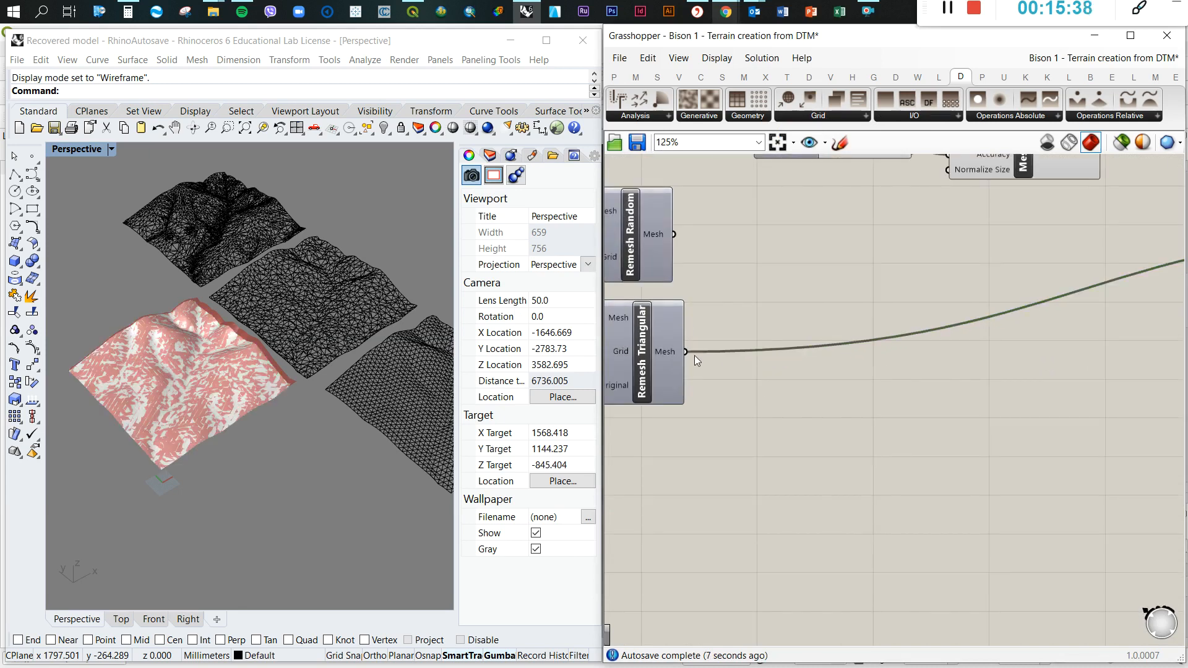
Turn off the viewport preview of the Mesh Reduce component
scroll(785, 386, "down", 3)
scroll(952, 246, "up", 3)
left_click(915, 221)
middle_click(915, 220)
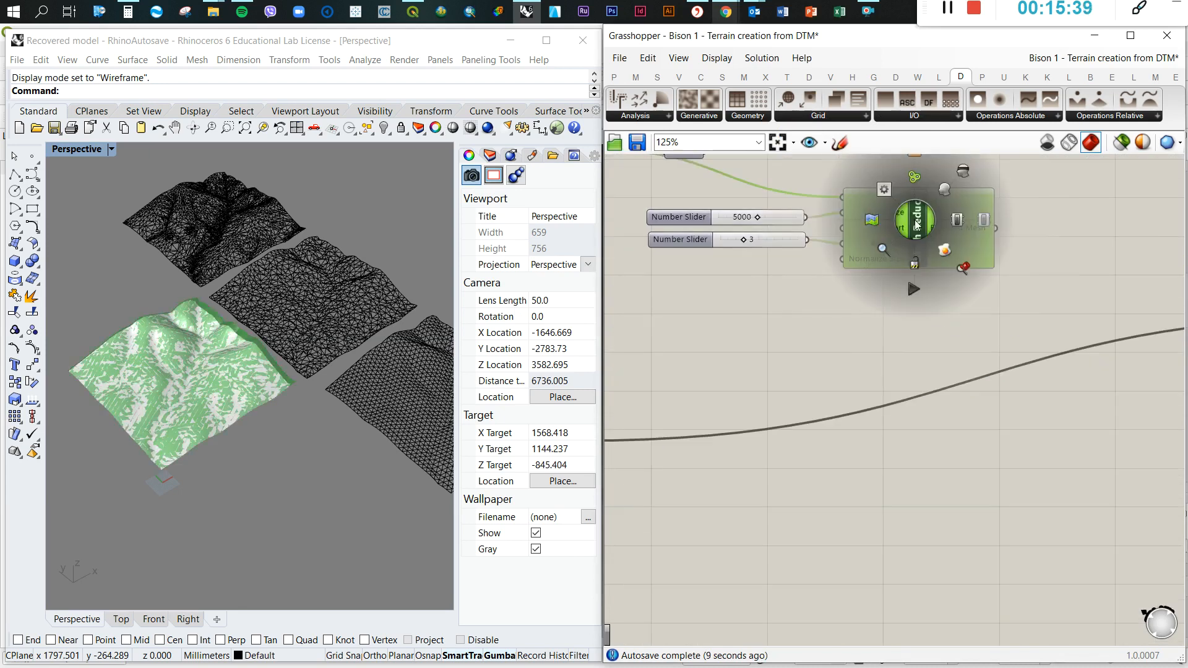
left_click(946, 191)
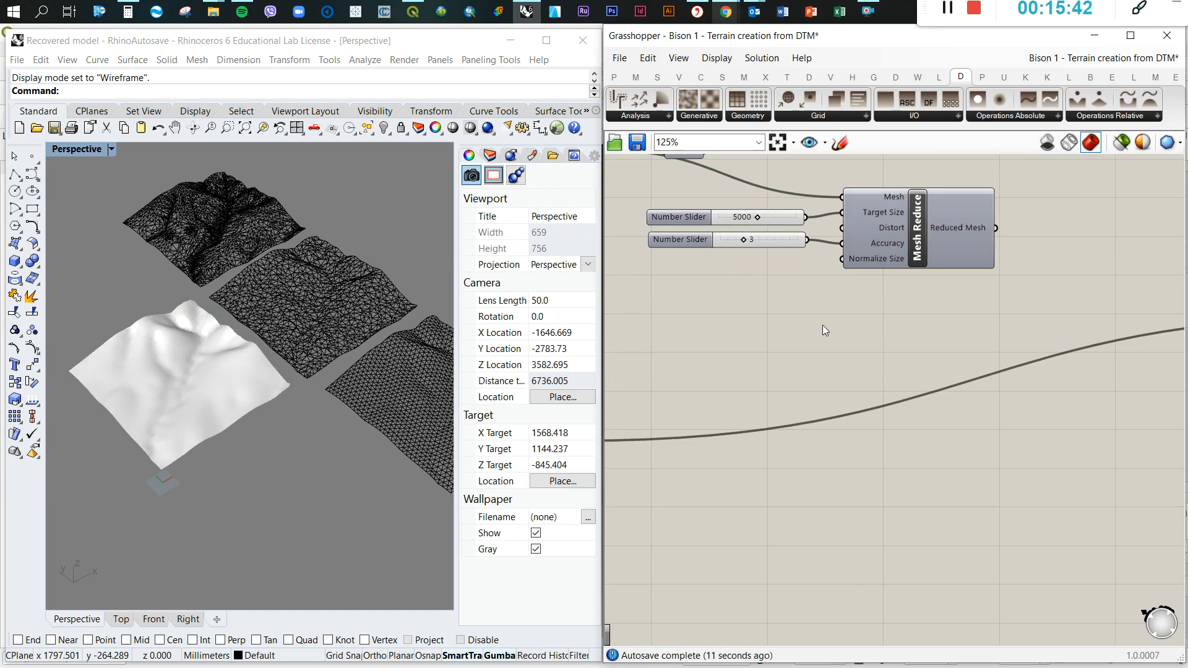
Reposition the Custom Preview and Colour Swatch just below the Grid Shift component
scroll(891, 323, "down", 5)
left_click_drag(985, 289, 1089, 373)
scroll(1108, 322, "up", 2)
left_click_drag(1030, 334, 1082, 299)
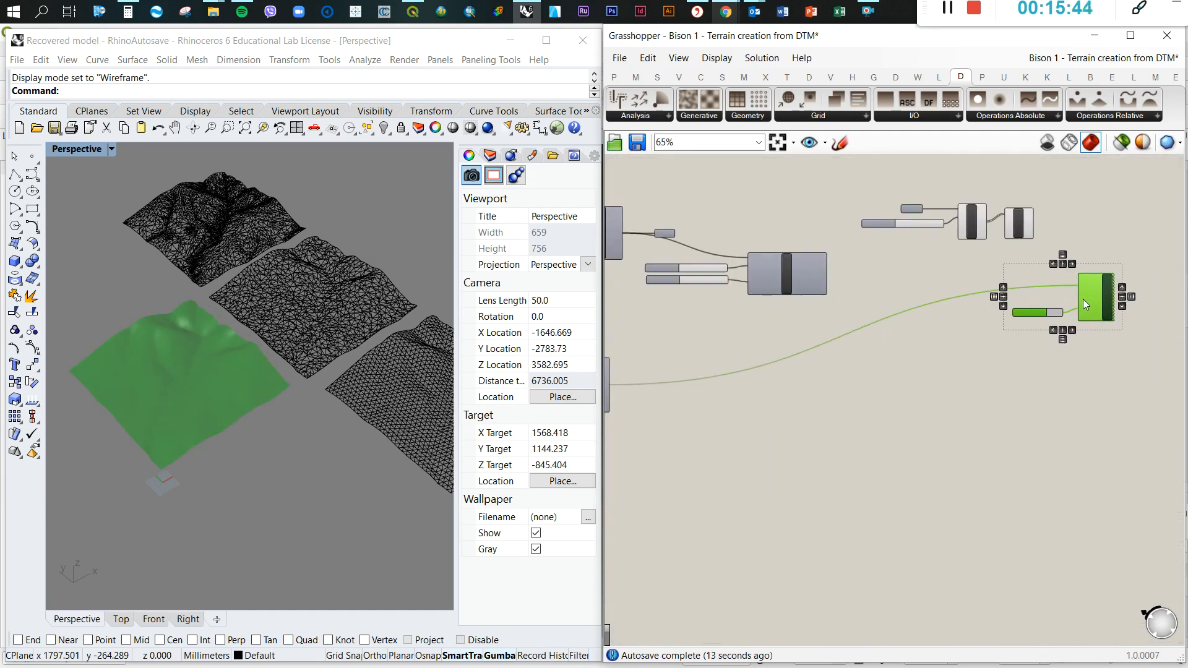
scroll(1075, 239, "up", 5)
Add a Docofossor Grid Mesh component, feed it Grid Shift's df output, and wire its mesh to Custom Preview's Geometry input
left_click(1026, 202)
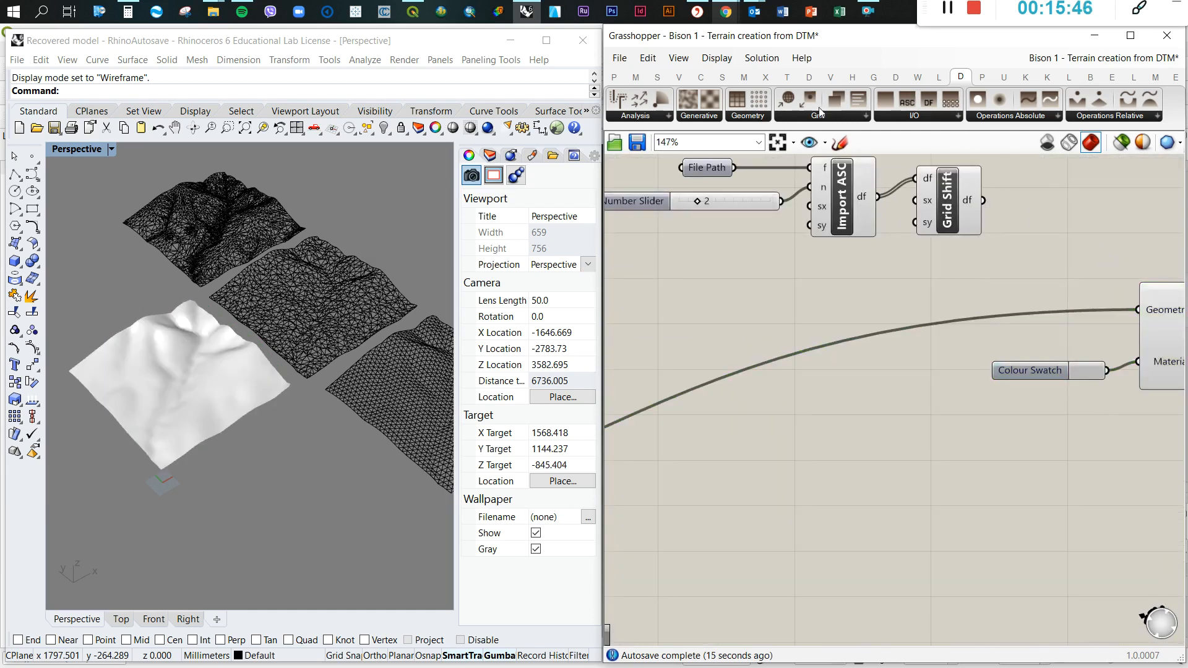
left_click(761, 116)
left_click_drag(762, 147, 1137, 309)
scroll(759, 347, "down", 1)
scroll(759, 347, "down", 1)
Place the Custom Preview and Colour Swatch beside Grid Mesh and inspect the previewed terrain near the origin
left_click_drag(865, 288, 1128, 435)
left_click_drag(1060, 333, 1082, 265)
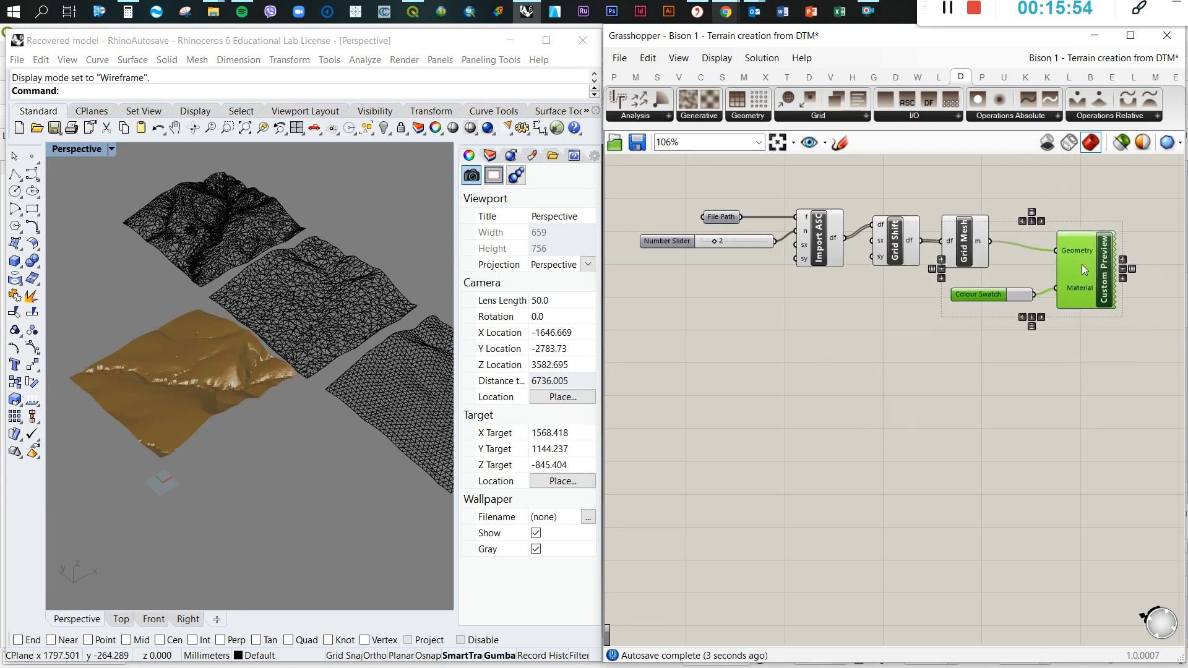
left_click(1051, 389)
scroll(281, 320, "down", 5)
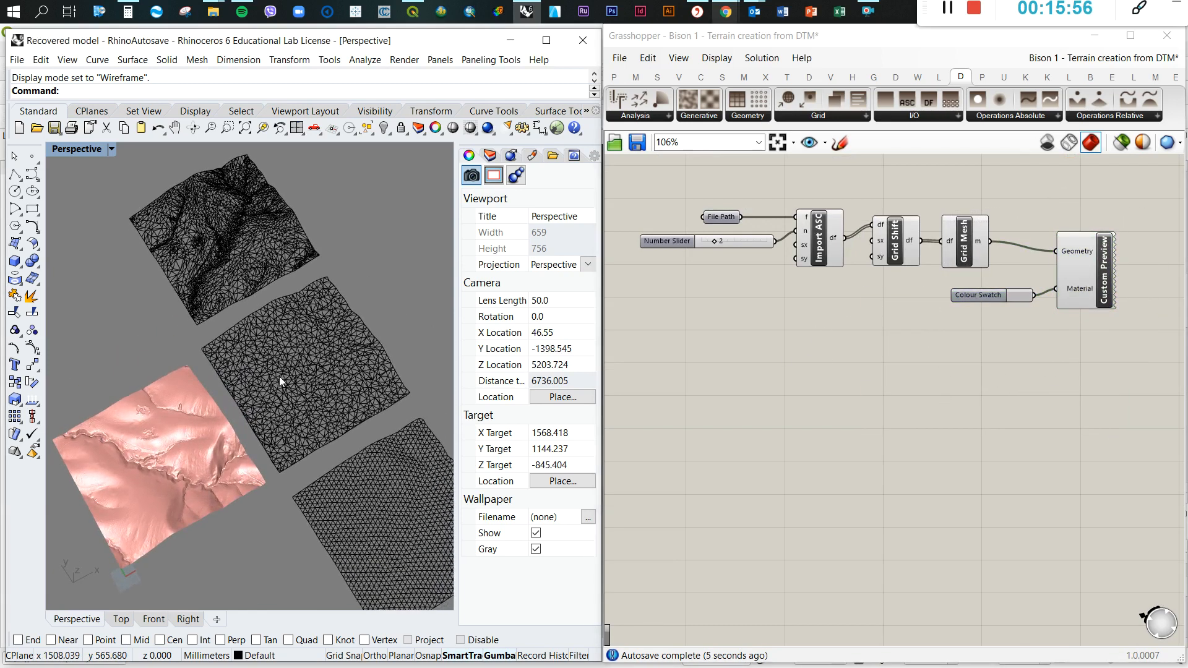
scroll(221, 457, "up", 6)
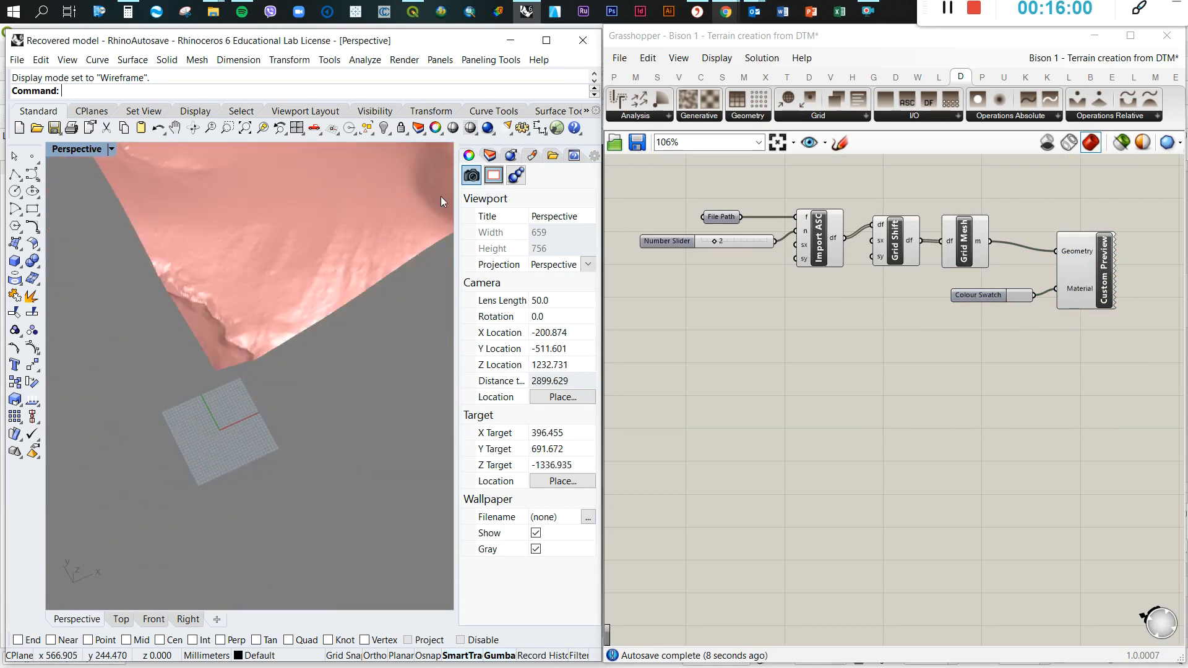
Switch to QGIS and examine the DTM_2 raster's extent, corners and elevation shading
left_click(527, 12)
scroll(591, 310, "down", 2)
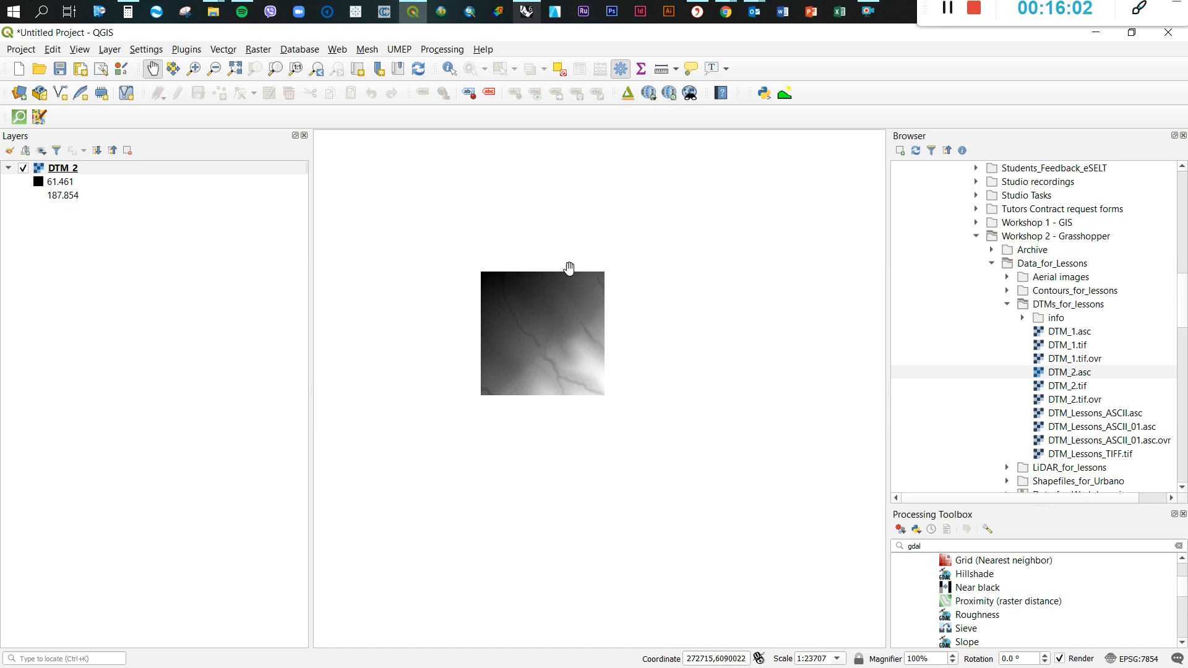
scroll(507, 331, "up", 2)
scroll(464, 333, "down", 1)
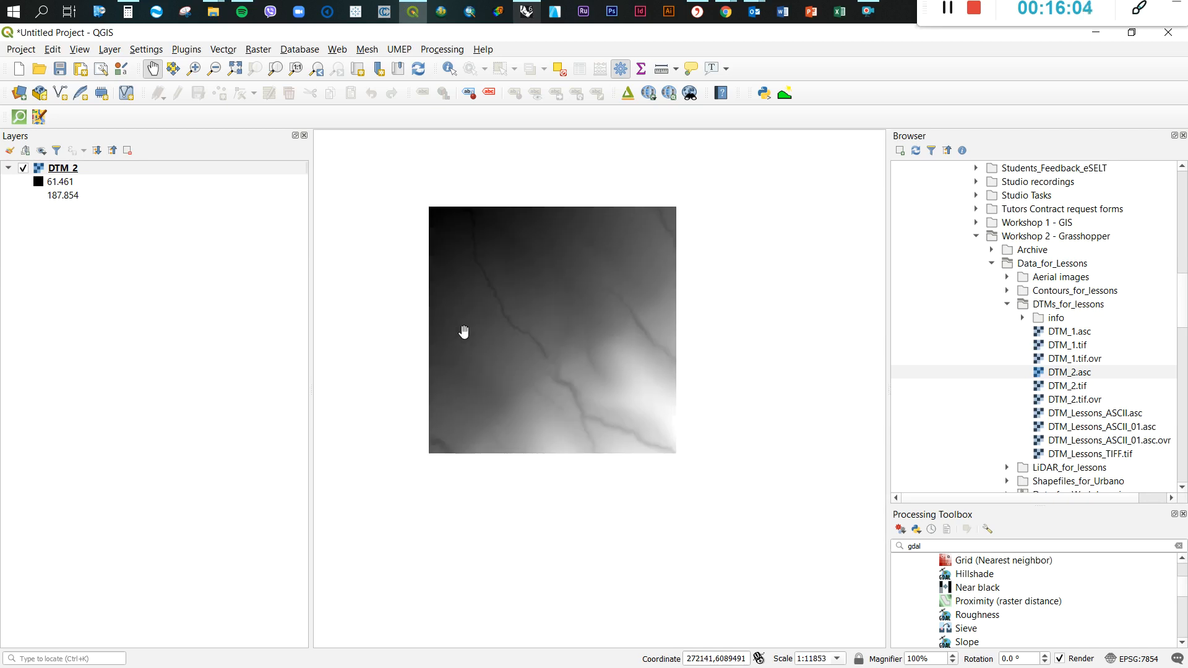
scroll(606, 430, "up", 1)
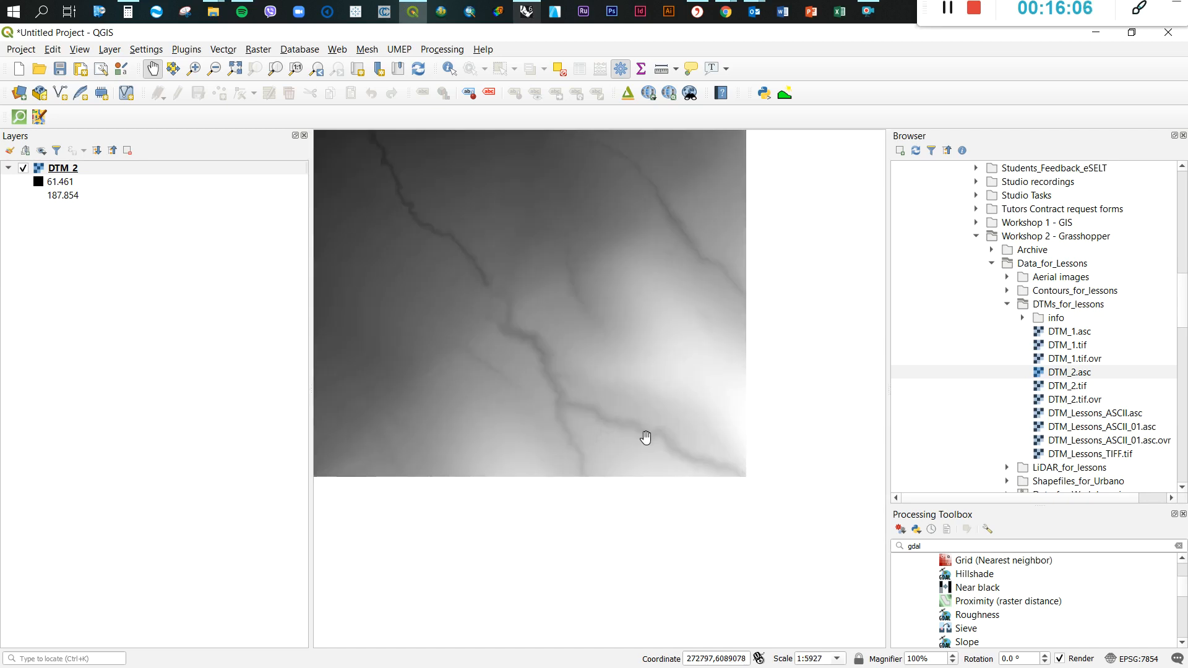
scroll(640, 350, "down", 2)
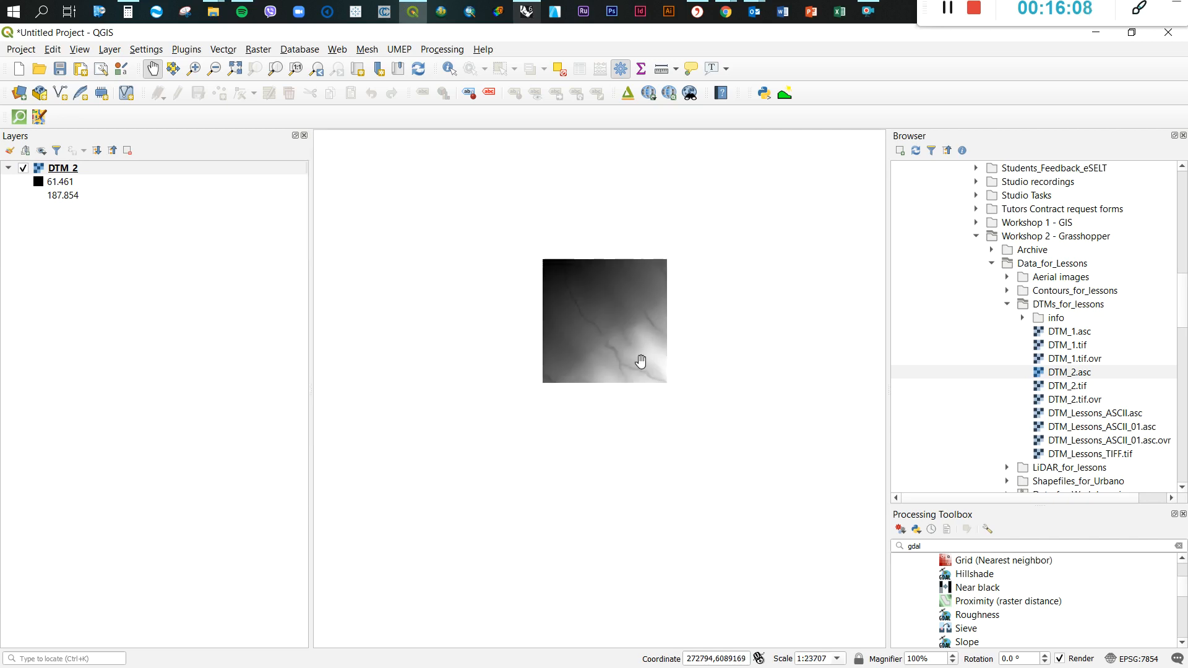
scroll(591, 304, "up", 1)
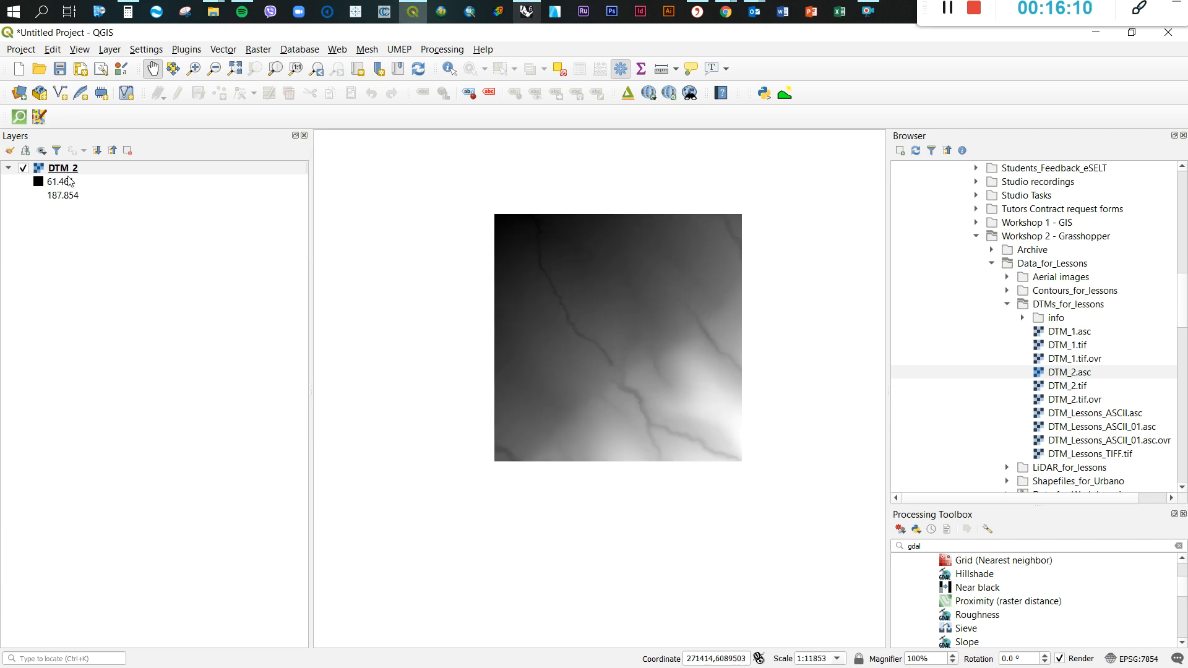
scroll(603, 358, "up", 1)
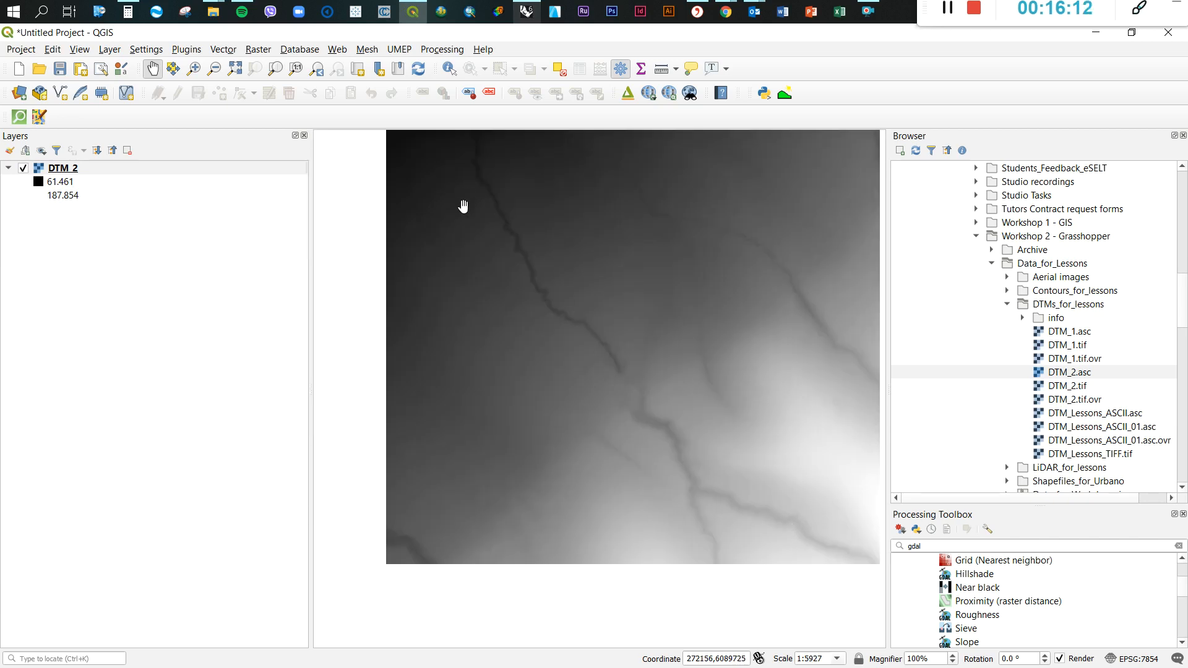
scroll(444, 350, "down", 1)
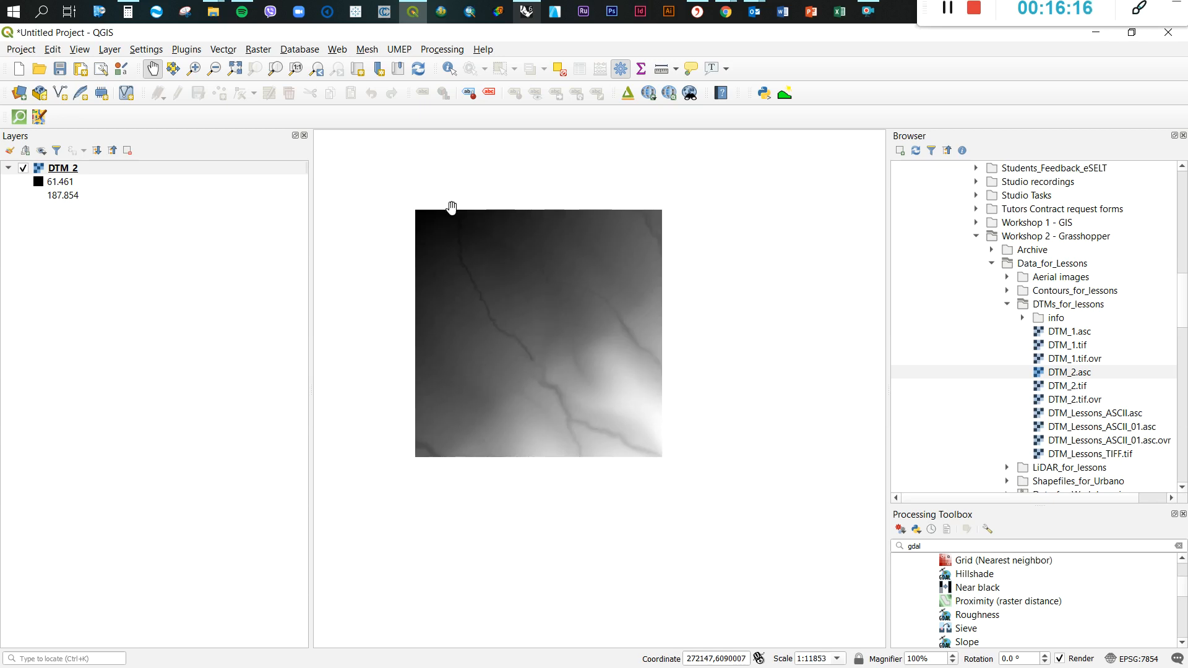
Switch back to Rhino and examine the previewed Docofossor terrain mesh from above and its placement relative to the origin
left_click(531, 18)
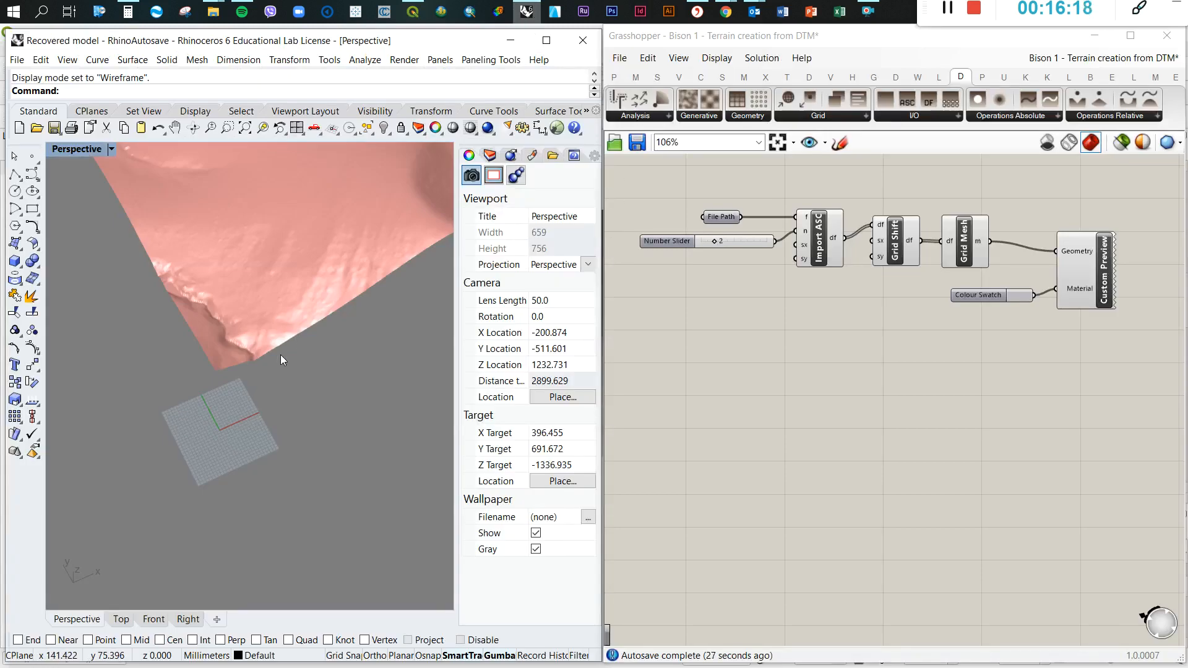
scroll(280, 354, "down", 4)
right_click_drag(310, 318, 273, 384)
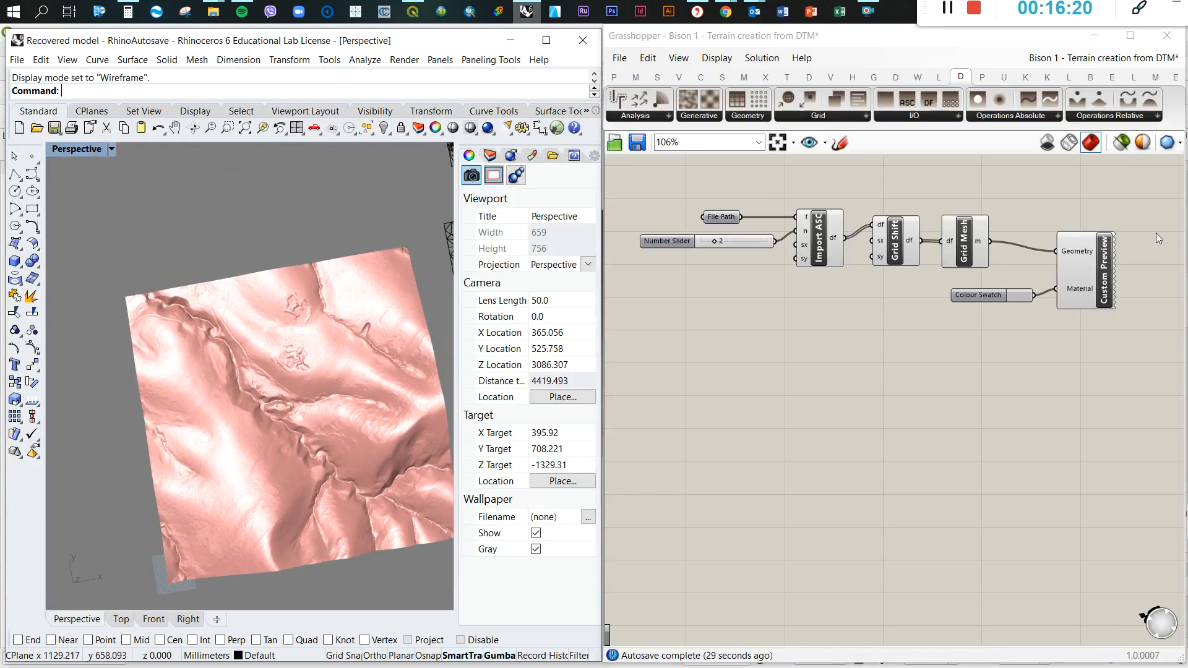
scroll(1156, 233, "down", 2)
right_click_drag(312, 427, 302, 437)
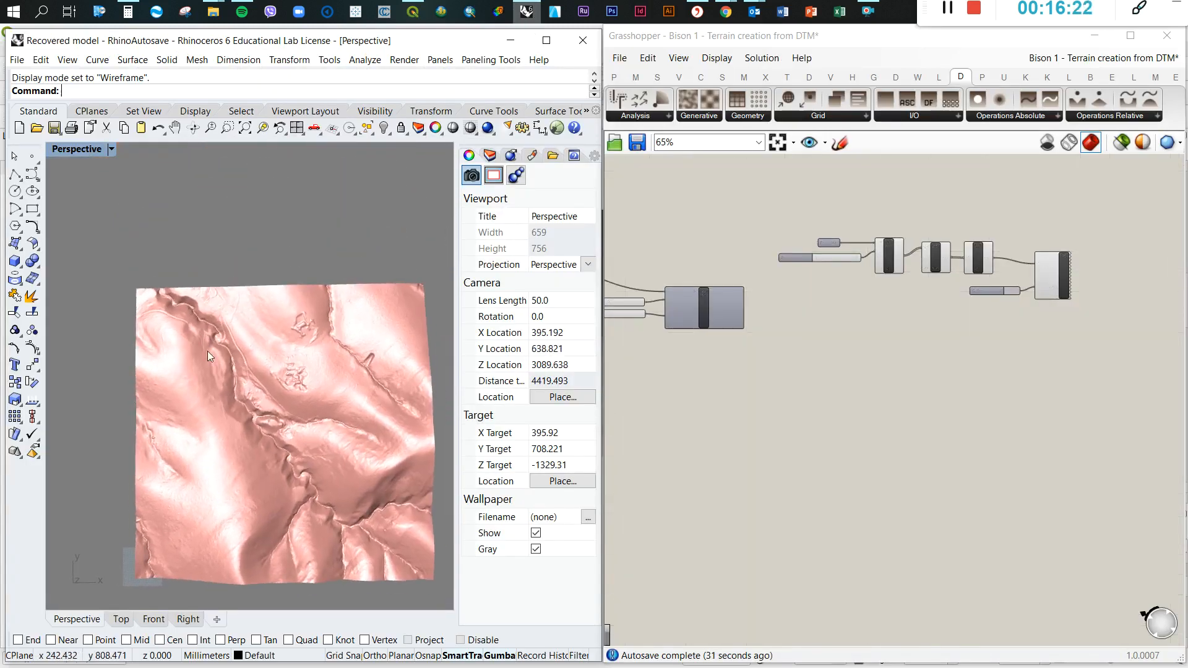
scroll(196, 341, "down", 6)
right_click_drag(249, 408, 260, 373)
Compare the previewed Docofossor terrain with the three neighbouring wireframe meshes from overhead and oblique views
scroll(203, 339, "down", 8)
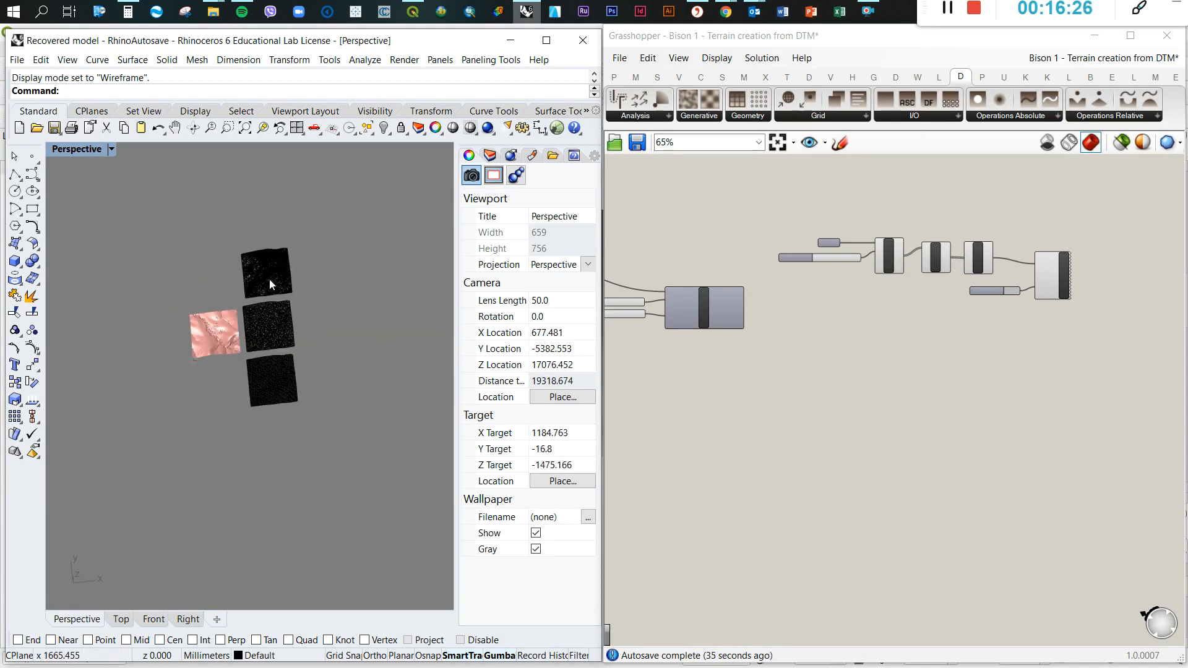
scroll(270, 280, "up", 16)
right_click_drag(246, 326, 308, 273)
scroll(229, 331, "down", 6)
right_click_drag(228, 332, 351, 373)
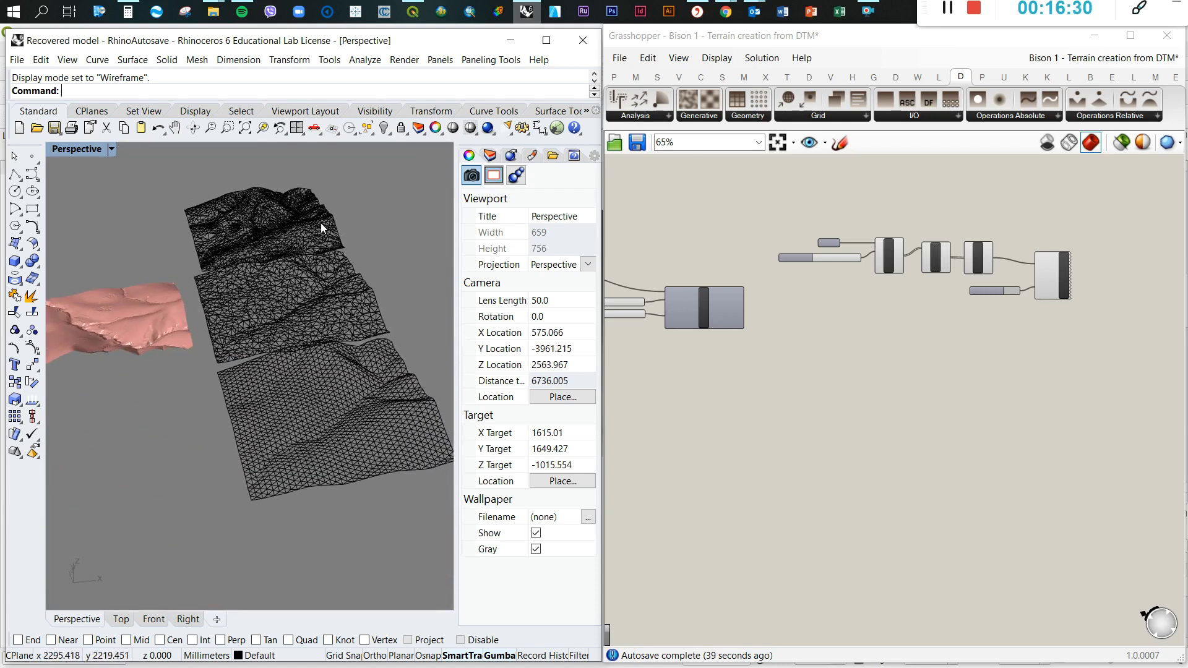
scroll(329, 348, "down", 5)
right_click_drag(347, 317, 289, 367)
scroll(881, 337, "down", 2)
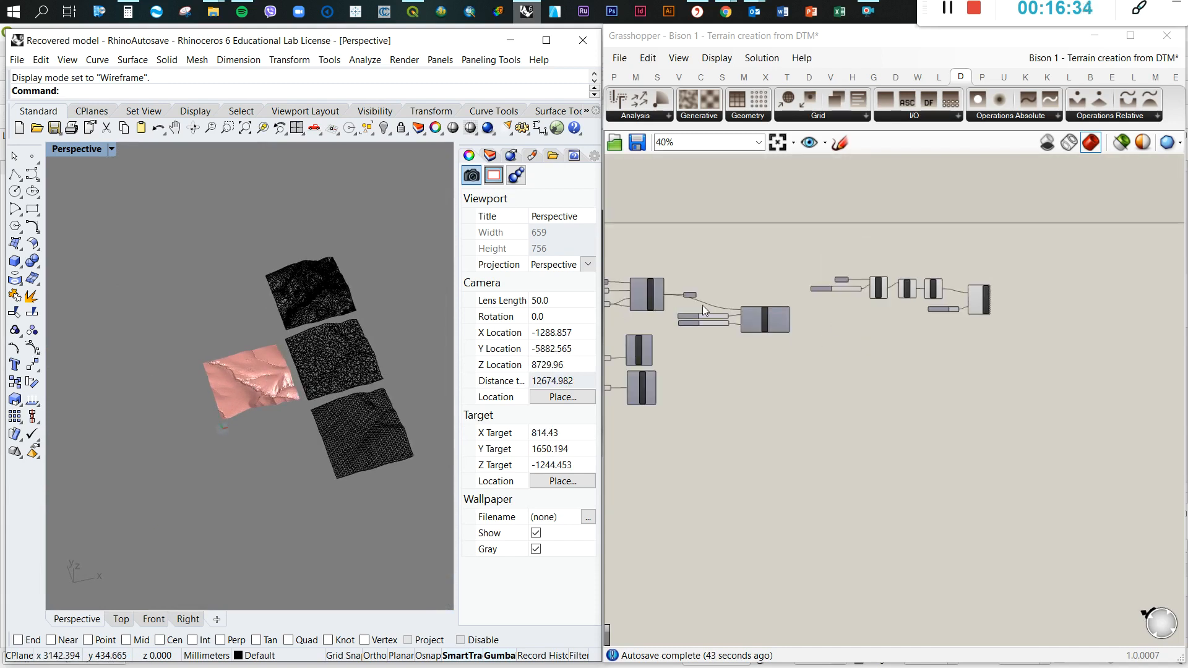
Review the Import Mesh DEM, Mesh Reduce and Remesh components against the triangulation of the three wireframe meshes
scroll(693, 302, "up", 6)
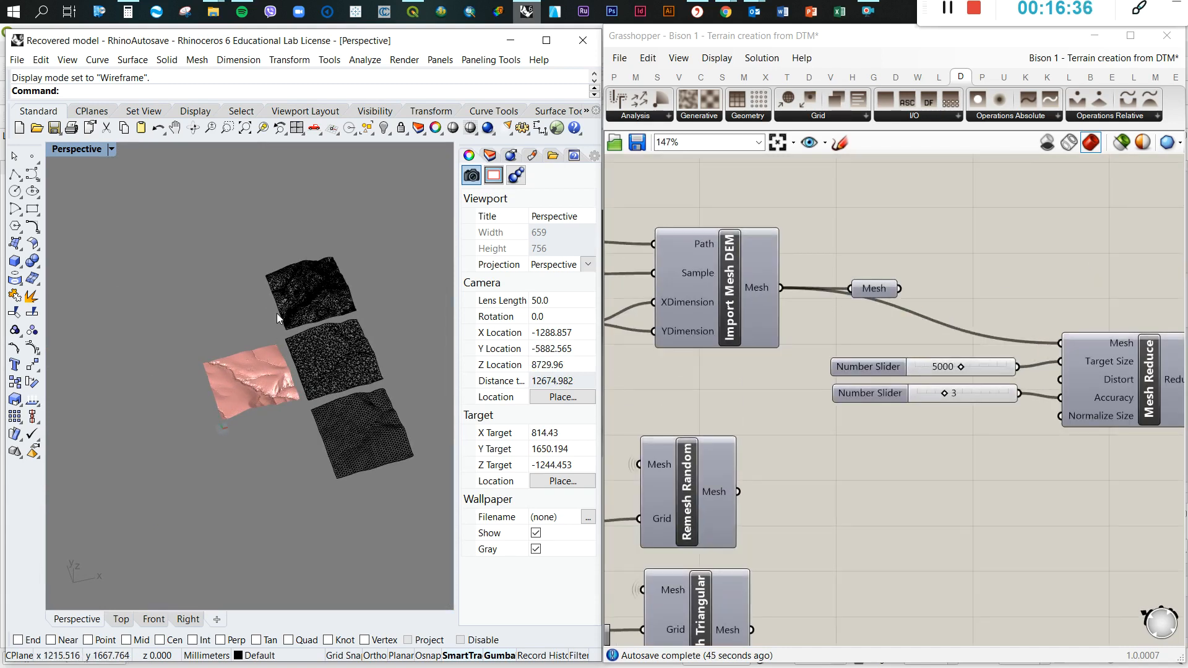
scroll(277, 313, "down", 6)
scroll(305, 351, "up", 8)
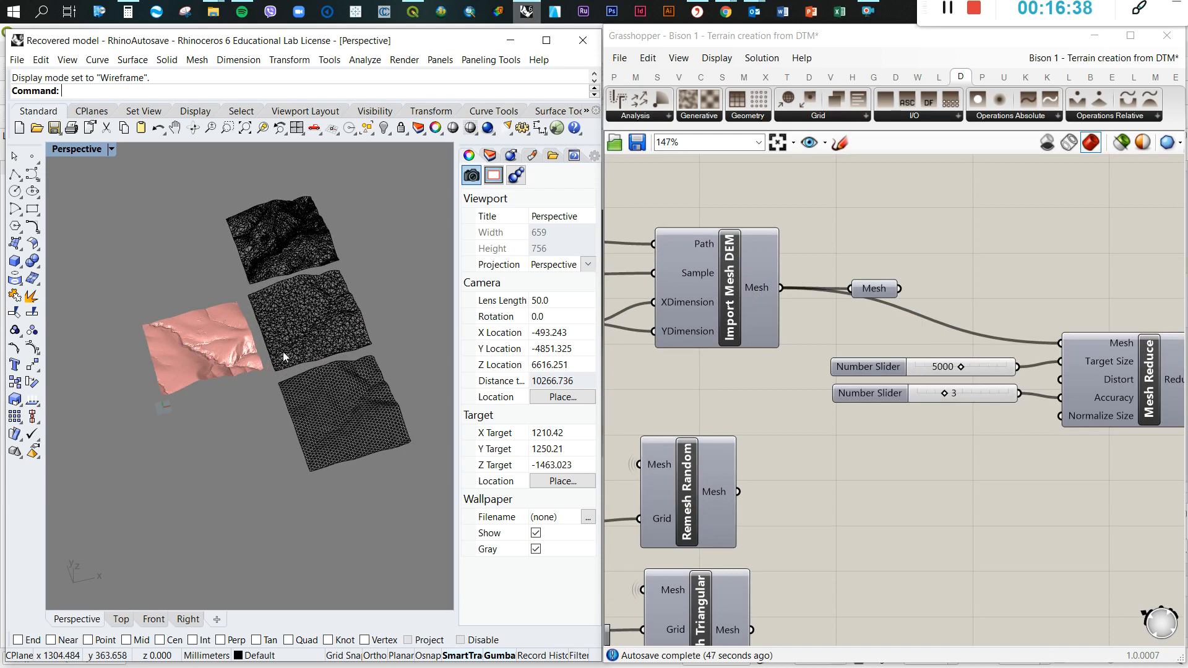
scroll(295, 350, "up", 4)
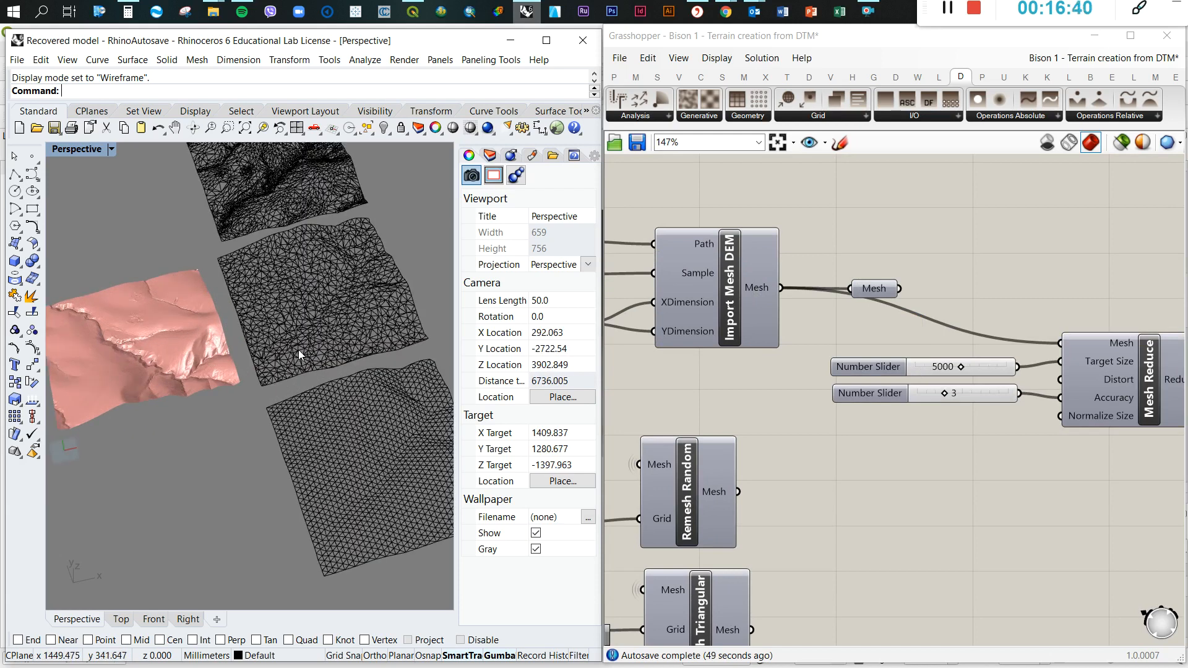
scroll(288, 341, "down", 6)
right_click_drag(276, 347, 313, 352)
scroll(348, 332, "up", 4)
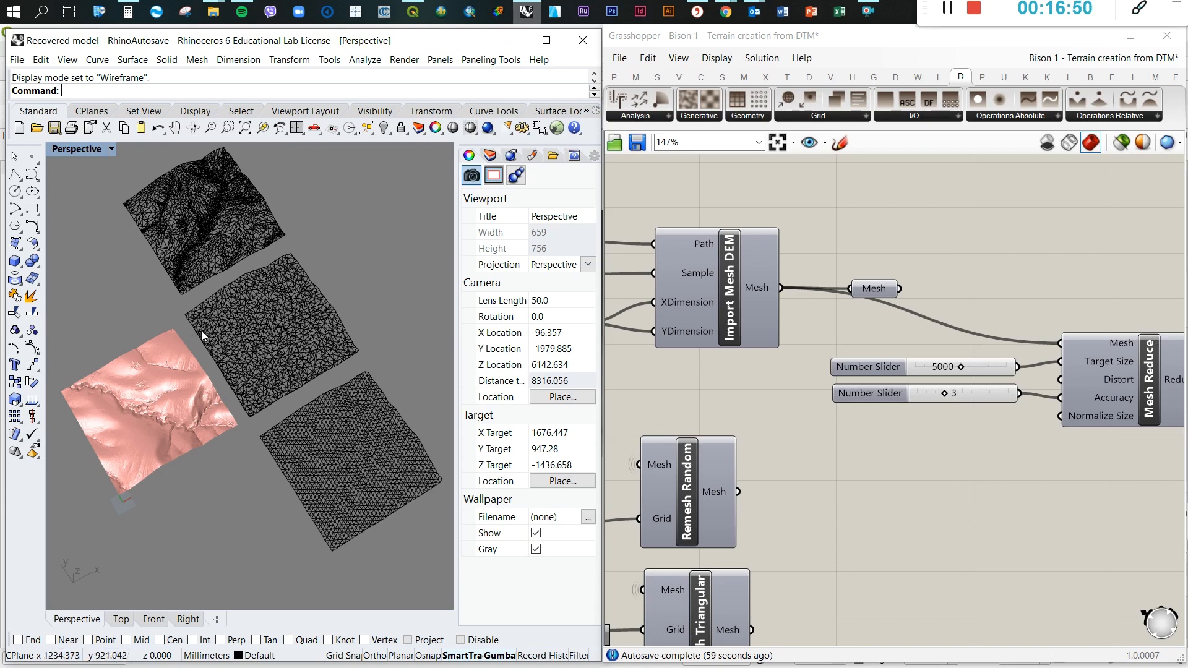
scroll(798, 252, "down", 3)
scroll(957, 314, "down", 3)
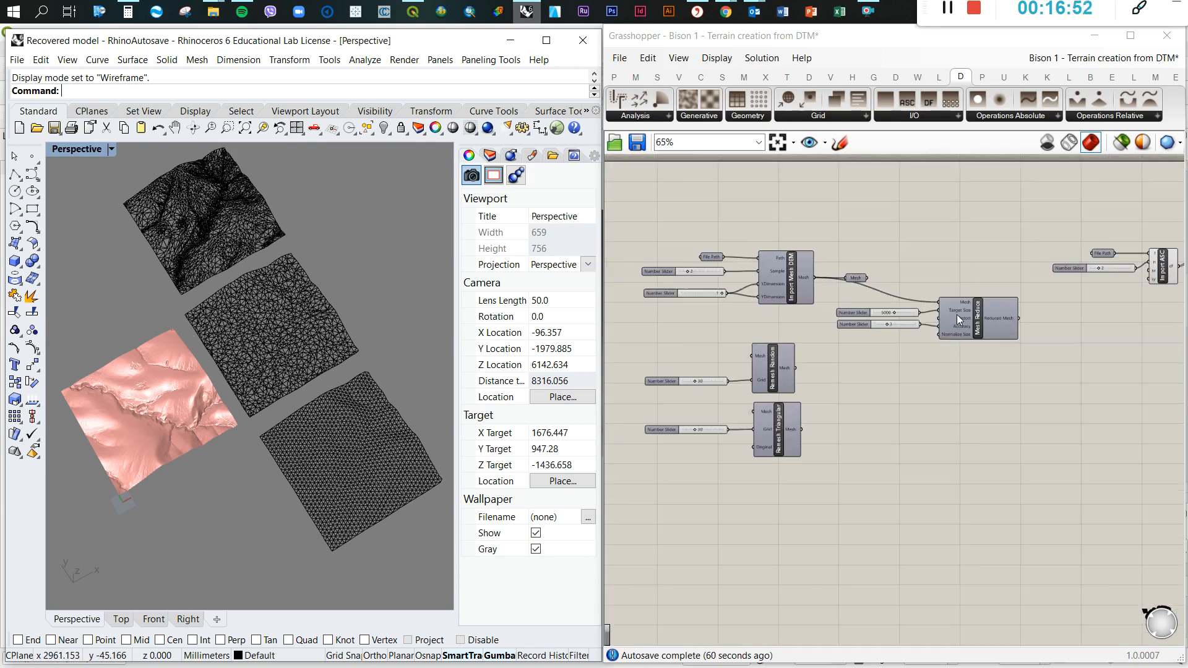
scroll(844, 307, "up", 3)
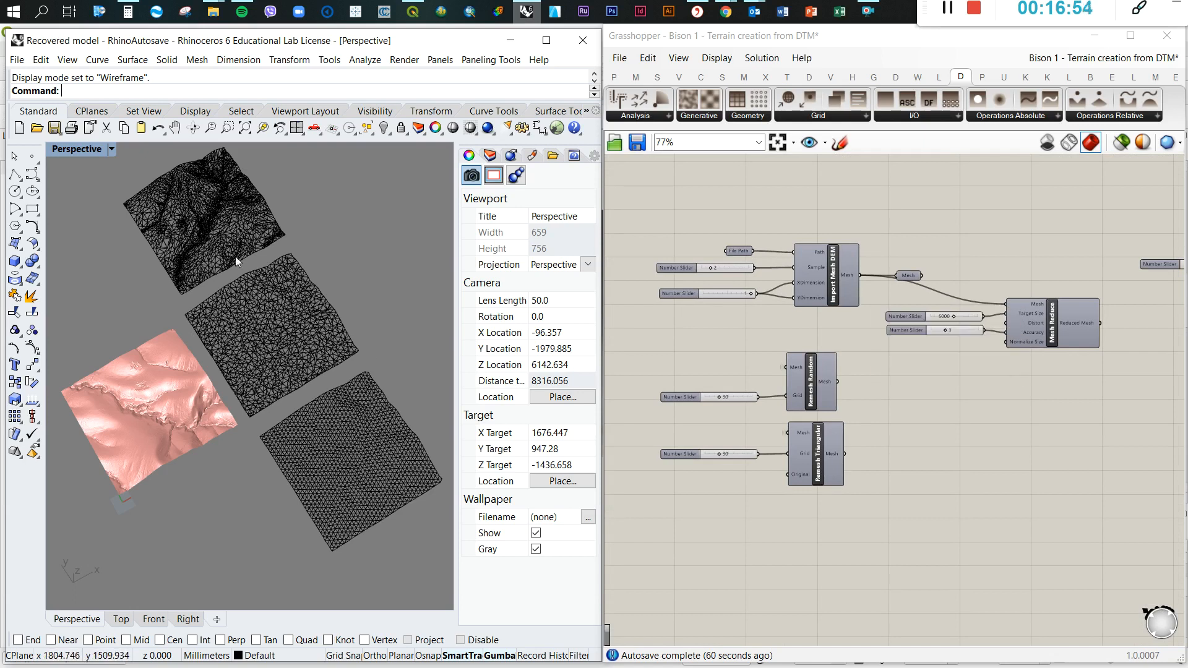
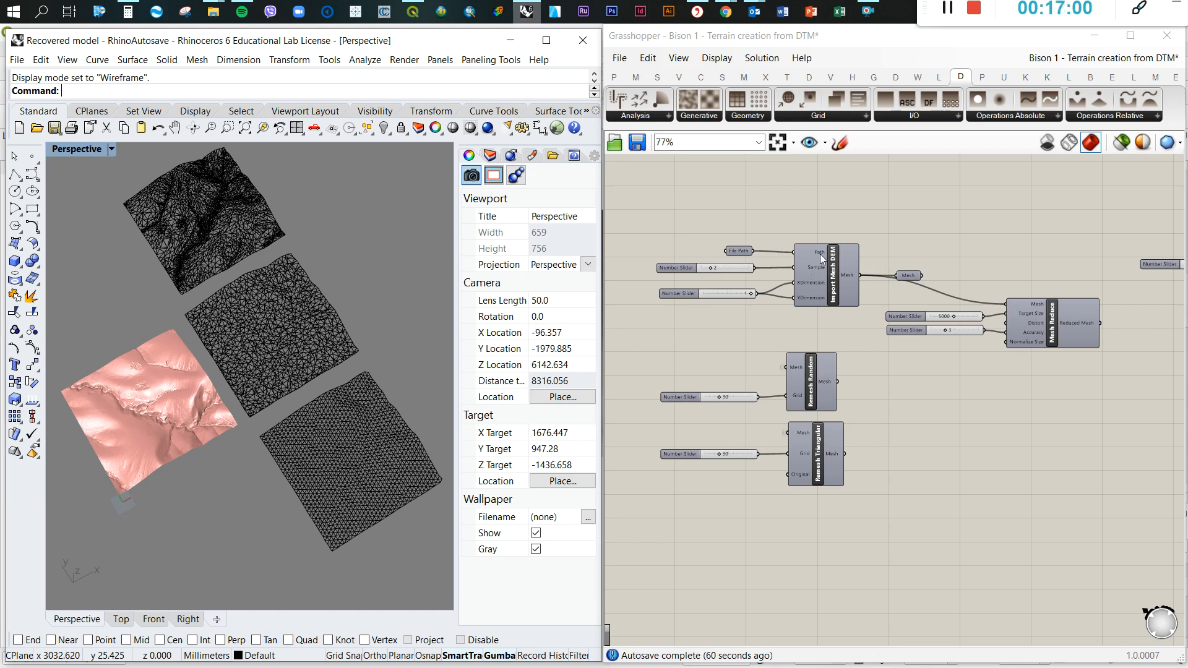
Delete the standalone Mesh parameter attached to the output of the Import Mesh DEM component
left_click(914, 278)
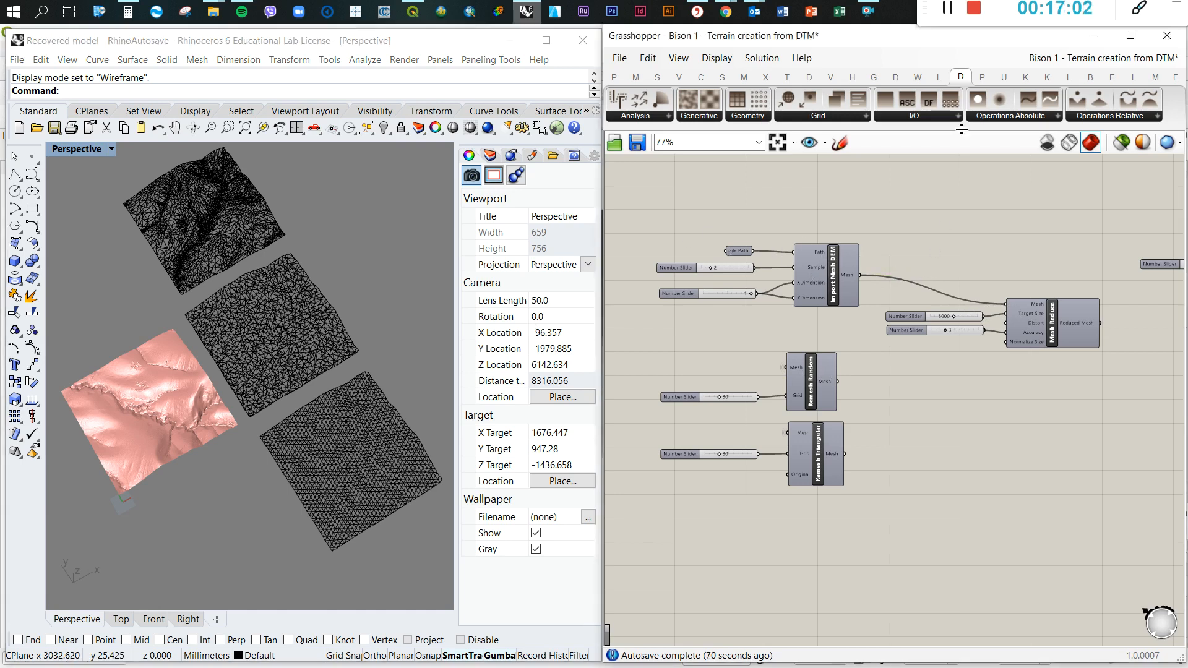
scroll(278, 346, "down", 3)
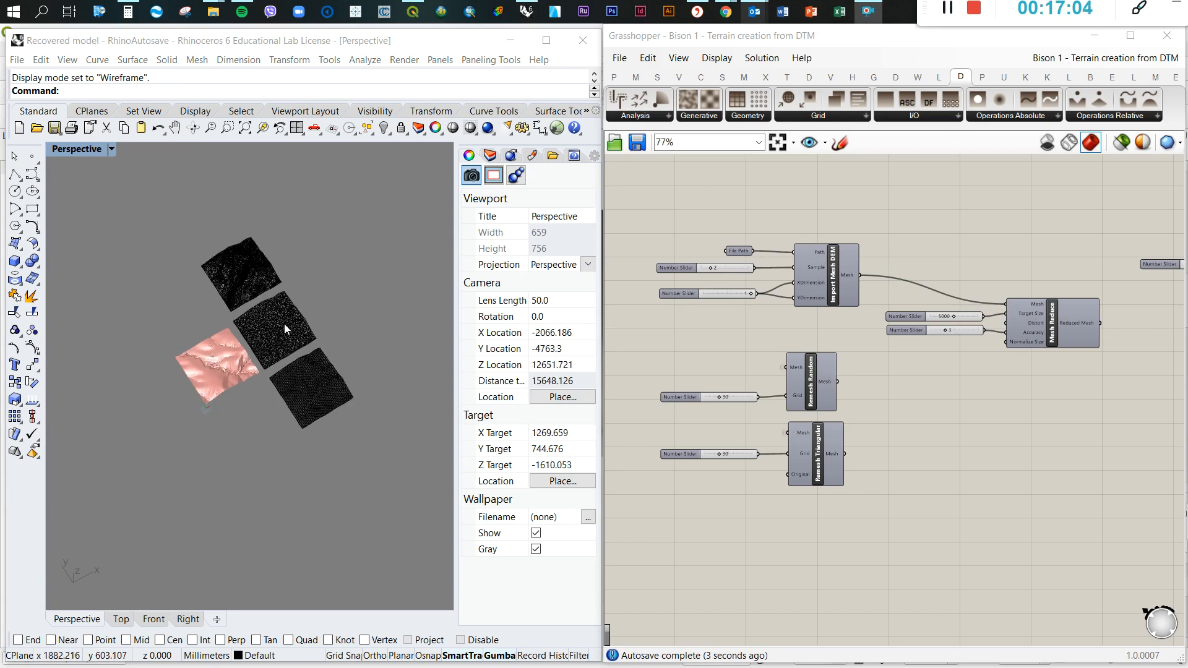
scroll(279, 317, "up", 3)
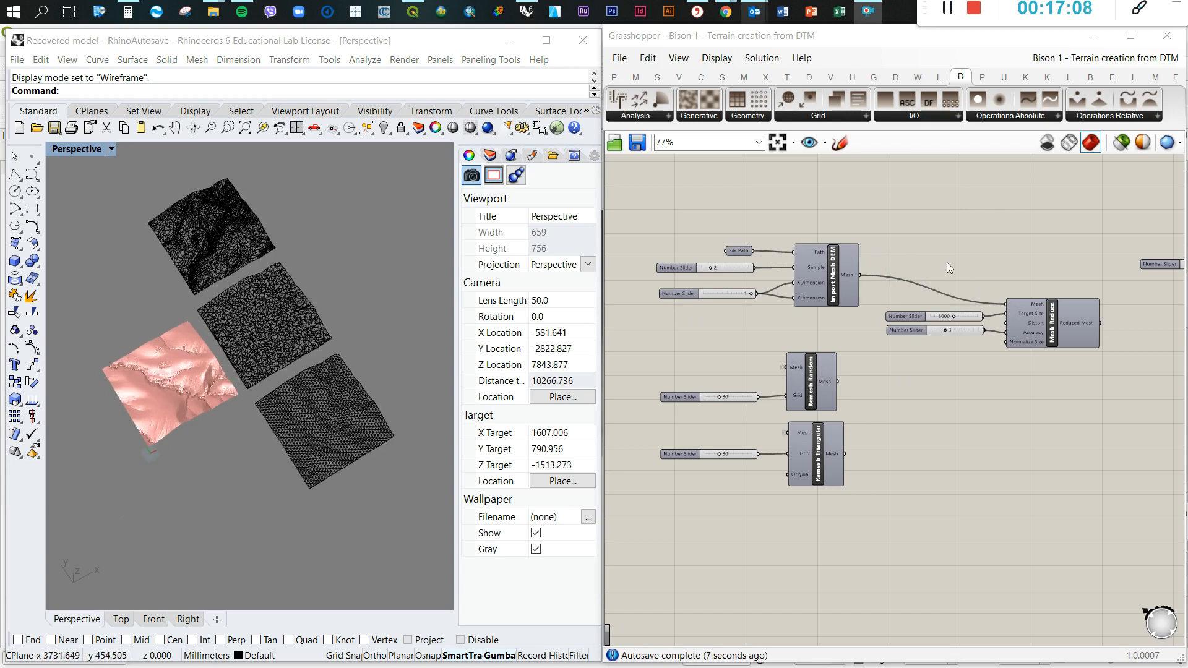
scroll(947, 263, "up", 5)
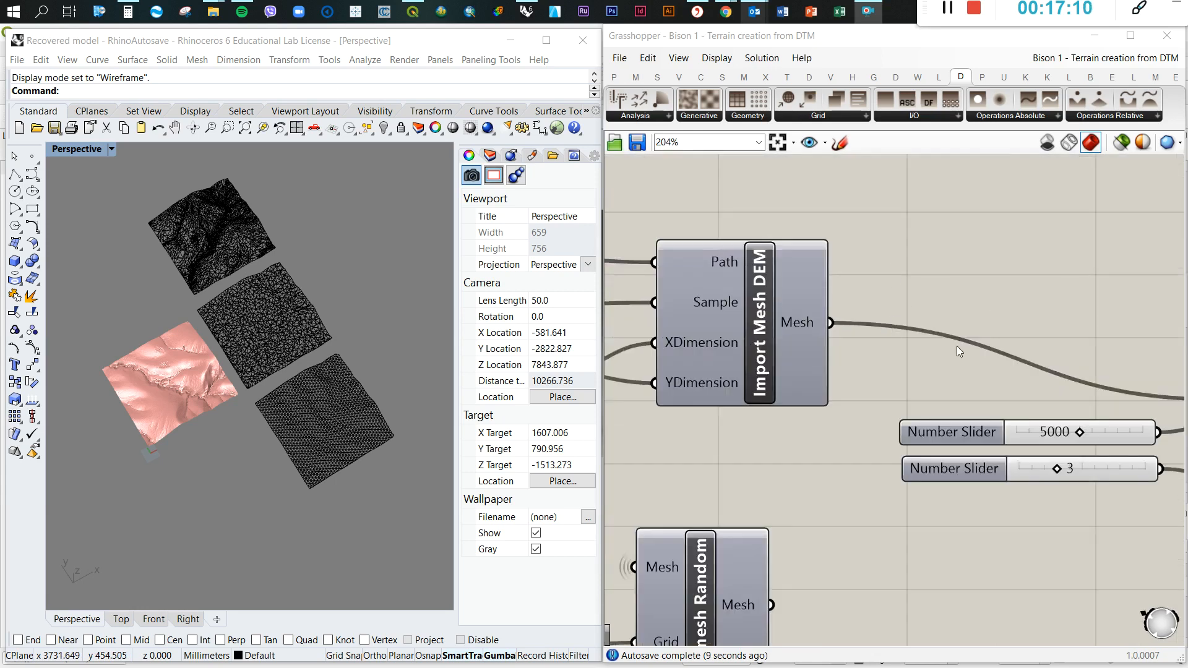
scroll(867, 299, "down", 2)
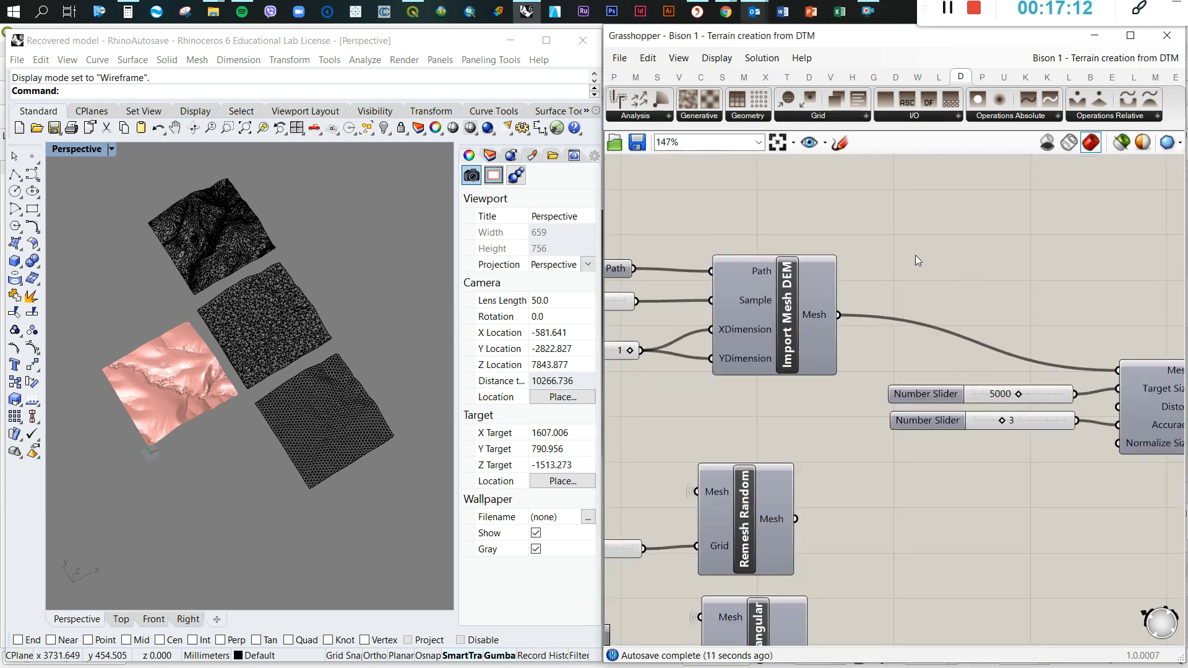
Add a Rotate component to the canvas beside Import Mesh DEM, above the Mesh Reduce component
double_click(928, 258)
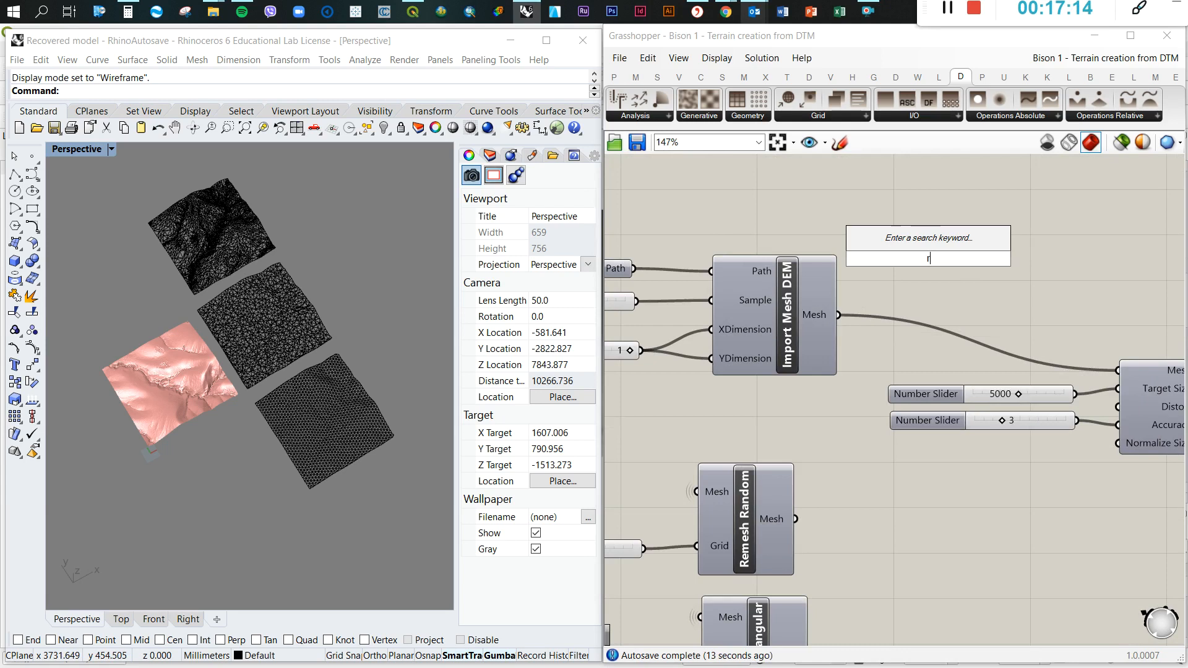
type("rota")
left_click(894, 244)
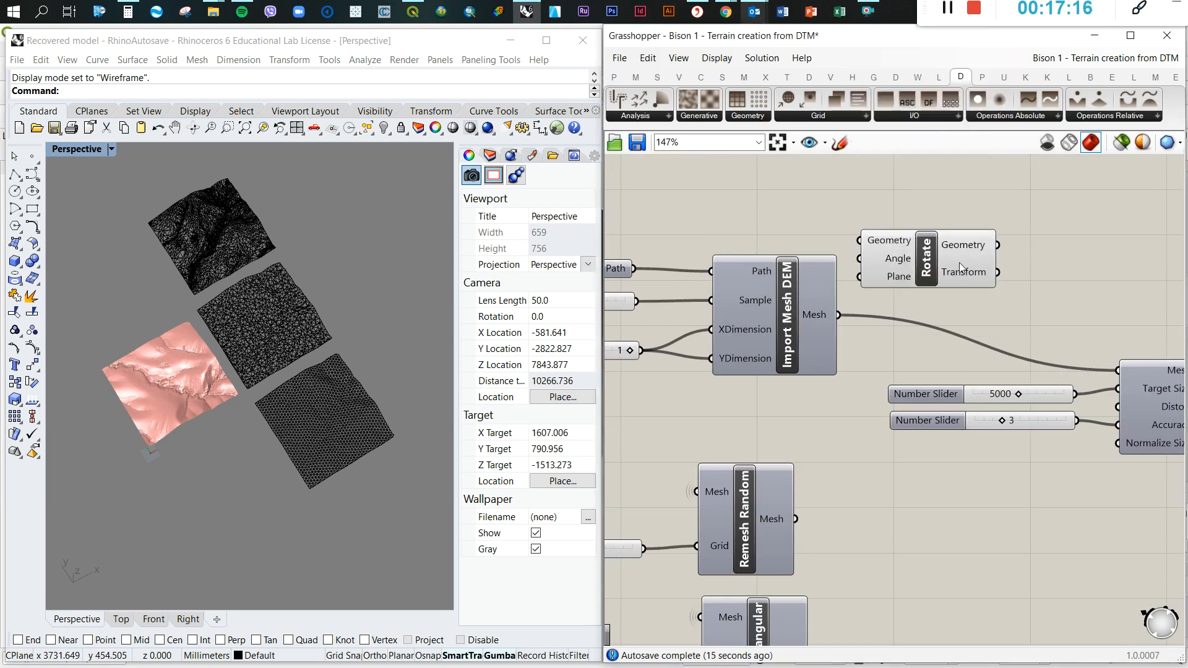
scroll(882, 236, "down", 3)
scroll(1087, 341, "up", 1)
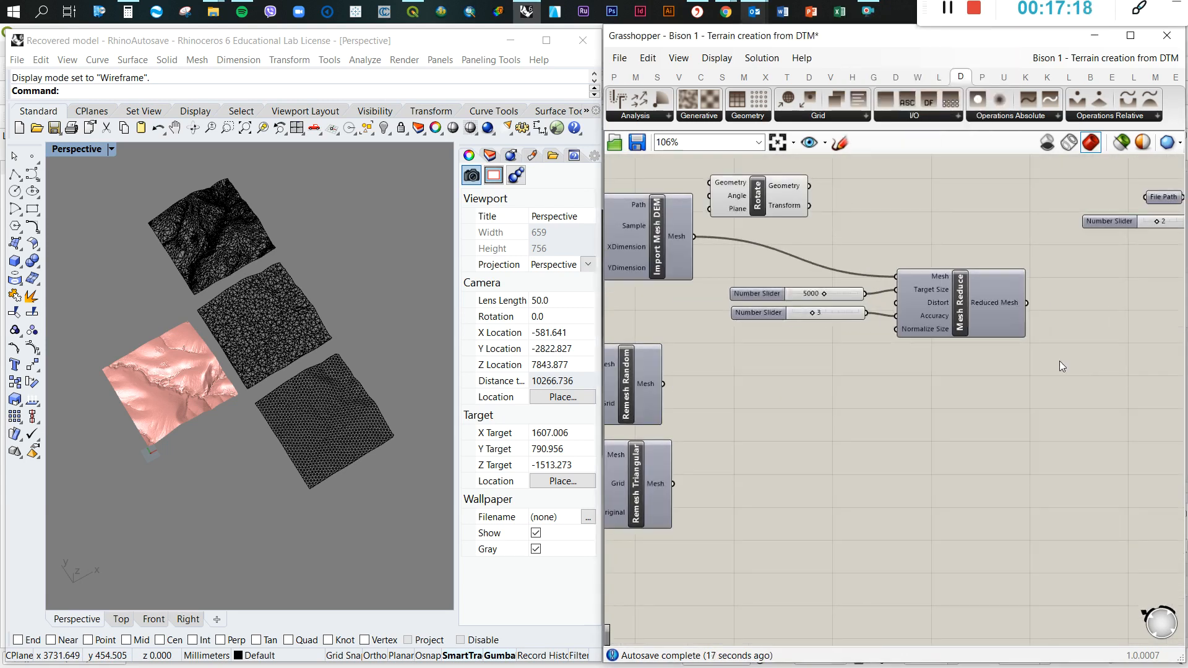
Position the Rotate component and feed the Import Mesh DEM mesh output into its Geometry input
left_click_drag(939, 297, 944, 306)
left_click_drag(712, 274, 846, 329)
left_click(880, 384)
left_click_drag(784, 208, 818, 228)
scroll(721, 205, "up", 4)
left_click_drag(668, 266, 755, 204)
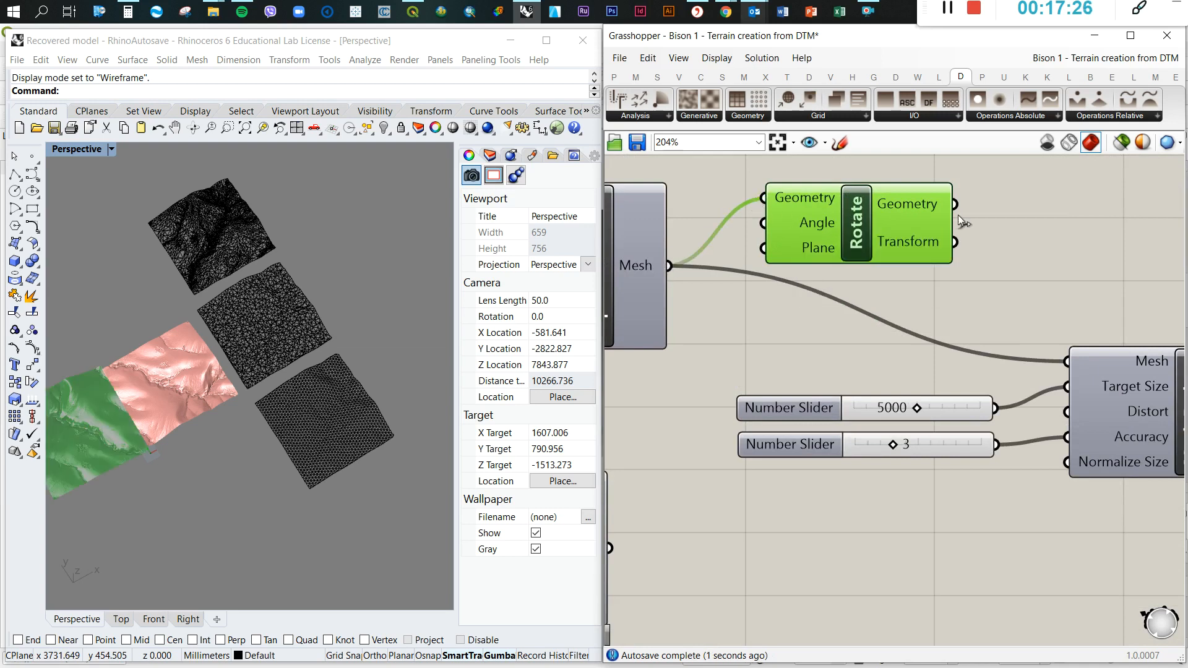
left_click(841, 290)
scroll(842, 290, "down", 2)
left_click(922, 245)
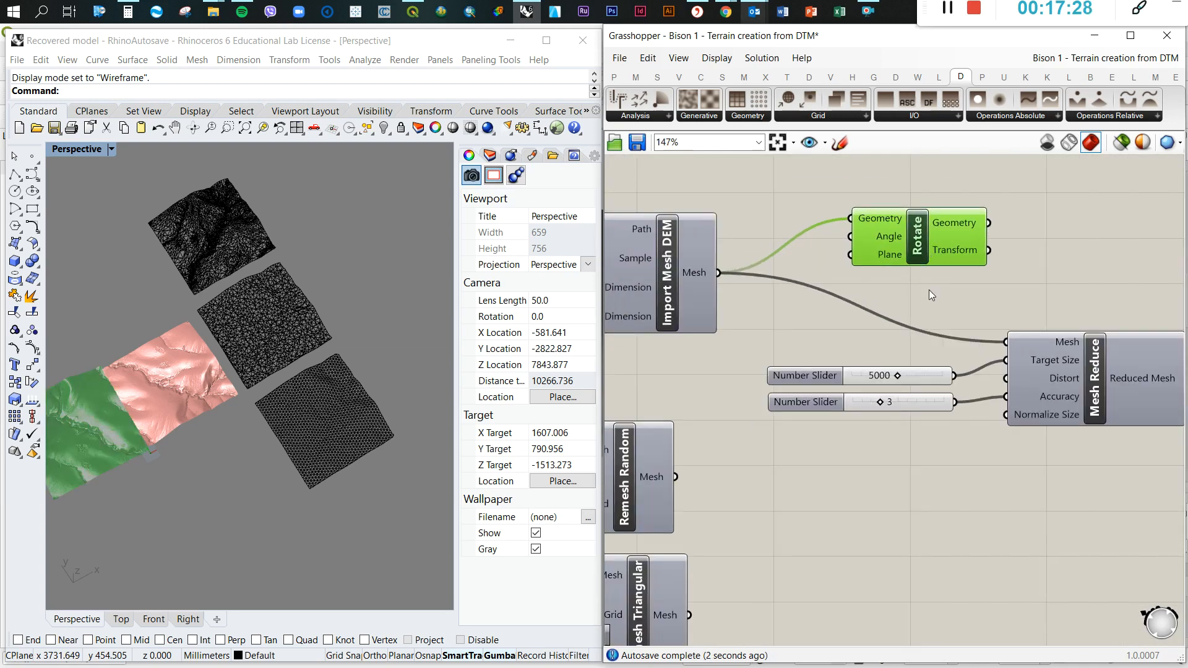
Hide the preview of the whole Docofossor chain, from File Path and Import ASC through the Custom Preview component
scroll(248, 350, "down", 6)
scroll(855, 303, "down", 7)
scroll(1081, 311, "up", 3)
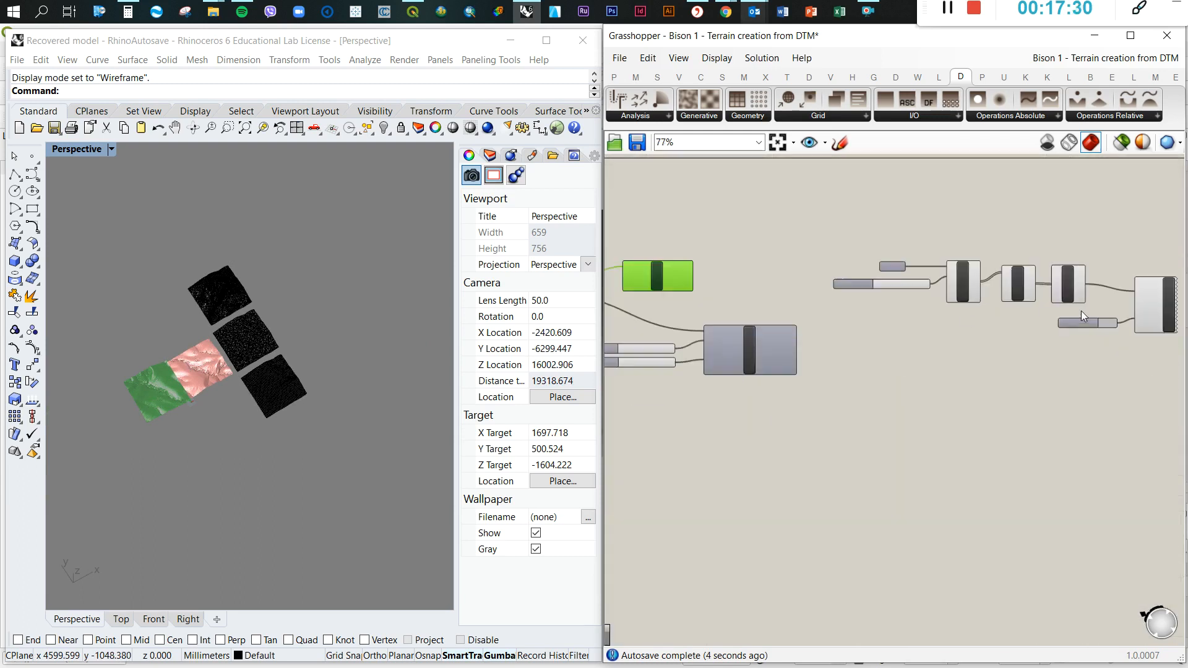
scroll(1144, 357, "up", 3)
left_click_drag(1142, 373, 637, 197)
middle_click(1073, 284)
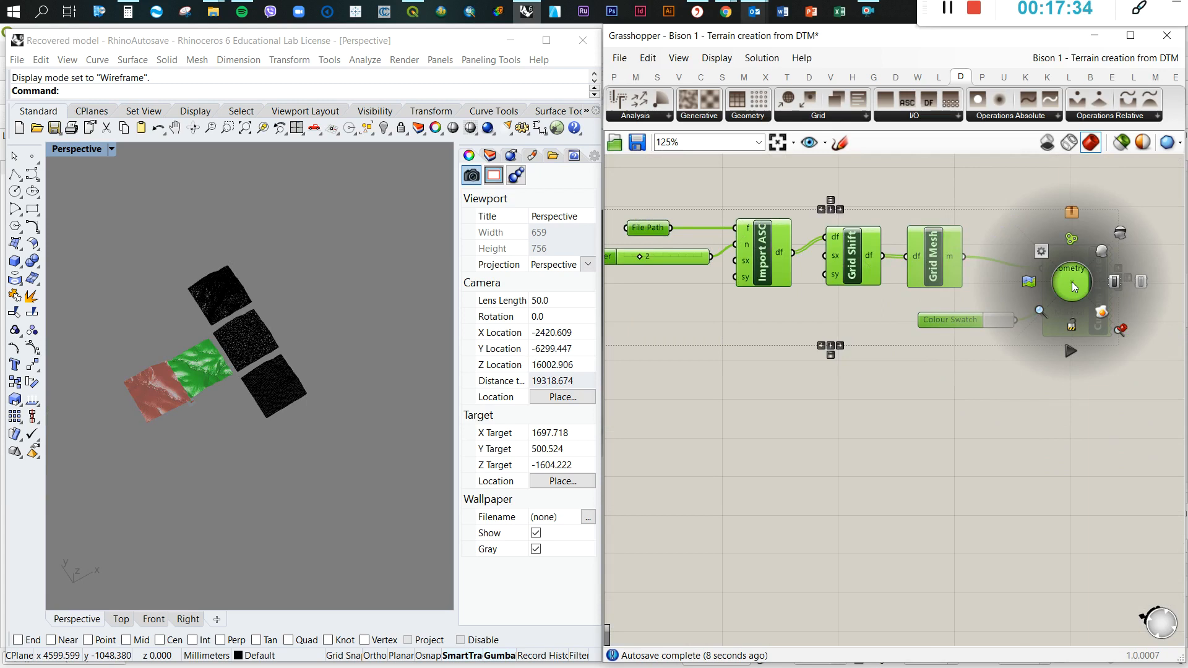
left_click(1121, 234)
left_click(1006, 422)
scroll(1096, 332, "down", 4)
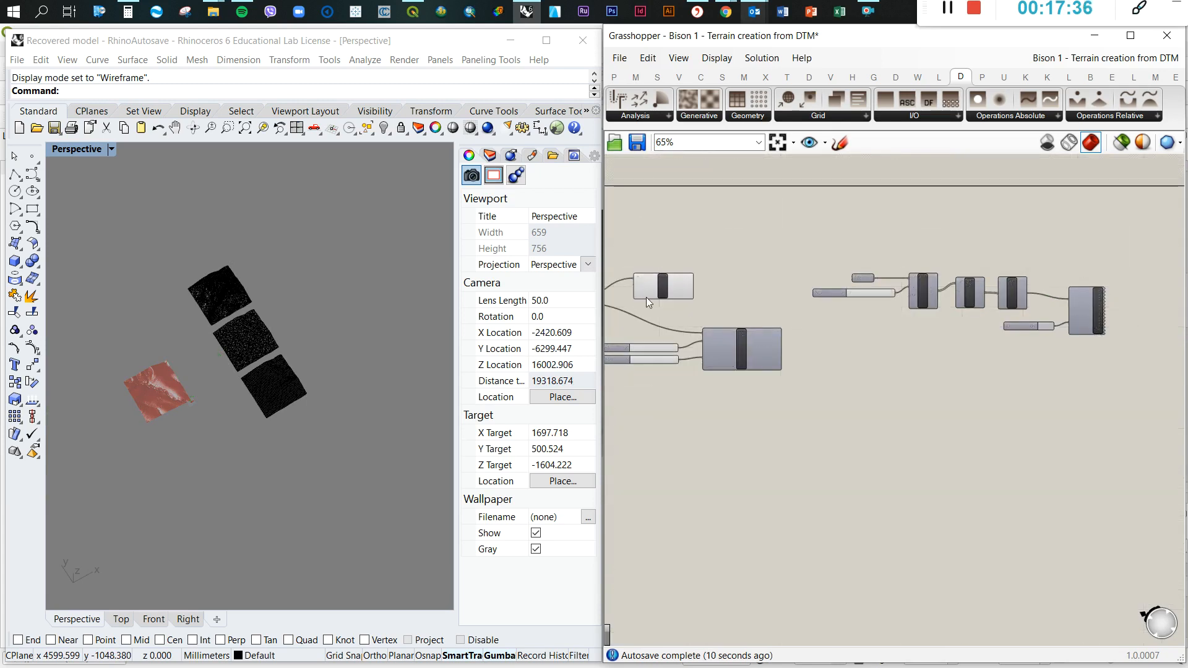
Show the Docofossor chain's Custom Preview component again and compare its terrain with the red rotated mesh around the origin
scroll(646, 297, "down", 2)
scroll(135, 394, "up", 3)
scroll(246, 438, "up", 2)
scroll(243, 395, "down", 2)
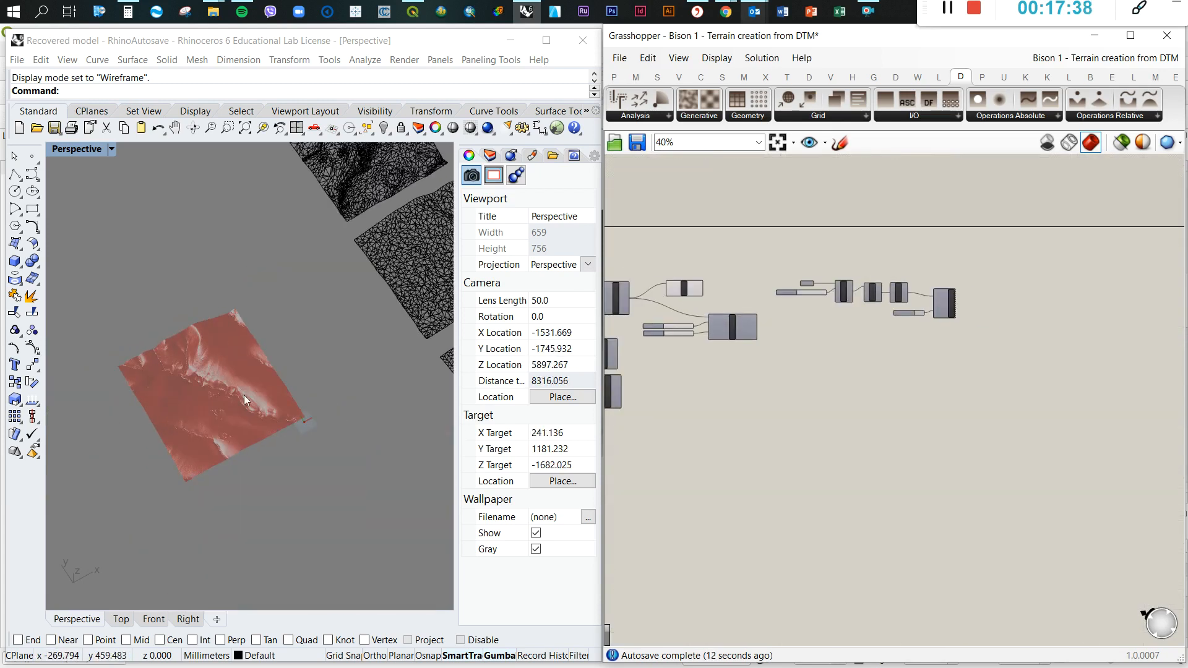
scroll(245, 395, "up", 3)
scroll(241, 397, "down", 1)
right_click(943, 311)
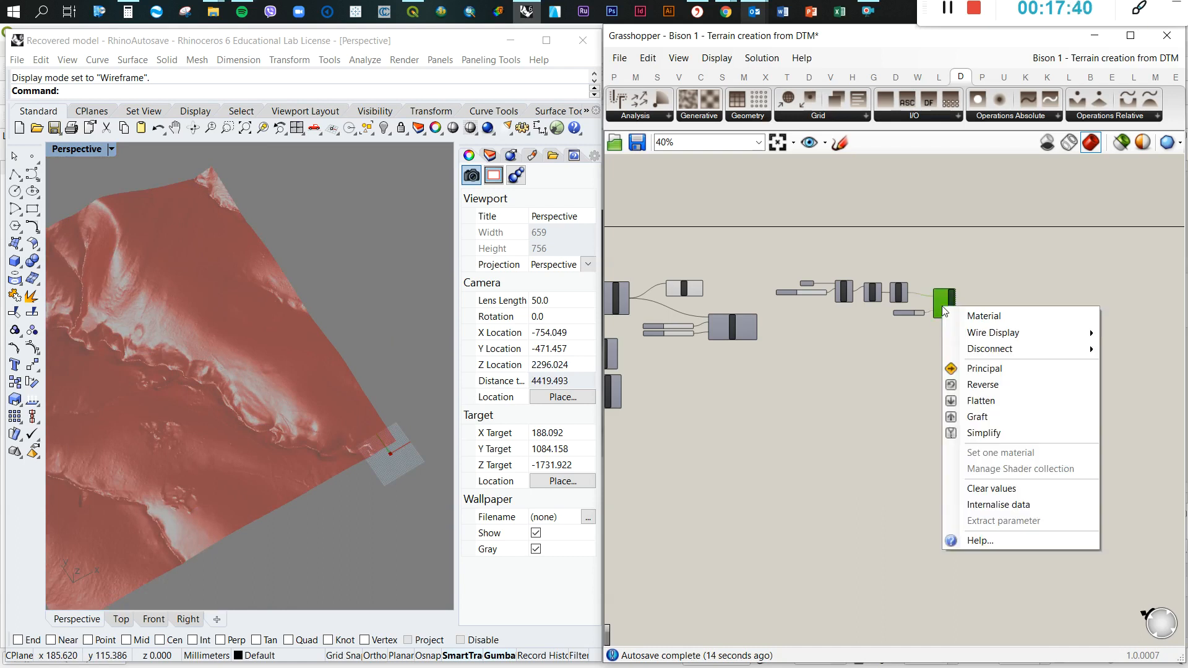
scroll(937, 297, "down", 1)
middle_click(938, 297)
left_click(971, 266)
left_click(933, 452)
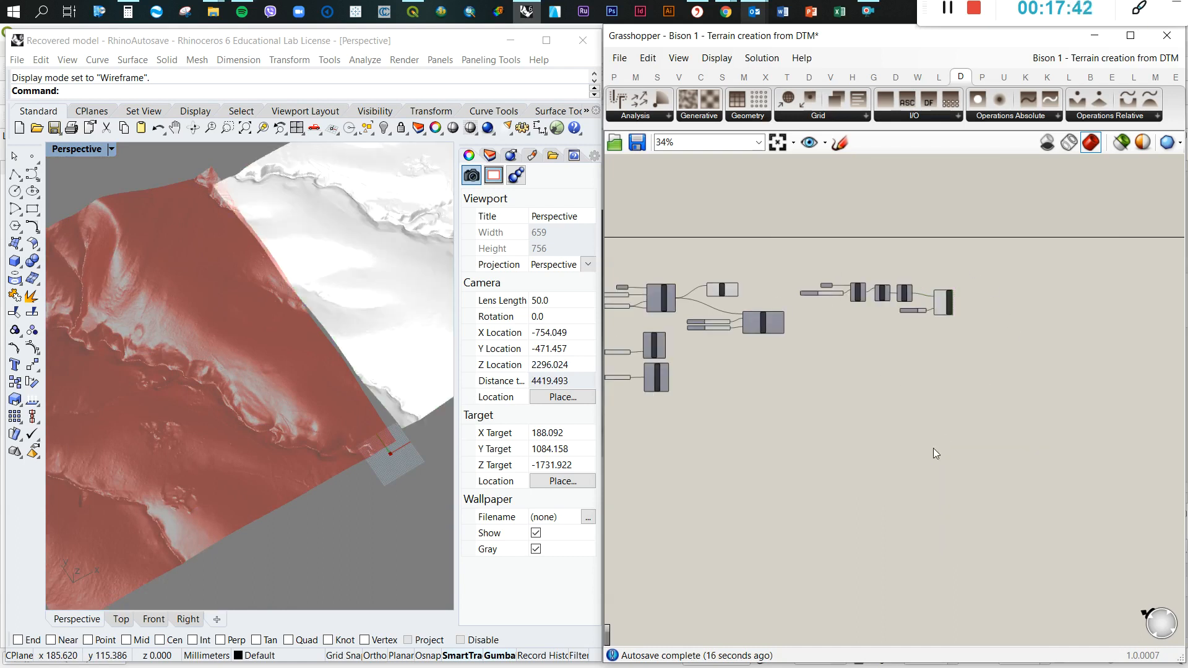
scroll(206, 328, "down", 3)
right_click_drag(221, 365, 130, 264)
scroll(142, 268, "up", 3)
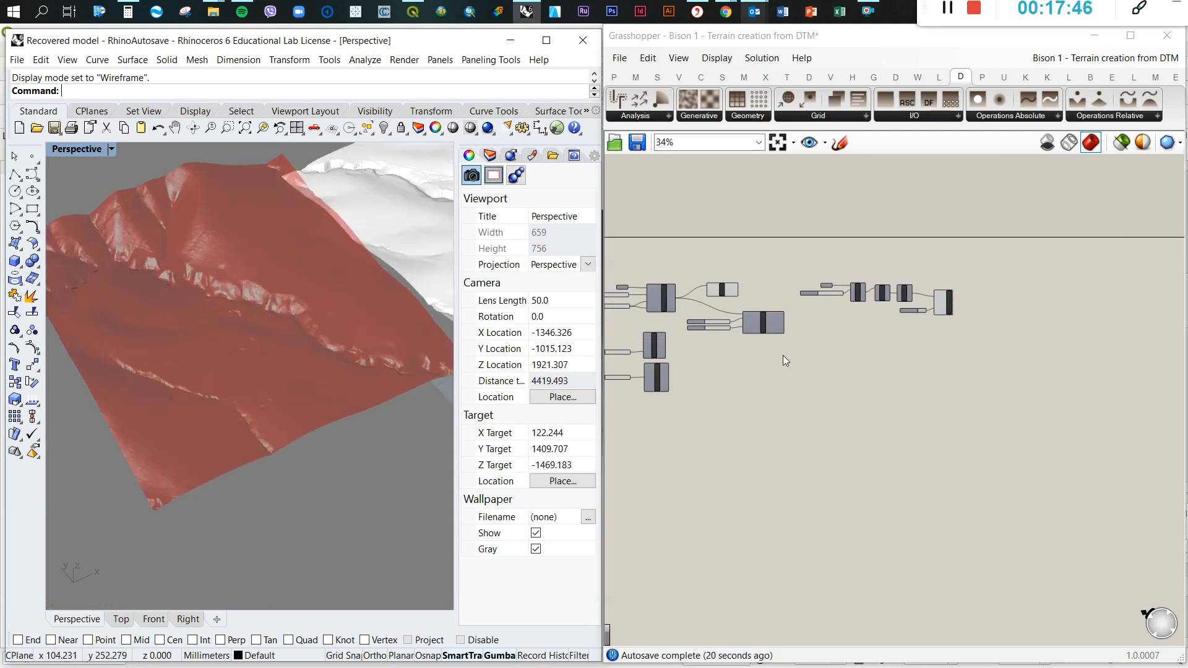
Shift the Rotate component along the canvas so it sits above Mesh Reduce
scroll(730, 304, "up", 5)
left_click_drag(705, 251, 794, 217)
left_click(806, 281)
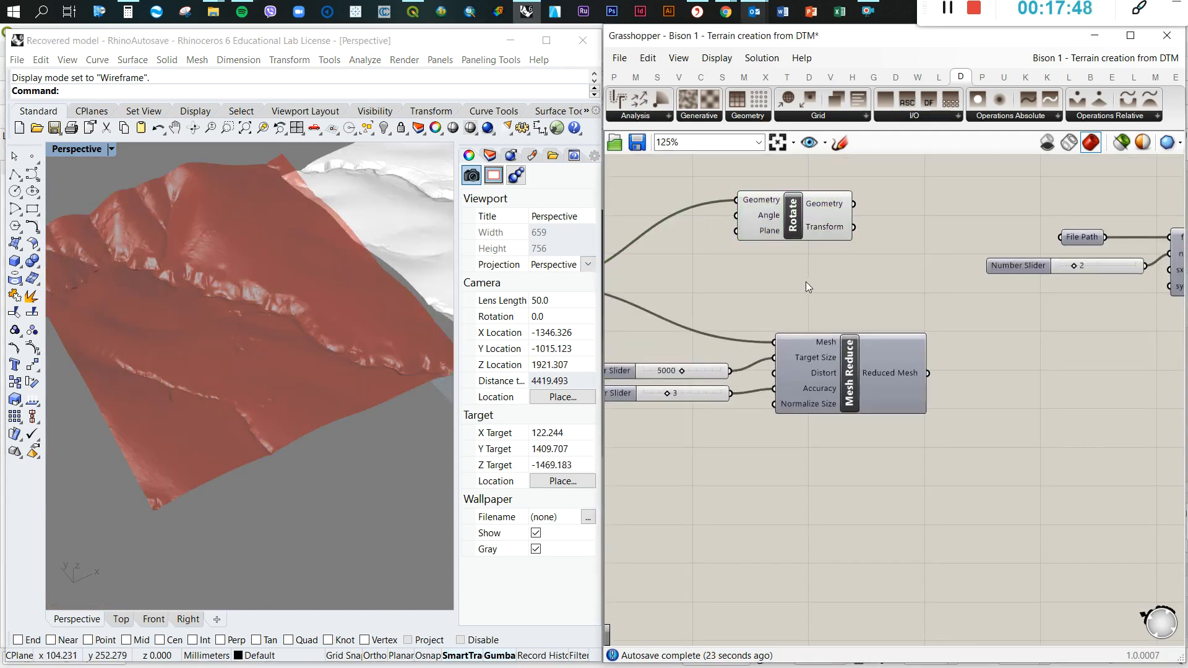
Delete the Rotate component from the canvas and undo the deletion
scroll(806, 281, "down", 2)
left_click(804, 245)
key("Delete")
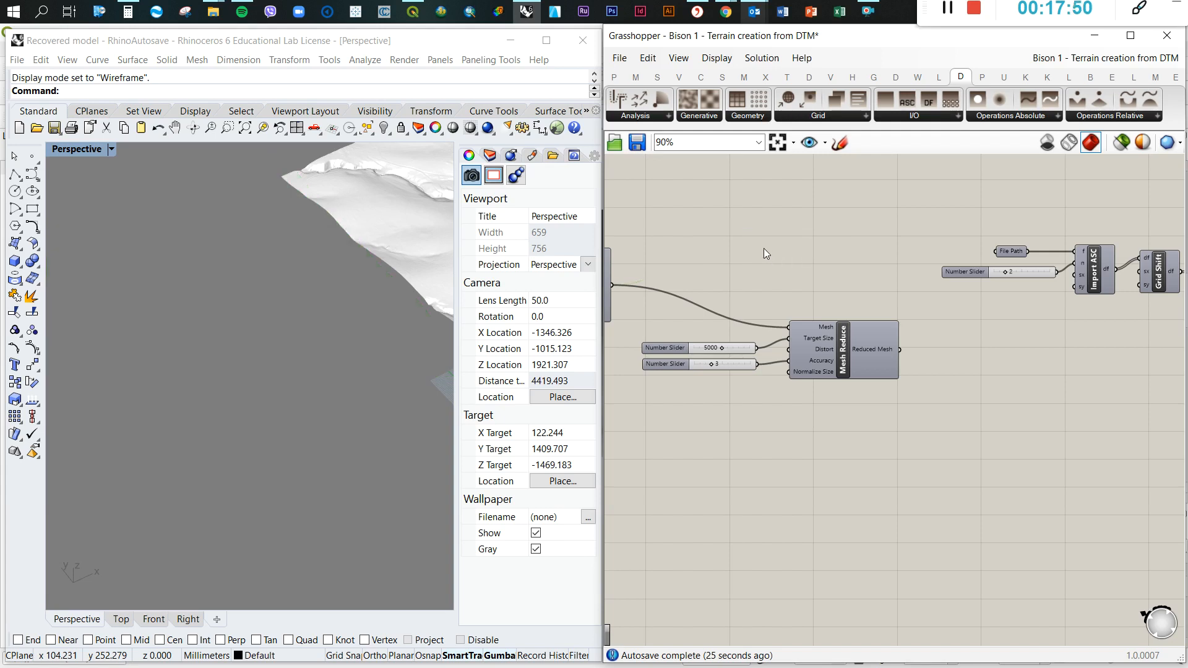
key("ctrl+z")
Turn on the preview of Import Mesh DEM and compare its mesh with the overlapping Docofossor terrain
left_click(881, 292)
scroll(880, 292, "down", 4)
scroll(716, 289, "up", 5)
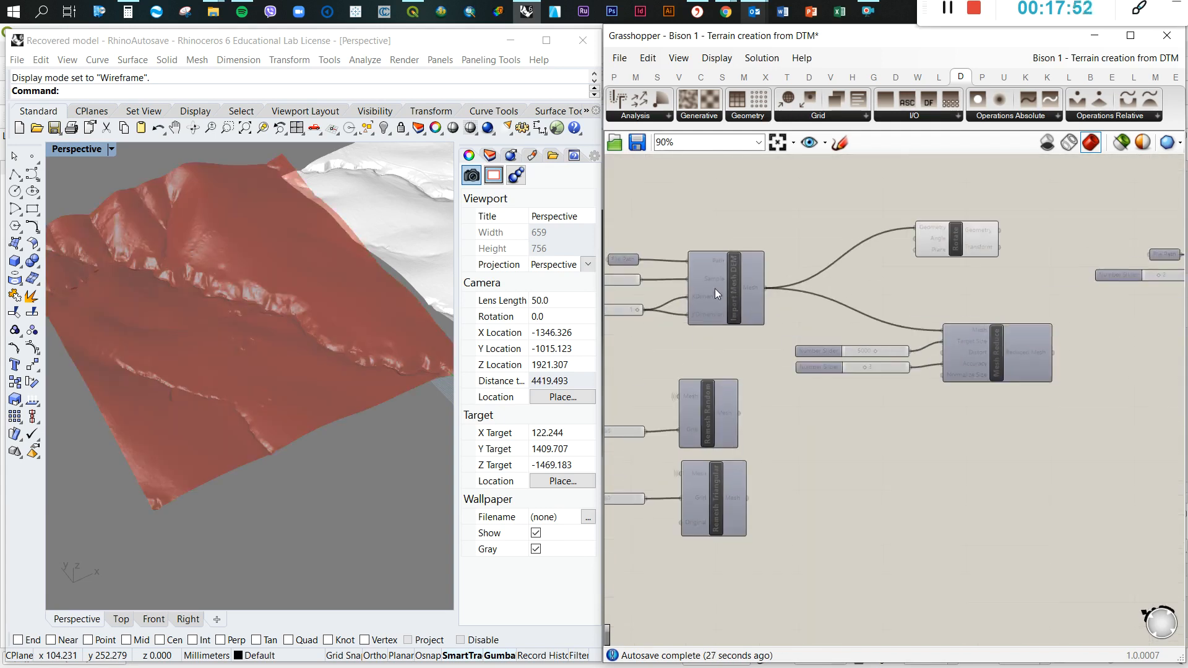
middle_click(735, 280)
left_click(810, 219)
scroll(294, 296, "down", 5)
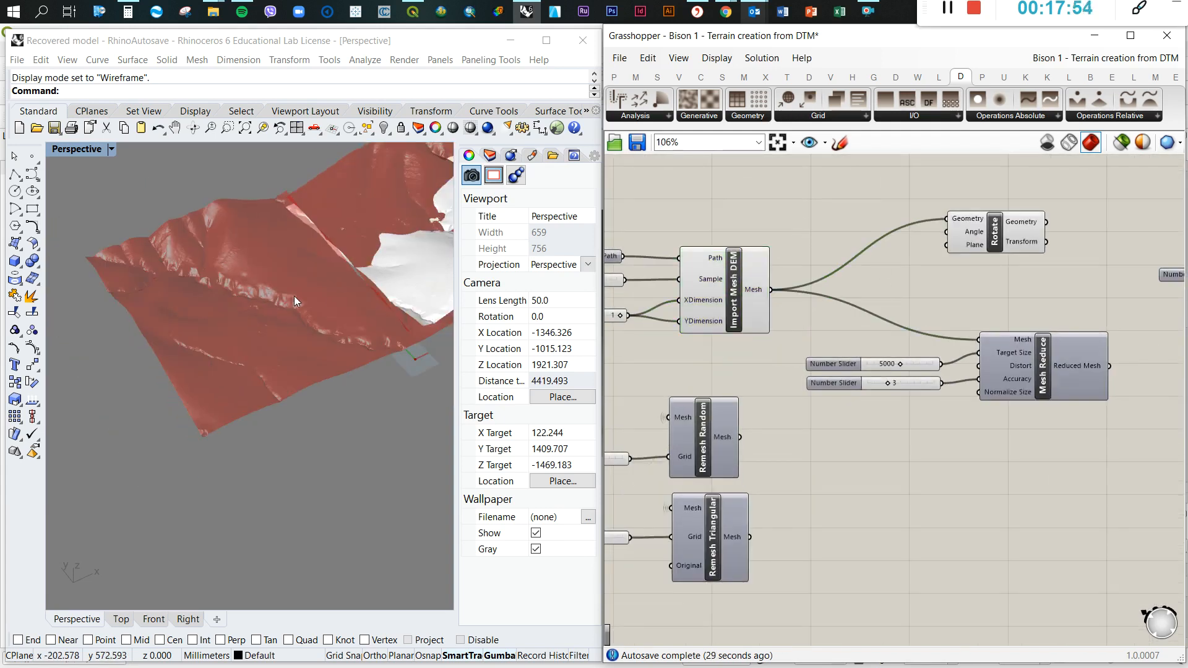
scroll(356, 259, "up", 3)
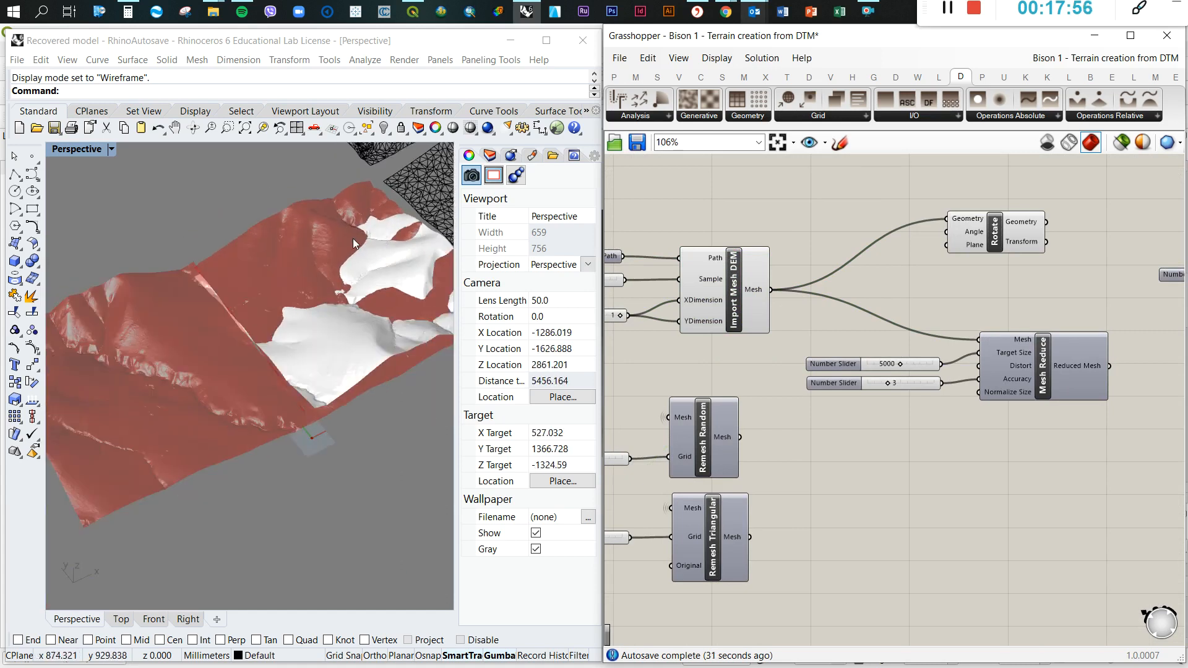
Turn off the Docofossor Custom Preview component's preview and examine the imported mesh beside its rotated copy
scroll(814, 308, "down", 5)
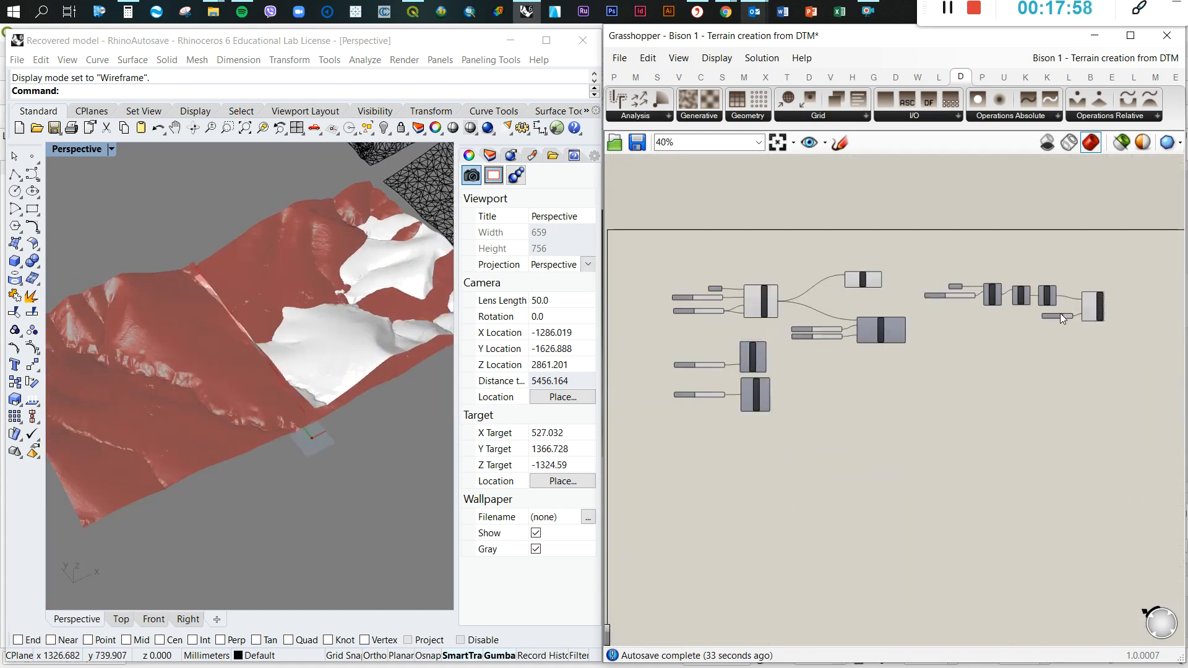
middle_click(1092, 316)
left_click(1092, 315)
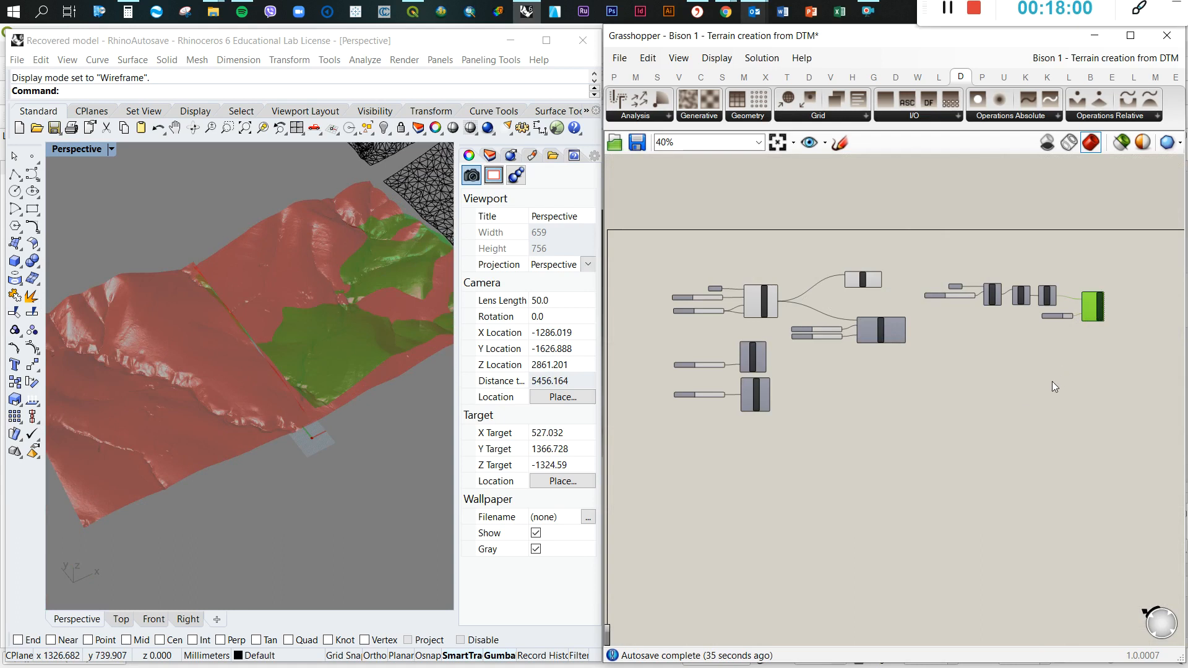
middle_click(1094, 306)
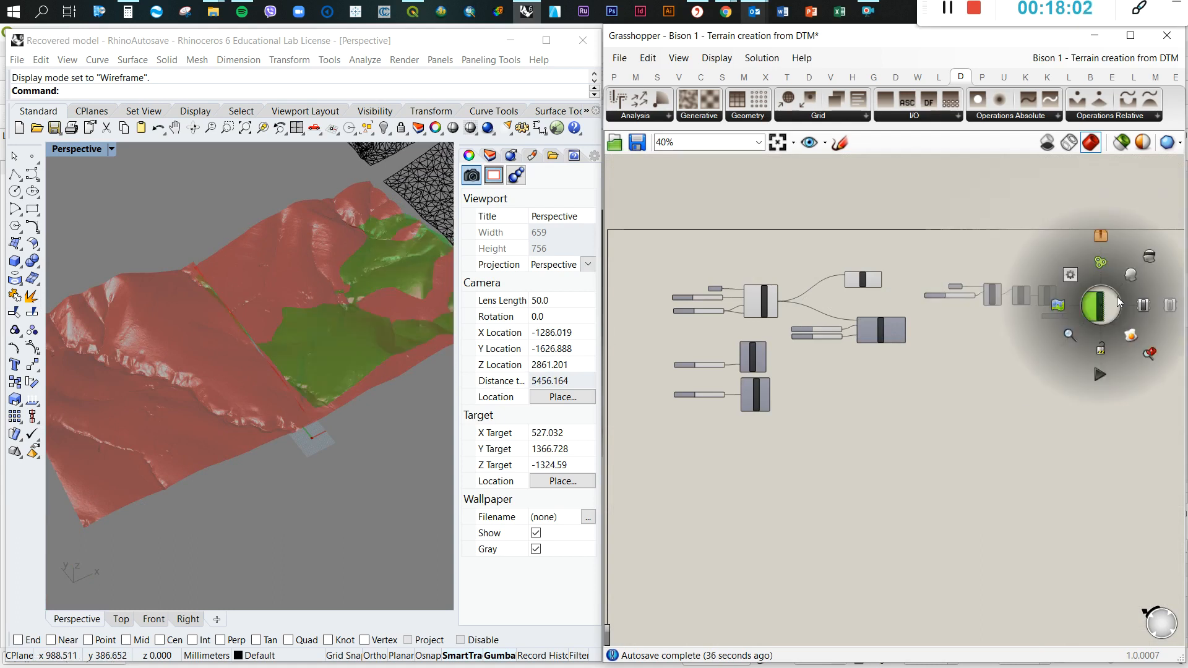
left_click(1139, 268)
left_click(1031, 433)
scroll(226, 343, "down", 4)
right_click_drag(250, 346, 287, 363)
scroll(277, 363, "up", 2)
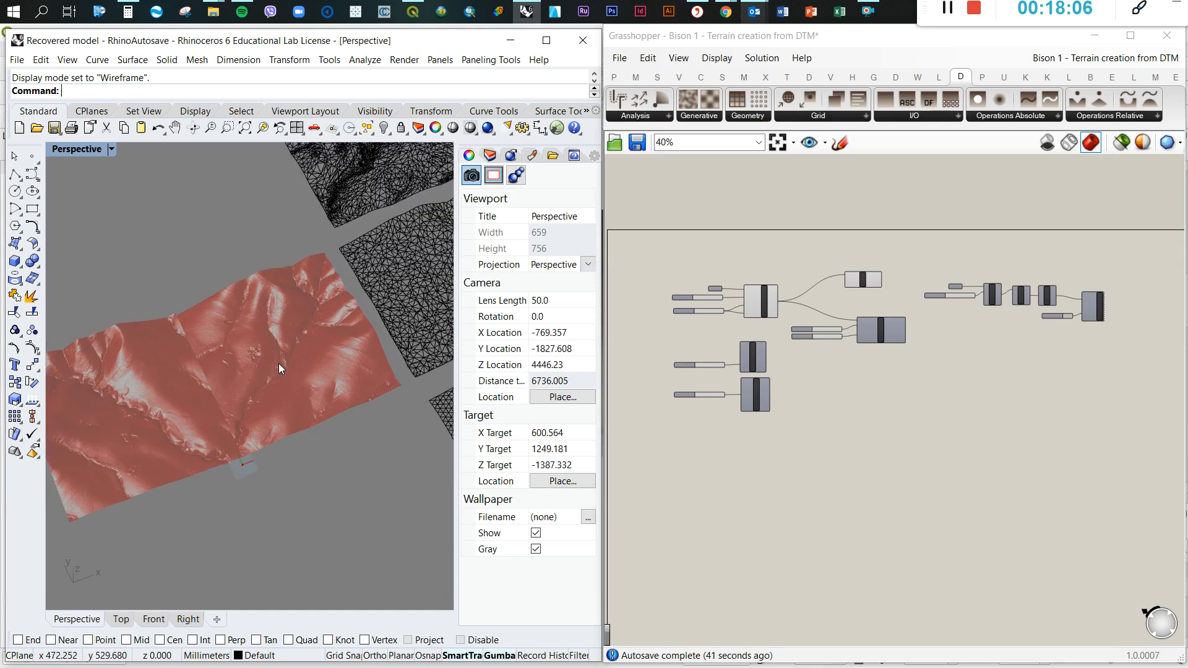
scroll(240, 363, "down", 2)
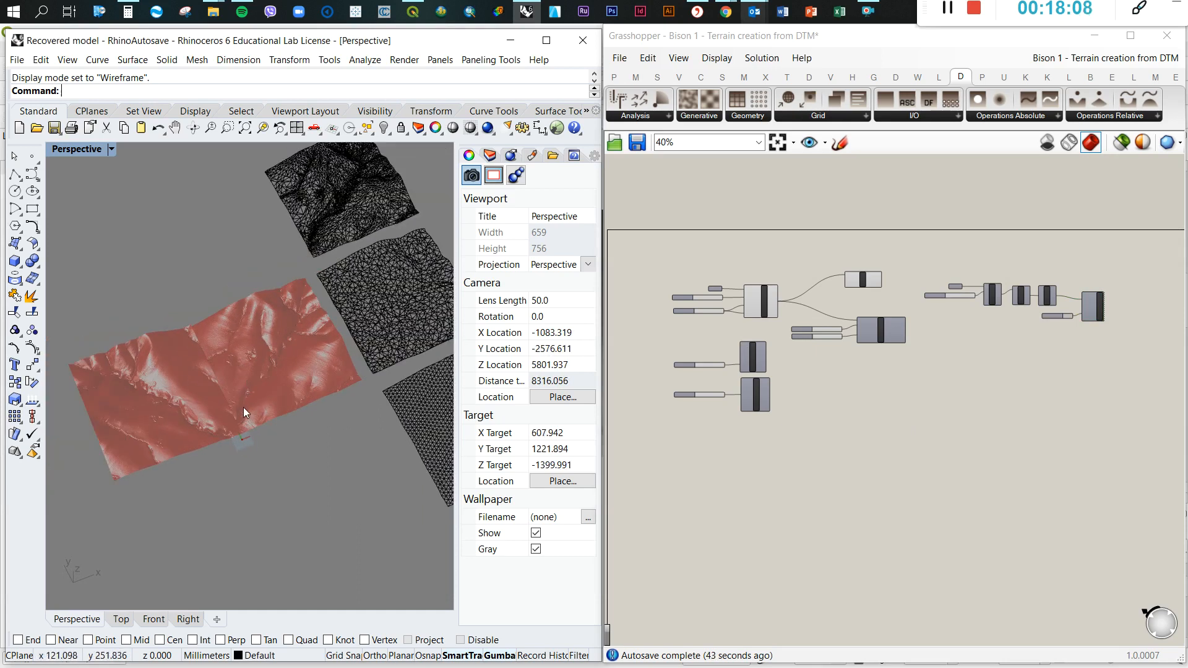
Add a Panel near the Rotate component's inputs and set its content to -0.5*Pi
scroll(866, 295, "up", 5)
left_click(899, 235)
left_click_drag(899, 235, 898, 238)
left_click(805, 251)
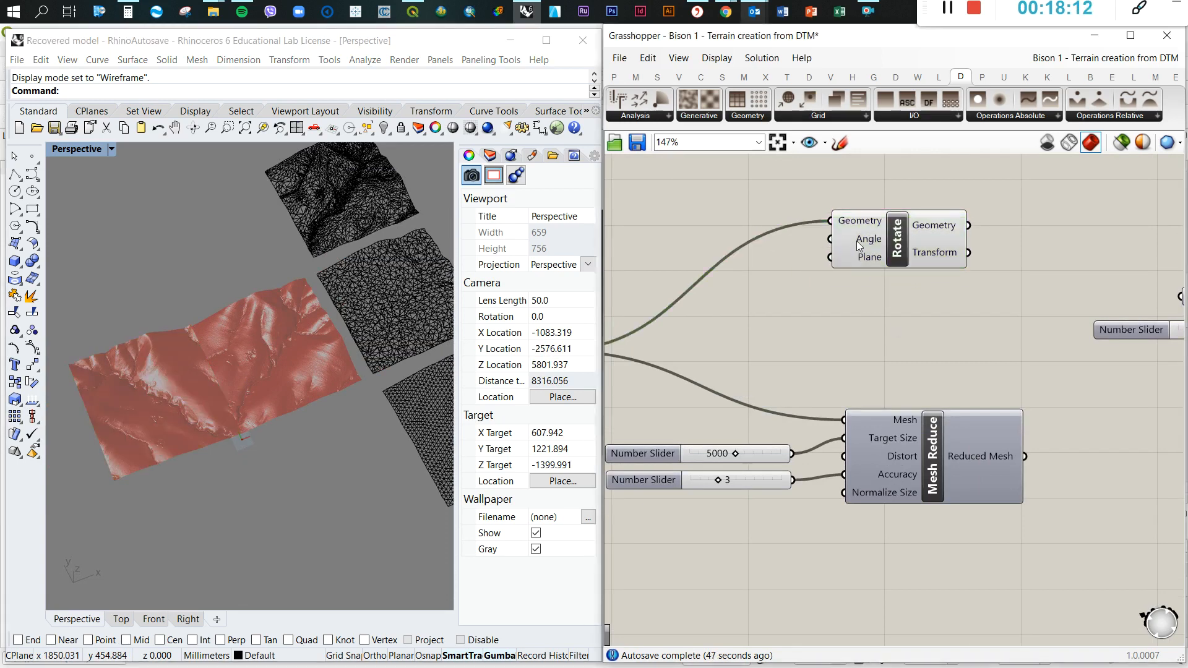
mouse_move(853, 243)
double_click(746, 315)
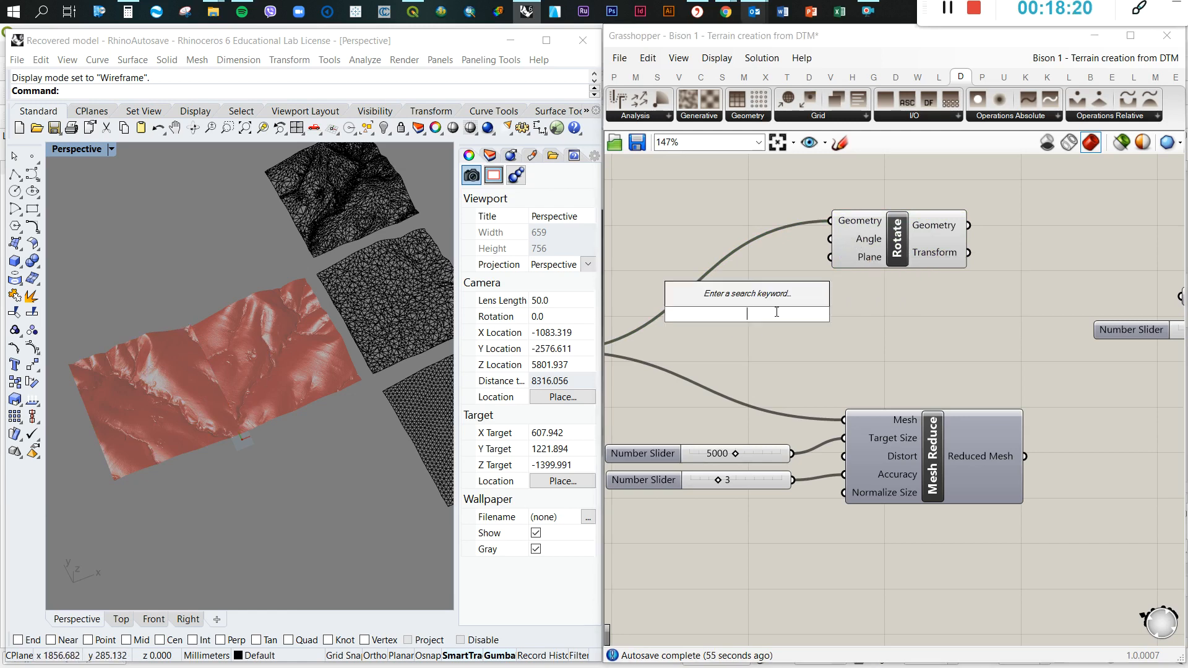
type("panel")
left_click(739, 296)
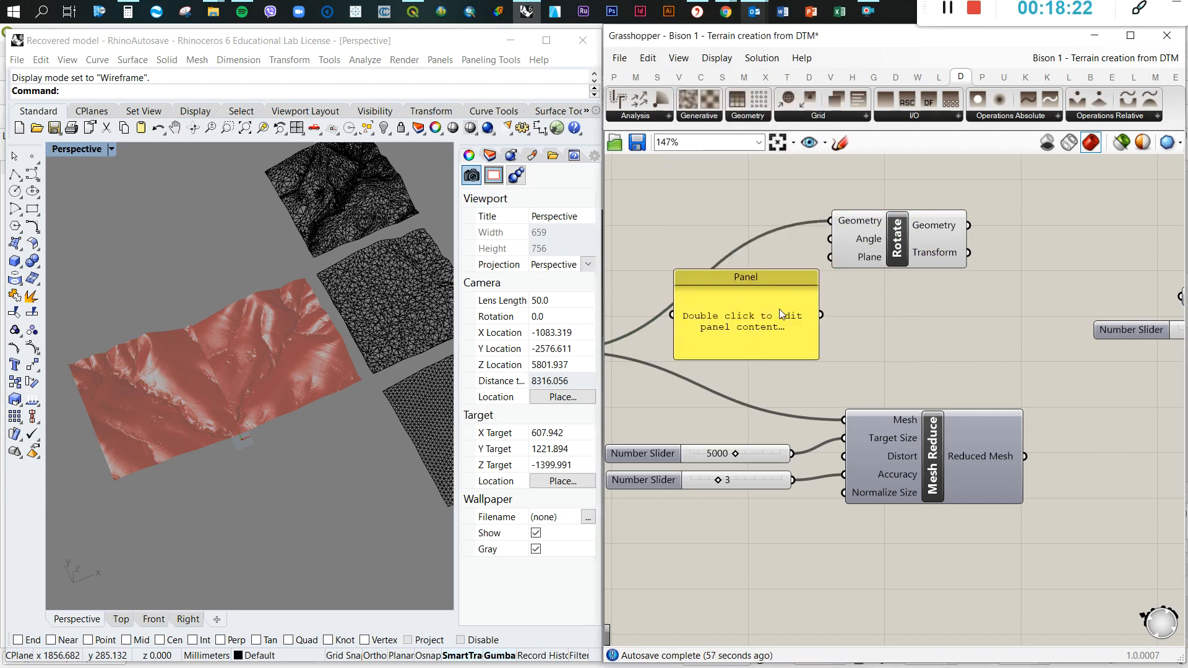
double_click(760, 319)
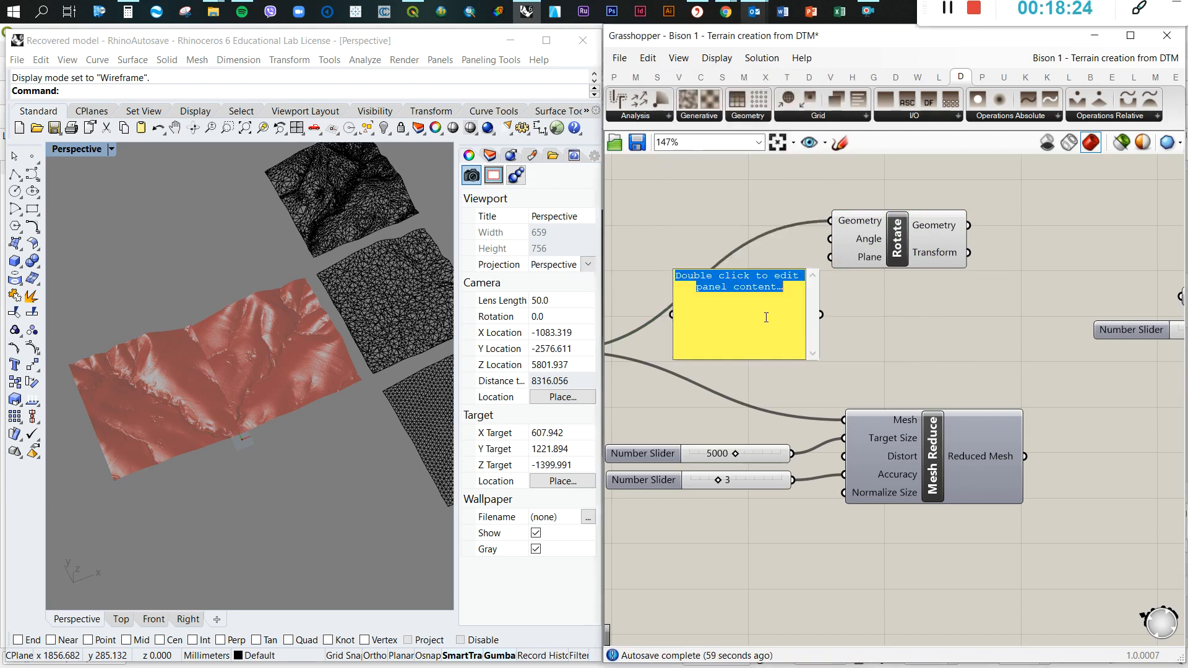
type("-0.5*Pi")
left_click(889, 332)
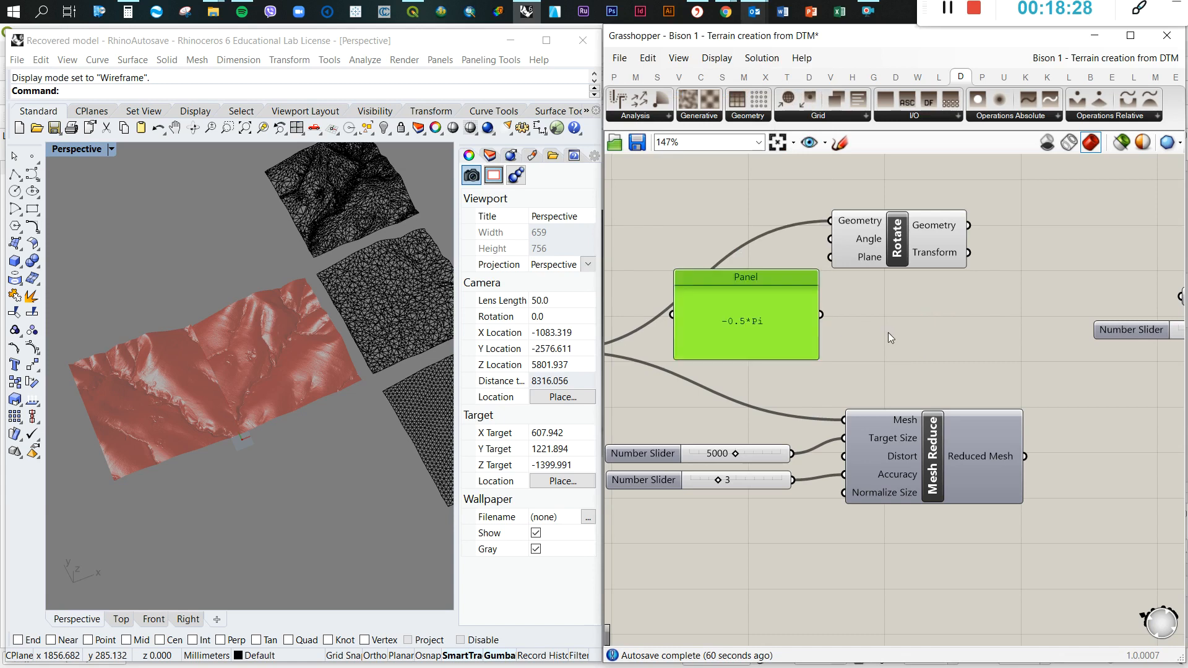
Wire the -0.5*Pi panel into the Rotate component's Angle input and move Rotate farther from the panel
left_click_drag(821, 315, 832, 238)
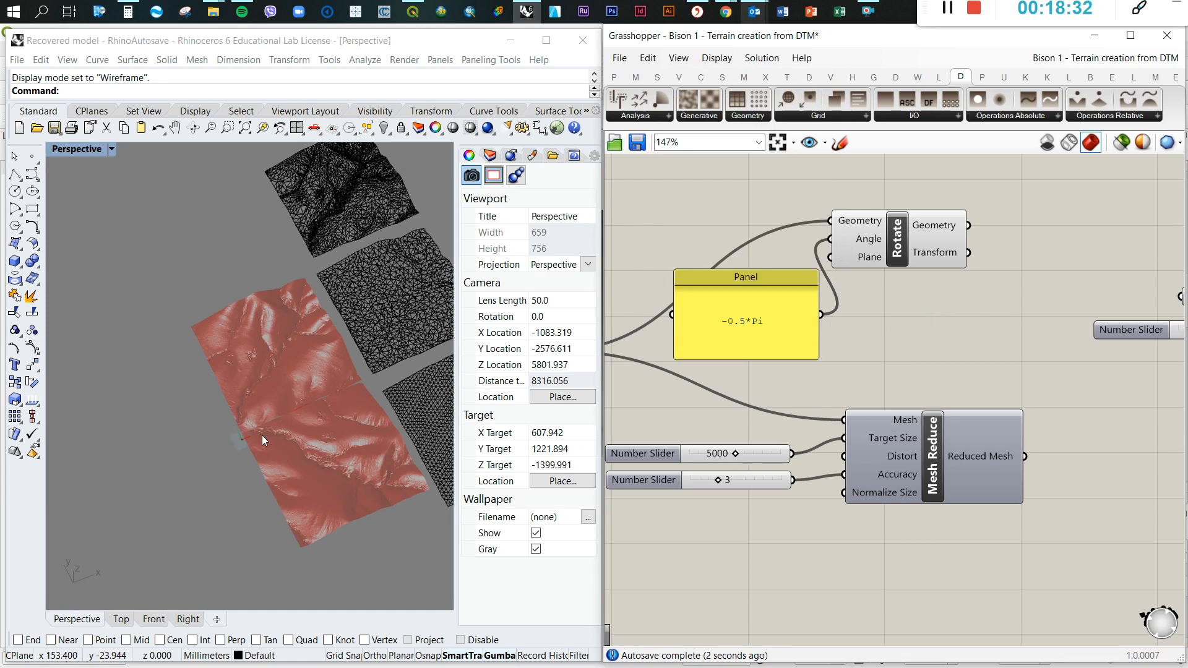
scroll(261, 435, "up", 5)
scroll(209, 433, "down", 3)
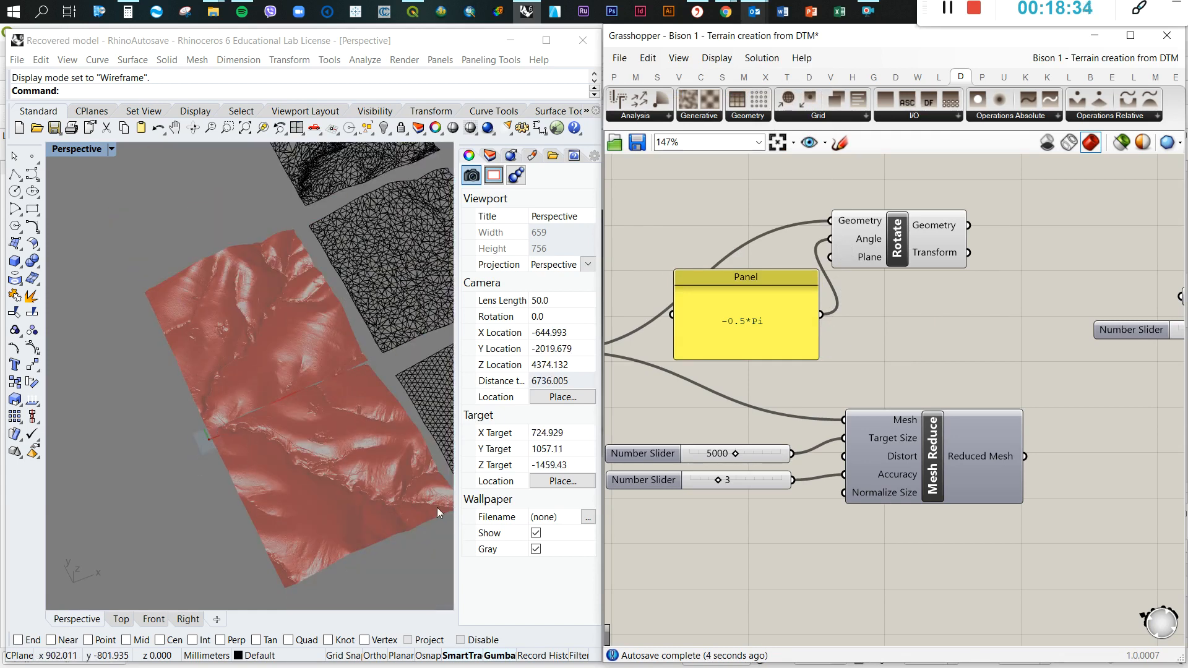
left_click_drag(905, 252, 973, 254)
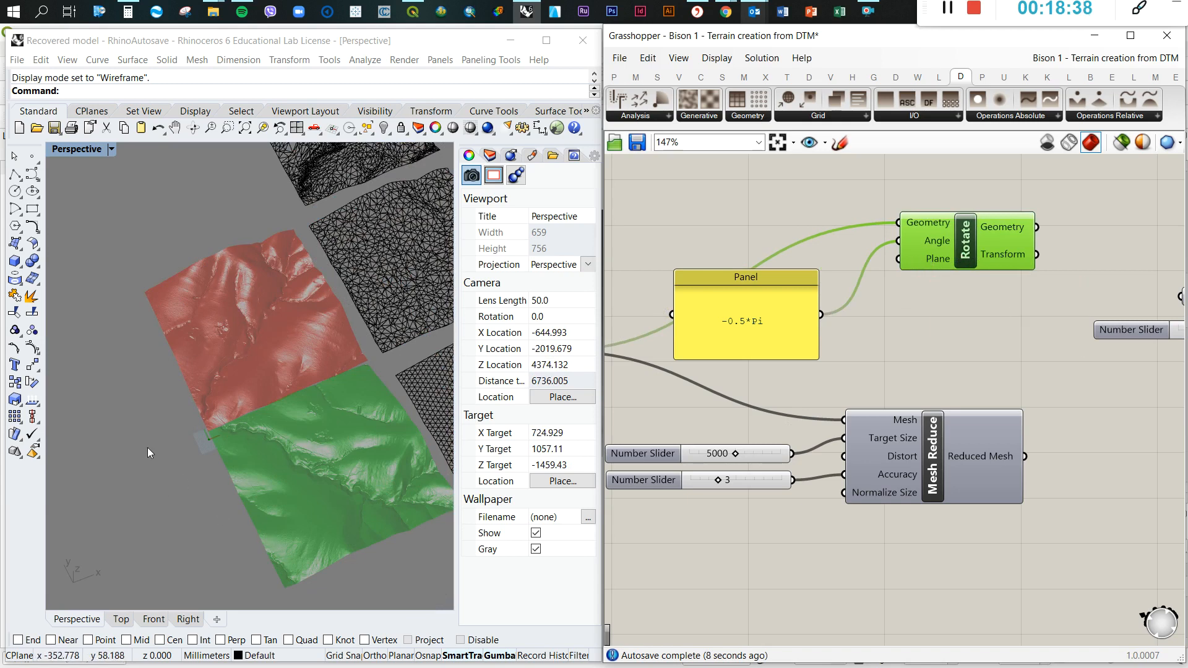
Shrink the -0.5*Pi panel to a single line and place it beside the Rotate component's Angle input
left_click(882, 354)
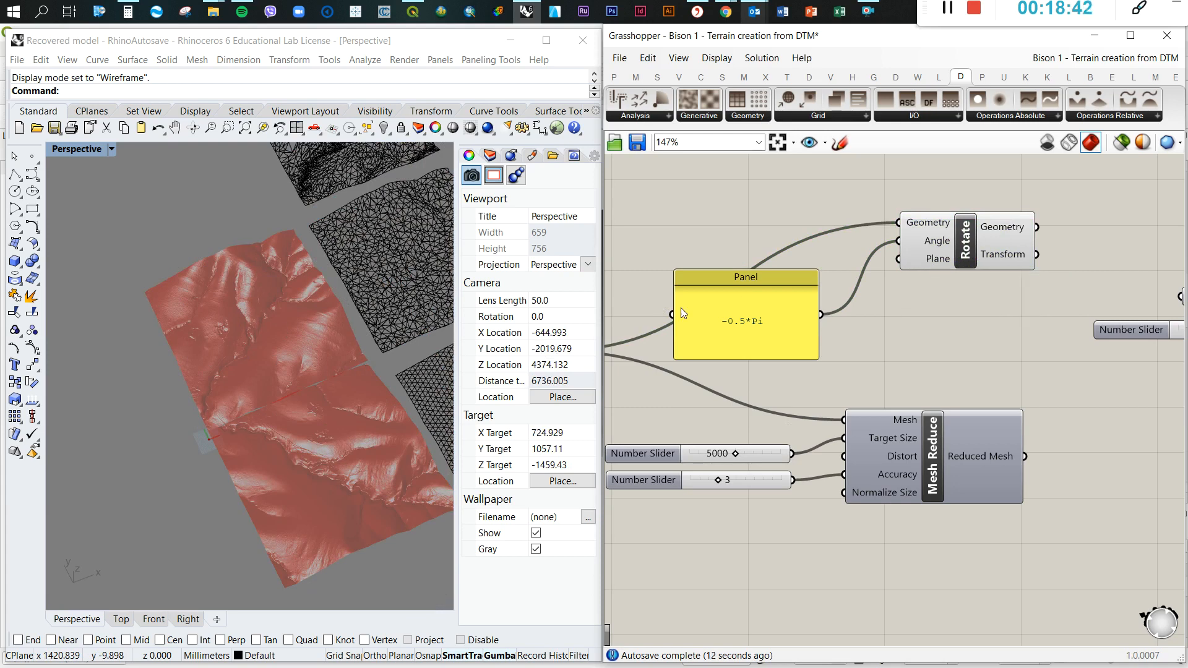
left_click_drag(733, 273, 787, 238)
left_click(942, 313)
scroll(941, 308, "down", 5)
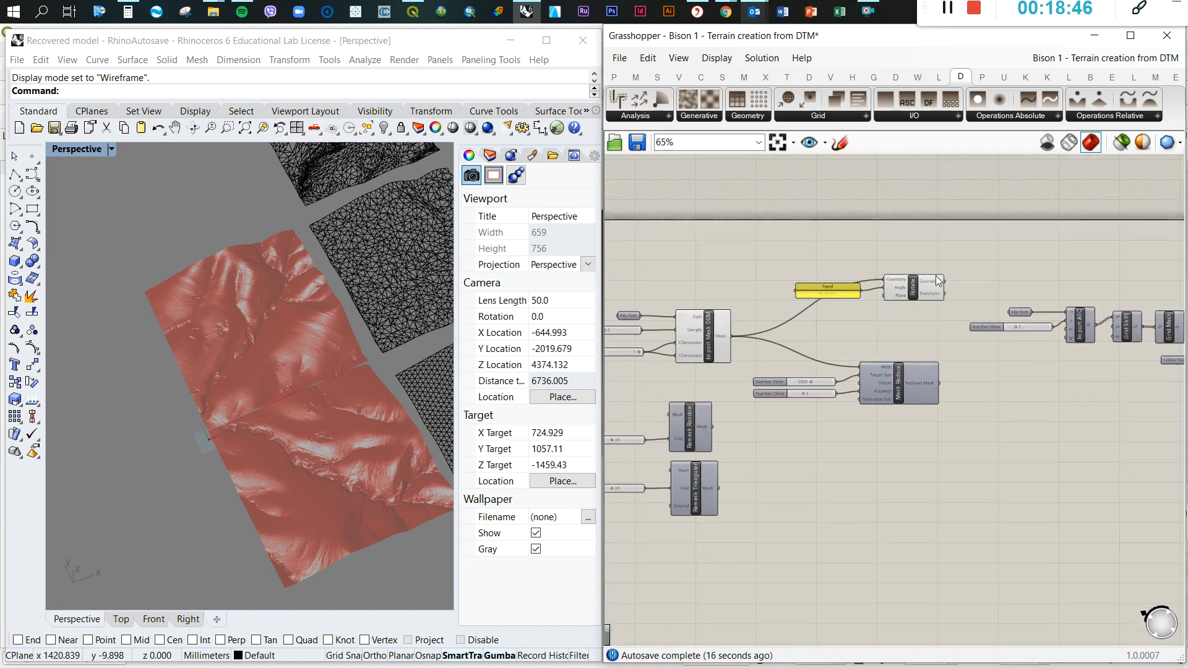
Examine the Rotate component's Geometry output and the imported and rotated meshes in the Perspective viewport
scroll(948, 290, "up", 4)
mouse_move(940, 273)
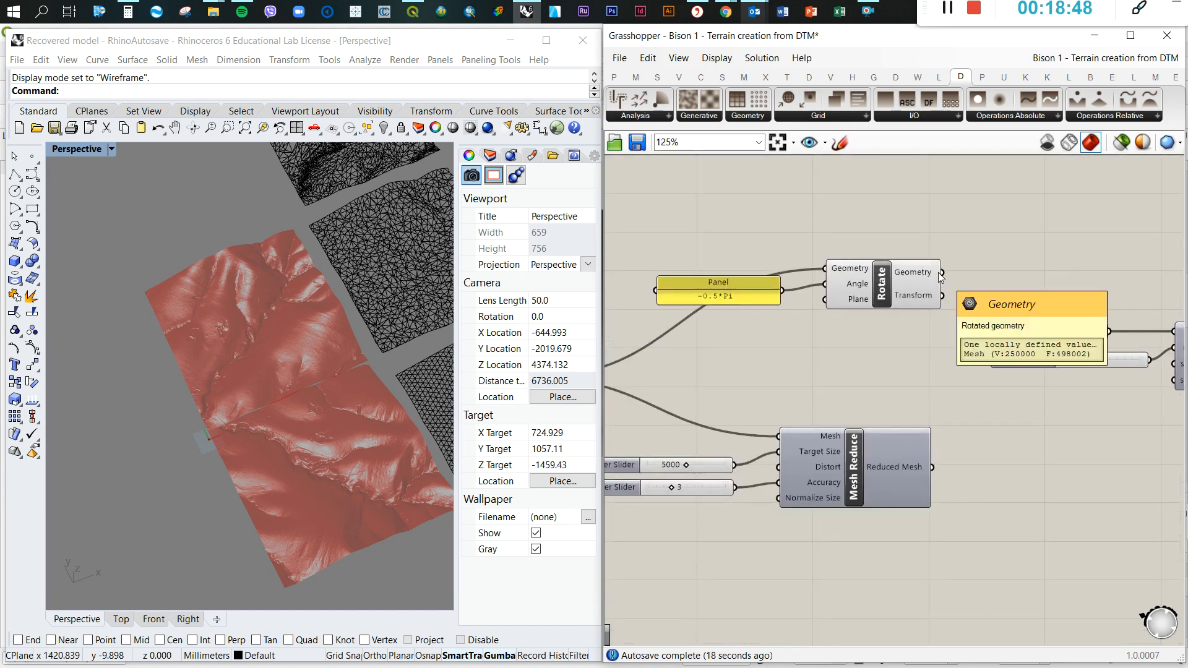
scroll(939, 277, "down", 3)
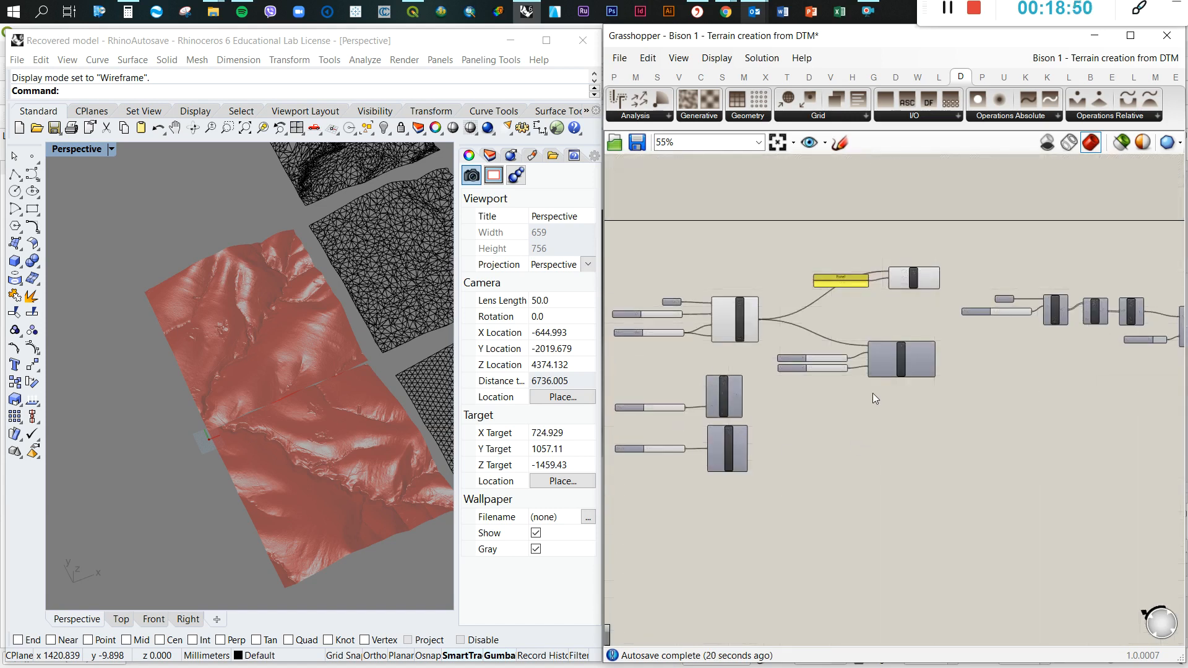
right_click_drag(873, 393, 885, 319)
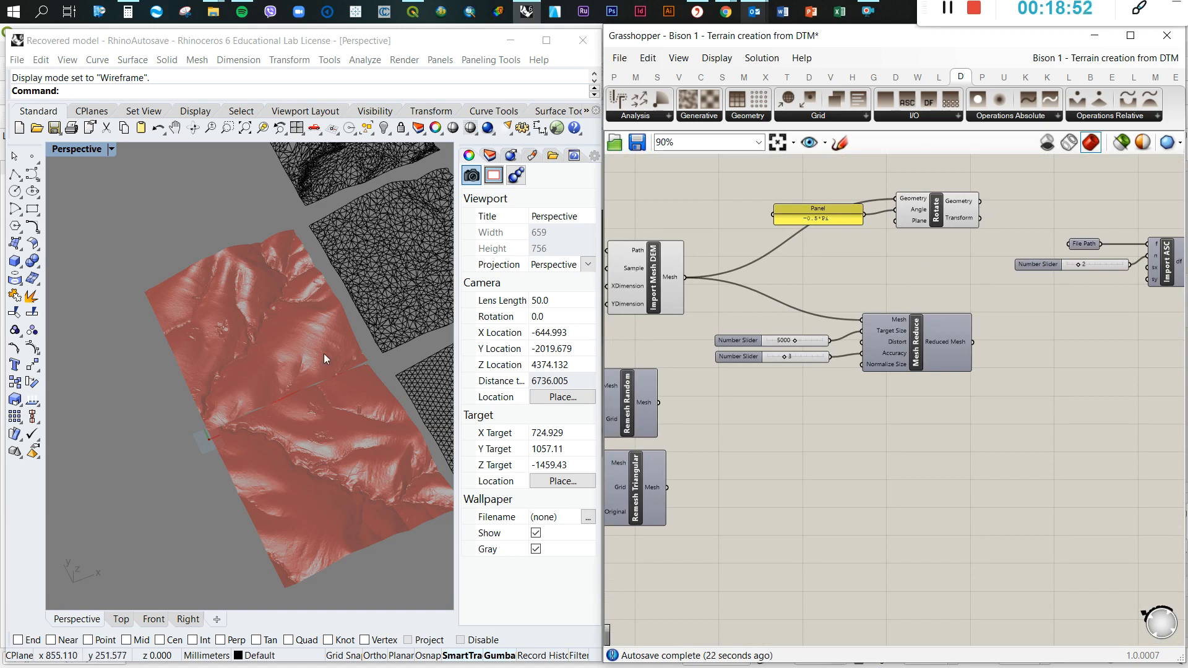
scroll(257, 358, "down", 3)
scroll(879, 382, "down", 4)
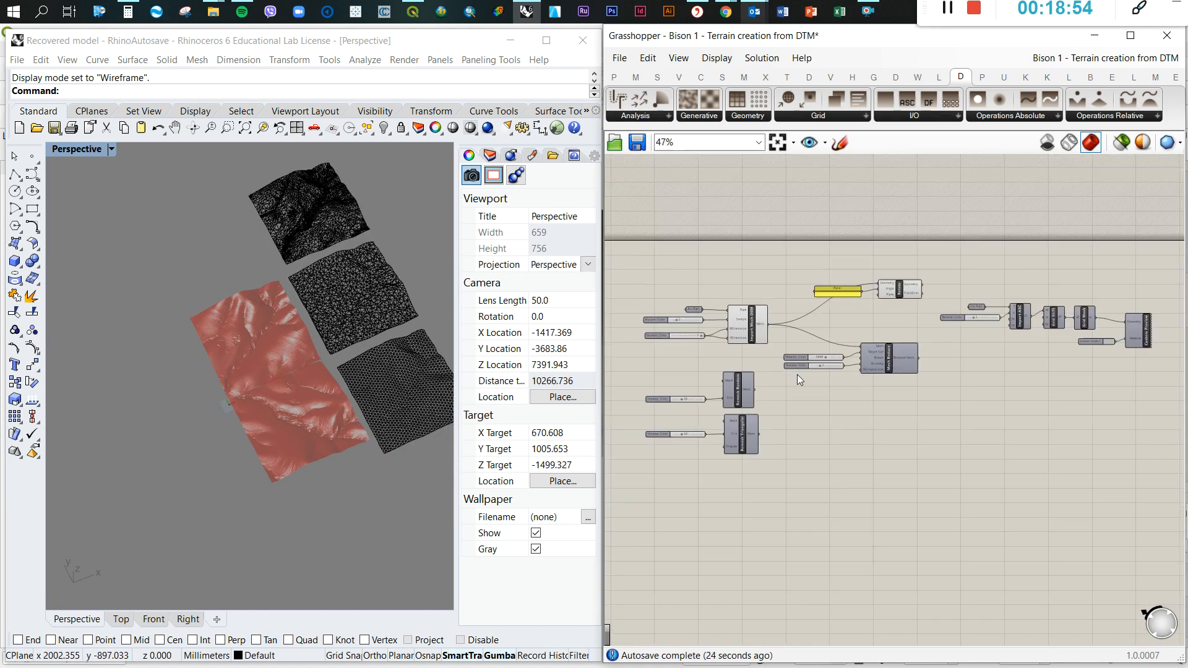
scroll(948, 279, "up", 3)
scroll(750, 315, "up", 2)
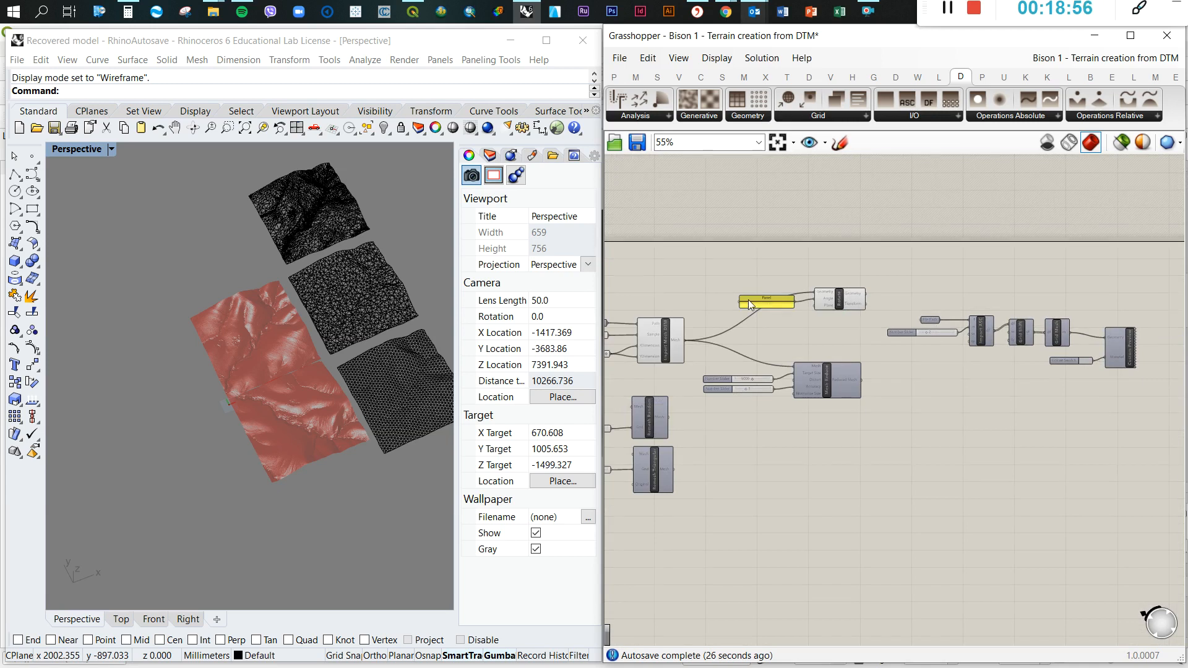
Move the -0.5*Pi panel and the Rotate component together closer to Import Mesh DEM
left_click_drag(874, 340, 672, 236)
left_click_drag(859, 297, 820, 301)
left_click(903, 291)
left_click(870, 355)
scroll(882, 343, "down", 4)
scroll(770, 427, "up", 2)
scroll(894, 282, "up", 2)
scroll(938, 264, "down", 2)
Wire Rotate's Geometry output into the Mesh inputs of both Remesh Random and Remesh Triangular
left_click_drag(944, 265, 688, 382)
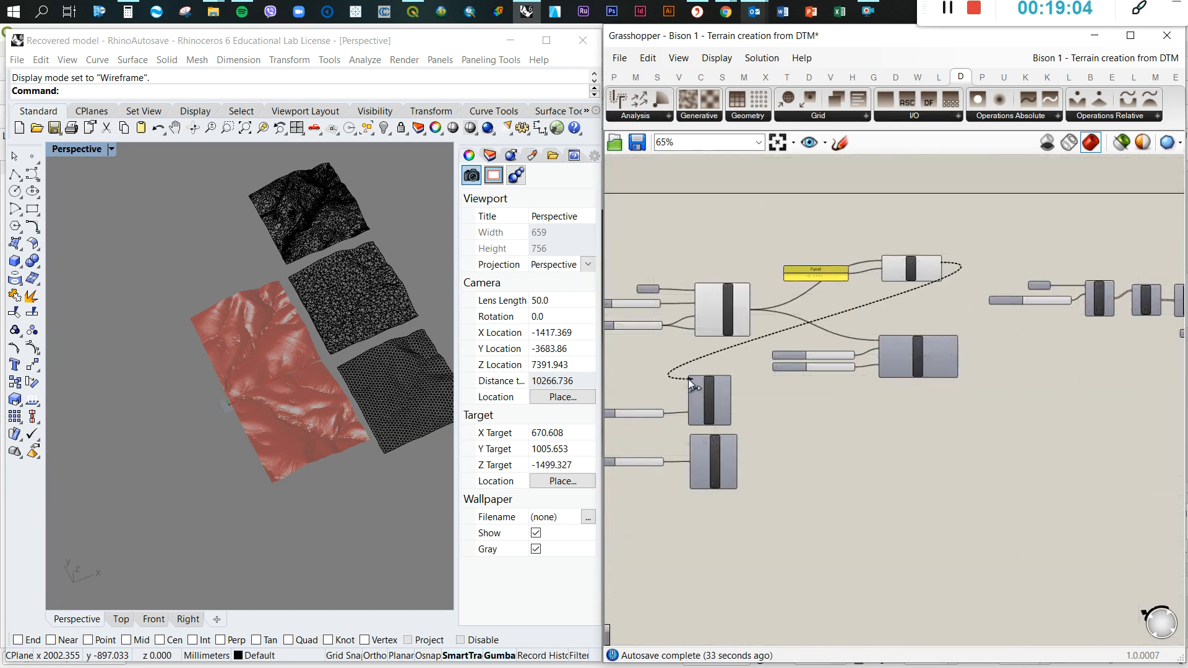
scroll(687, 382, "up", 4)
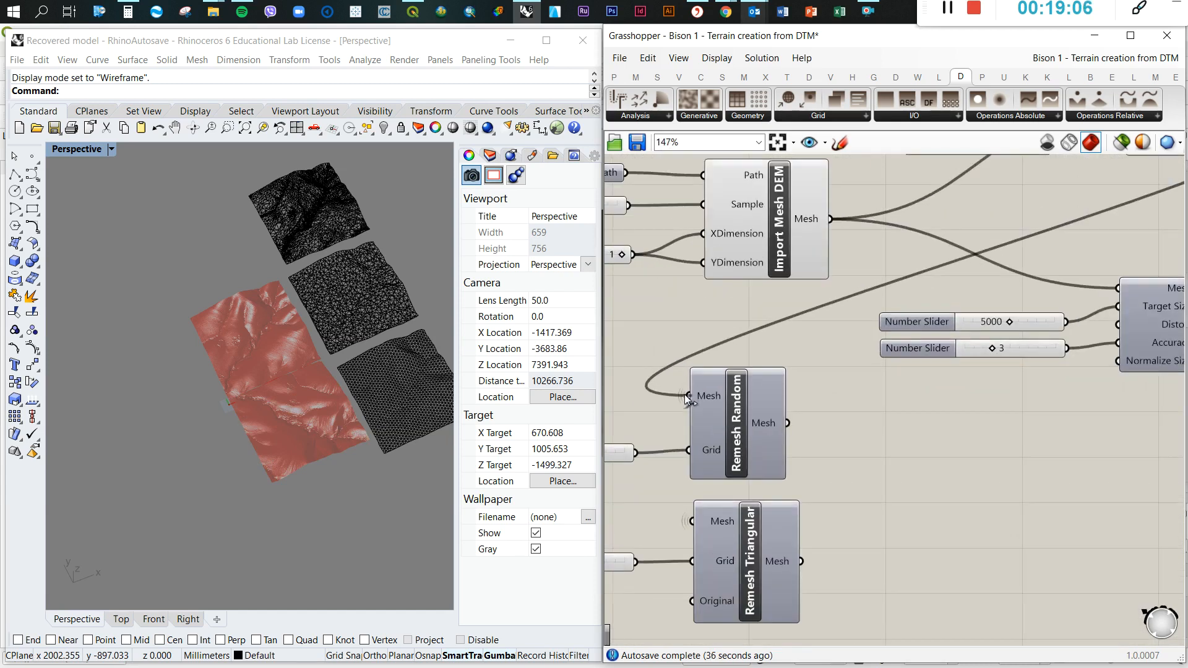
scroll(742, 412, "down", 3)
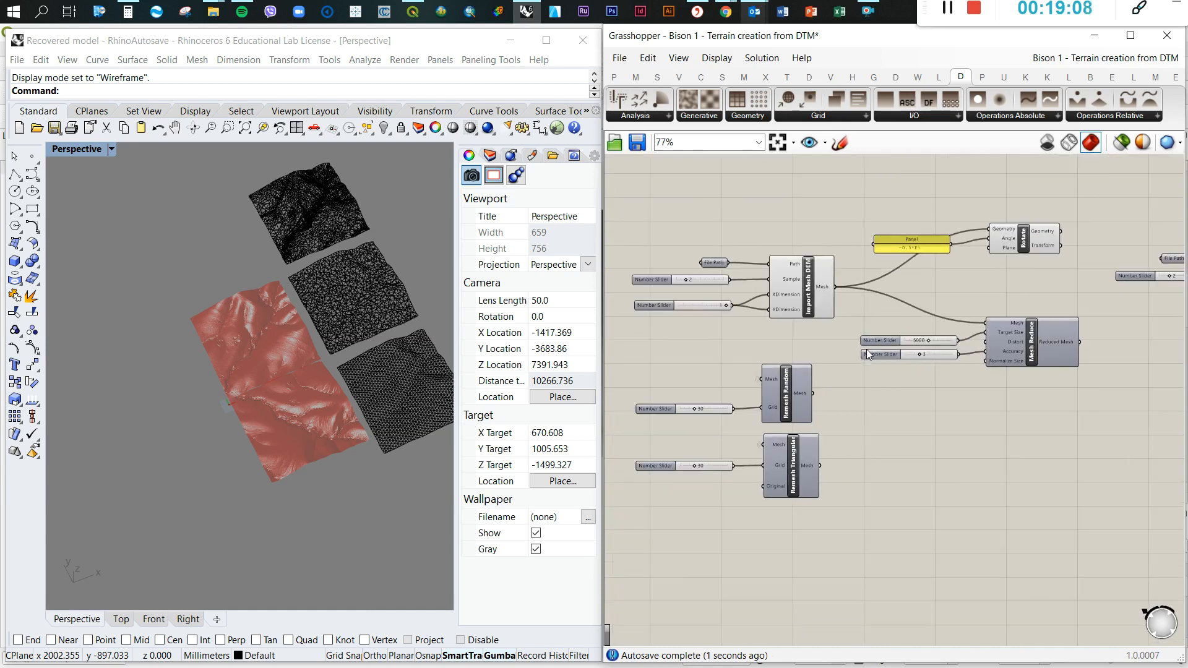
left_click_drag(1060, 231, 764, 443)
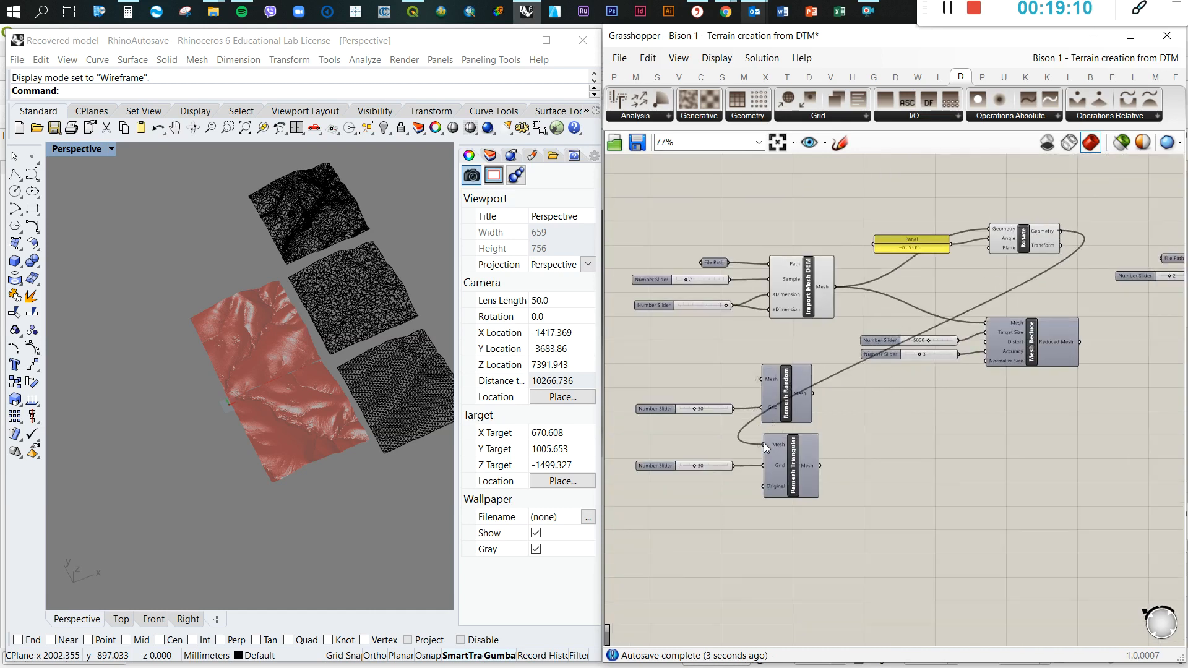
Turn off the previews of the Import Mesh DEM and Rotate components
scroll(924, 480, "down", 2)
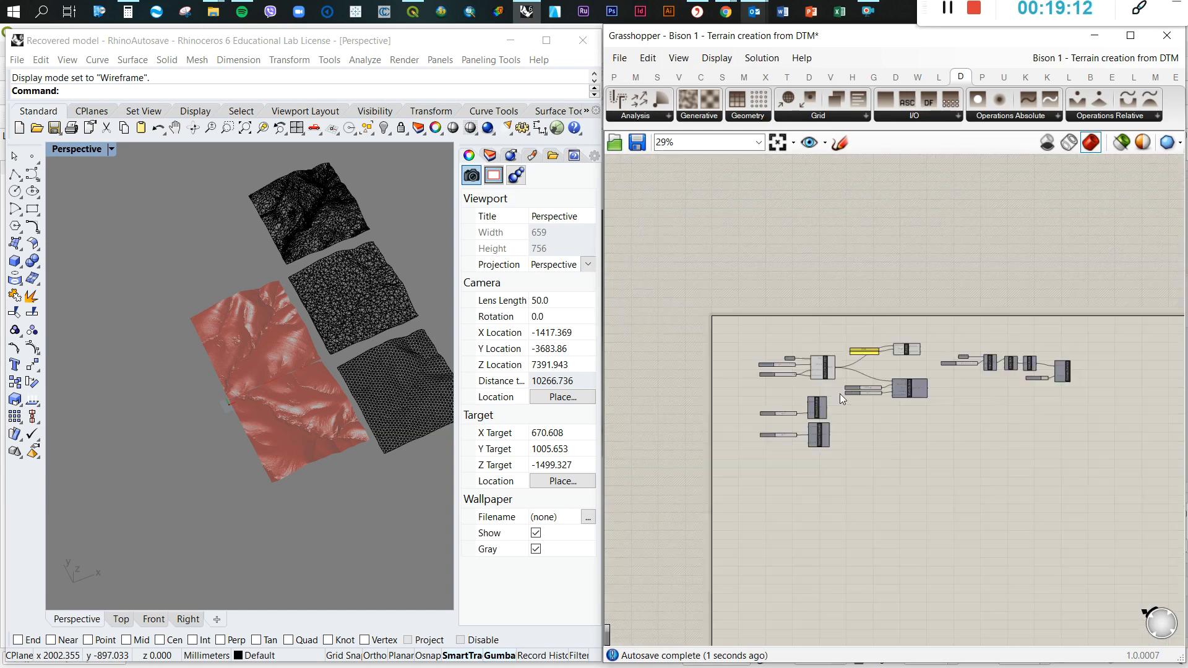
middle_click(789, 364)
left_click(836, 315)
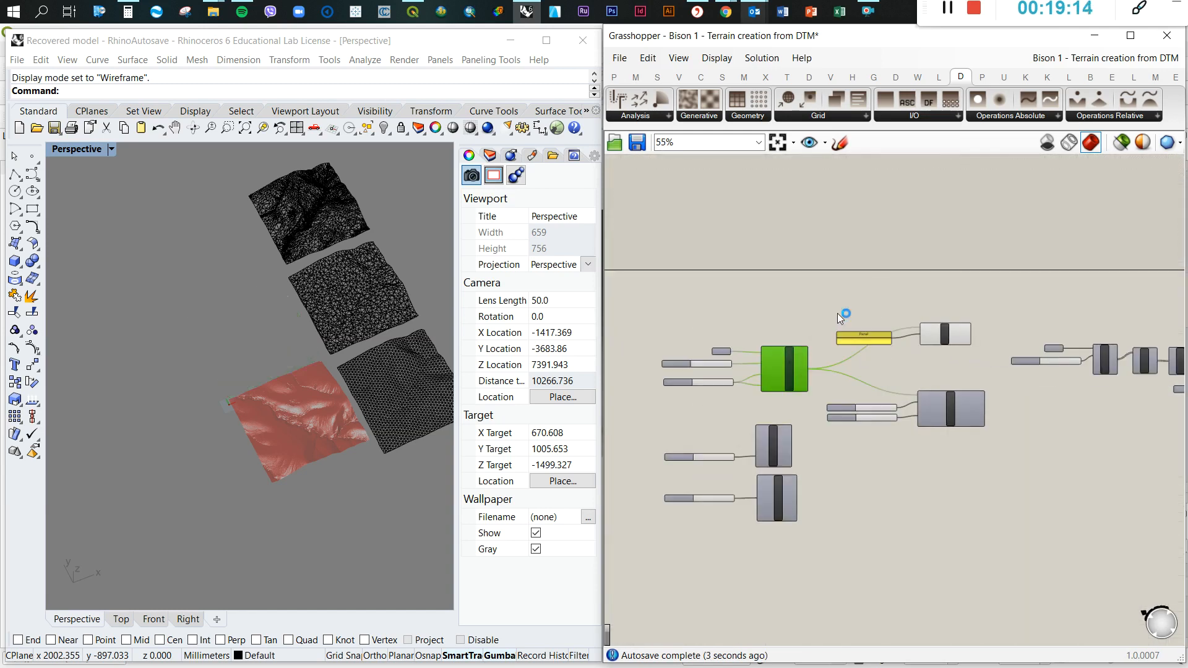
scroll(963, 334, "up", 4)
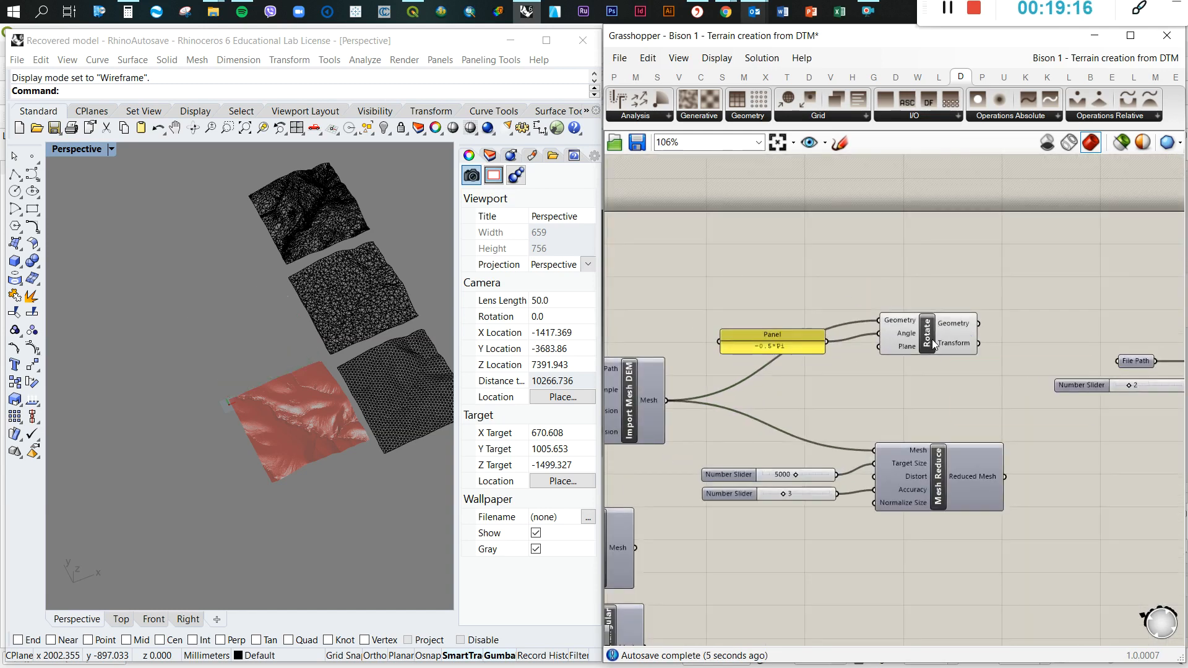
middle_click(932, 345)
left_click(980, 291)
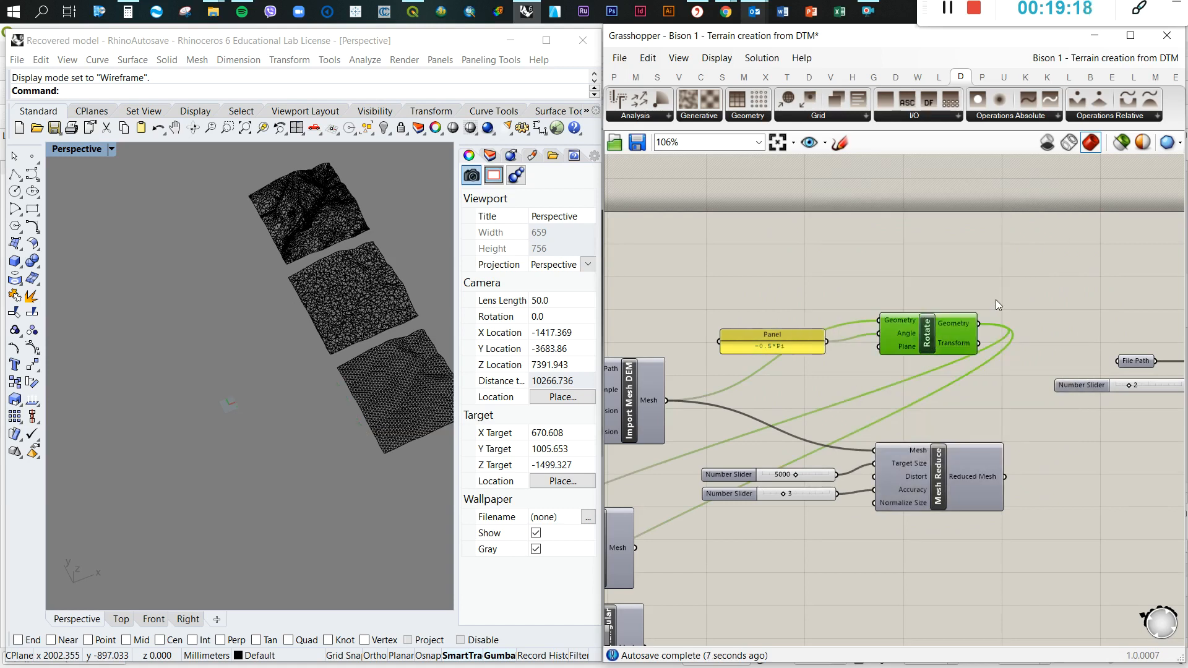
Replace Mesh Reduce's Mesh source with the Geometry output of Rotate
scroll(1006, 276, "down", 4)
scroll(782, 434, "up", 3)
left_click(819, 464)
left_click(1004, 474)
scroll(1004, 468, "down", 7)
scroll(1154, 377, "up", 4)
scroll(830, 373, "up", 4)
left_click_drag(952, 264, 843, 390)
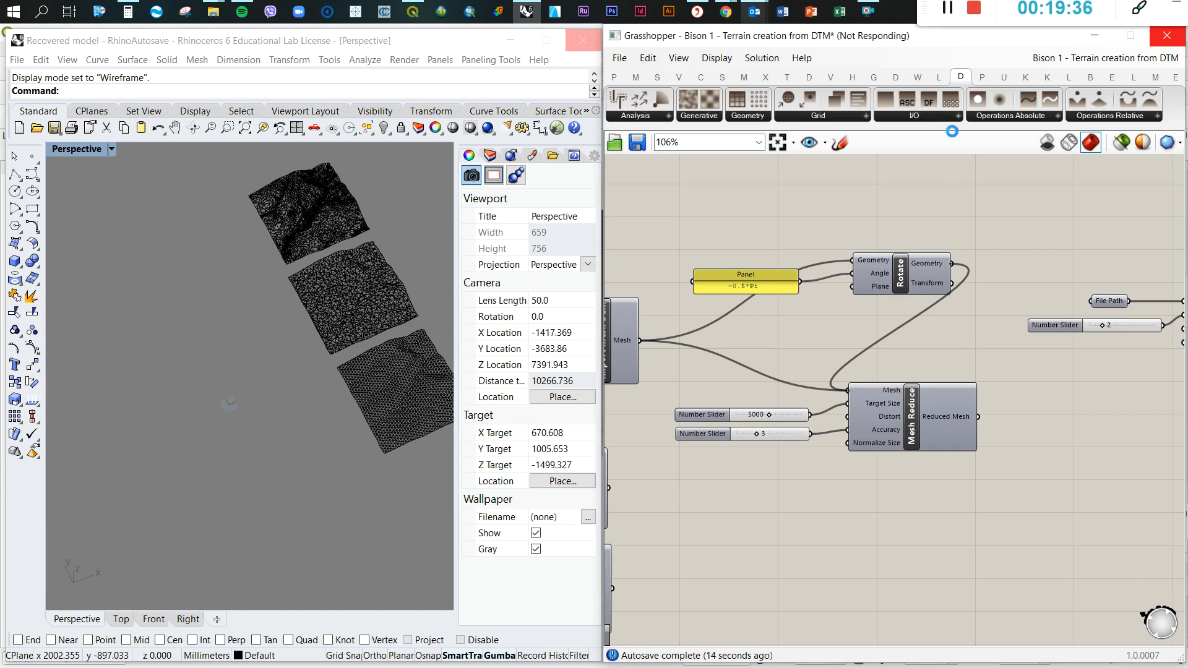
Move the Rotate component slightly closer to the -0.5*Pi panel
left_click(948, 11)
scroll(885, 267, "down", 5)
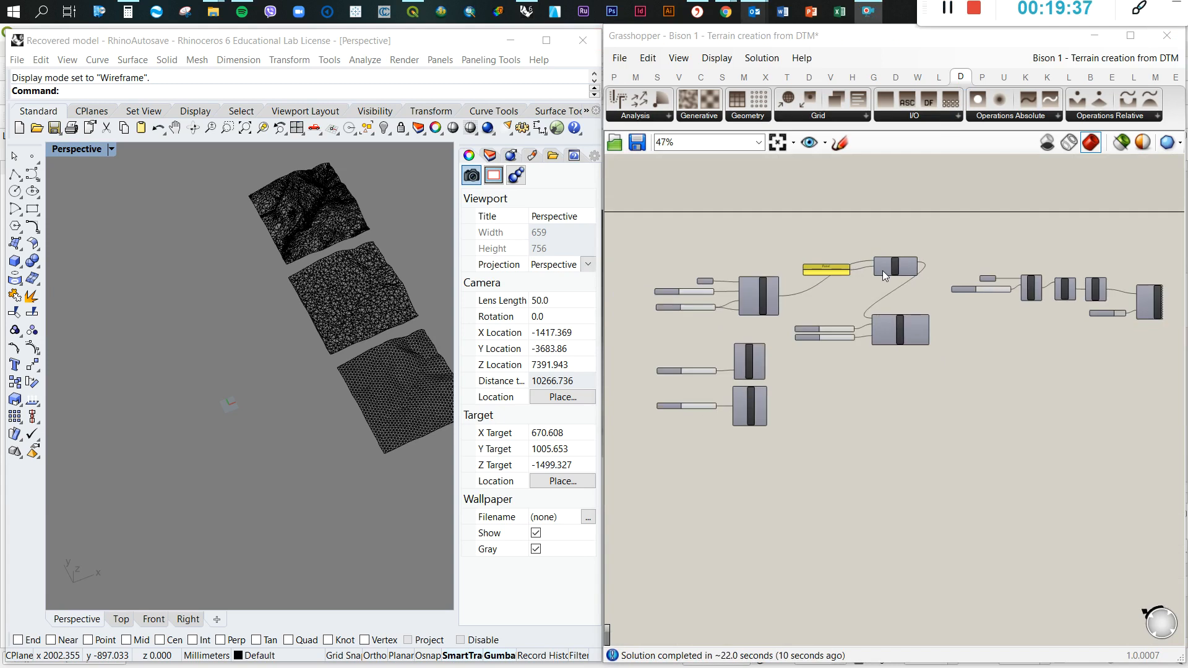
scroll(881, 268, "up", 6)
left_click_drag(879, 265, 855, 261)
left_click(947, 343)
scroll(948, 337, "down", 3)
scroll(879, 371, "up", 3)
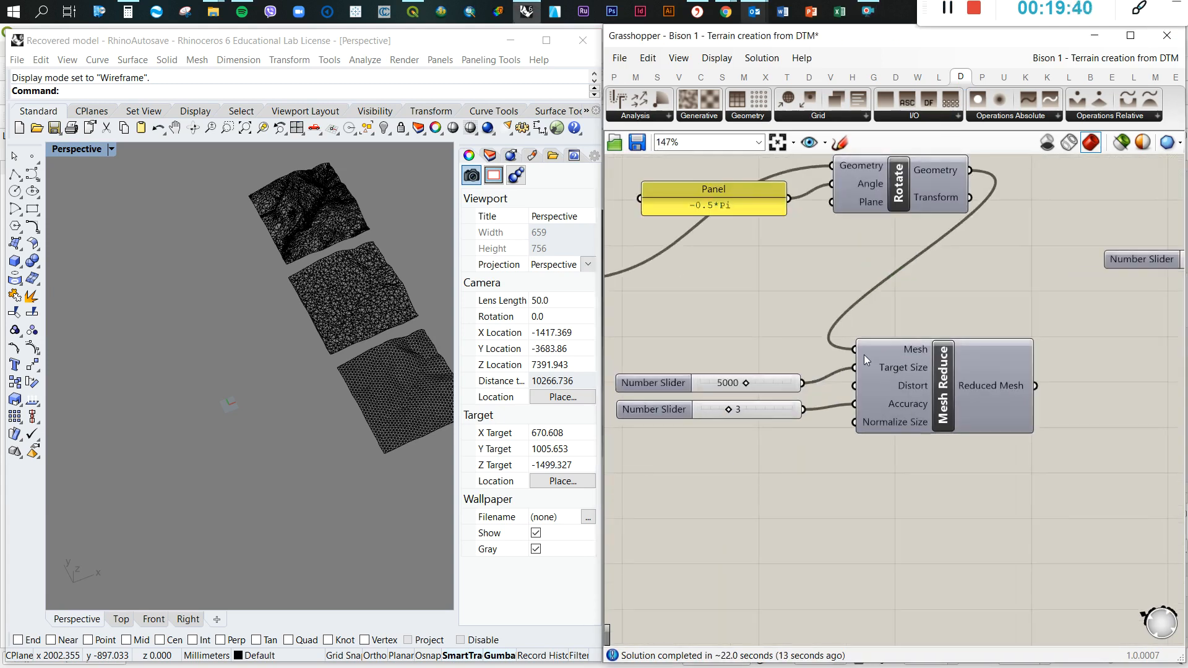
Turn on the preview of the Docofossor chain's Custom Preview component
scroll(864, 354, "down", 5)
scroll(1061, 336, "up", 3)
scroll(1126, 350, "up", 3)
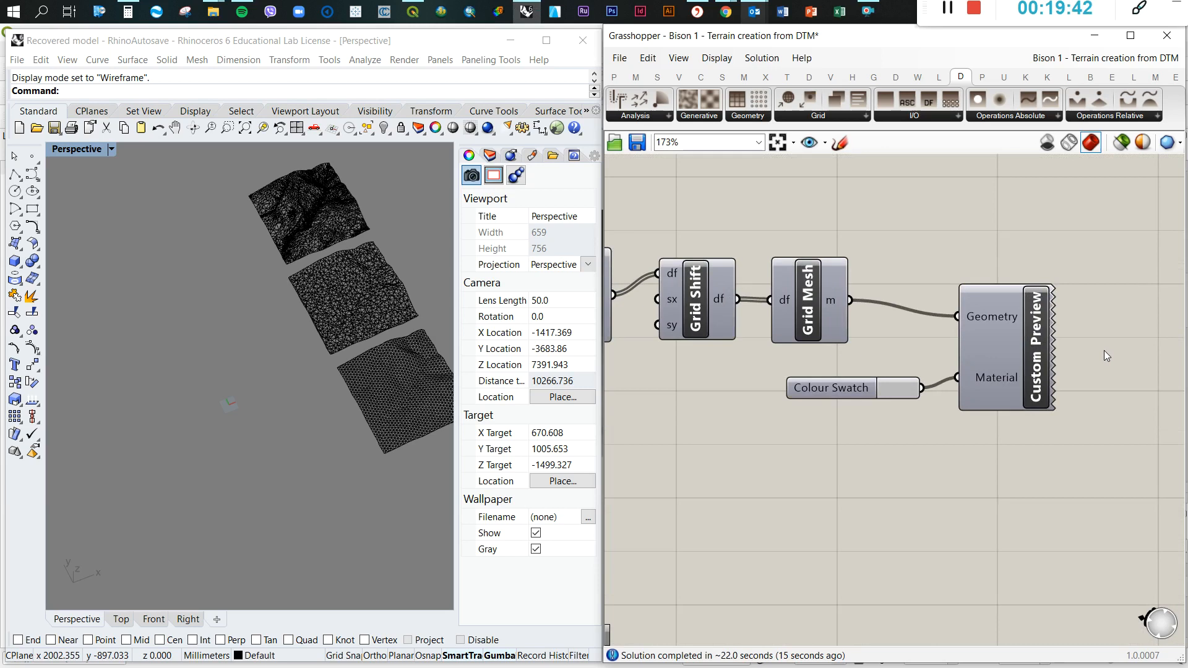
scroll(1103, 349, "down", 4)
middle_click(1068, 338)
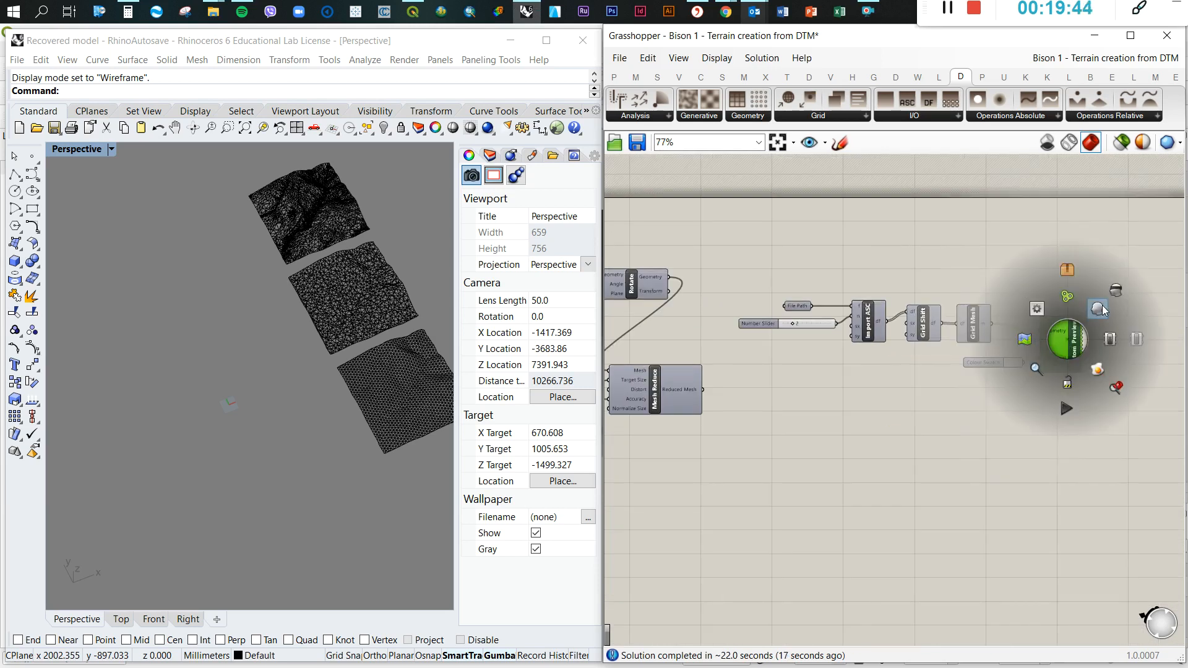
left_click(1096, 311)
scroll(802, 383, "down", 3)
scroll(676, 423, "up", 6)
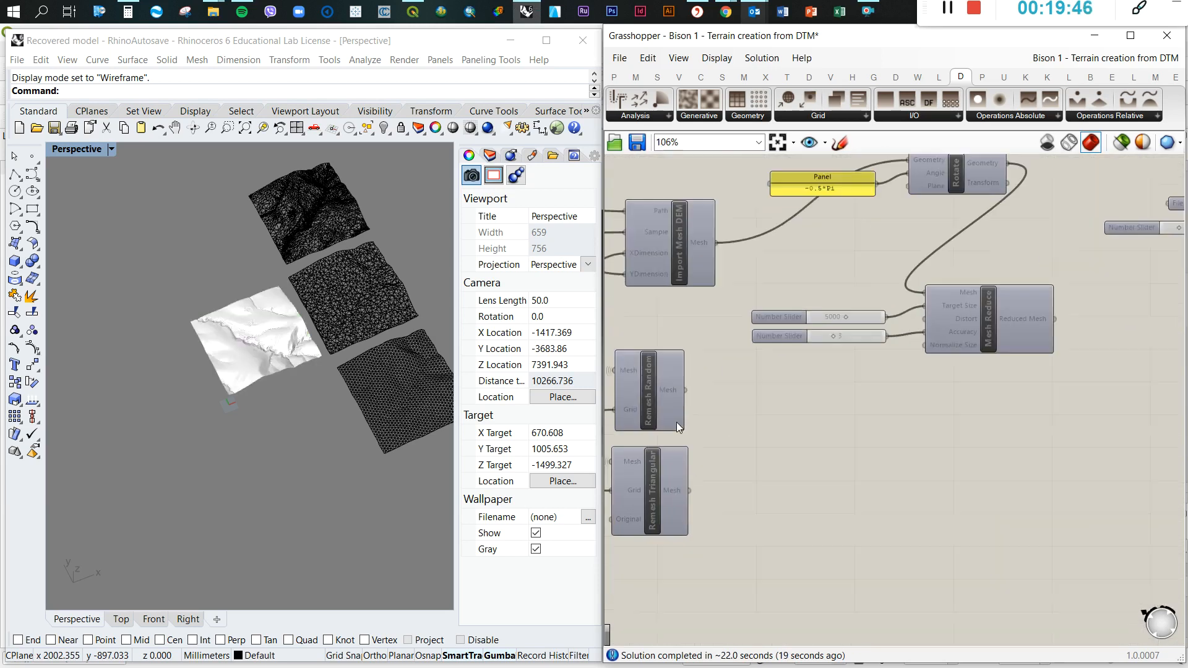
Bake the Remesh Random mesh into Rhino
left_click(703, 386)
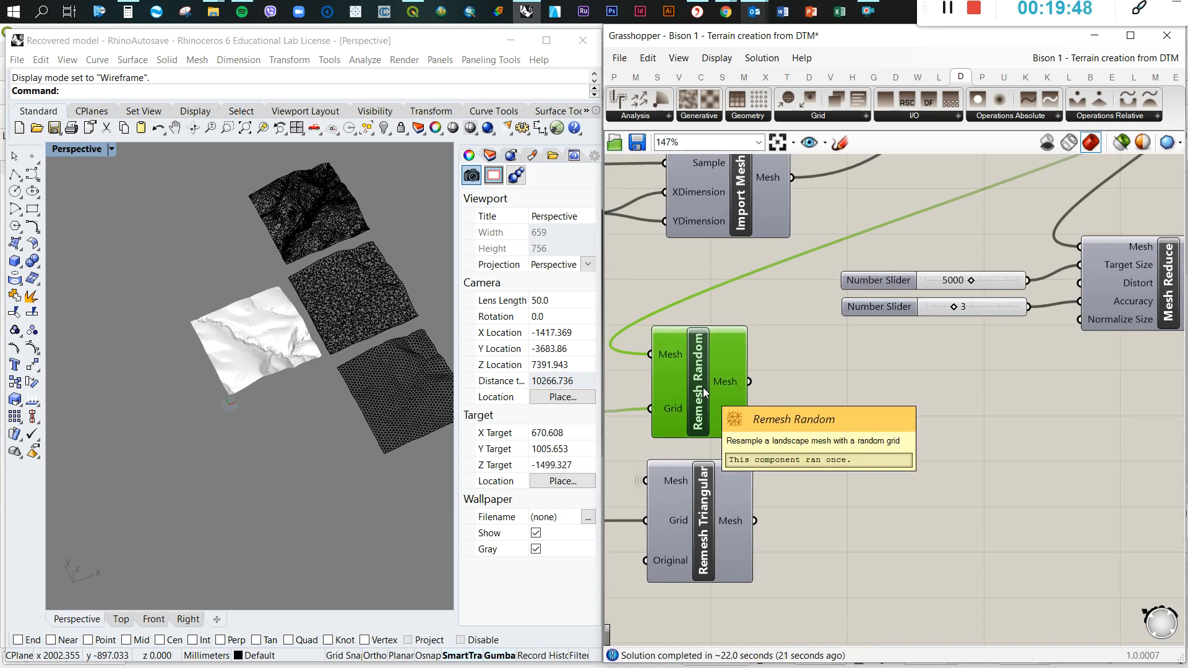
right_click(705, 367)
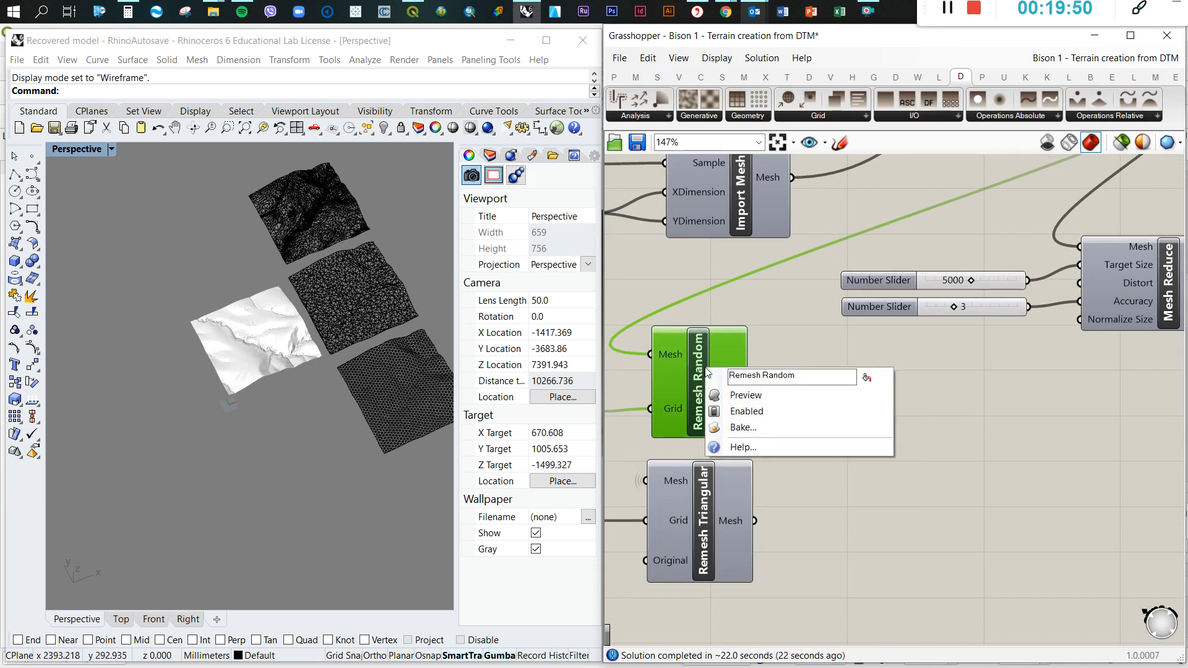
left_click(741, 427)
left_click(756, 574)
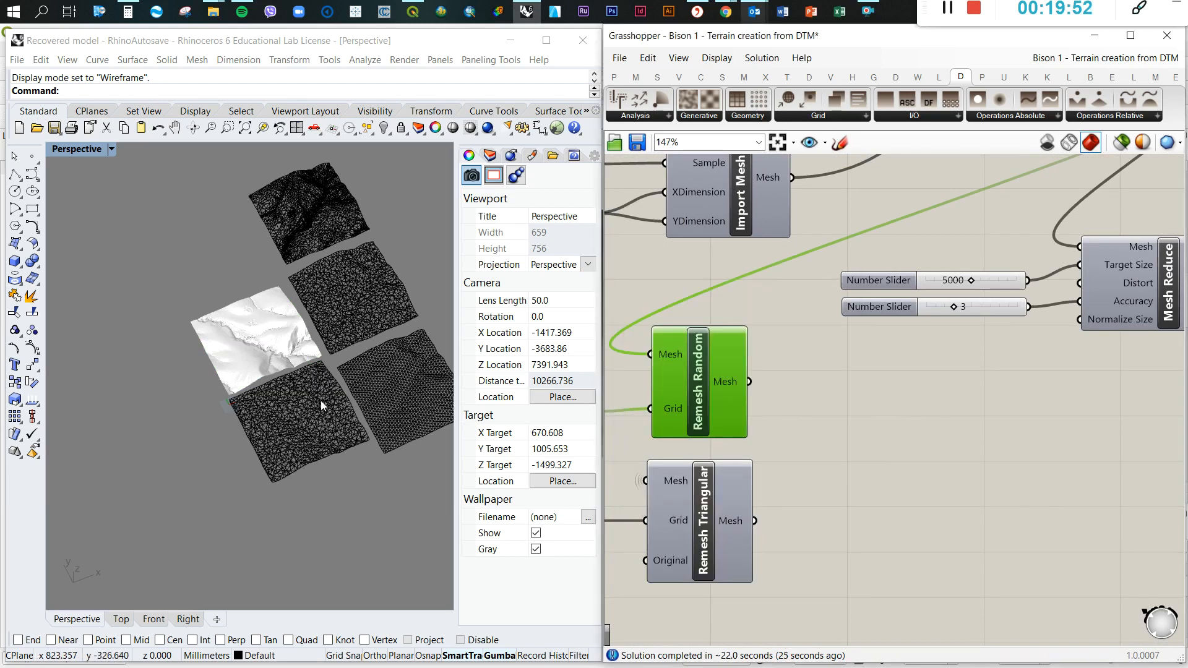
Delete the newly baked random mesh beside the white Docofossor terrain
scroll(320, 403, "up", 10)
scroll(196, 421, "down", 10)
right_click_drag(231, 421, 335, 367)
left_click(384, 305)
key("Delete")
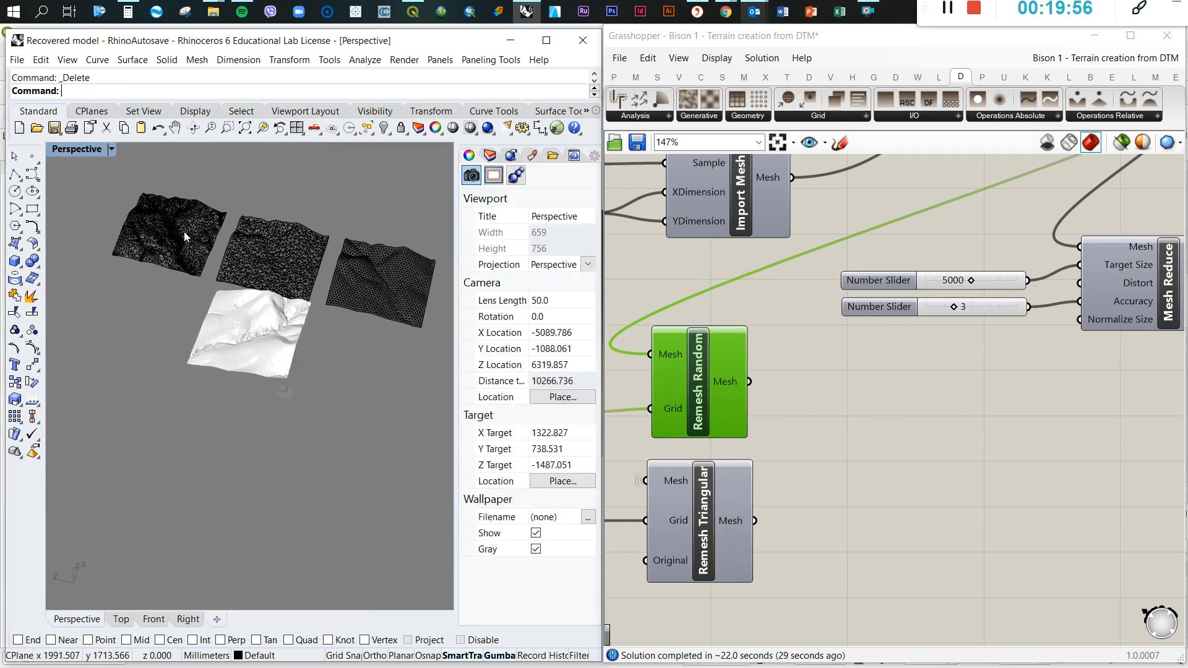
Delete the three older baked meshes, the reduced, random and triangular ones, from the Rhino model
left_click(188, 232)
left_click(289, 253)
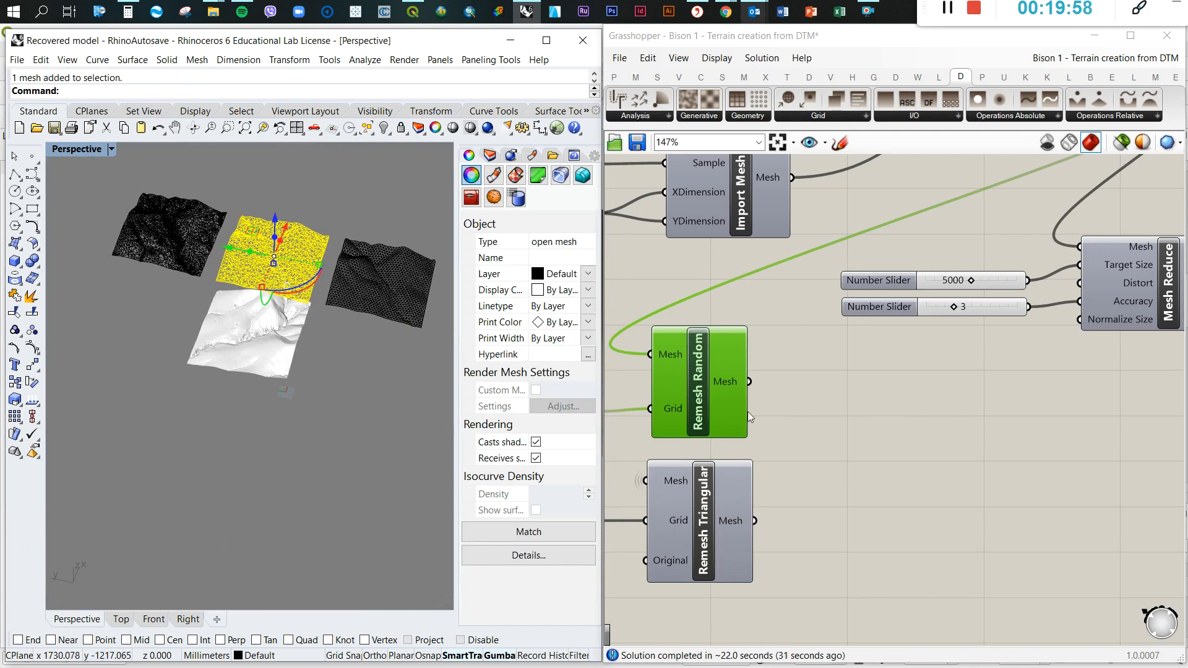
left_click(783, 412)
left_click(188, 232)
key("Delete")
left_click(283, 248)
key("Delete")
left_click(384, 283)
key("Delete")
Inspect the white Docofossor terrain up close in the Perspective viewport
right_click_drag(377, 286, 289, 313)
scroll(289, 313, "down", 10)
scroll(295, 302, "up", 12)
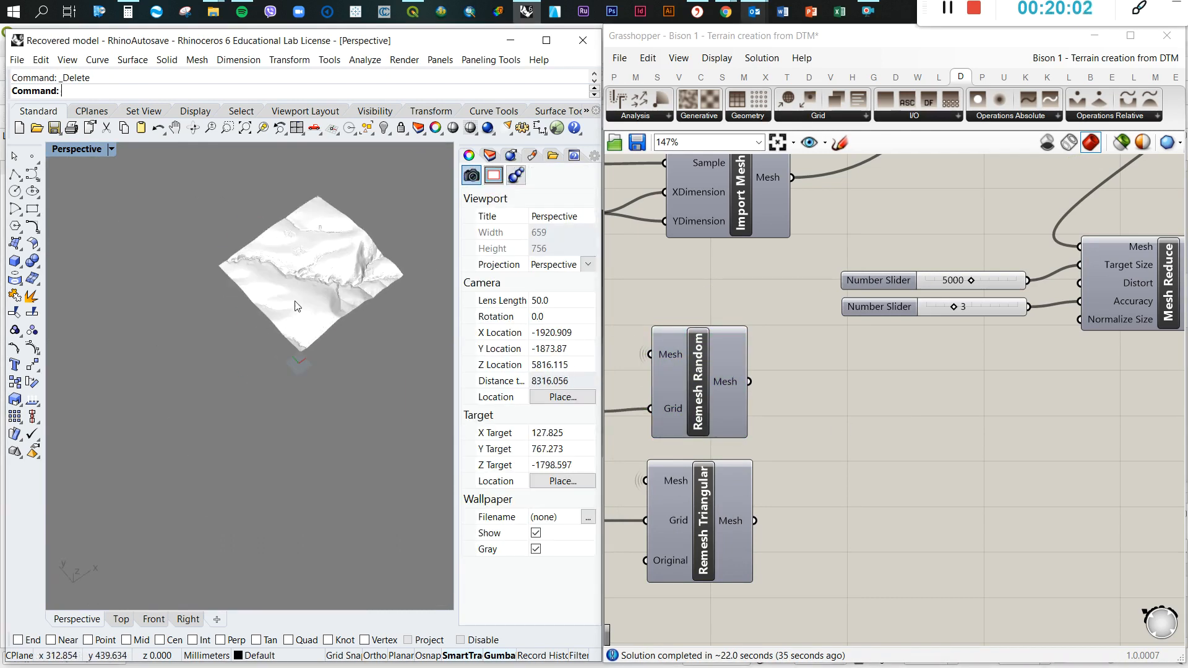
scroll(326, 268, "up", 5)
right_click_drag(359, 251, 304, 273)
Move the whole Docofossor chain from Import ASC to Custom Preview slightly upward and save the definition
left_click(851, 442)
scroll(848, 441, "down", 5)
scroll(1083, 336, "up", 5)
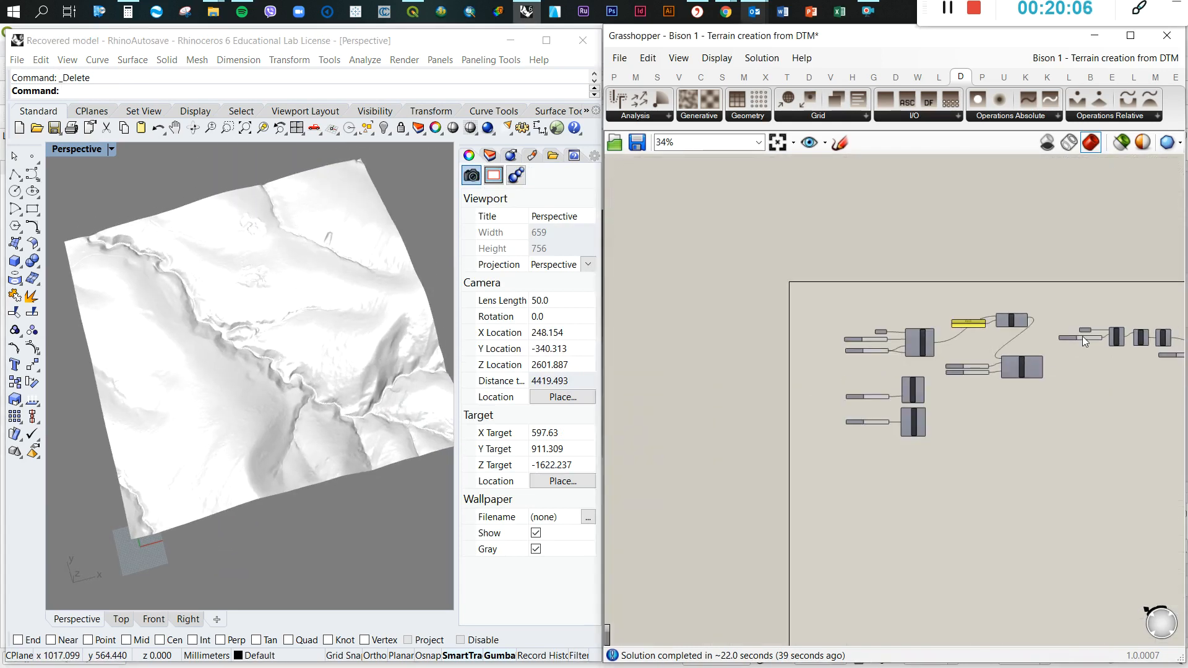
scroll(877, 297, "down", 2)
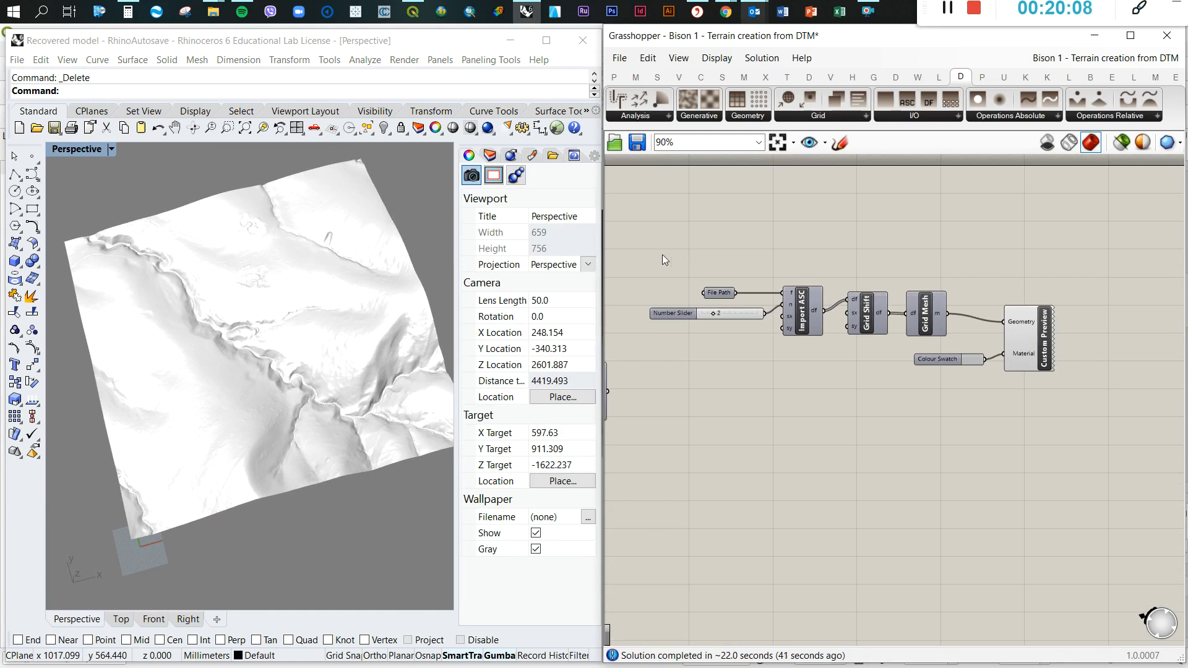
left_click_drag(661, 255, 1101, 395)
left_click_drag(736, 313, 735, 286)
left_click(808, 357)
key("ctrl+s")
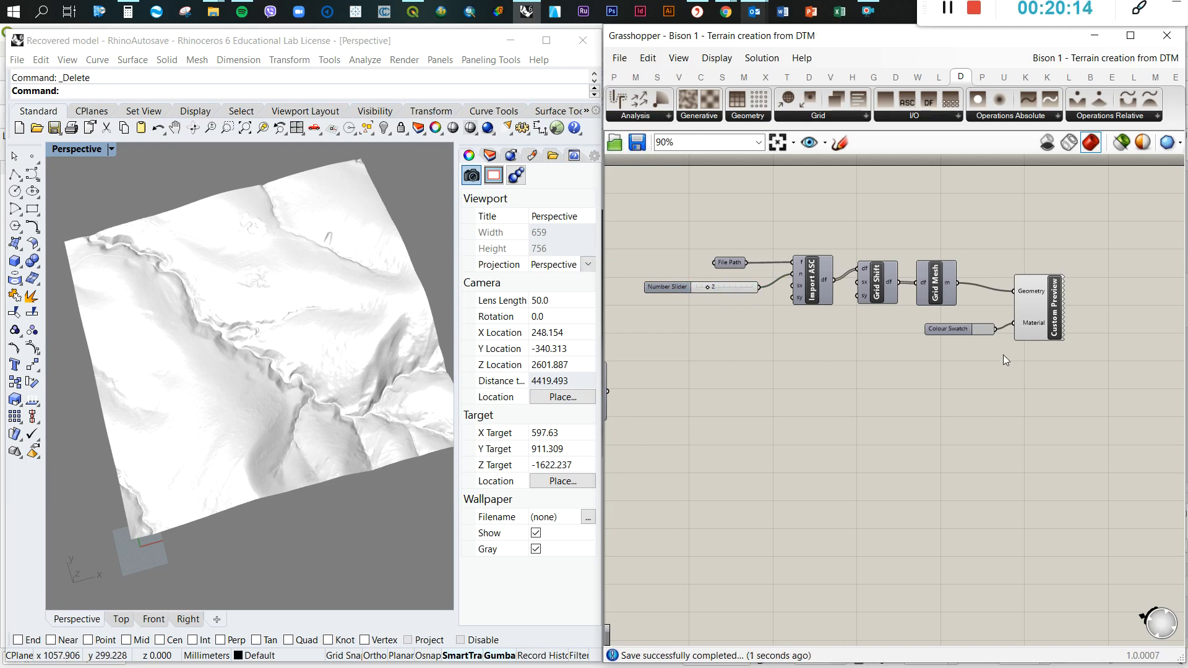
Move Custom Preview slightly farther from Grid Mesh and check the Grid Mesh output
left_click_drag(1059, 304, 1067, 302)
mouse_move(952, 286)
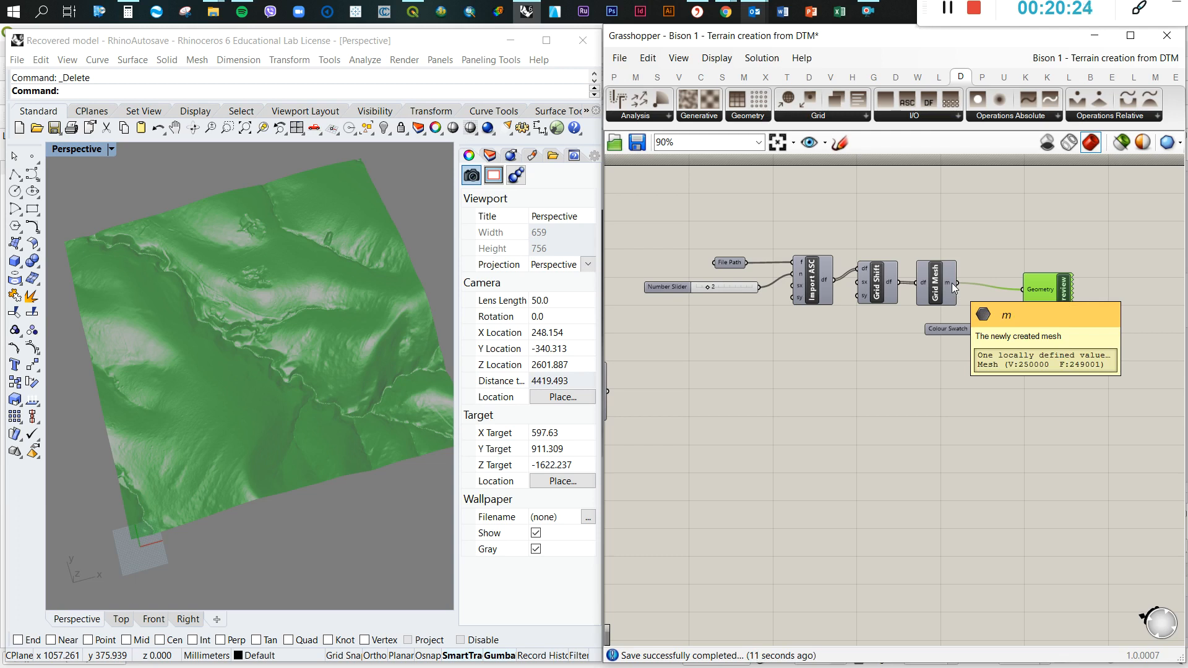
left_click(910, 408)
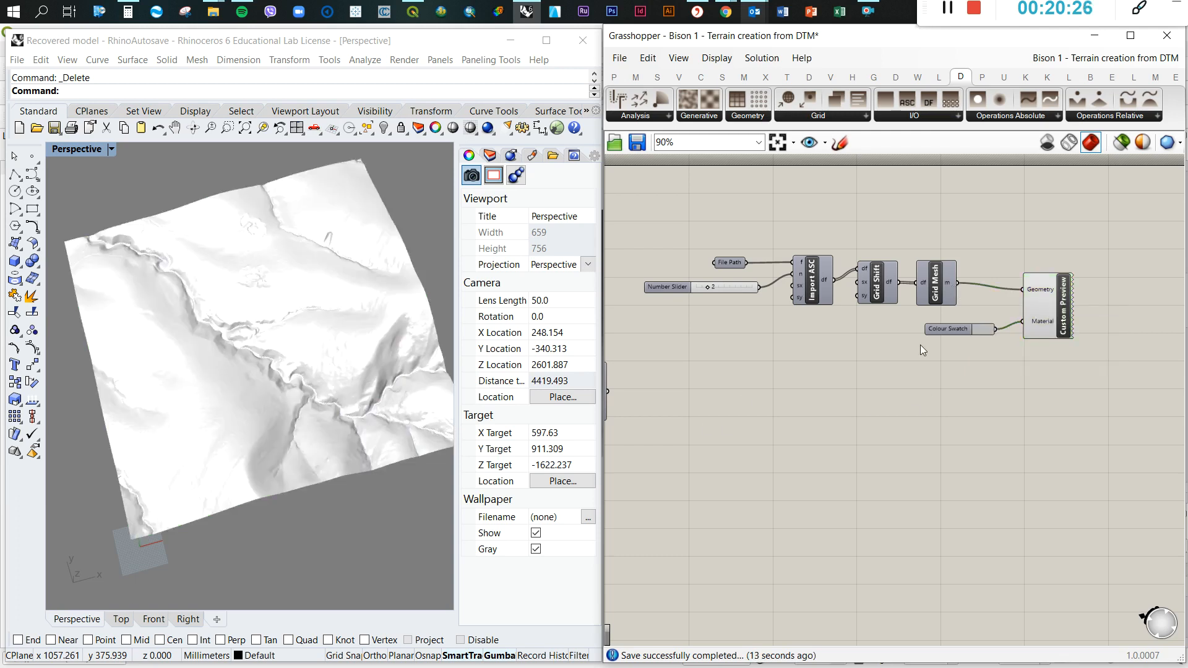
Duplicate Remesh Random together with its number slider and place the copy below the Docofossor chain's Custom Preview
scroll(1035, 358, "down", 4)
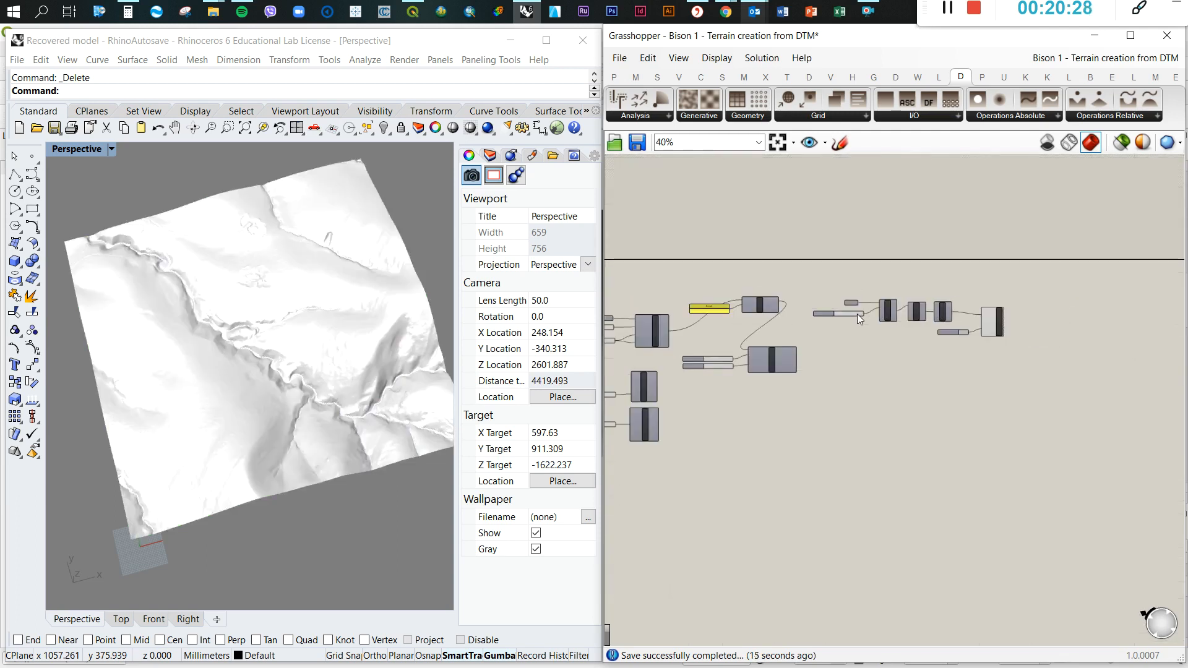
scroll(715, 373, "up", 3)
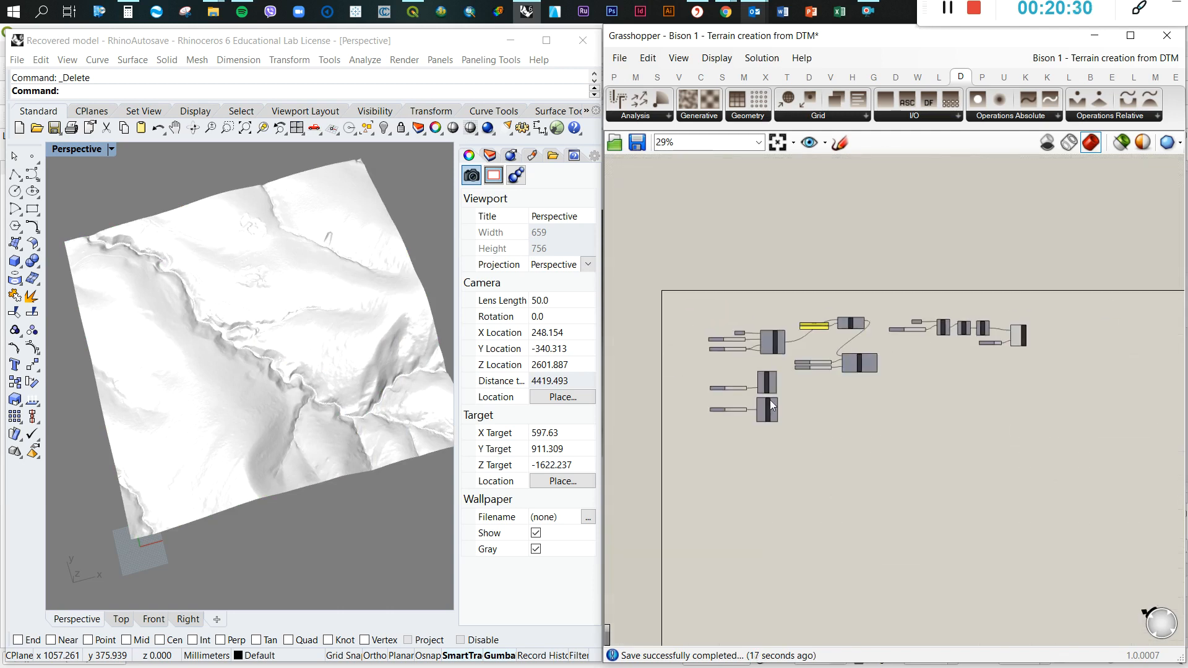
left_click_drag(789, 404, 625, 337)
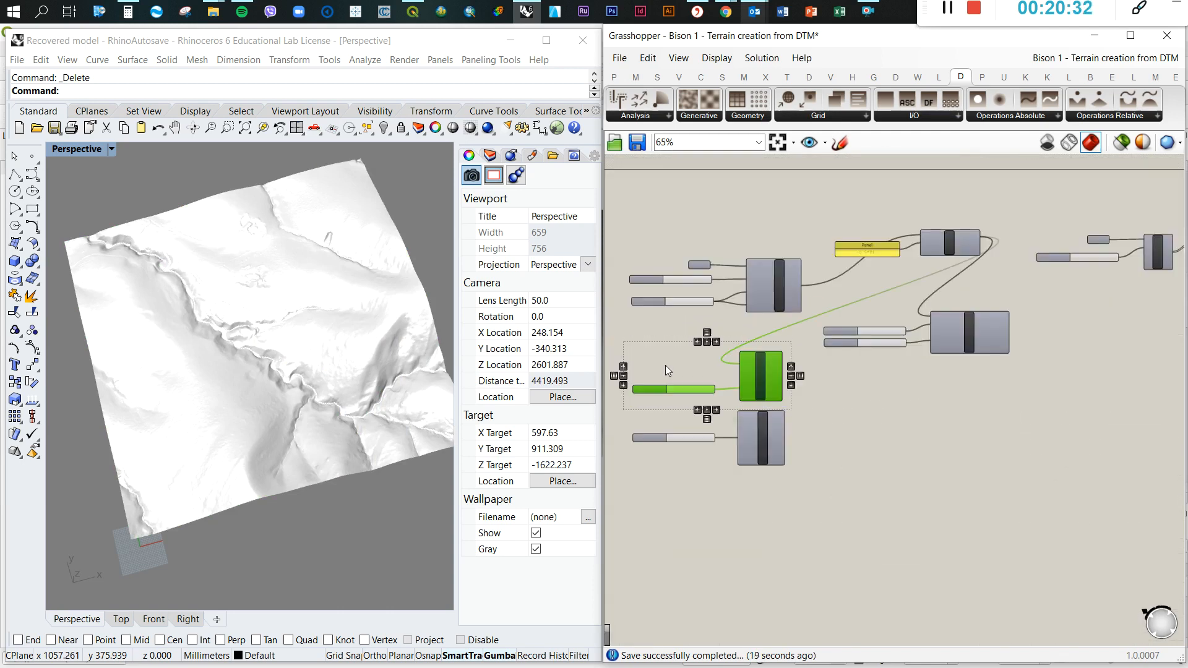
scroll(691, 356, "down", 5)
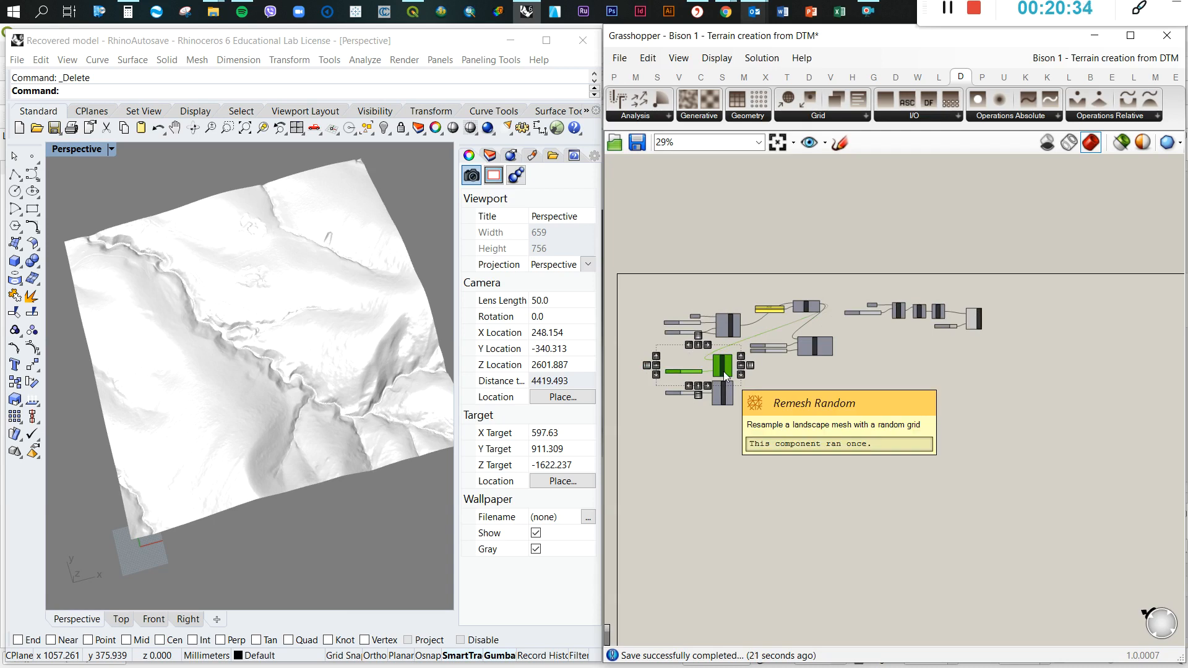
left_click_drag(724, 370, 981, 357)
scroll(998, 336, "up", 9)
left_click(1051, 306)
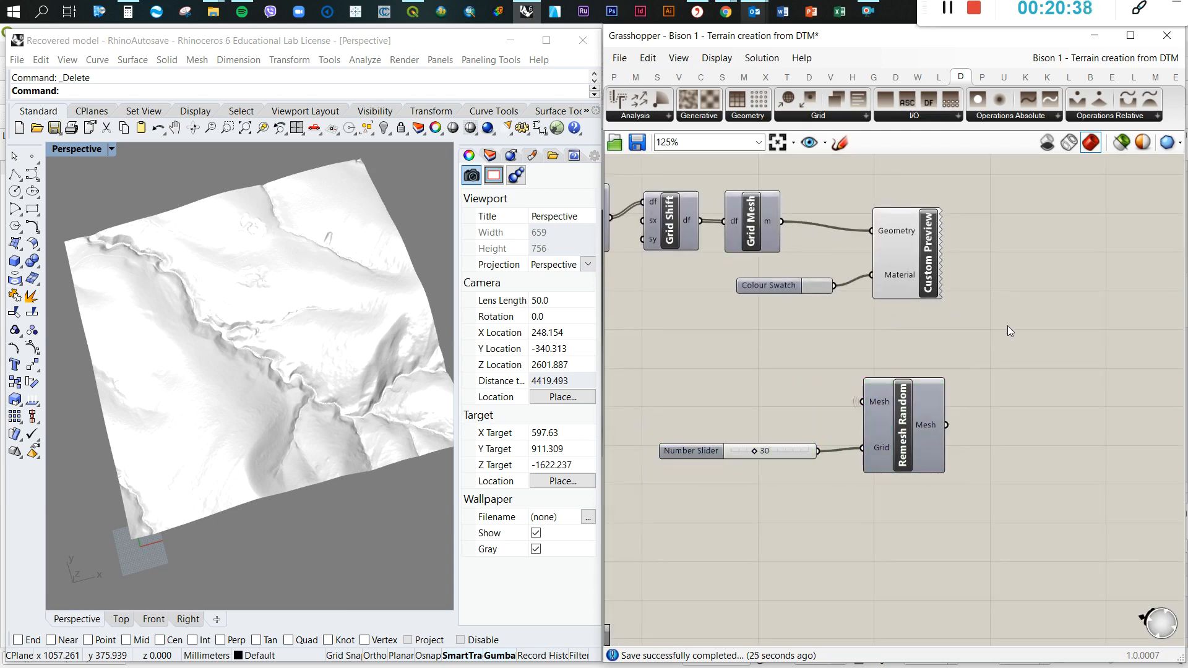
Connect the Grid Mesh output to the Mesh input of the duplicated Remesh Random and shift that component slightly
mouse_move(866, 399)
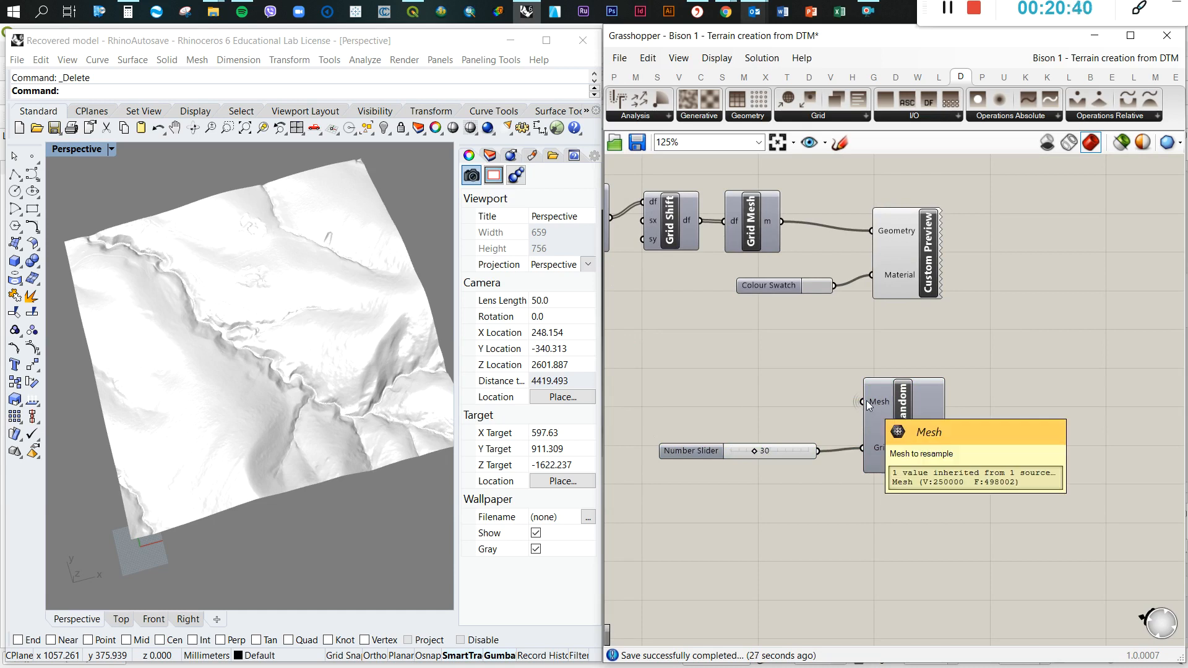
left_click_drag(782, 223, 959, 499)
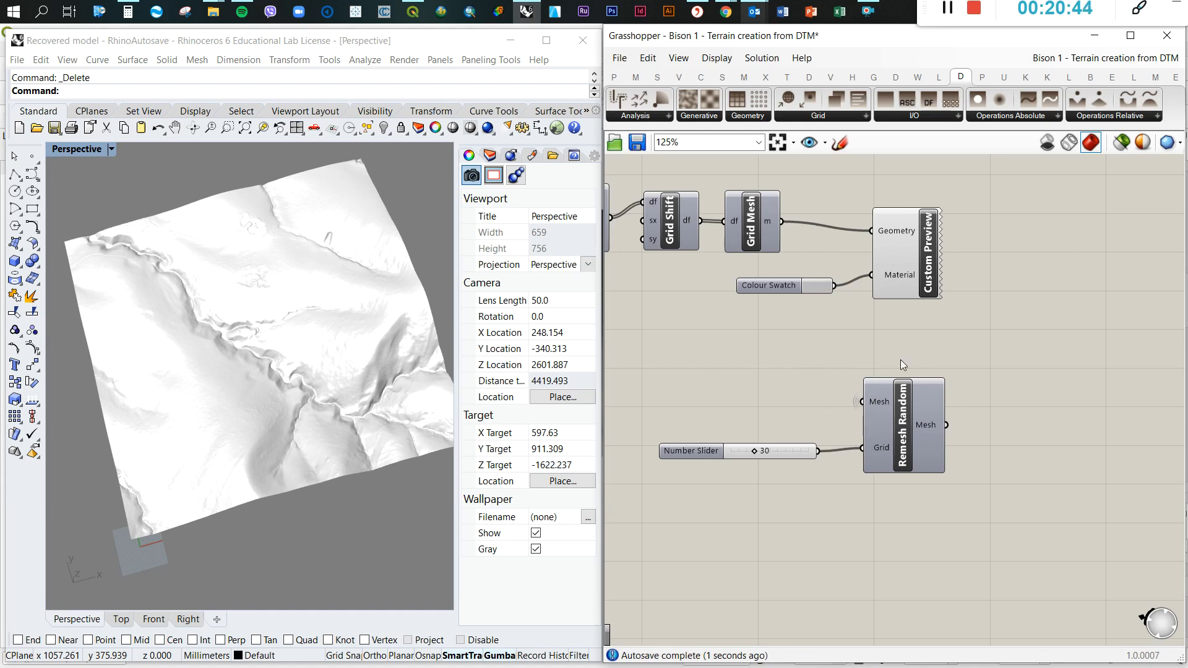
left_click_drag(900, 401, 904, 396)
Move Custom Preview and its Colour Swatch beside the duplicated Remesh Random and feed the remeshed output into Geometry
left_click_drag(956, 335, 819, 199)
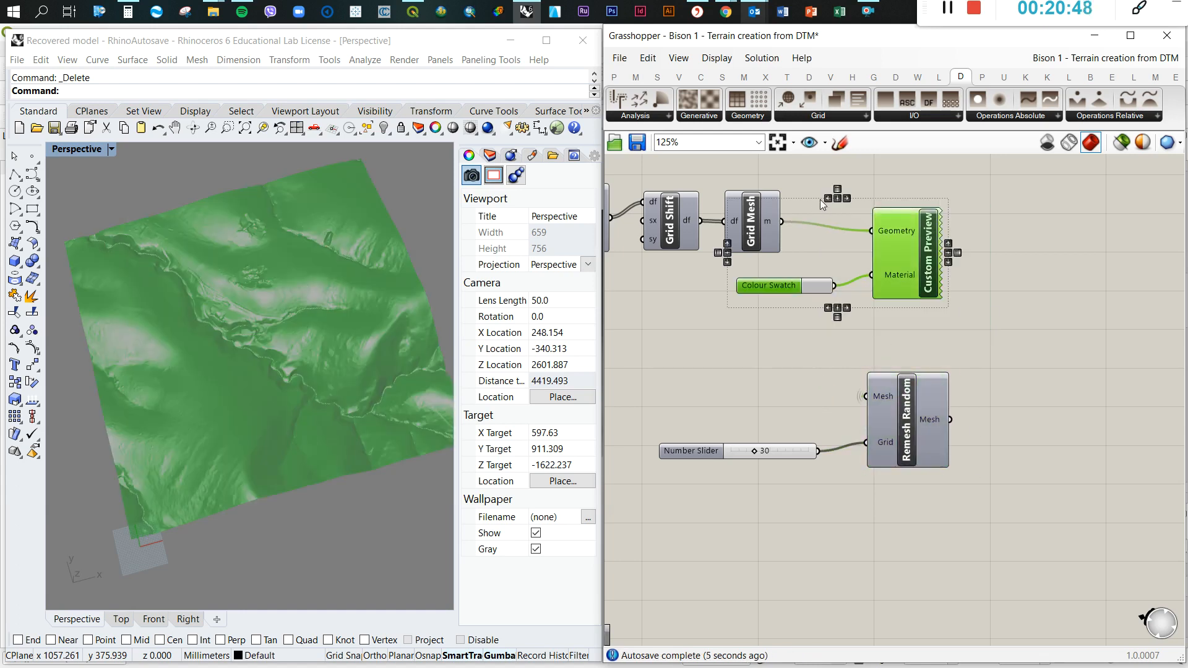
scroll(819, 199, "down", 3)
left_click_drag(864, 232, 942, 349)
left_click(962, 288)
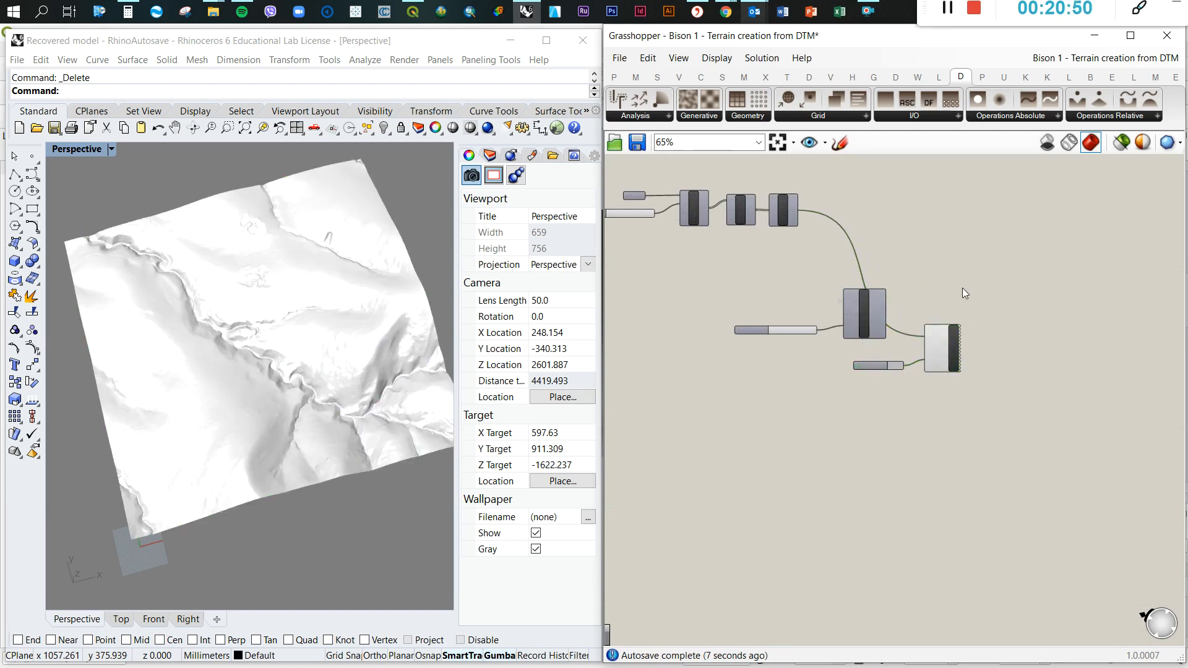
scroll(846, 305, "up", 4)
left_click_drag(843, 302, 942, 363)
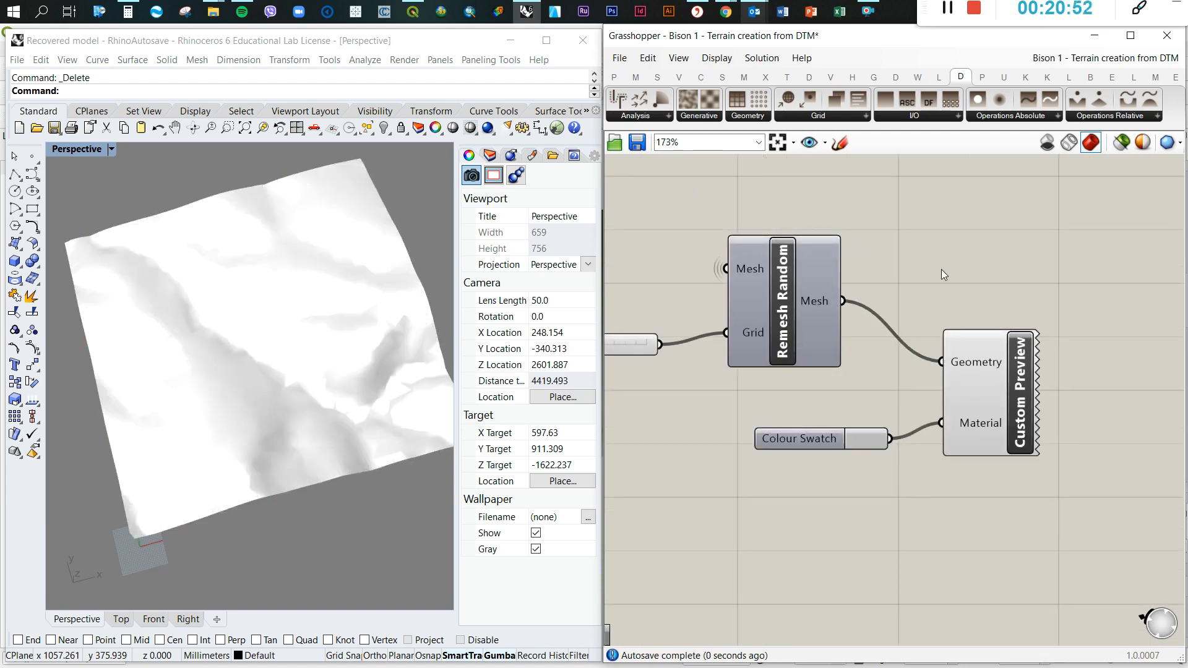
Inspect the randomly remeshed Docofossor terrain in Perspective and bake the duplicated Remesh Random result into the Rhino model
scroll(287, 374, "down", 2)
right_click_drag(287, 375, 360, 326)
scroll(260, 345, "down", 4)
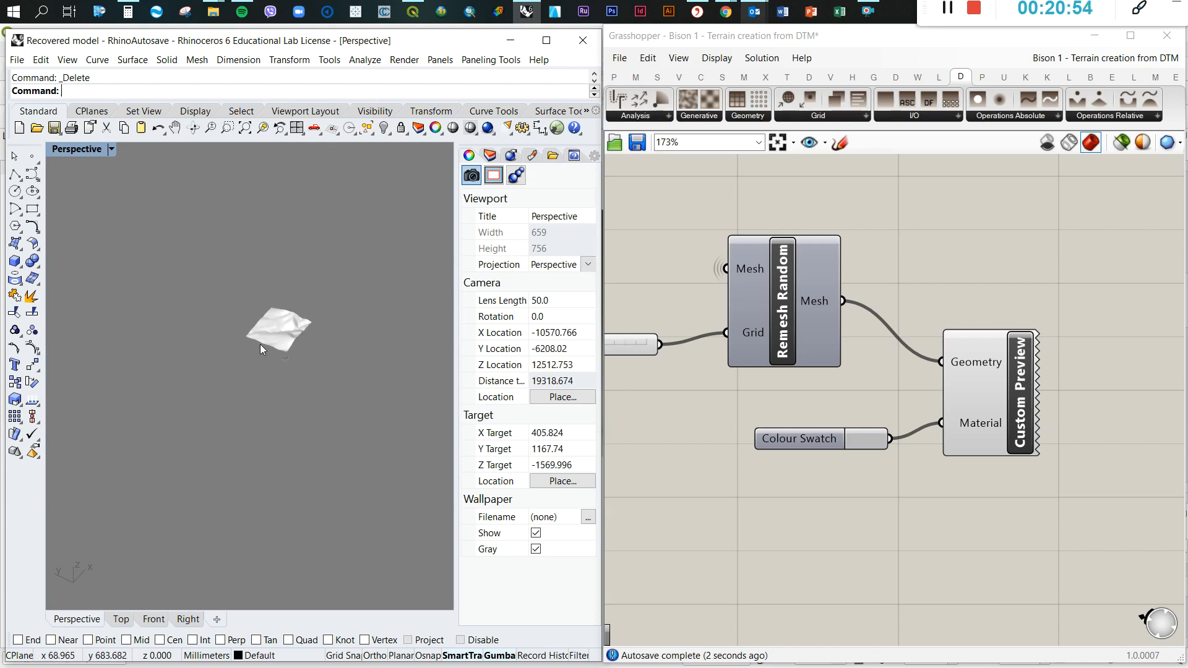
scroll(306, 320, "up", 6)
mouse_move(293, 344)
right_mouse_down()
mouse_move(242, 358)
mouse_move(273, 357)
right_mouse_up()
scroll(956, 283, "down", 2)
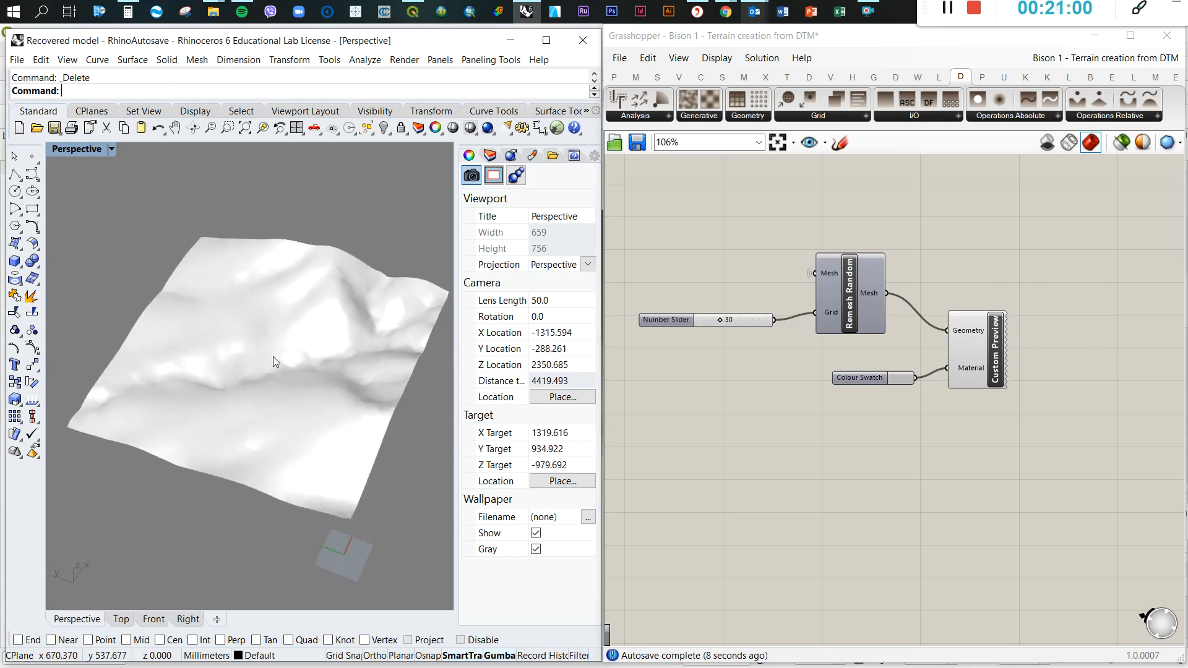
left_click(842, 291)
middle_click(842, 291)
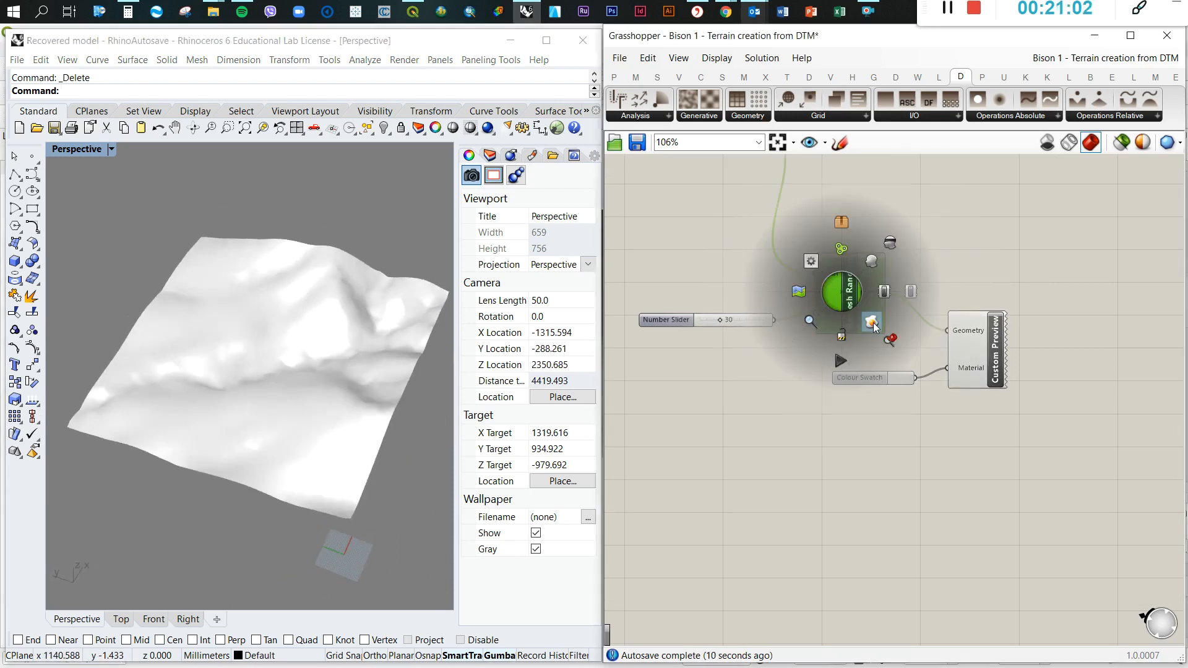
left_click(870, 322)
scroll(227, 363, "up", 2)
scroll(227, 367, "down", 5)
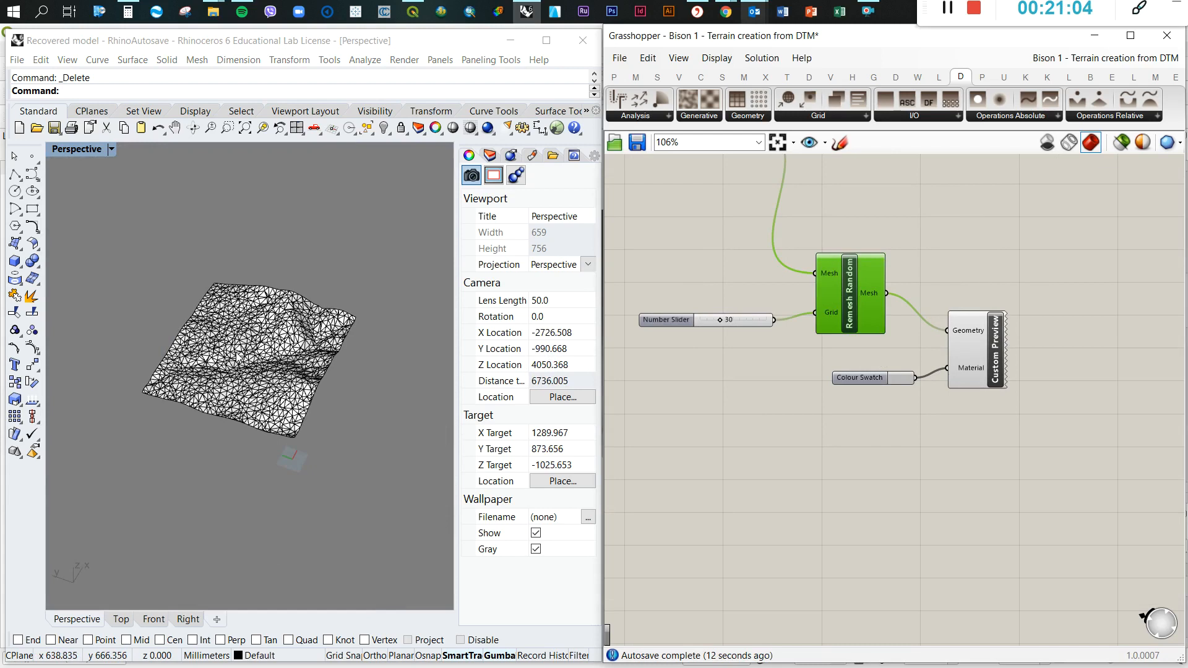
Move the baked random mesh away from the white preview terrain so both lie side by side
left_click(259, 363)
left_click_drag(259, 363, 327, 240)
left_click(379, 269)
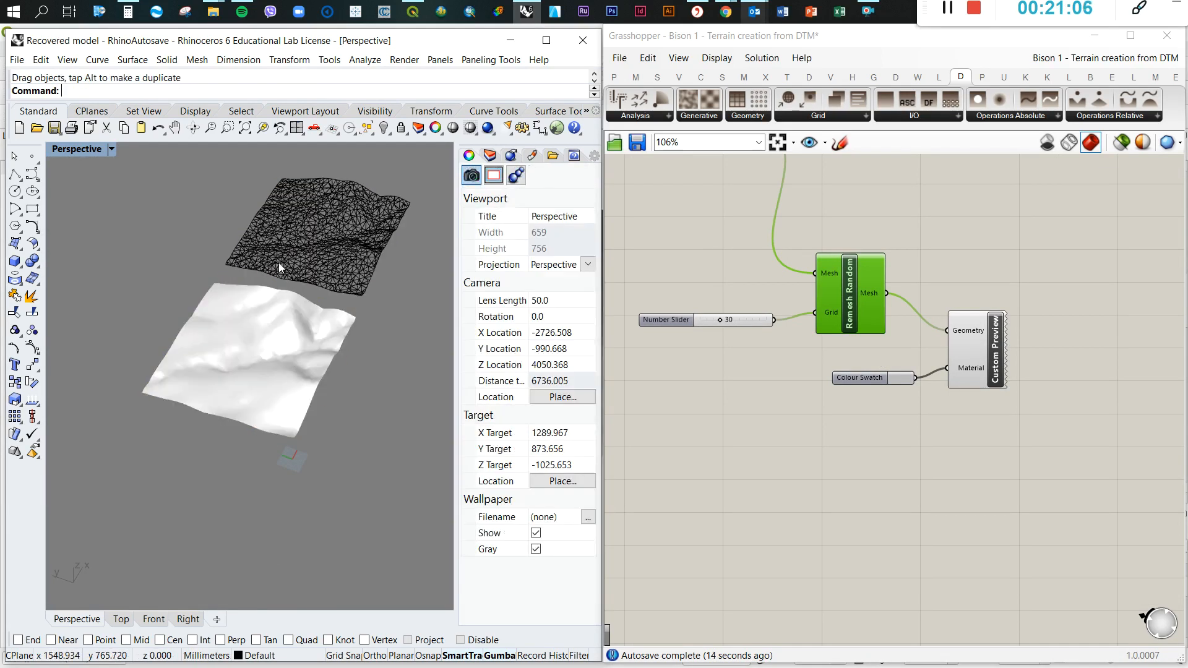
scroll(278, 263, "up", 10)
scroll(257, 289, "down", 10)
Duplicate Mesh Reduce together with its 5000 and 3 number sliders
scroll(780, 340, "down", 5)
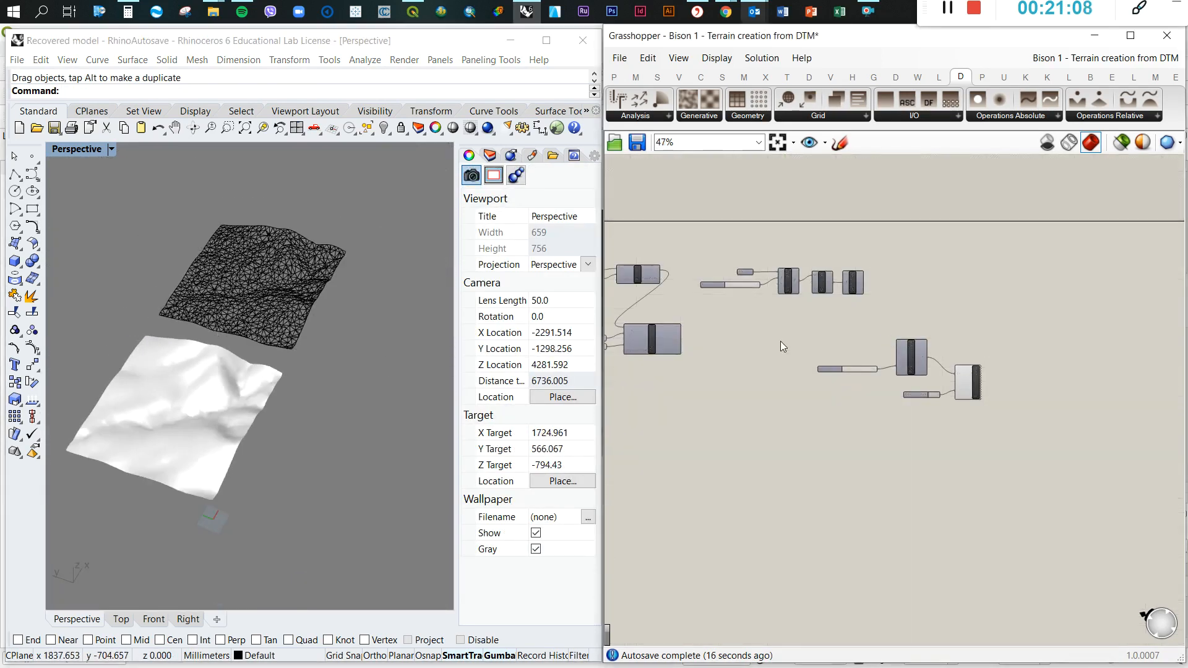
scroll(756, 327, "up", 4)
left_click_drag(678, 295, 925, 399)
left_click_drag(872, 338, 918, 341)
scroll(839, 373, "down", 3)
left_click_drag(887, 384, 721, 314)
scroll(761, 365, "up", 4)
left_click_drag(809, 403, 693, 303)
left_click_drag(780, 325, 818, 323)
left_click(891, 391)
left_click_drag(1009, 402, 706, 271)
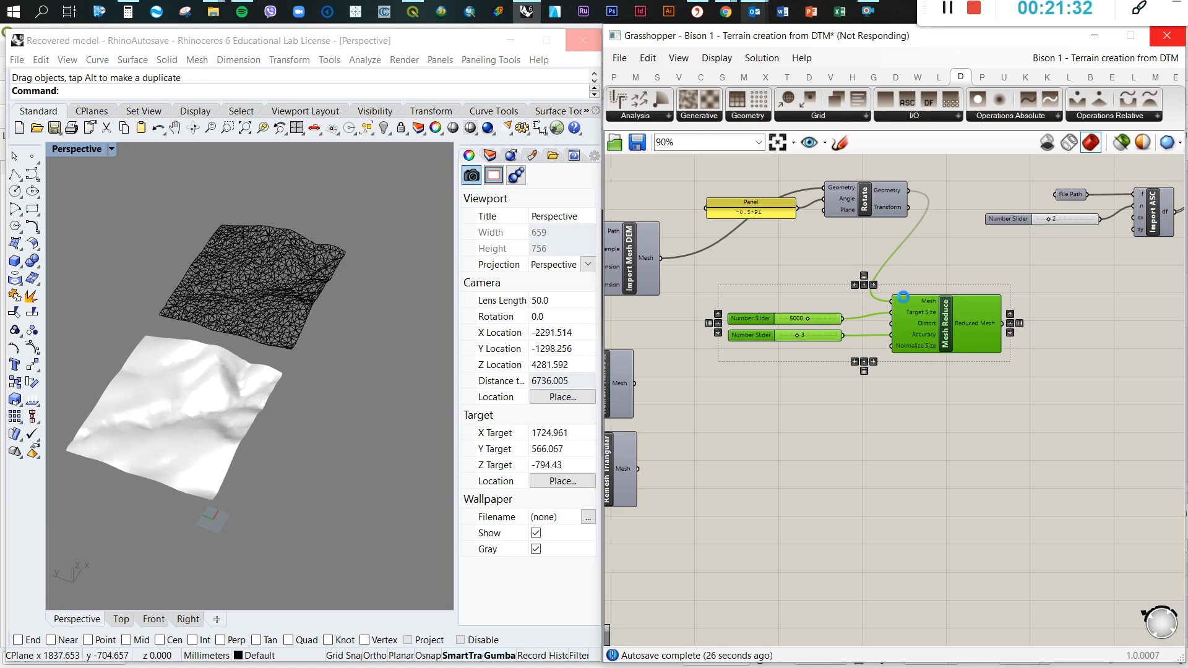
left_click(947, 8)
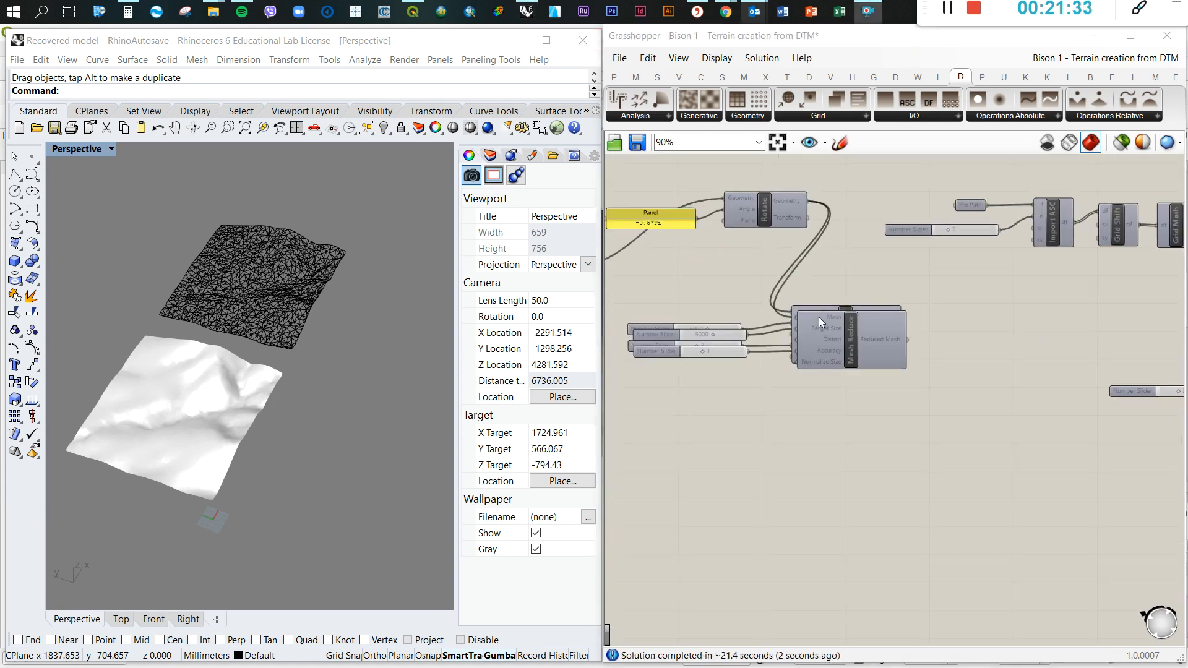
scroll(819, 317, "up", 3)
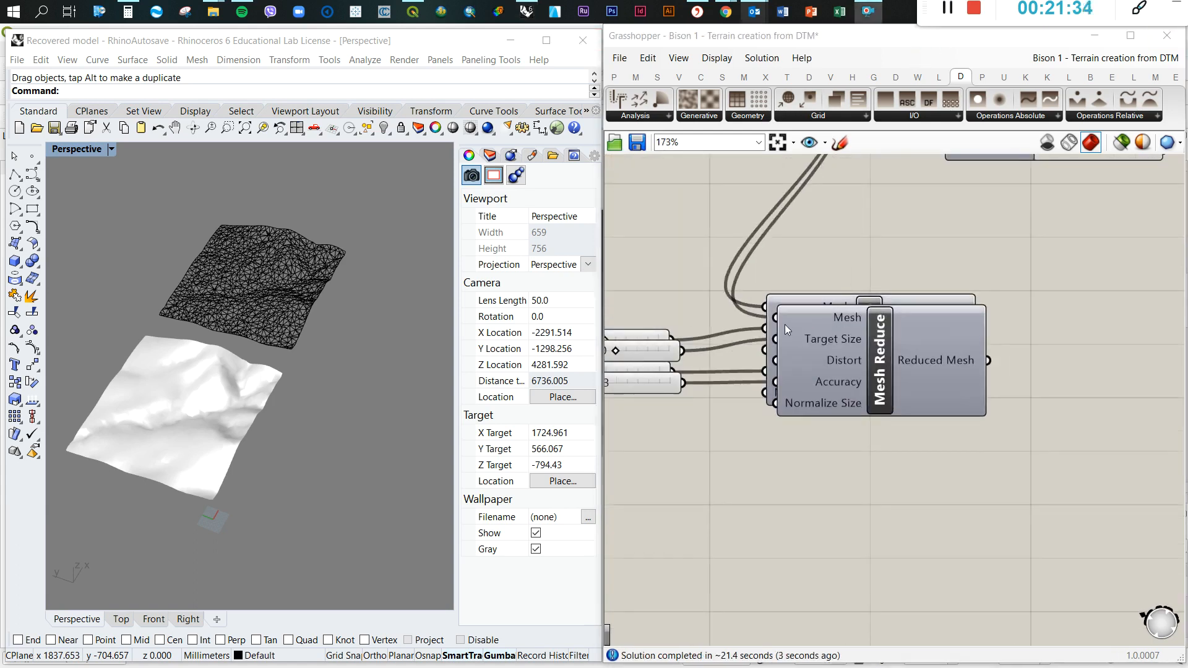
Disconnect Rotate's Geometry output from the Mesh input of the duplicated Mesh Reduce
scroll(830, 340, "down", 2)
left_click(827, 339)
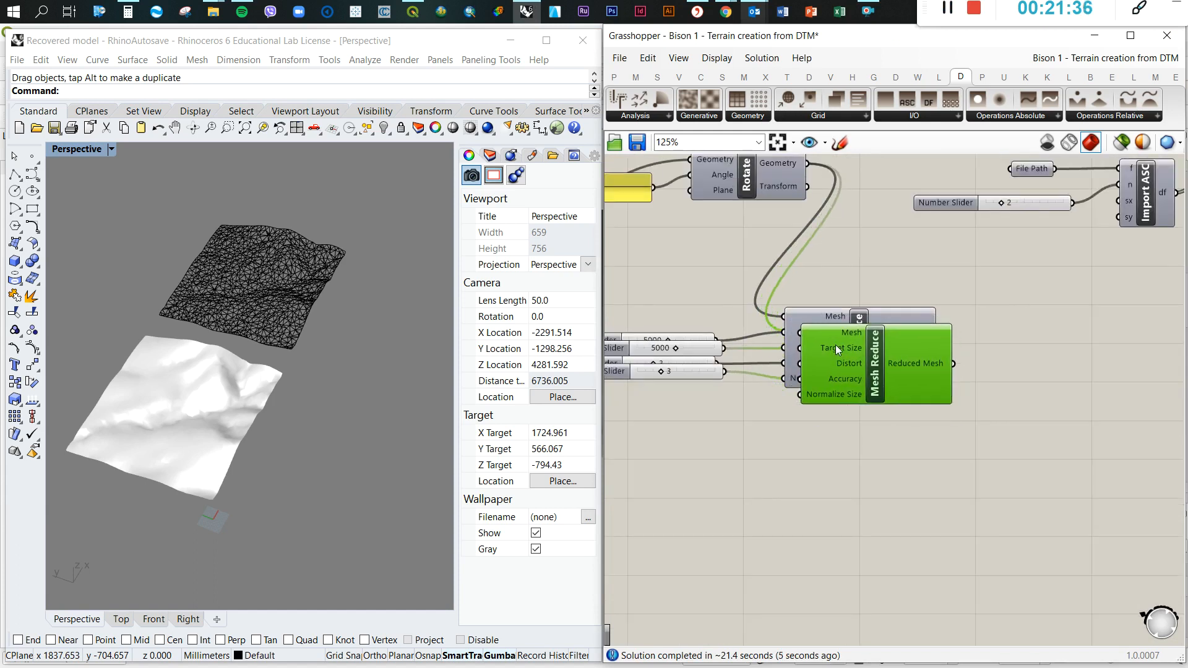
right_click(807, 332)
mouse_move(928, 386)
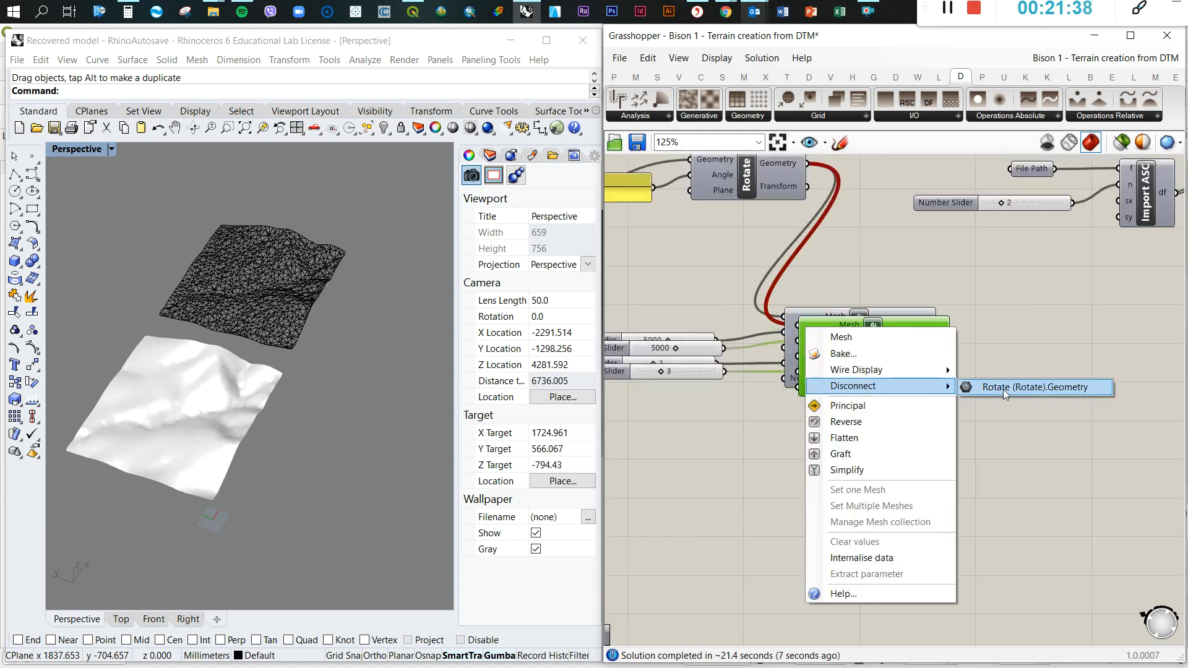
left_click(1003, 389)
Move the duplicated Mesh Reduce and its two sliders below the Docofossor chain's Remesh Random
scroll(1015, 347, "down", 3)
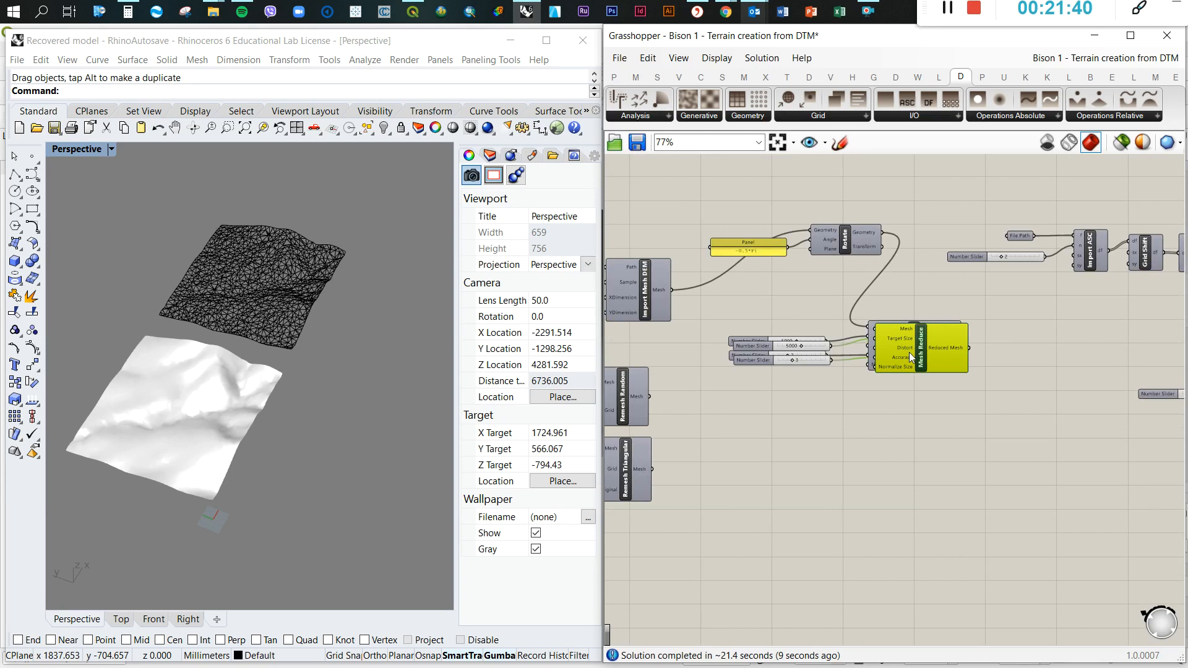
left_click(811, 346, "shift")
left_click(816, 360, "shift")
left_click_drag(912, 349, 941, 473)
scroll(723, 360, "down", 5)
left_click_drag(815, 405, 959, 413)
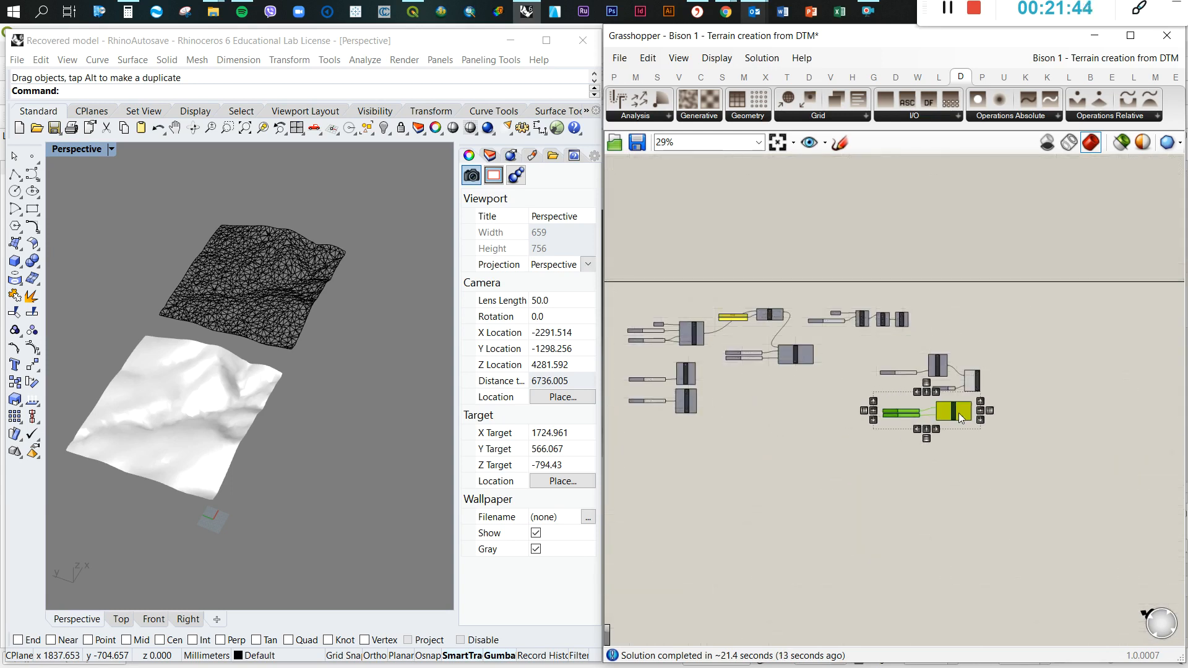
scroll(959, 414, "up", 6)
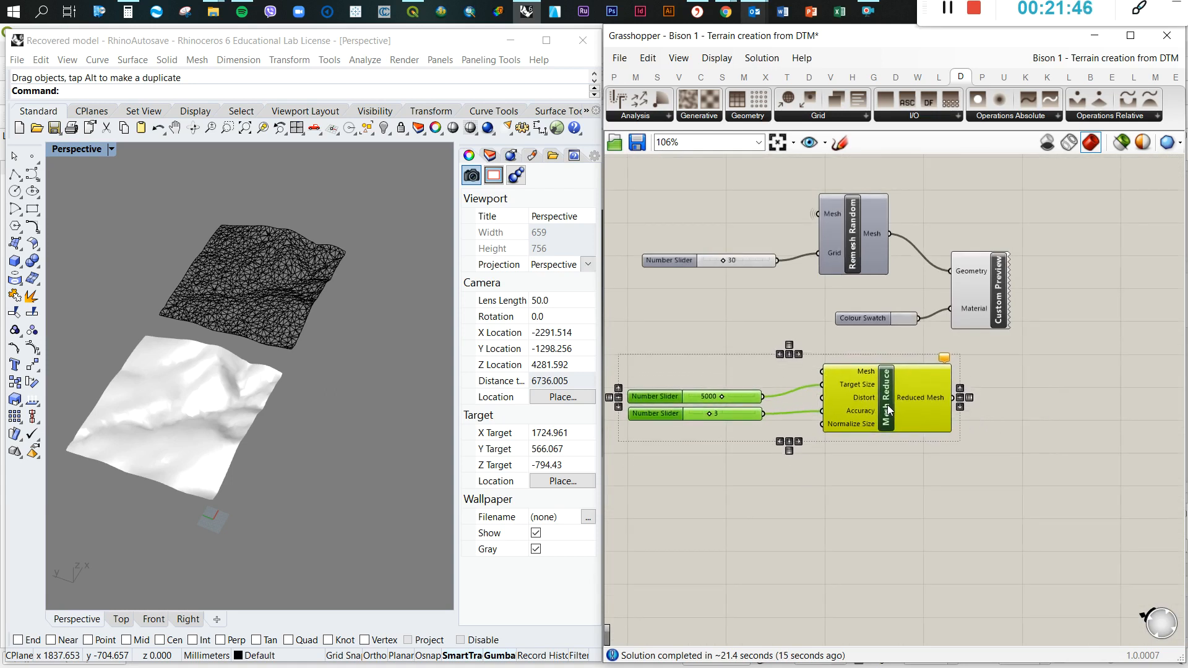
Move the duplicated Remesh Random and Mesh Reduce groups, including Custom Preview, up closer to the Docofossor chain
scroll(924, 409, "down", 2)
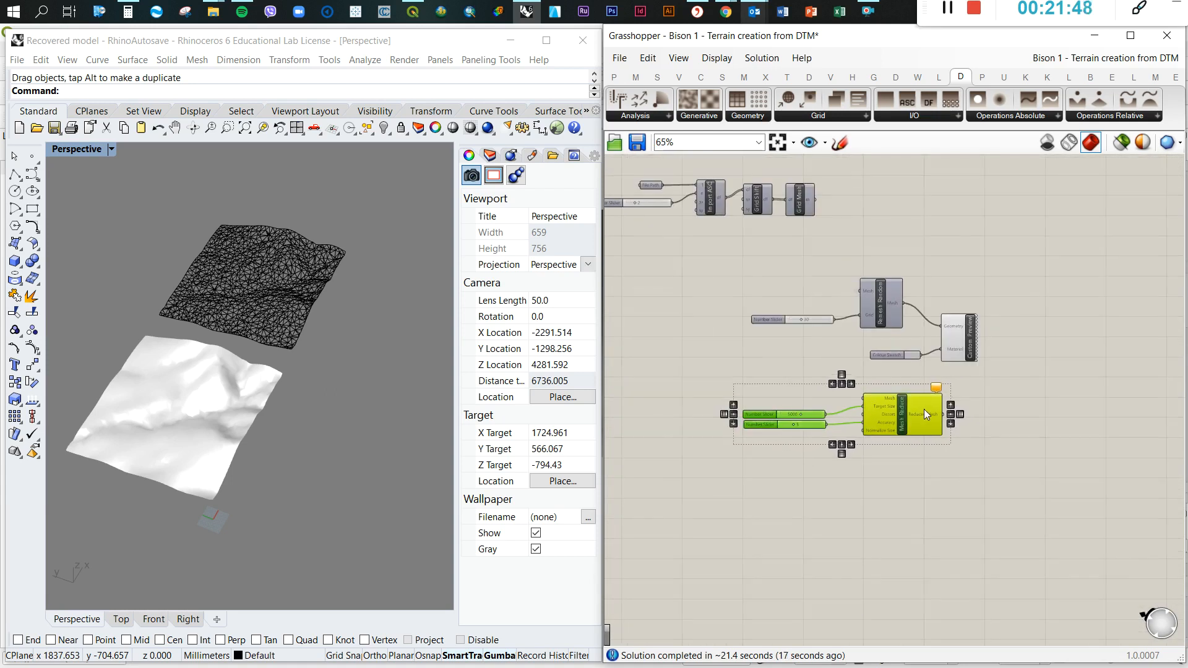
scroll(907, 366, "up", 2)
scroll(1077, 488, "down", 2)
left_click_drag(1078, 499, 925, 261)
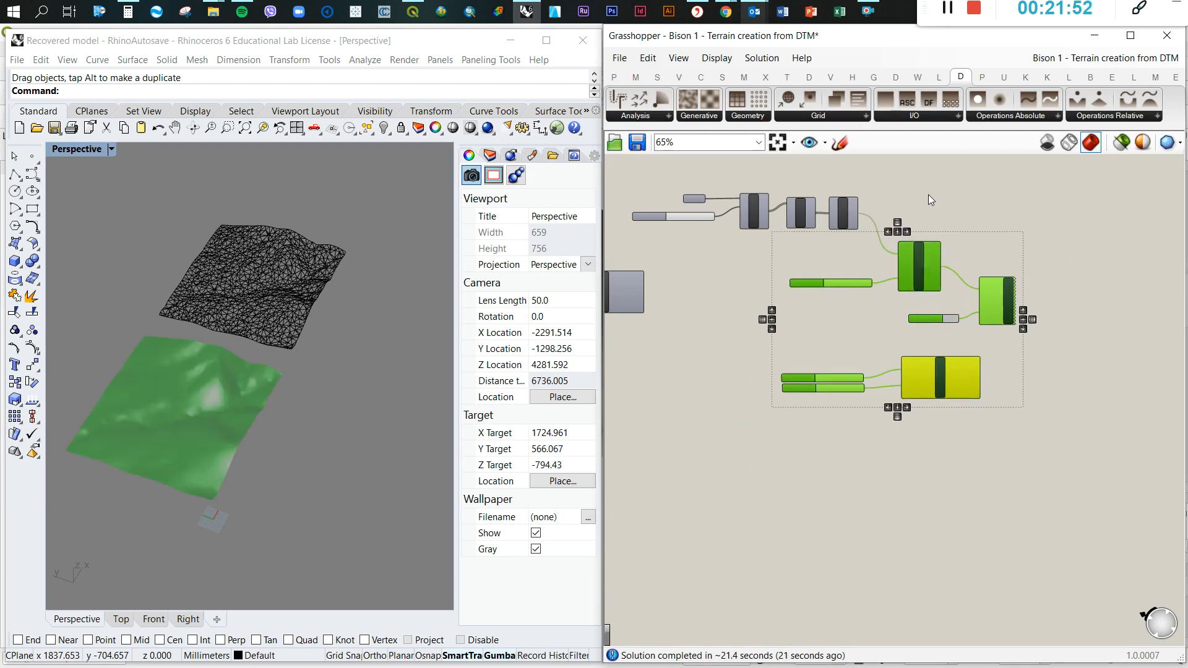
left_click(929, 198)
Set the wire display of the duplicated Remesh Random's Mesh input to Faint
scroll(909, 258, "up", 4)
right_click(903, 269)
mouse_move(1013, 330)
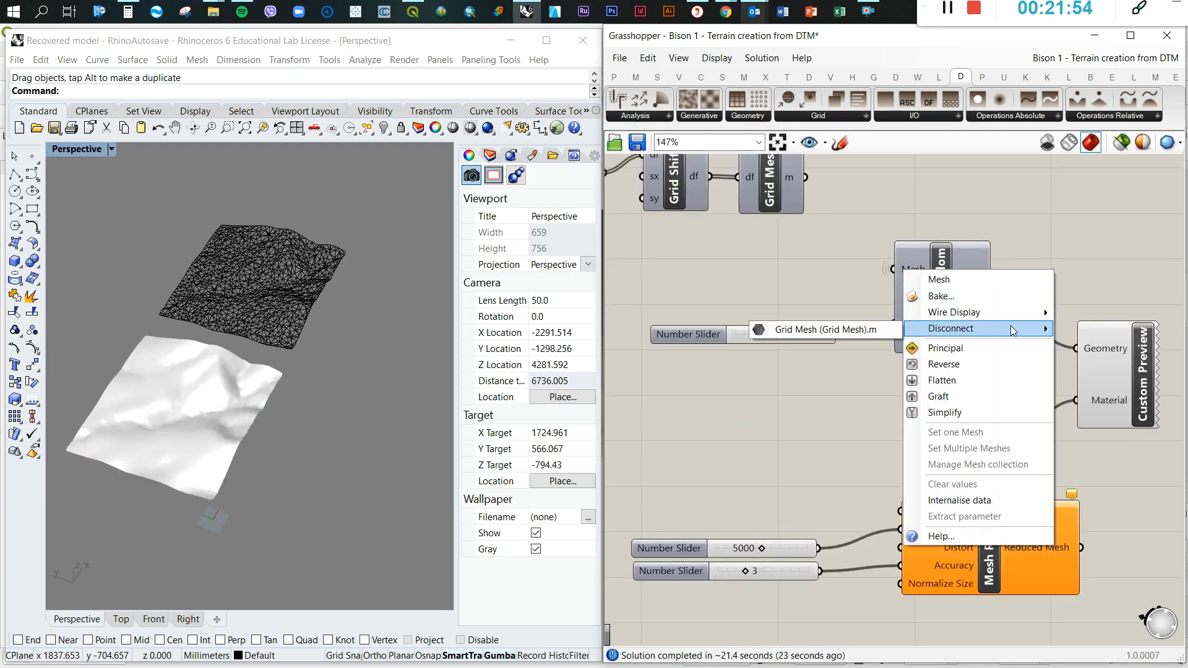
left_click(1076, 345)
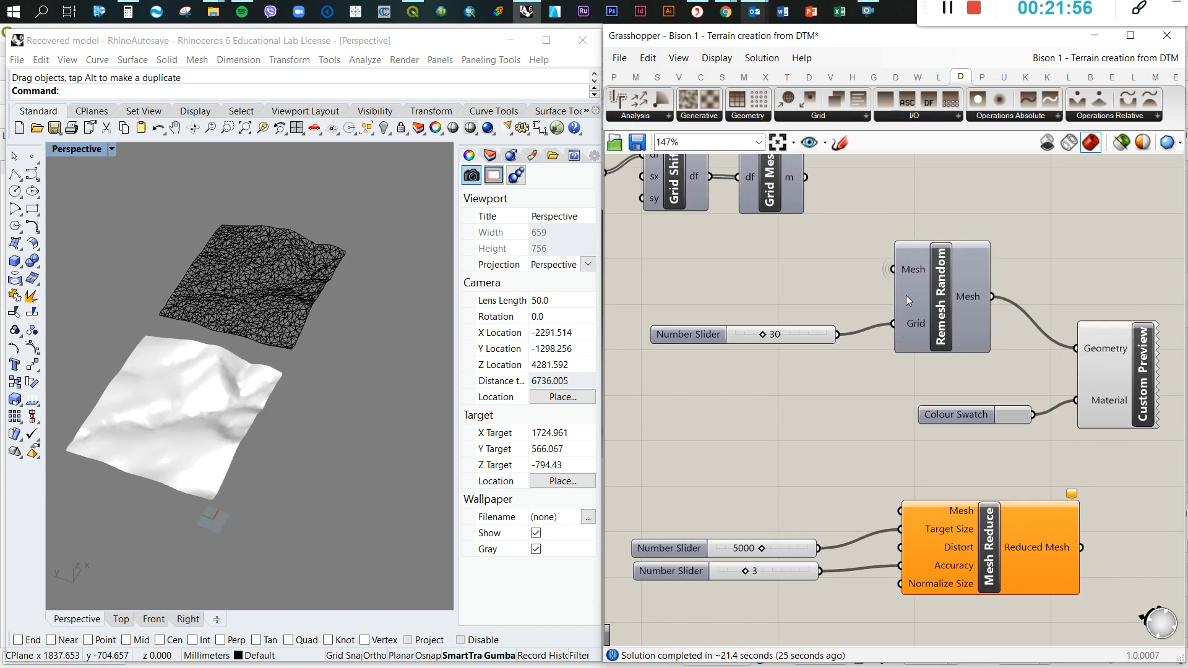
right_click(902, 271)
mouse_move(990, 311)
left_click(1081, 327)
Connect the Grid Mesh output to the Mesh input of the duplicated Mesh Reduce
scroll(1047, 270, "down", 2)
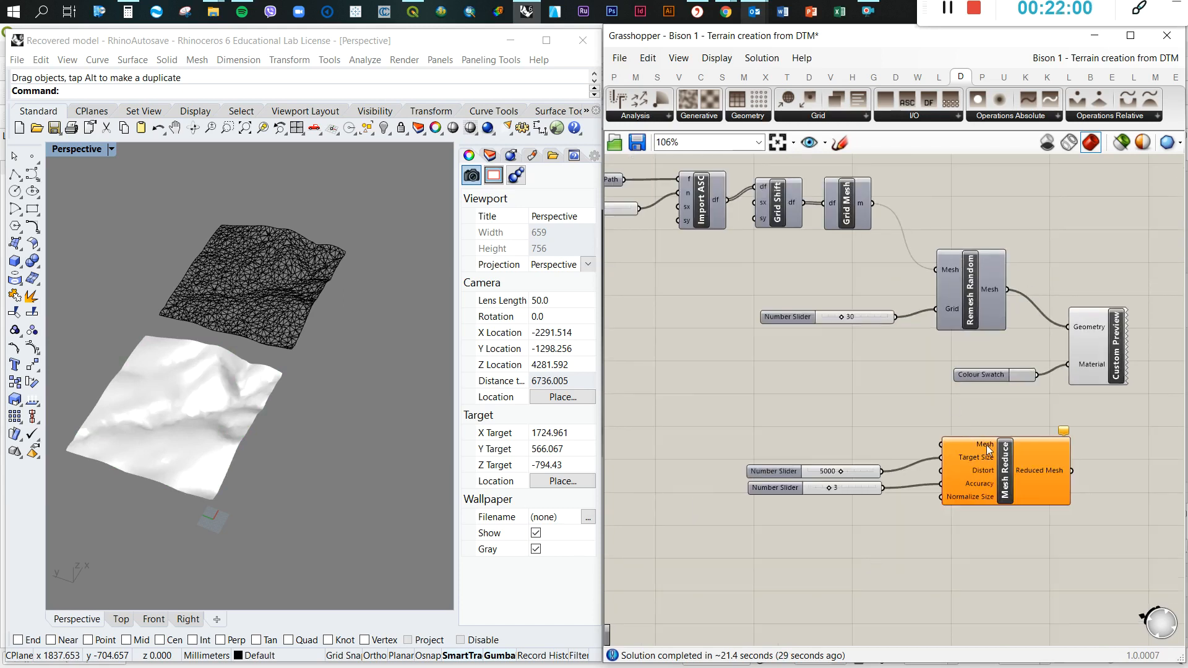
left_click_drag(872, 204, 941, 445)
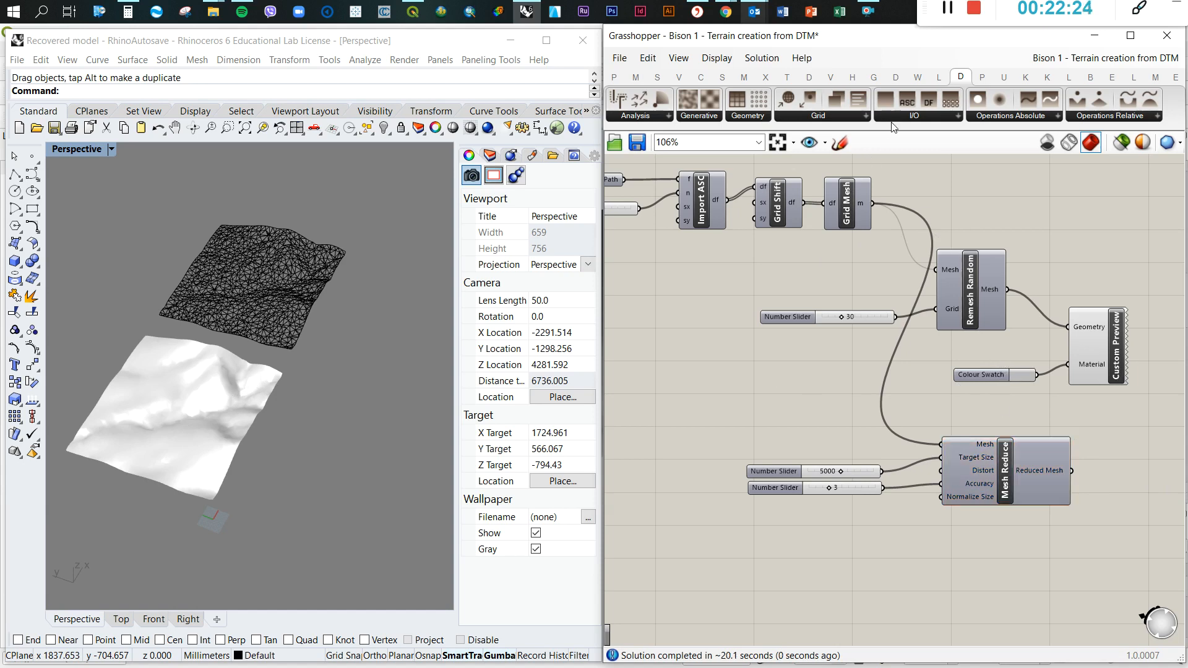
right_click(997, 472)
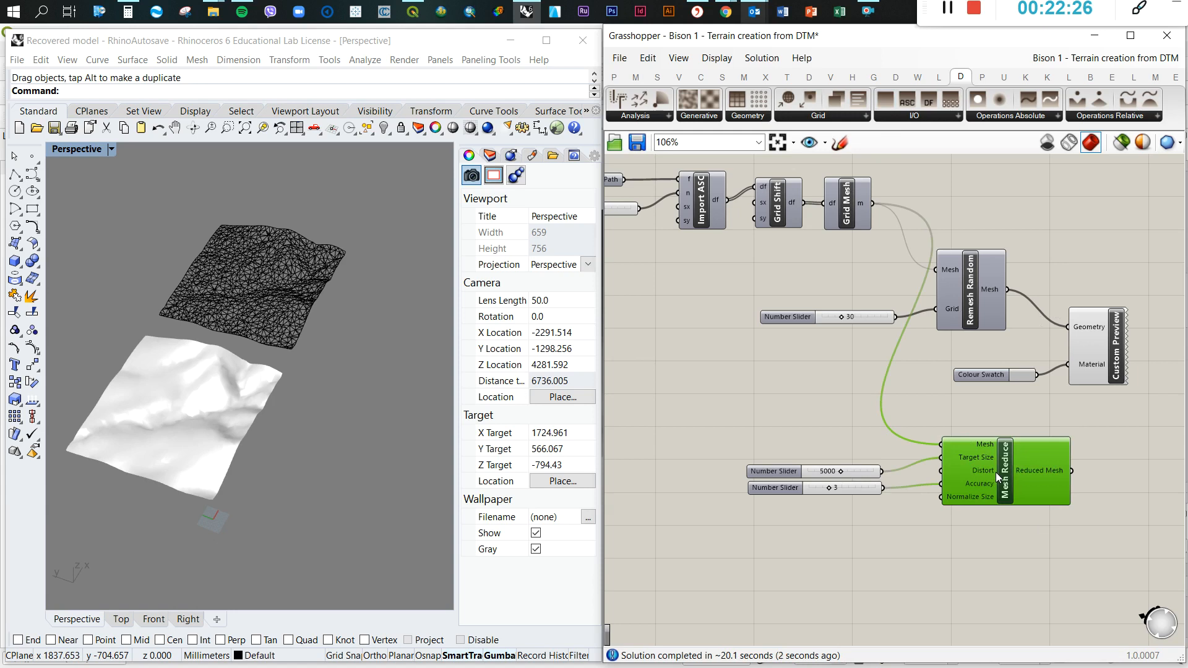
Move Custom Preview and its Colour Swatch beside the duplicated Mesh Reduce and feed Reduced Mesh into Geometry
left_click(1149, 401)
left_click_drag(1148, 401, 1014, 288)
left_click_drag(1110, 366, 1151, 517)
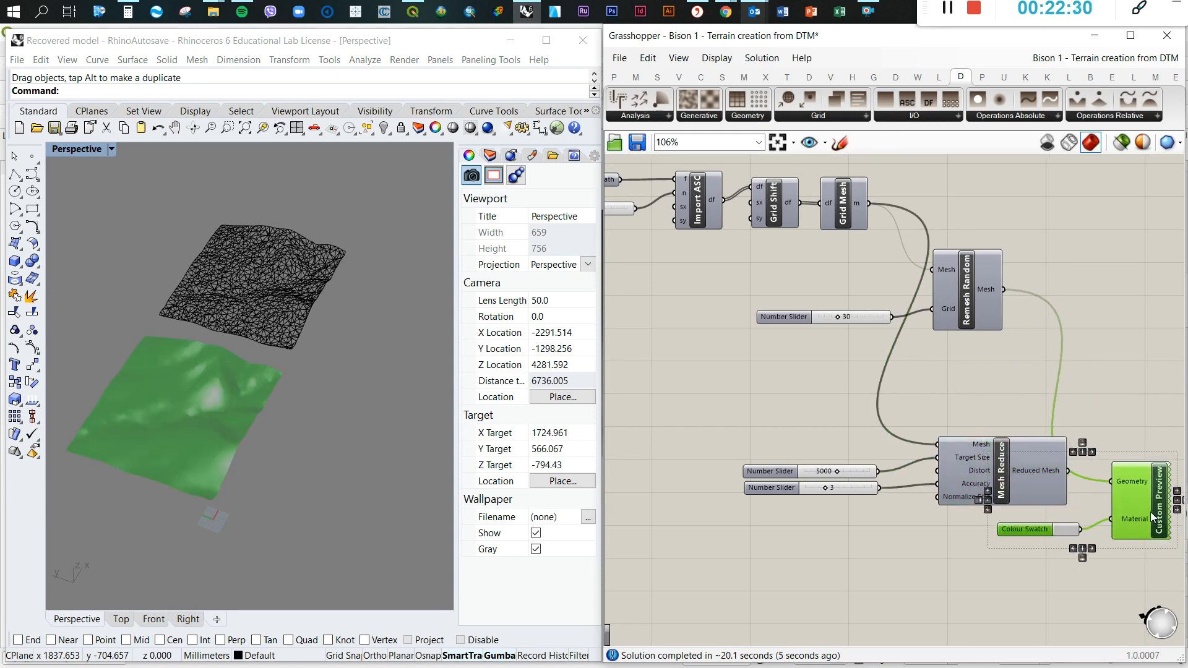
left_click_drag(1070, 470, 1105, 481)
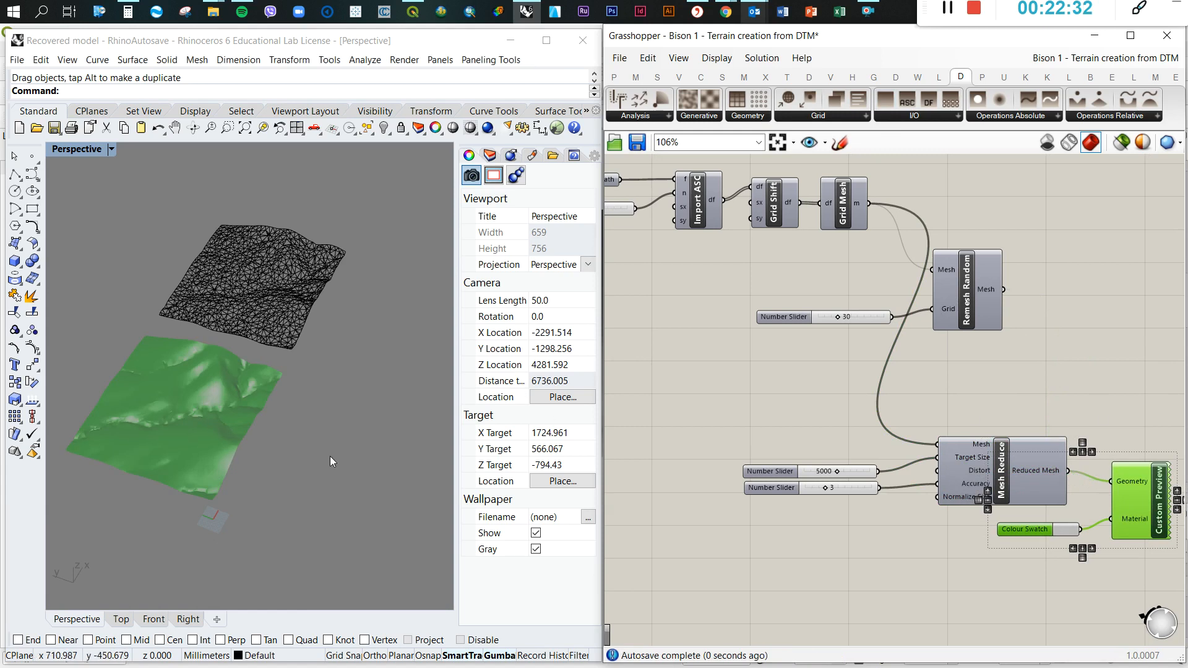
scroll(185, 421, "up", 5)
scroll(191, 422, "down", 3)
left_click(1044, 387)
Bake the duplicated Mesh Reduce result into the Rhino model
scroll(953, 401, "down", 2)
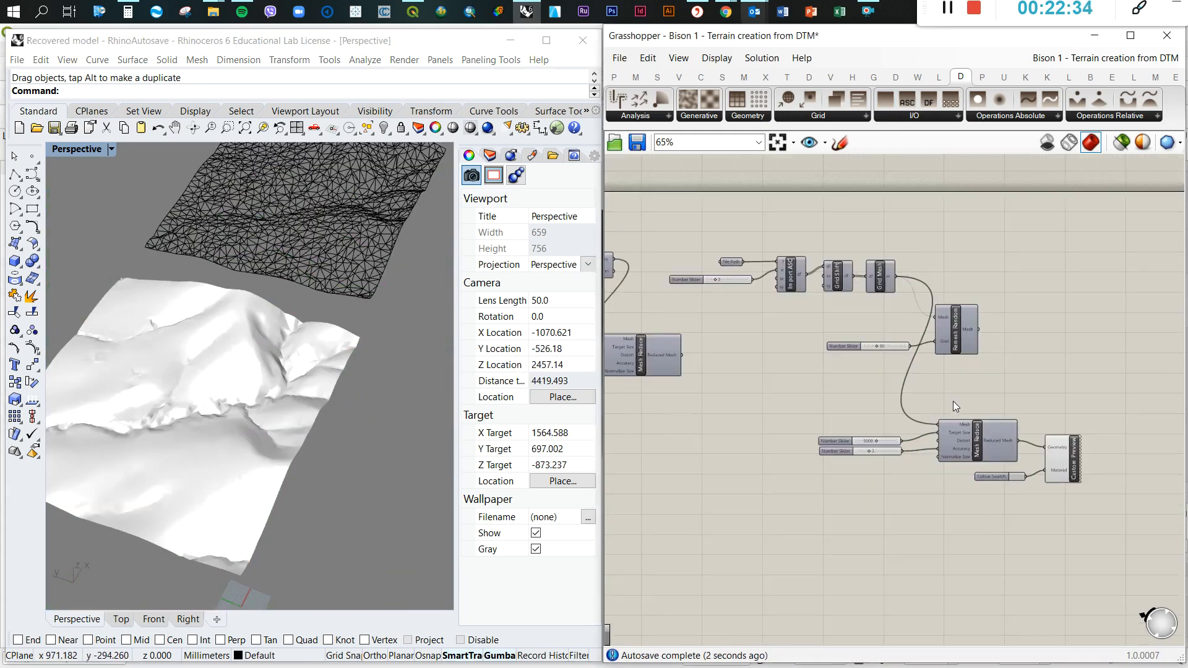
left_click(958, 450)
right_click(962, 437)
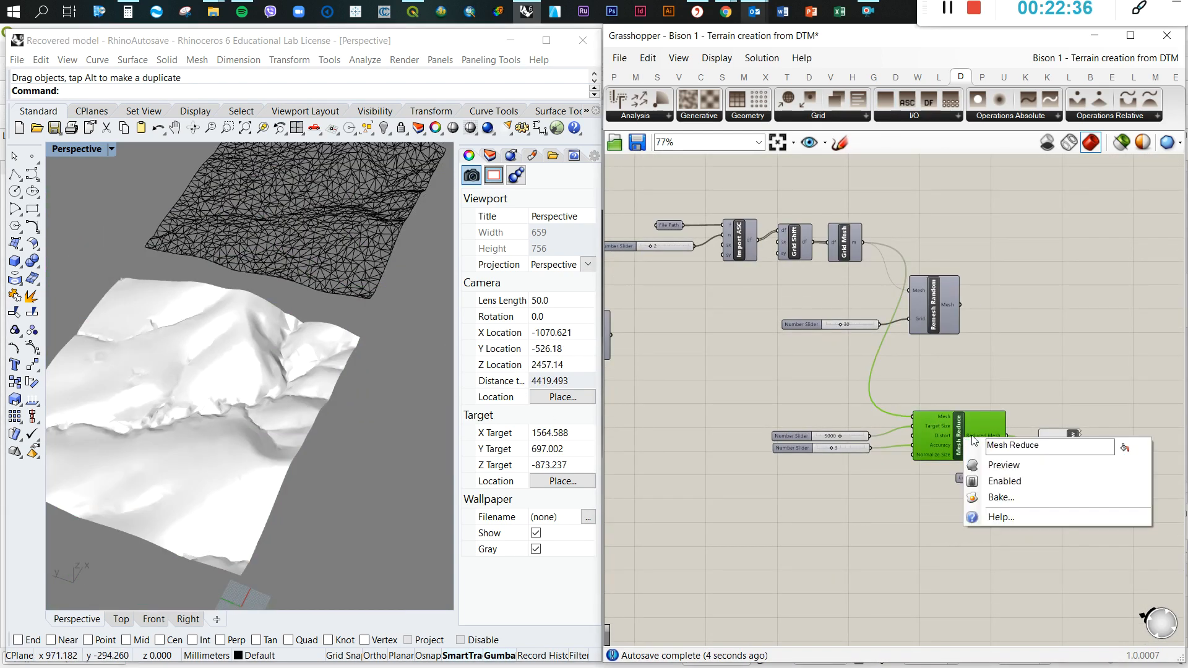
left_click(990, 497)
left_click(1023, 643)
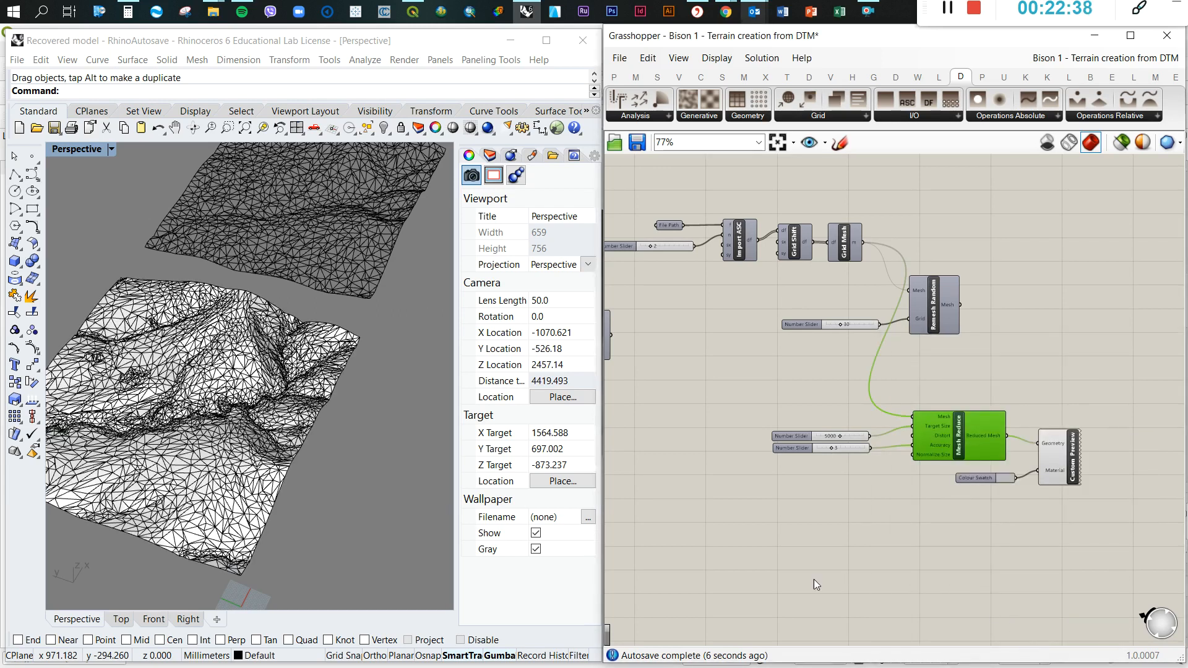
Move the newly baked Mesh Reduce terrain off the preview to sit beside the earlier baked mesh for comparison
scroll(344, 485, "down", 3)
left_click_drag(302, 457, 235, 322)
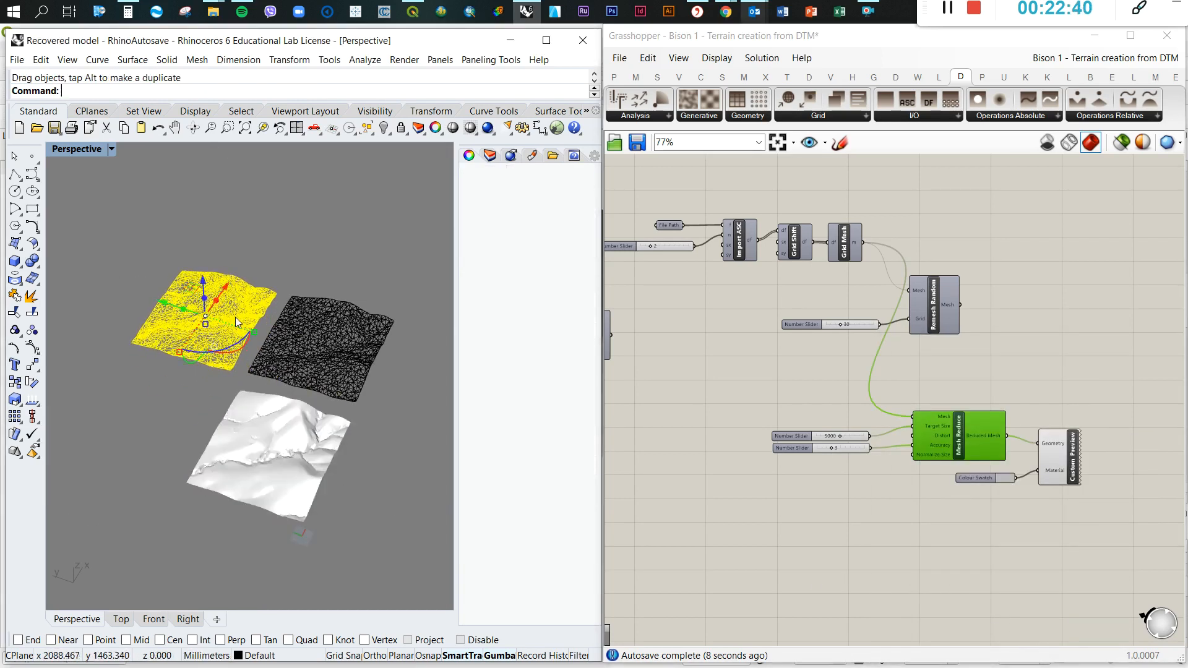
key("Escape")
scroll(214, 309, "up", 8)
scroll(189, 341, "down", 5)
scroll(370, 396, "down", 2)
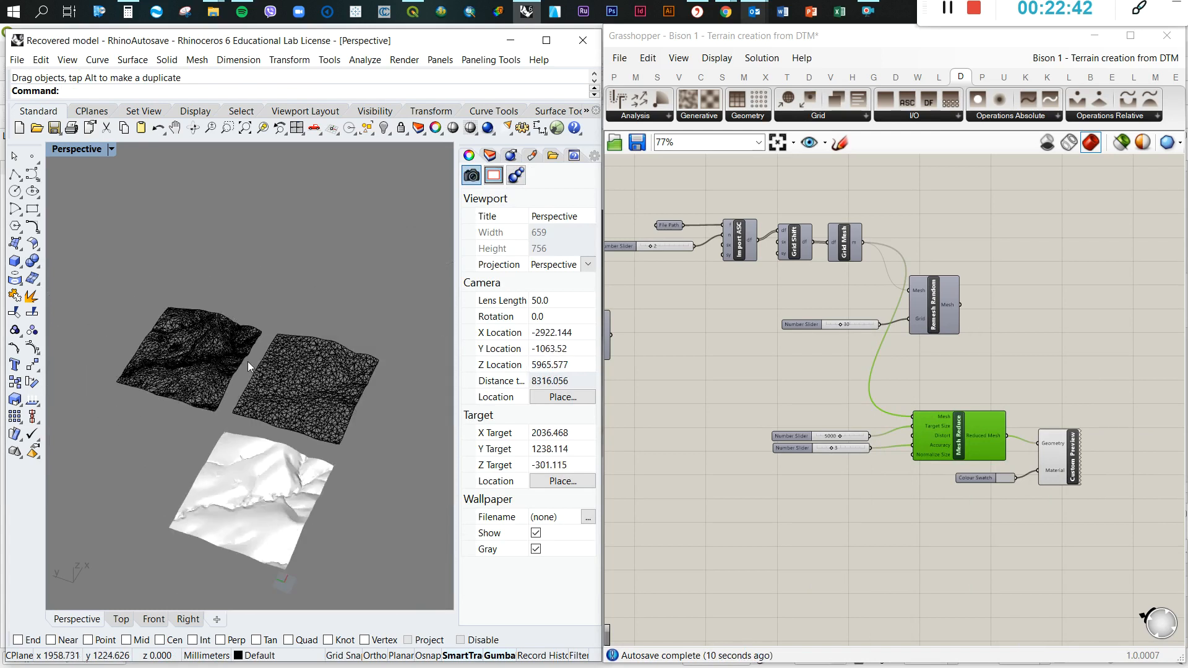
Delete both baked terrain meshes from the Rhino model
left_click(249, 361)
left_click(215, 356, "shift")
key("Delete")
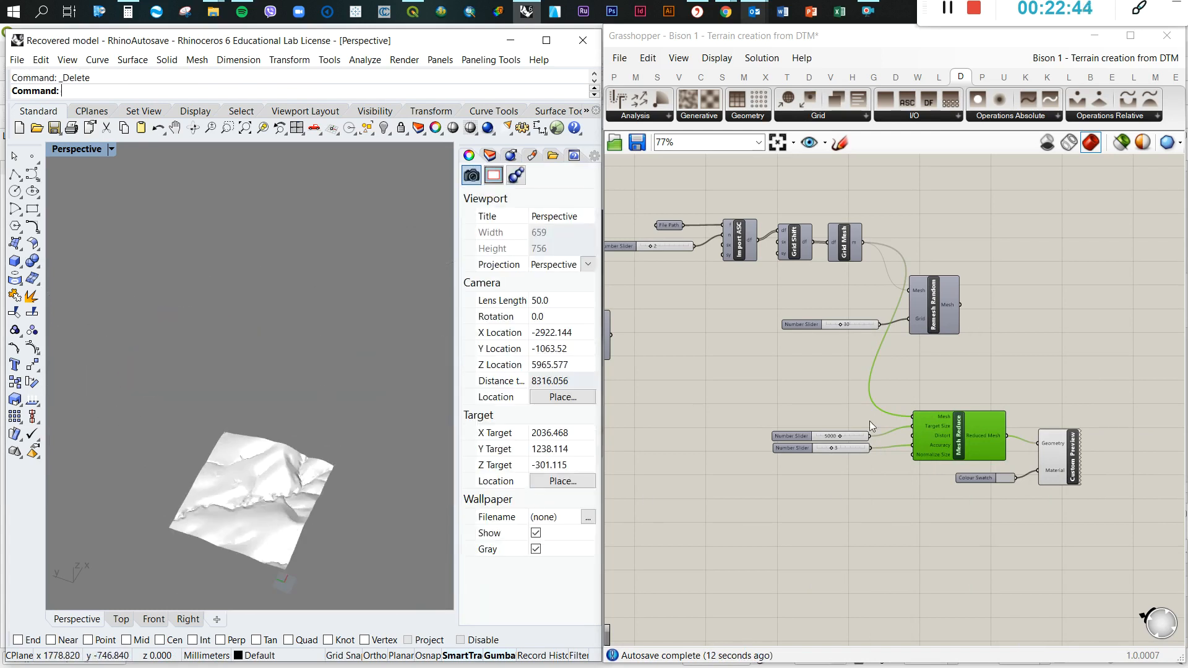
Compare the Bison Import Mesh DEM chain with the Docofossor chain of Import ASC, Grid Shift and Grid Mesh
scroll(973, 355, "down", 4)
scroll(719, 322, "up", 3)
scroll(718, 321, "up", 4)
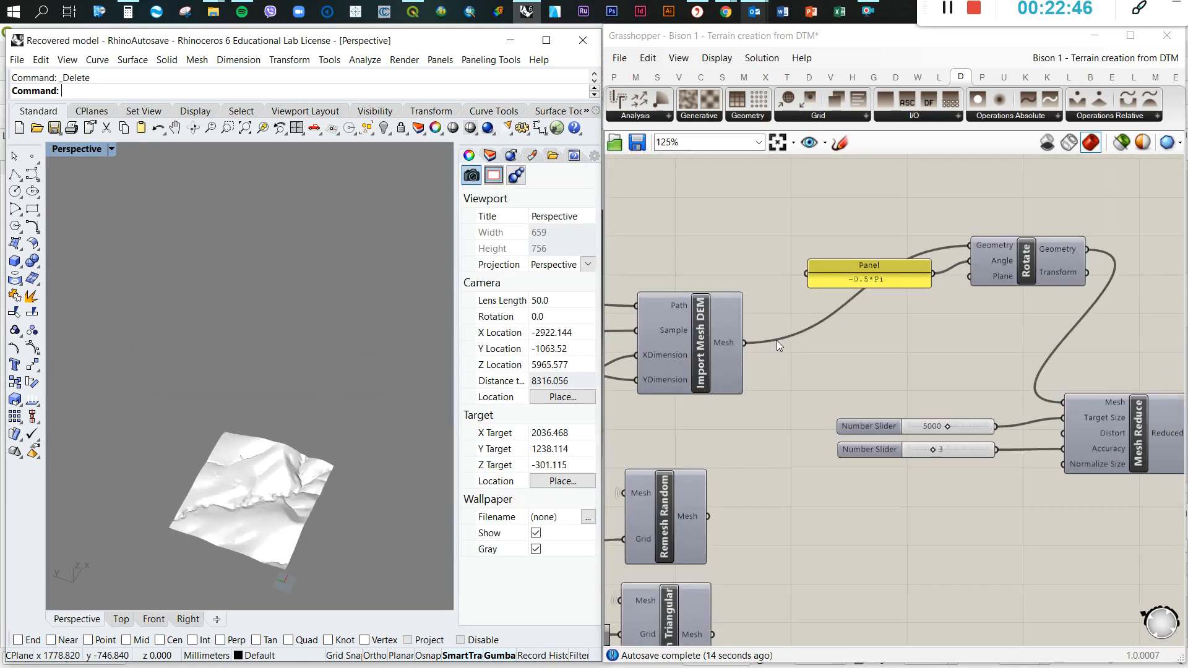
scroll(732, 314, "down", 3)
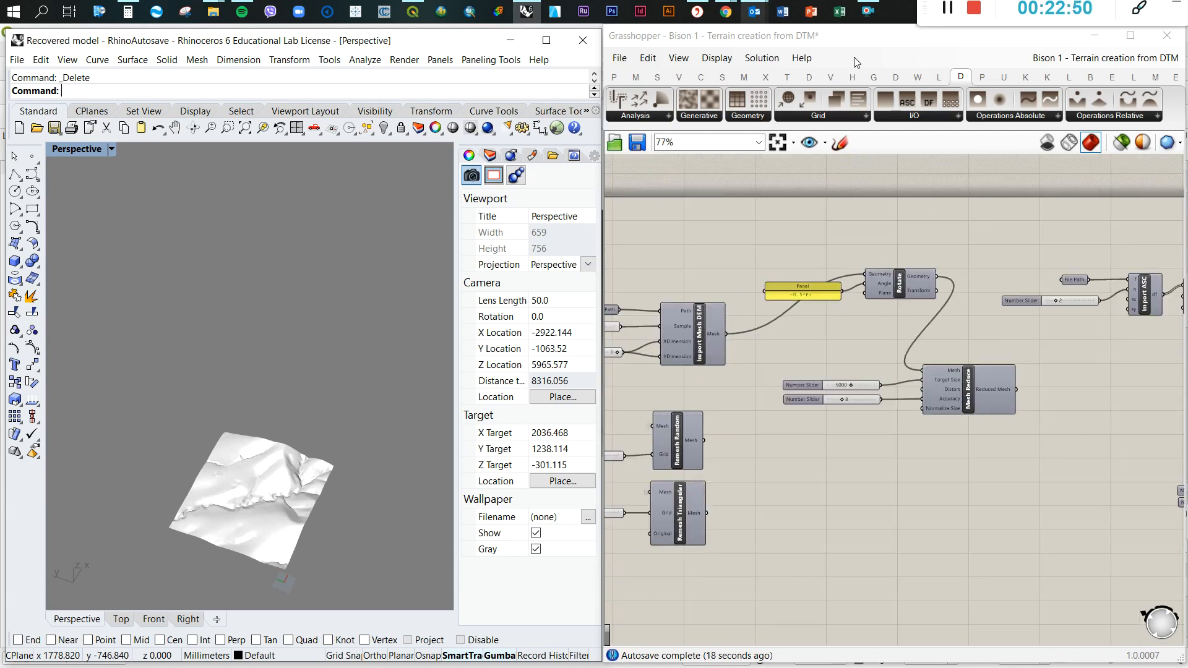
left_click(1091, 77)
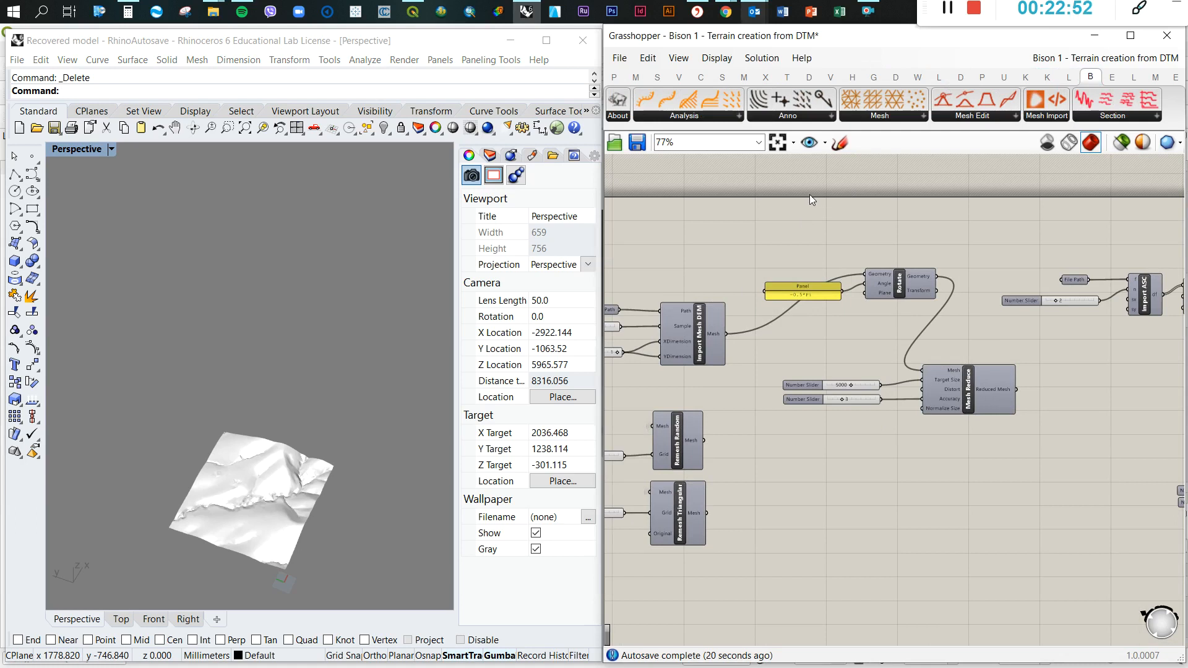
left_click(708, 326)
left_click(740, 458)
scroll(821, 280, "down", 4)
scroll(1055, 290, "up", 8)
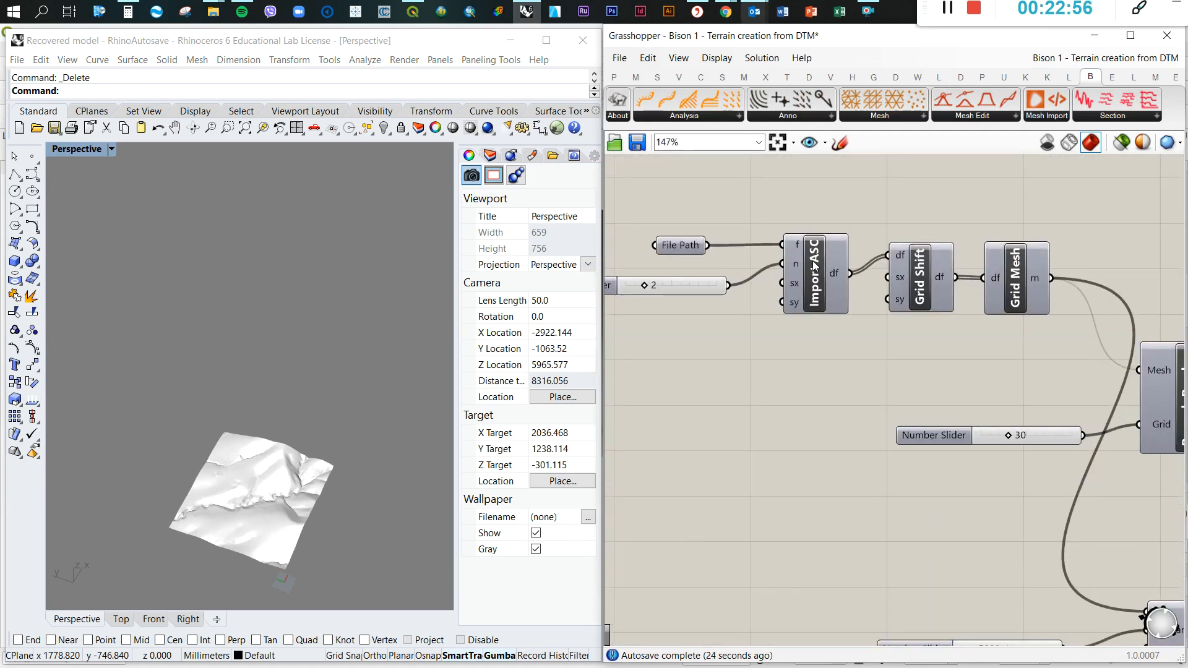
scroll(1004, 293, "down", 8)
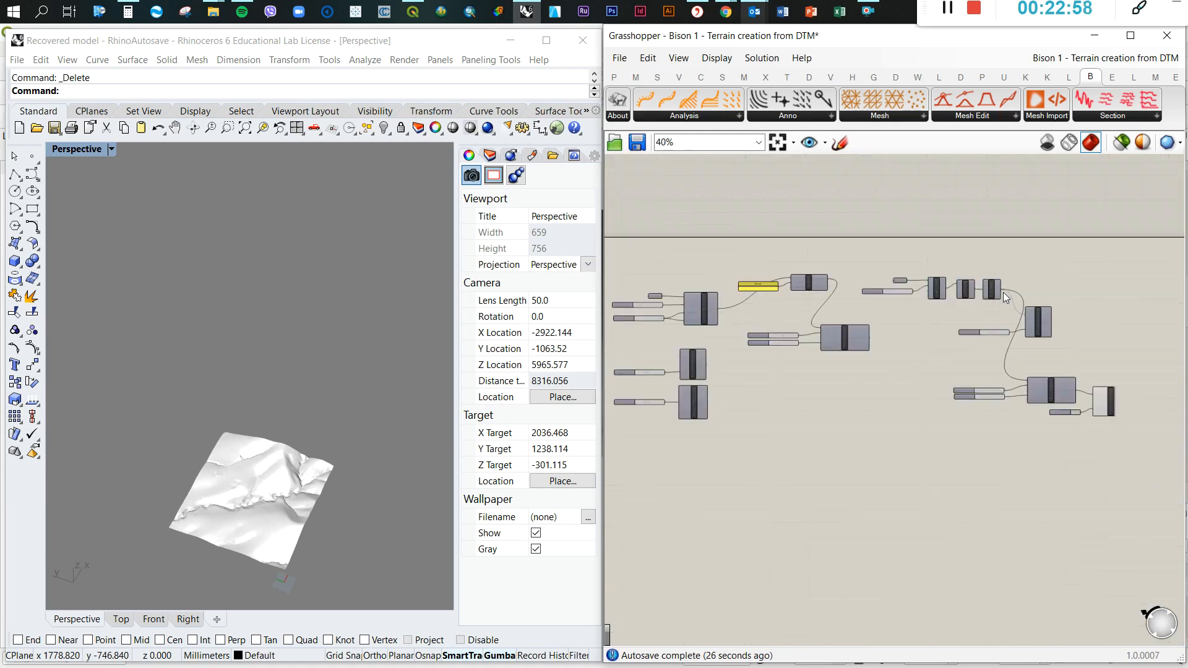
scroll(804, 309, "up", 8)
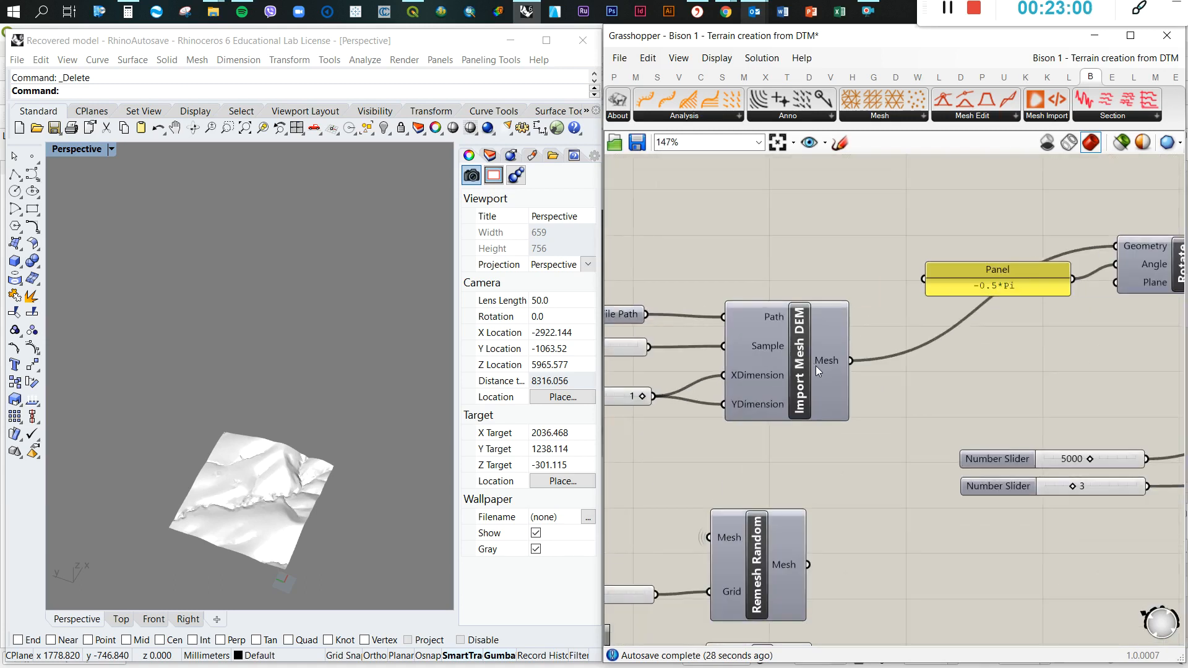
scroll(836, 335, "down", 2)
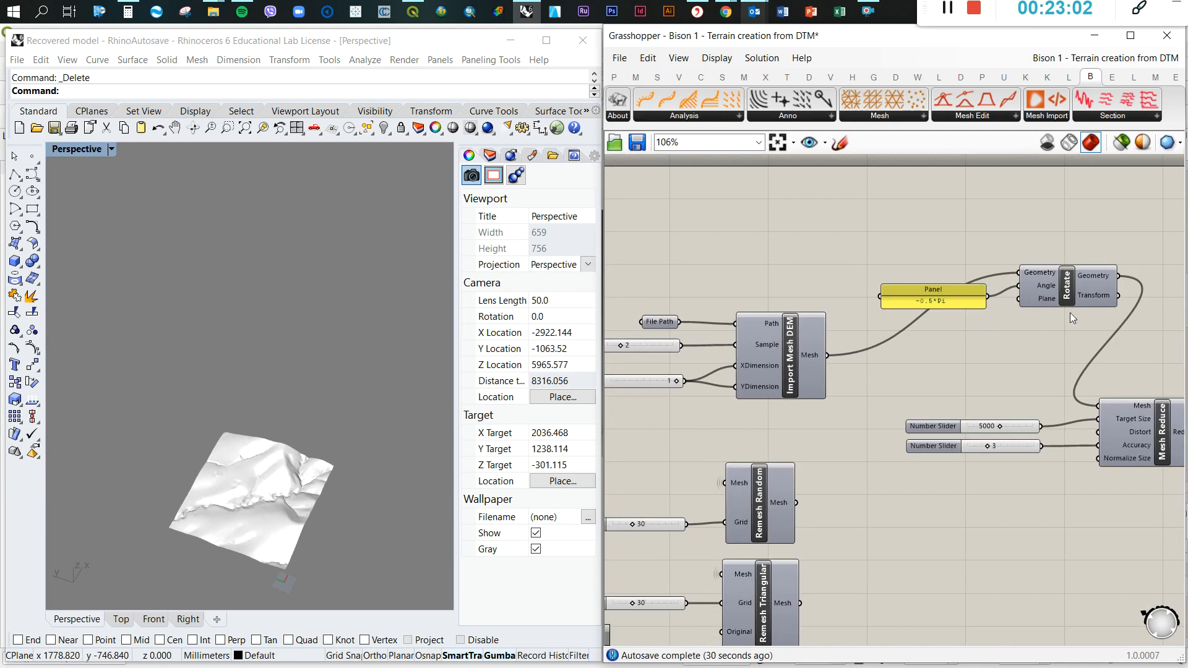
Tidy the Bison chain by repositioning the Rotate component, its -0.5*Pi panel and the Mesh Reduce component
left_click_drag(889, 229, 1040, 290)
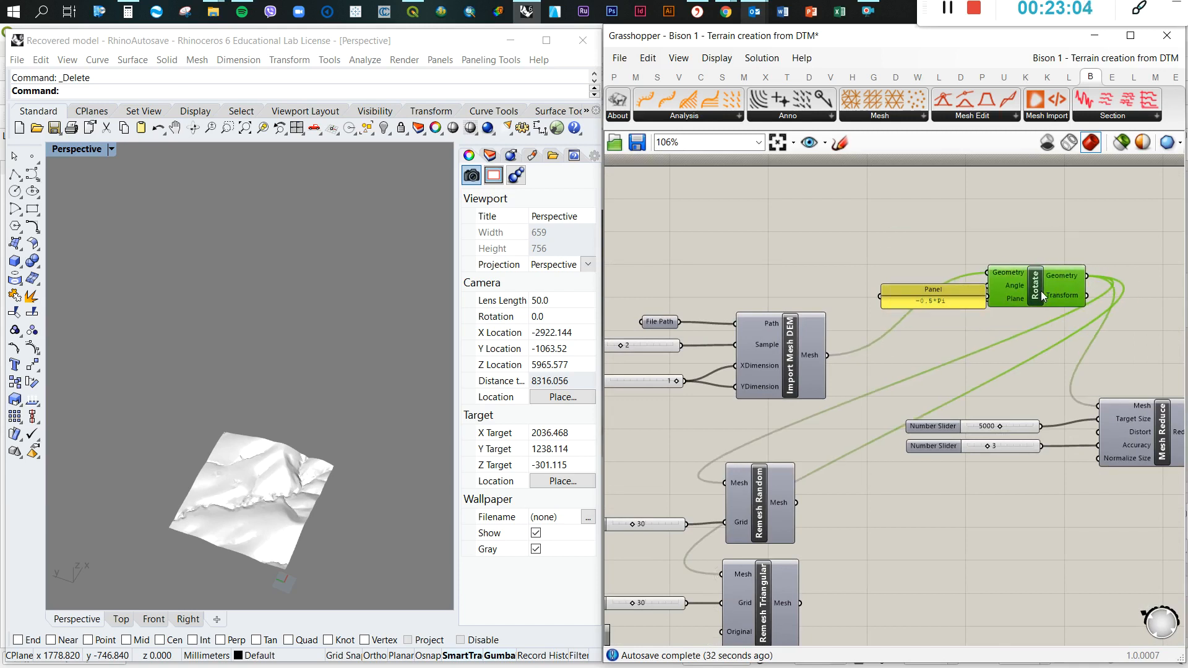
left_click_drag(963, 294, 939, 288)
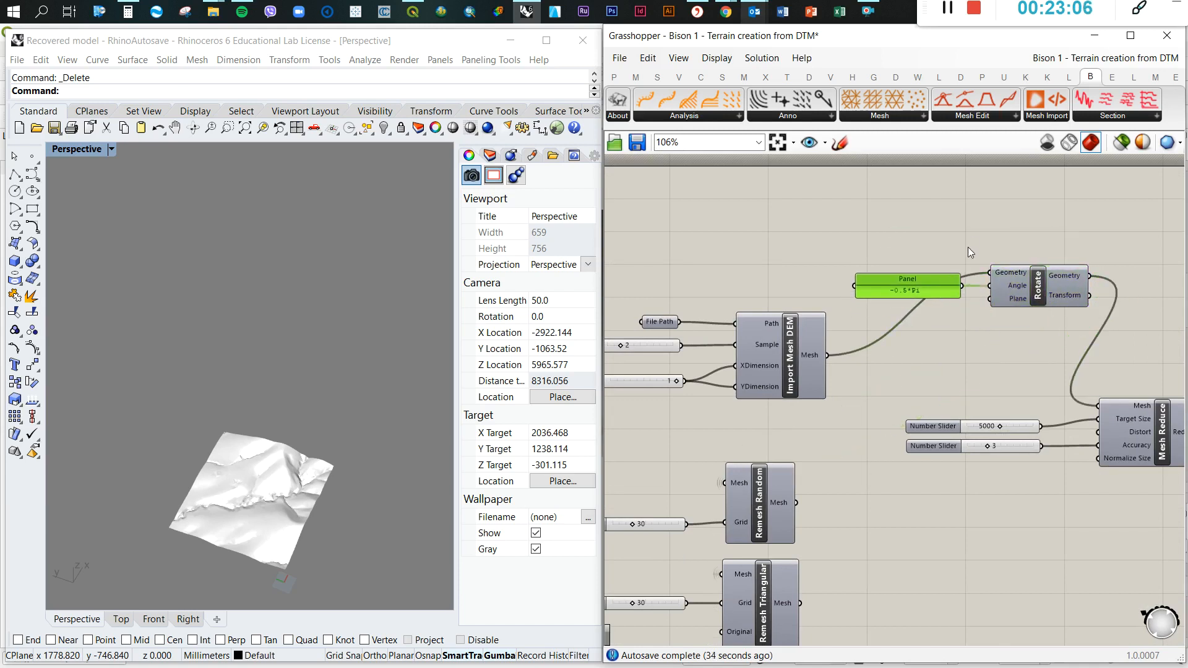
left_click(969, 248)
scroll(847, 256, "down", 2)
scroll(1002, 288, "up", 2)
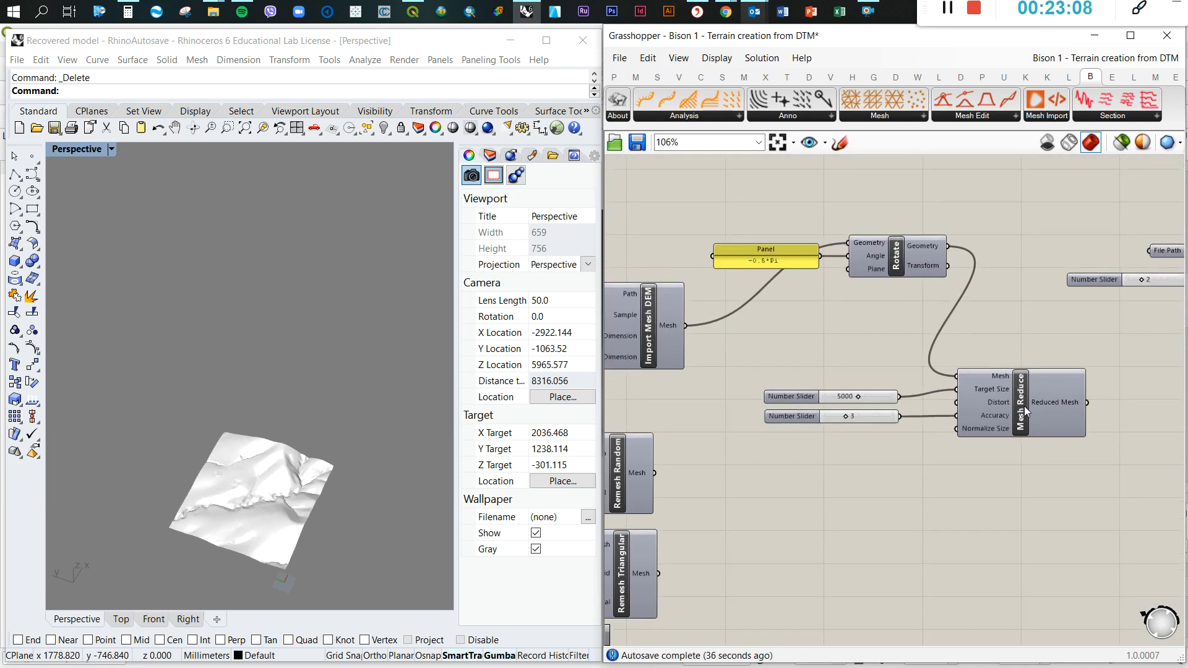
left_click_drag(998, 393, 1025, 391)
scroll(1028, 397, "down", 2)
left_click(906, 463)
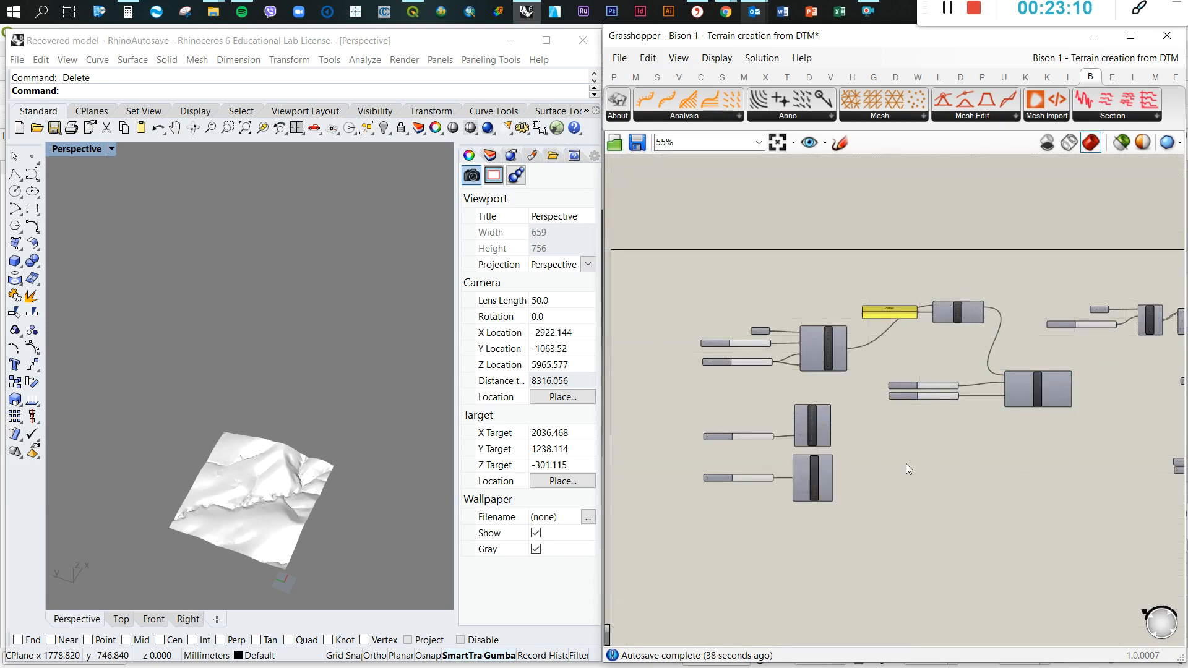
Switch to QGIS to view the DTM_2 raster and return to the Grasshopper definition
scroll(802, 441, "up", 3)
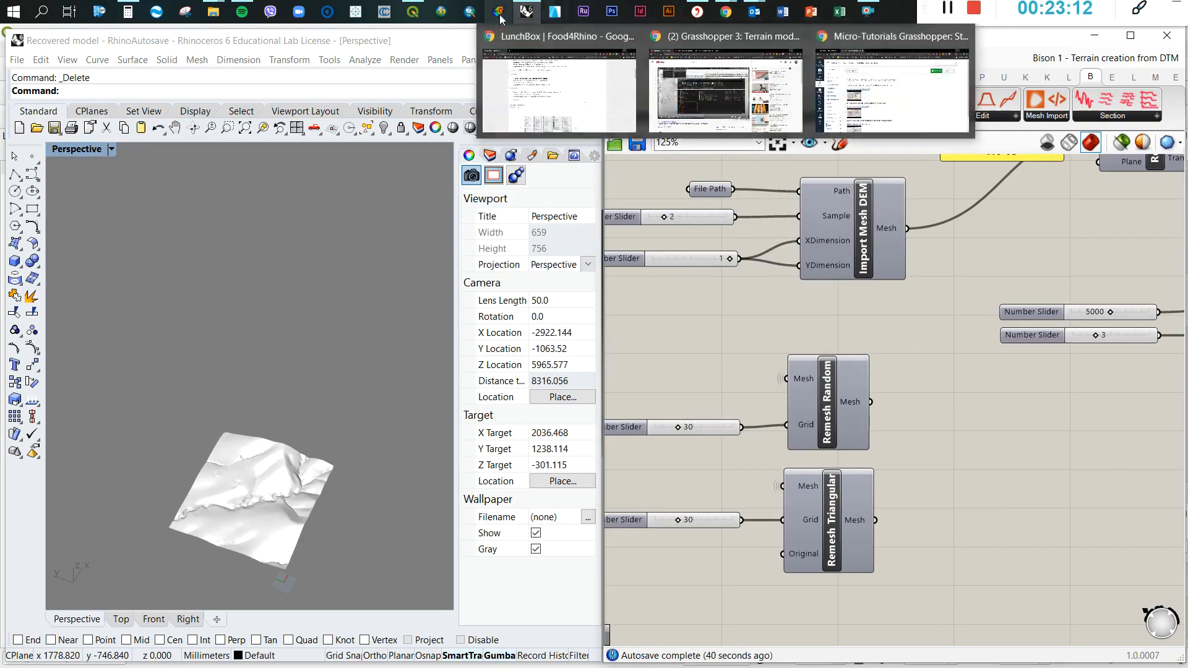
left_click(413, 14)
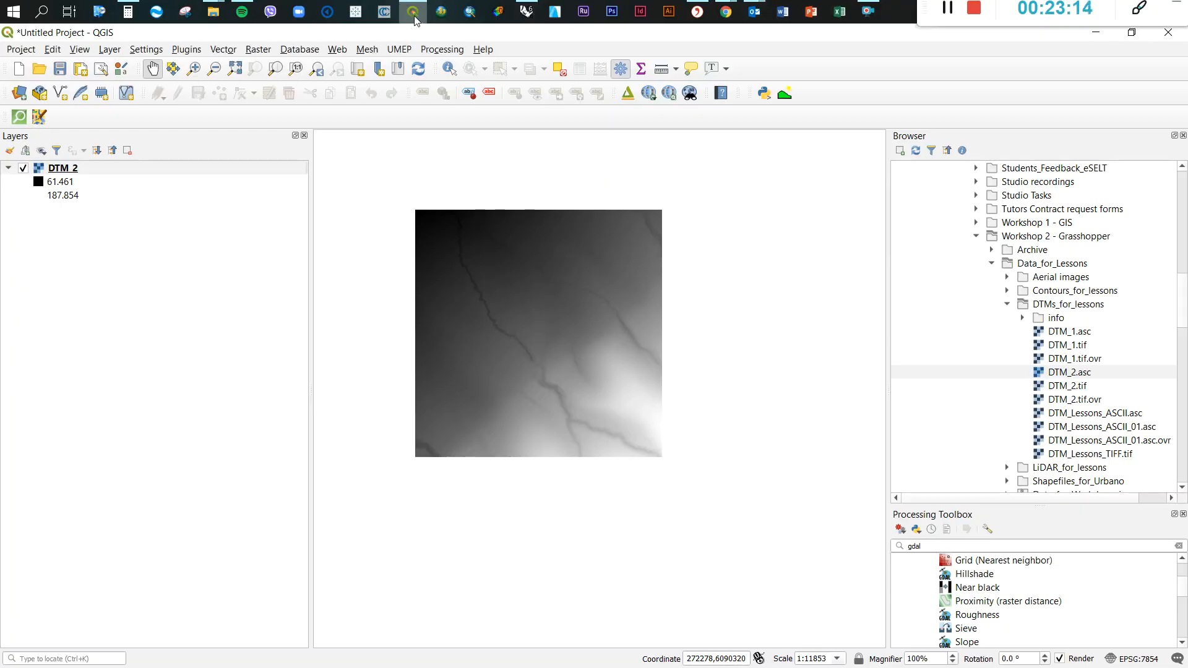
left_click(414, 20)
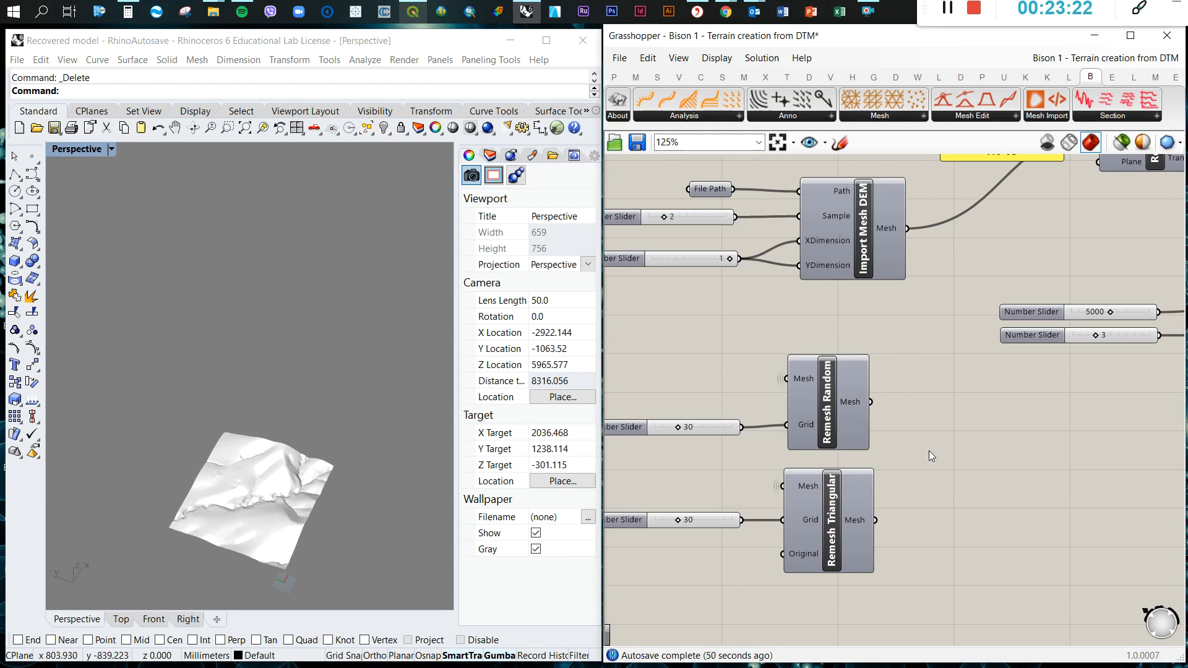
Review the remeshing and mesh reduction components in both terrain chains, along with Bison's available Mesh components
scroll(933, 441, "down", 2)
scroll(872, 441, "down", 1)
scroll(819, 451, "up", 3)
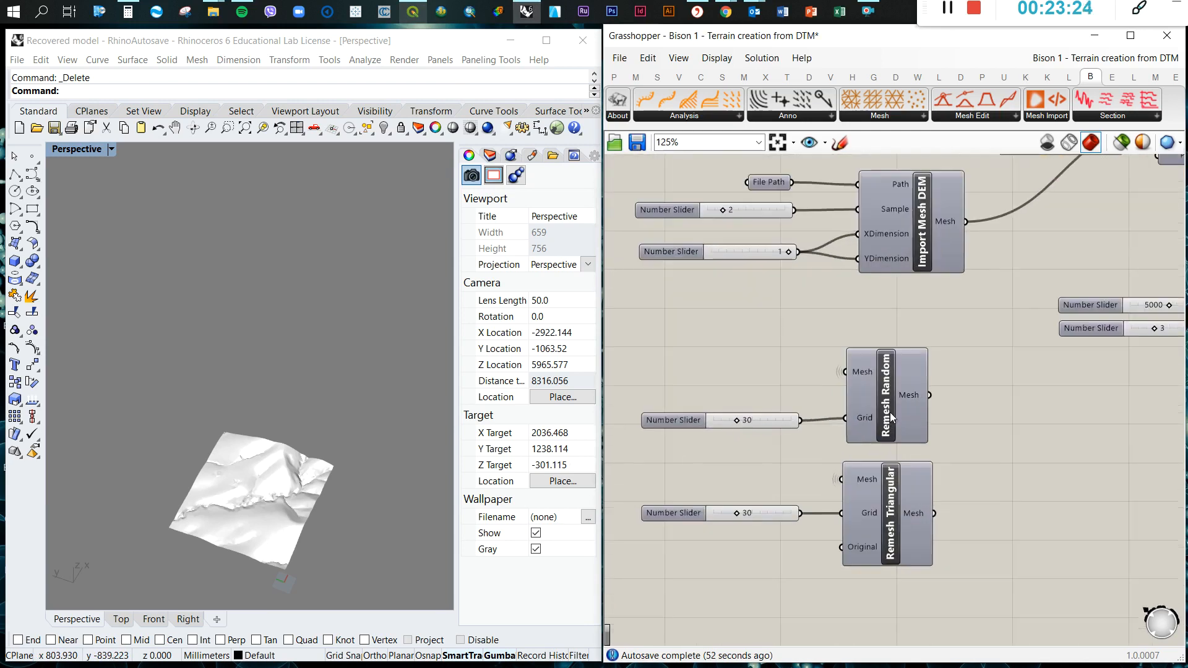
scroll(757, 423, "down", 7)
scroll(1057, 395, "up", 4)
scroll(878, 377, "down", 5)
scroll(1111, 401, "up", 4)
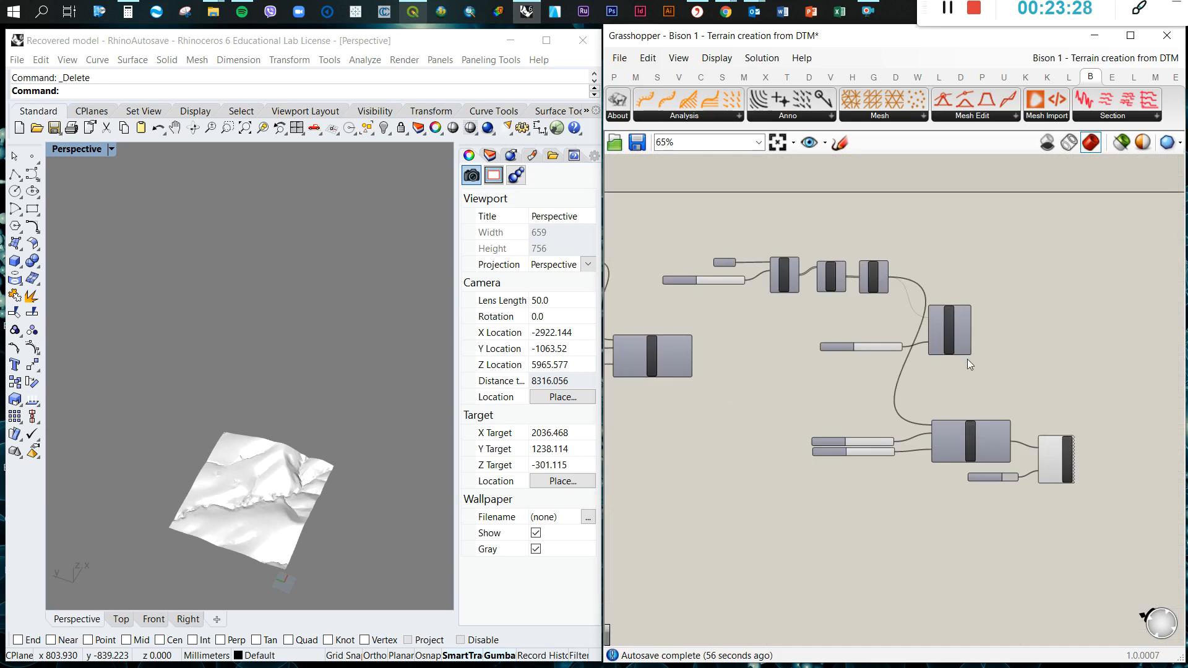
scroll(891, 278, "up", 3)
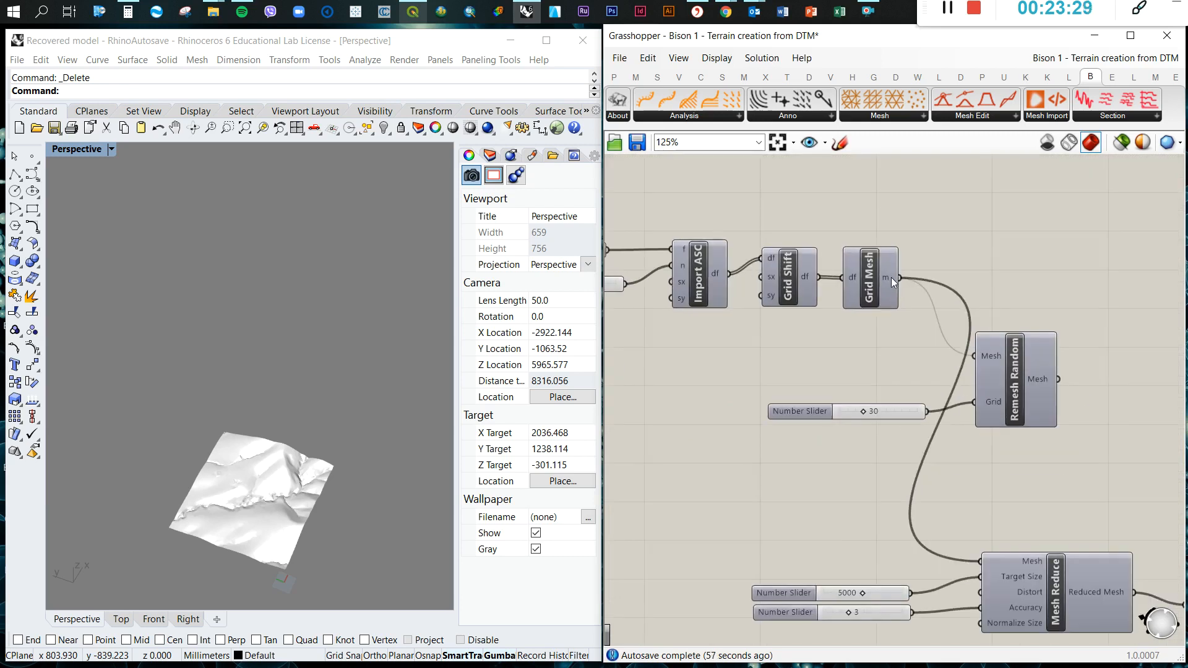
left_click(903, 119)
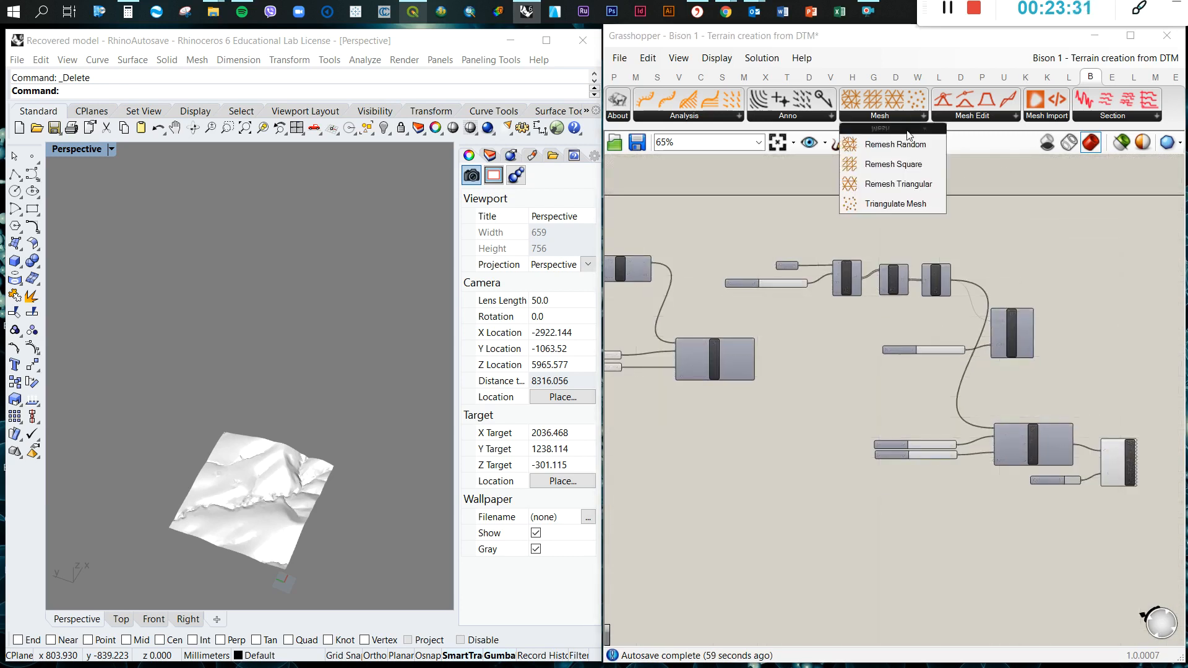
left_click(1089, 229)
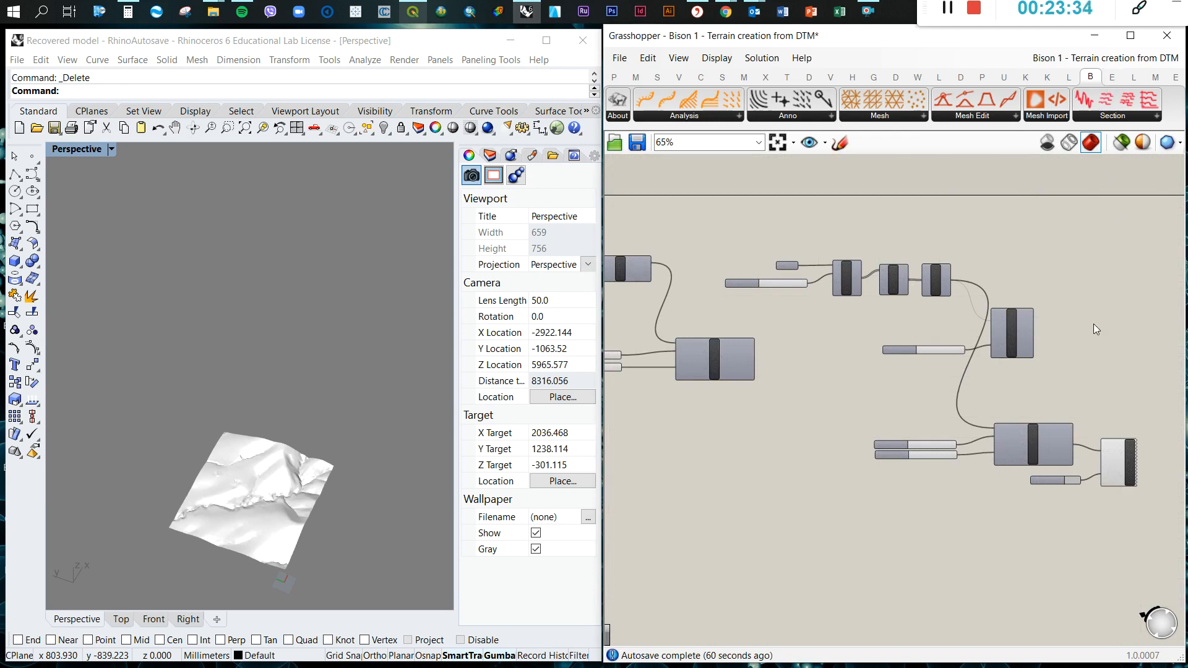
scroll(1023, 386, "down", 4)
scroll(834, 372, "up", 3)
scroll(846, 373, "down", 1)
scroll(684, 375, "up", 1)
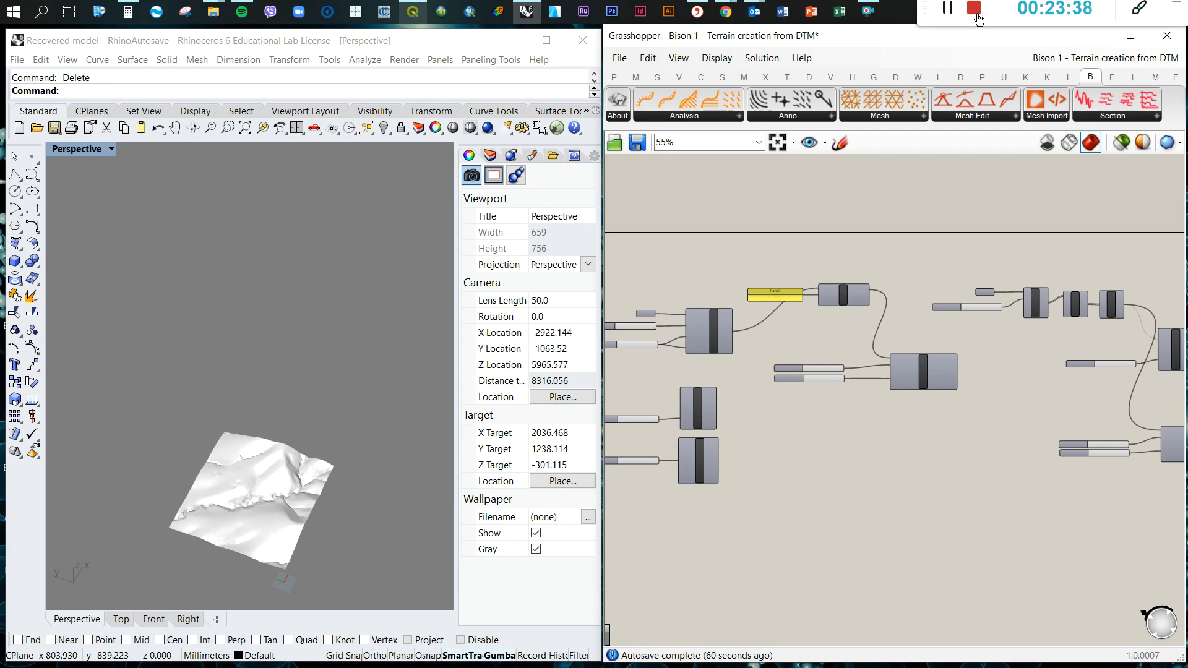